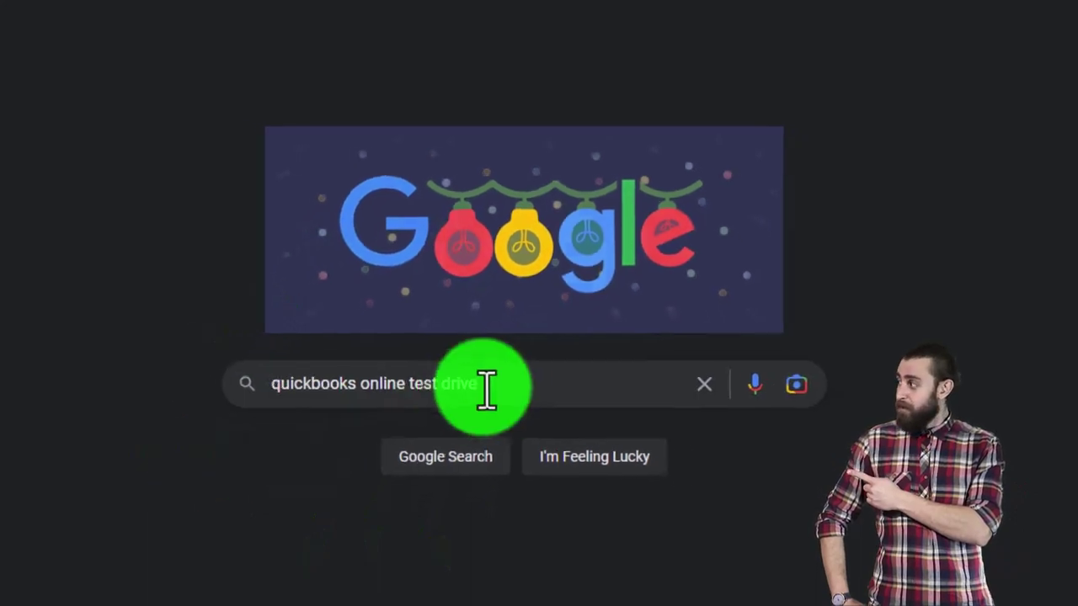
# Step: Search Google for "quickbooks online test drive" and open the Intuit article on the QuickBooks Online test drive
pyautogui.click(468, 402)
pyautogui.press('Return')
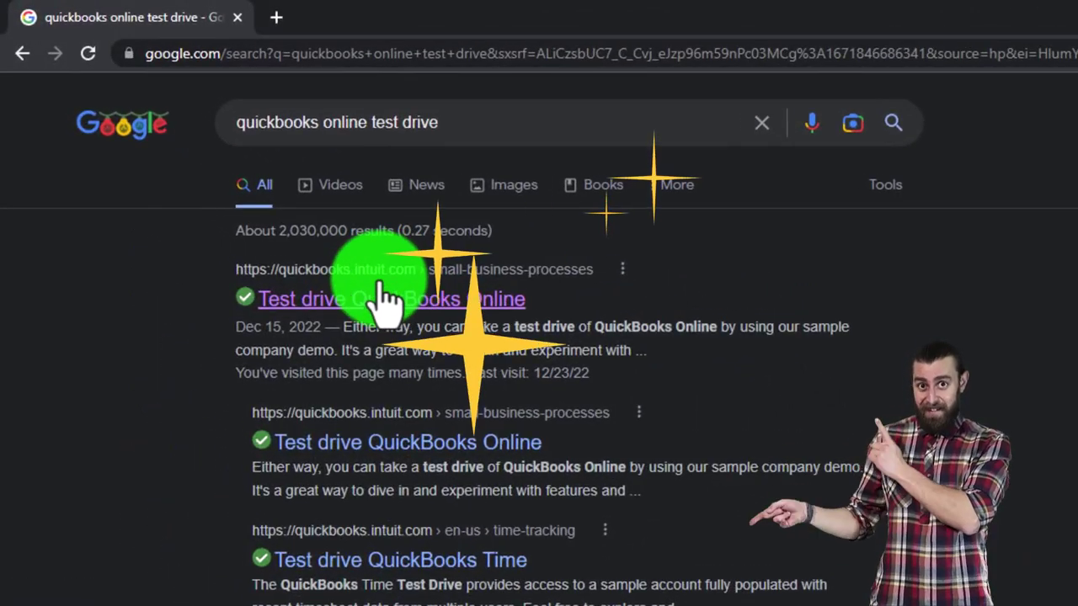
pyautogui.click(383, 297)
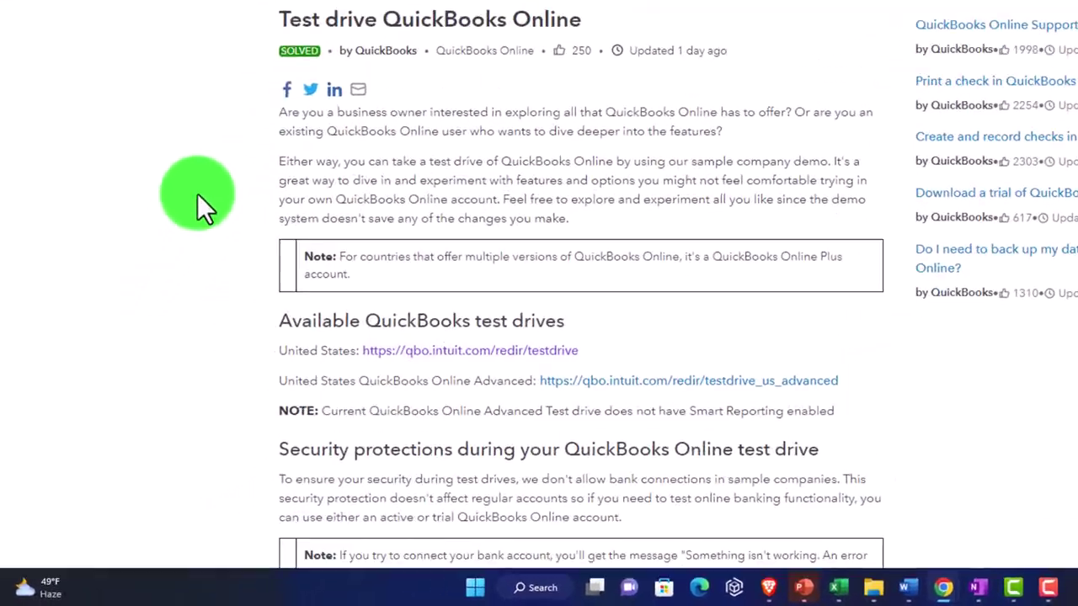
# Step: Launch the United States QuickBooks Online test drive and pass its security verification to enter the sample company
pyautogui.scroll(-1, 296, 403)
pyautogui.click(409, 321)
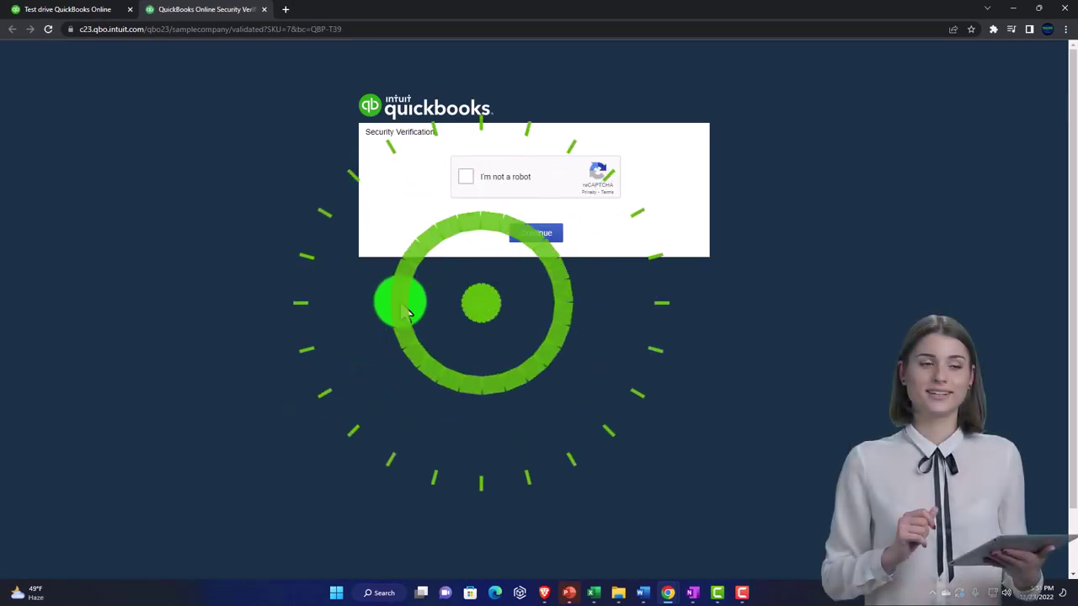
pyautogui.click(466, 177)
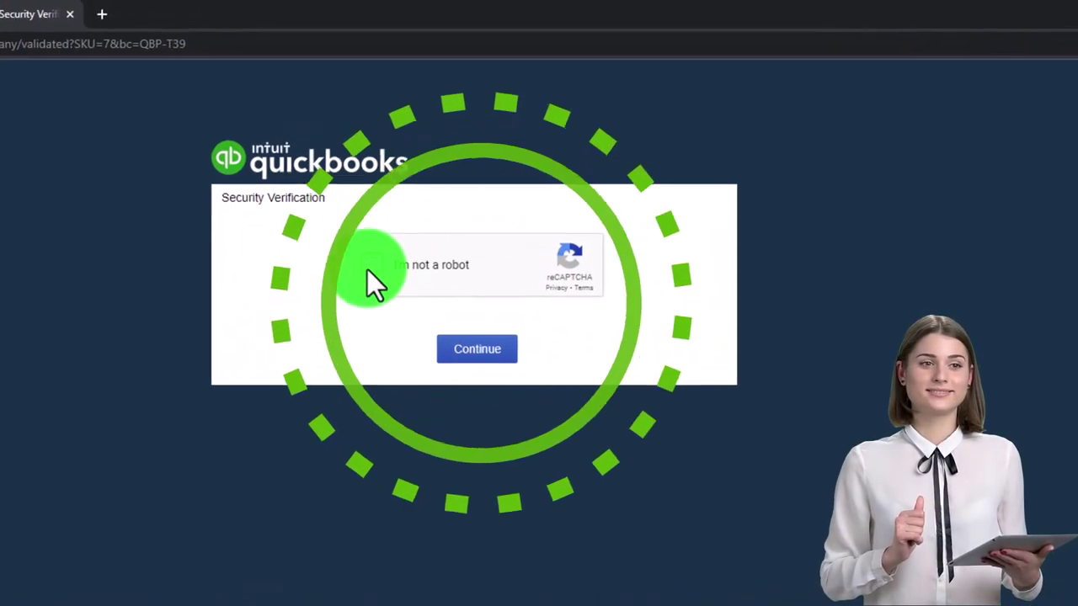
pyautogui.click(477, 358)
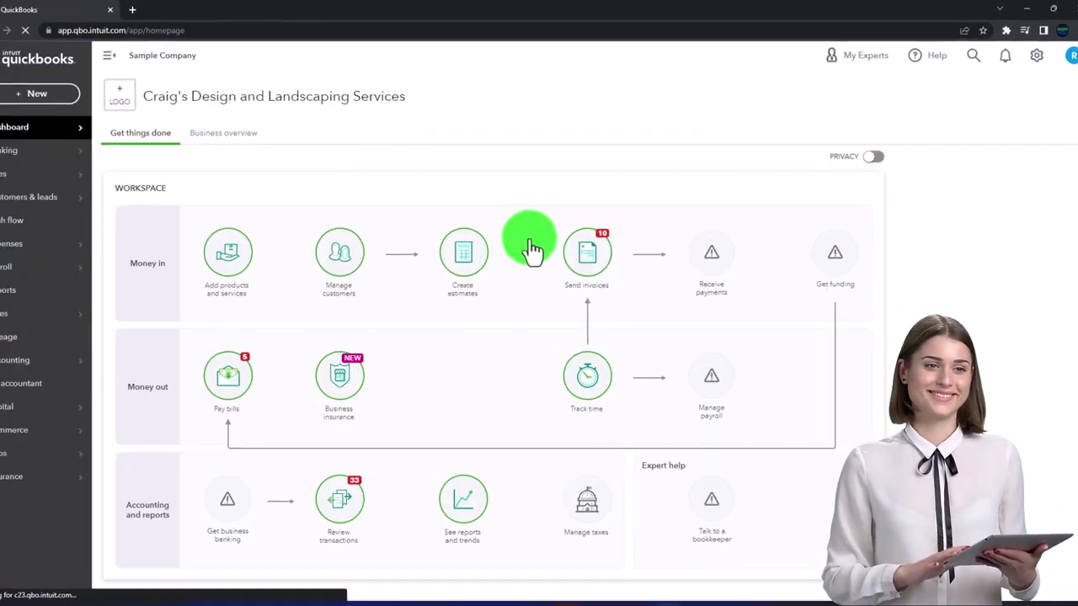
# Step: Enlarge the page and examine the company settings options, including the one for switching to Business view
pyautogui.hotkey('ctrl', '+')
pyautogui.hotkey('ctrl', '+')
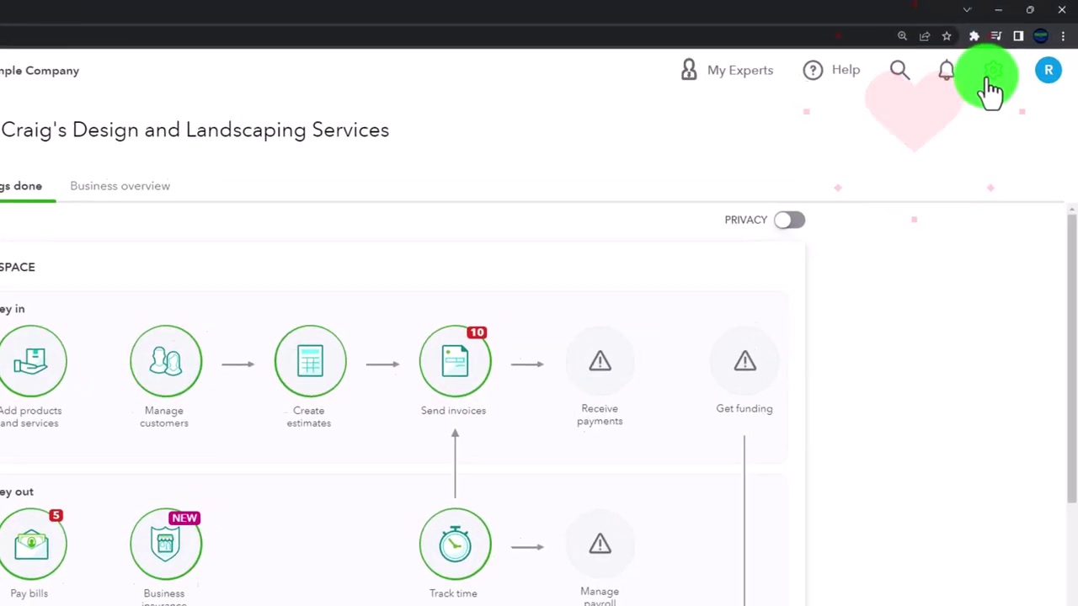
pyautogui.click(990, 77)
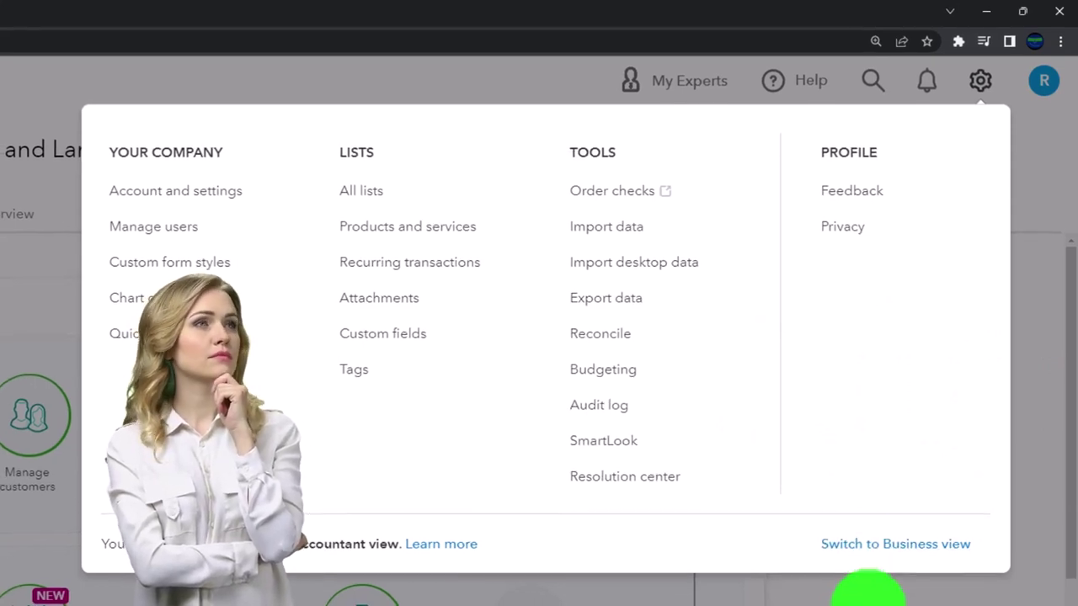
pyautogui.click(925, 446)
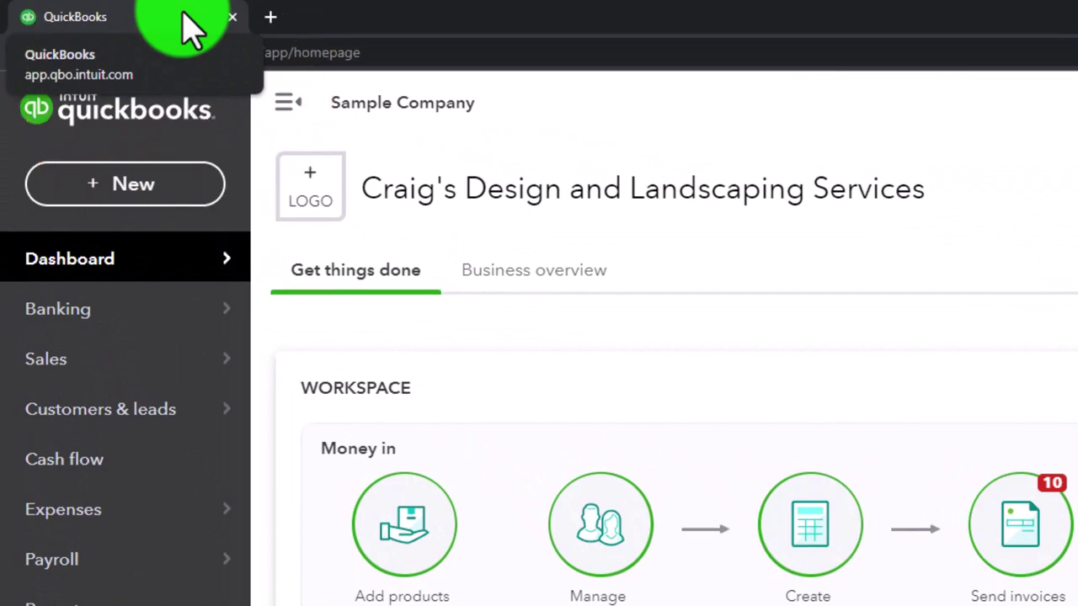
# Step: Duplicate the sample company's browser tab twice so that three copies are open
pyautogui.rightClick(192, 32)
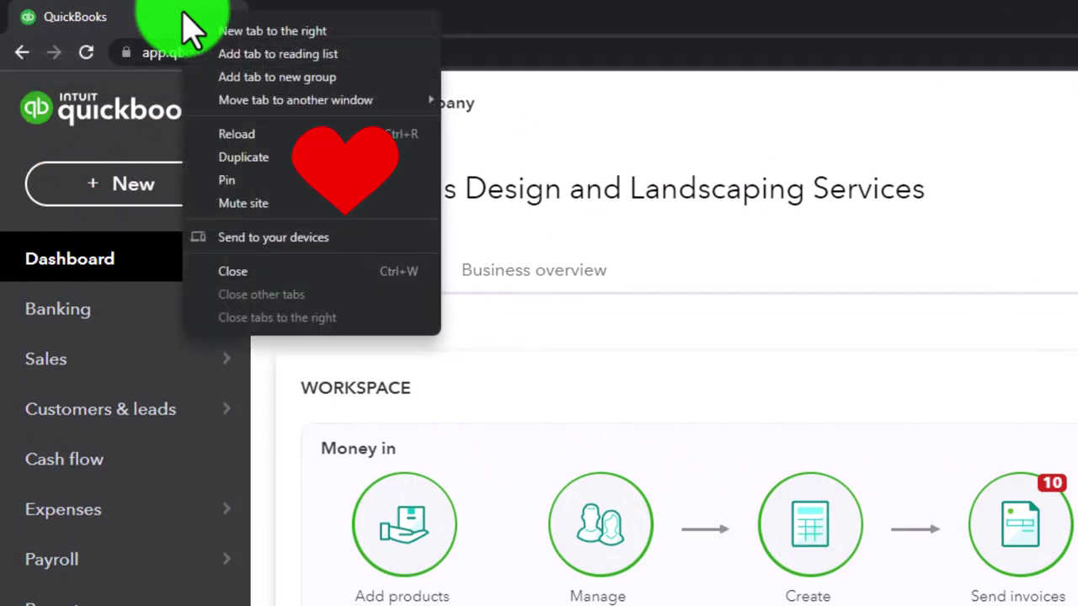
pyautogui.click(235, 157)
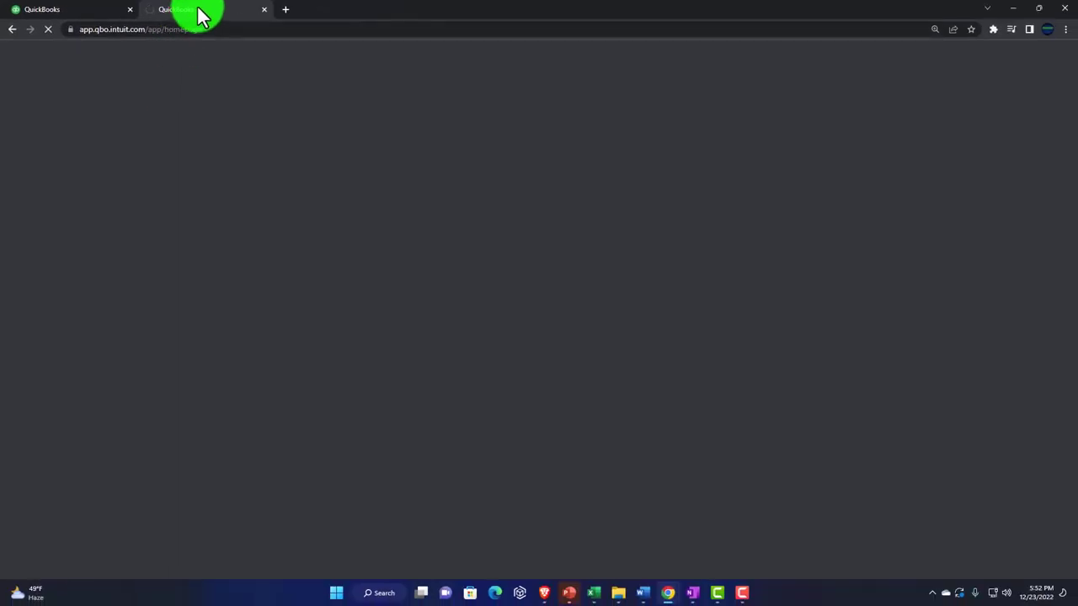
pyautogui.rightClick(202, 17)
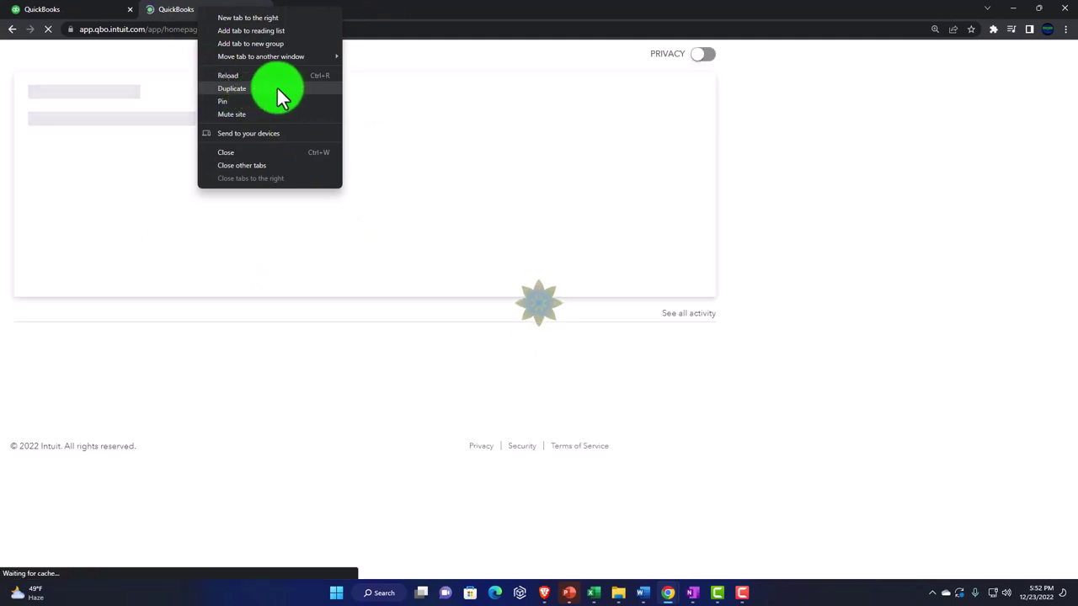
pyautogui.click(276, 87)
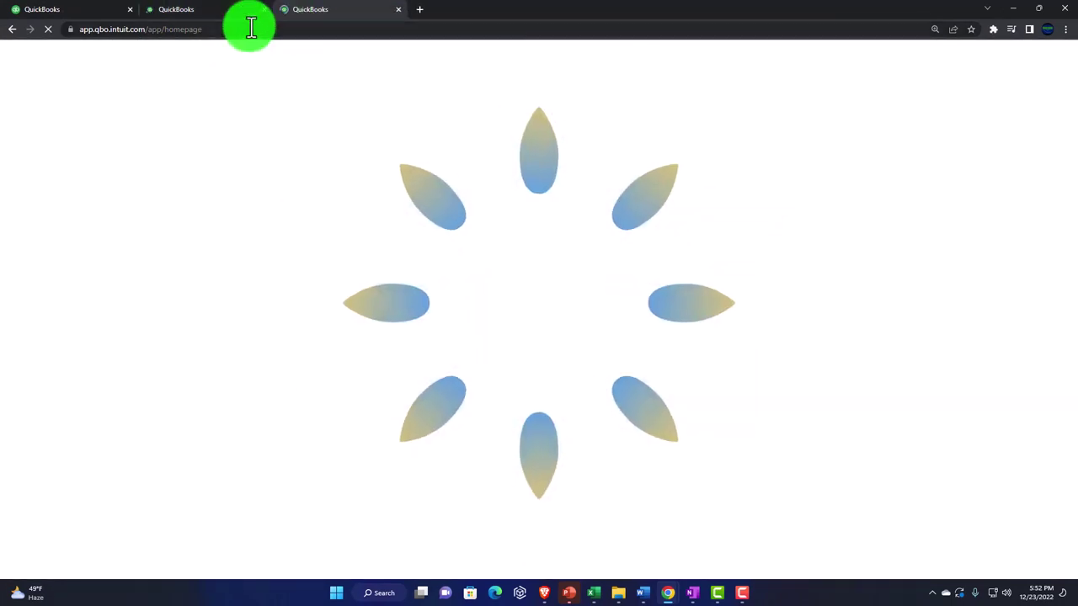
# Step: Open the Balance Sheet report in the second browser tab
pyautogui.click(200, 14)
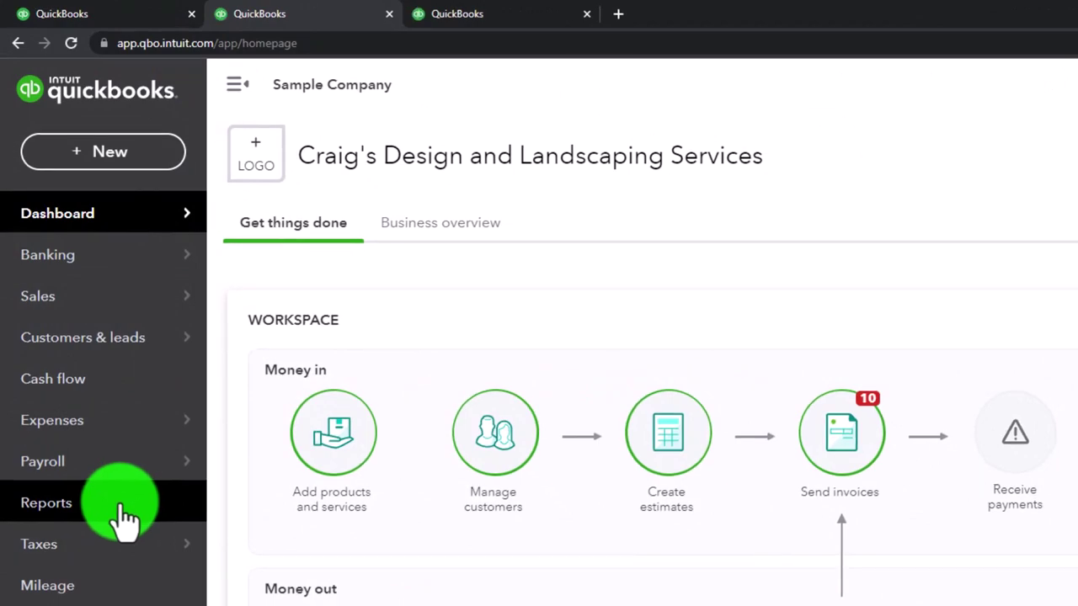
pyautogui.click(125, 509)
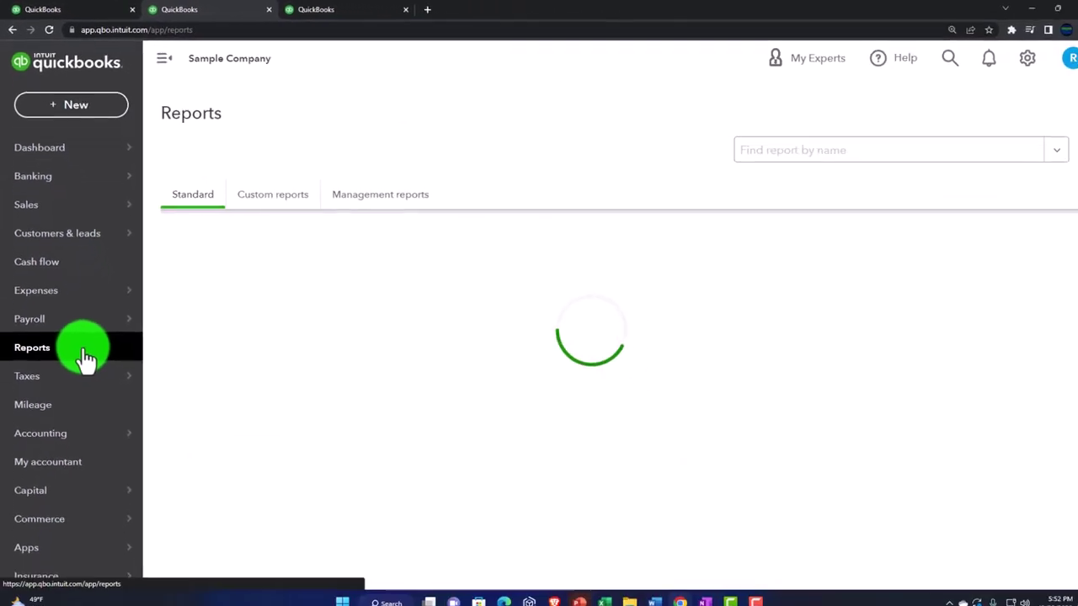
pyautogui.click(240, 333)
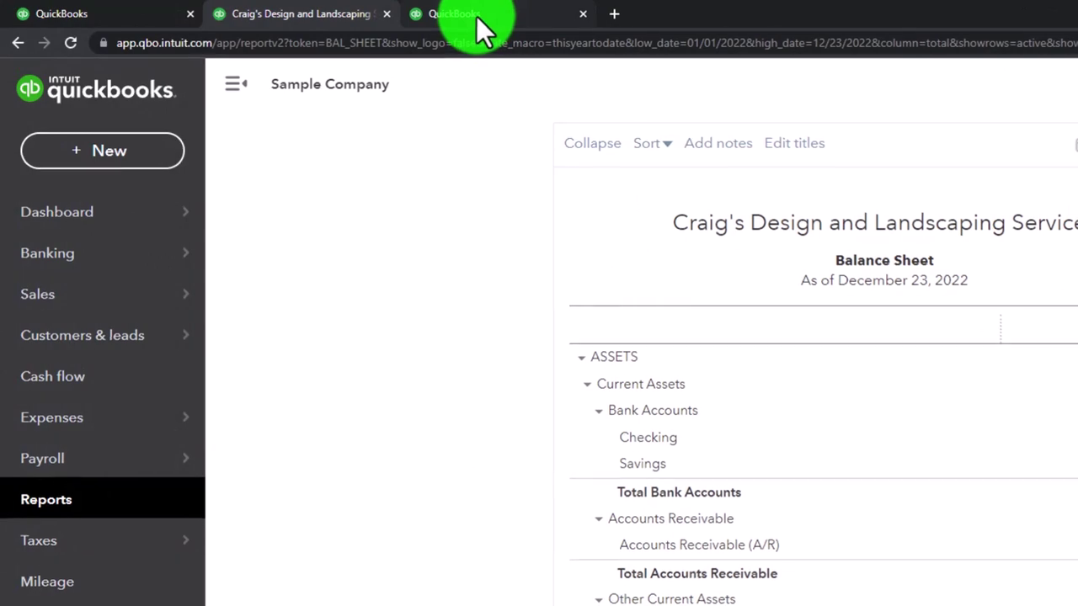
# Step: Open the Profit and Loss report in the third browser tab
pyautogui.click(474, 25)
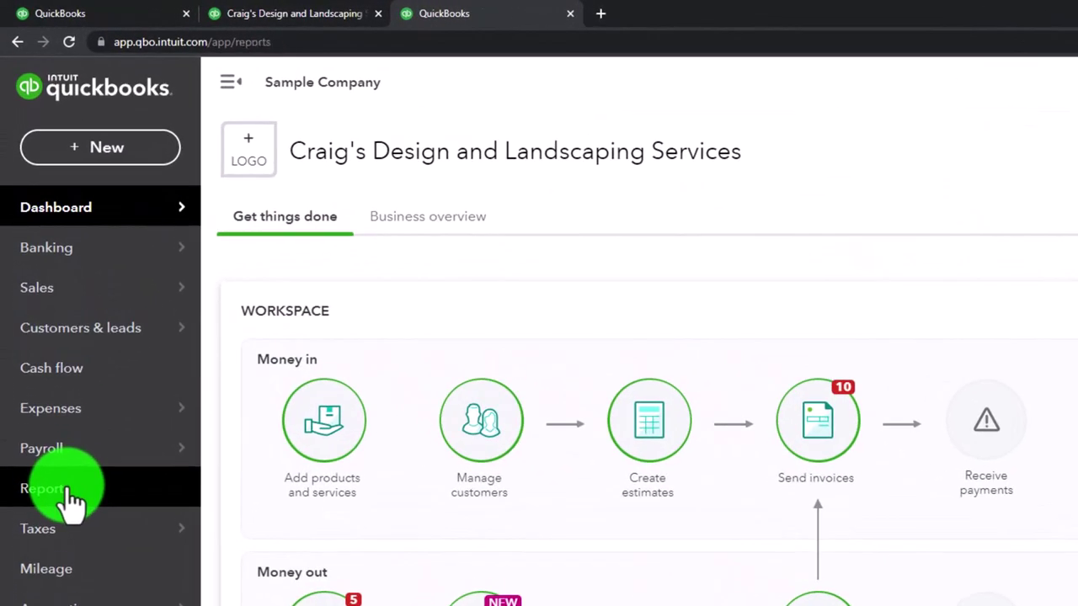
pyautogui.click(69, 495)
pyautogui.click(250, 360)
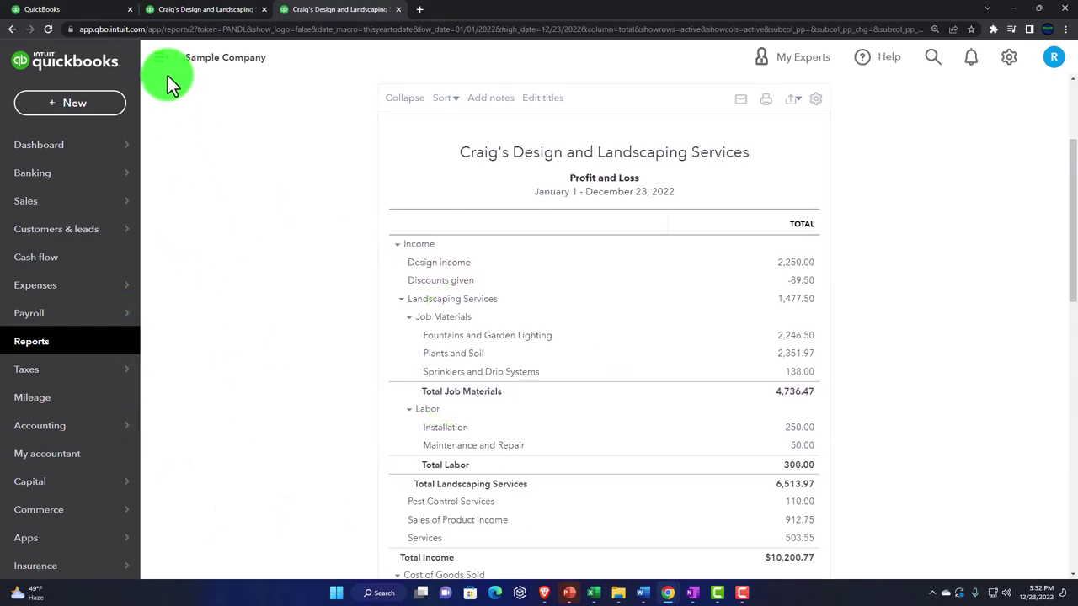
# Step: Collapse the navigation and run the Profit and Loss report for 01/01/2022 to 12/31/2022
pyautogui.click(163, 65)
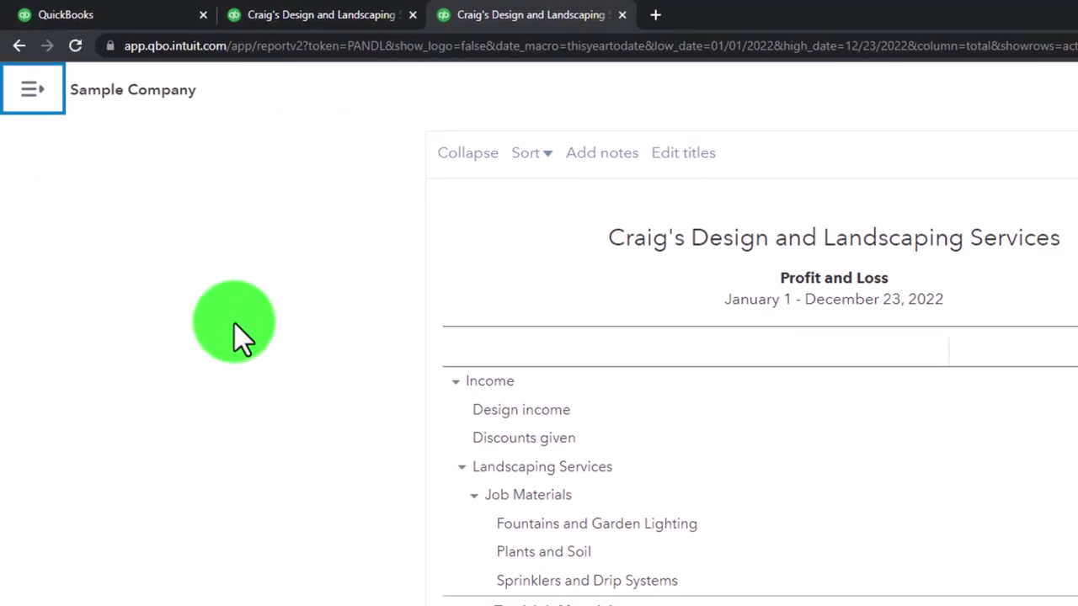
pyautogui.click(230, 163)
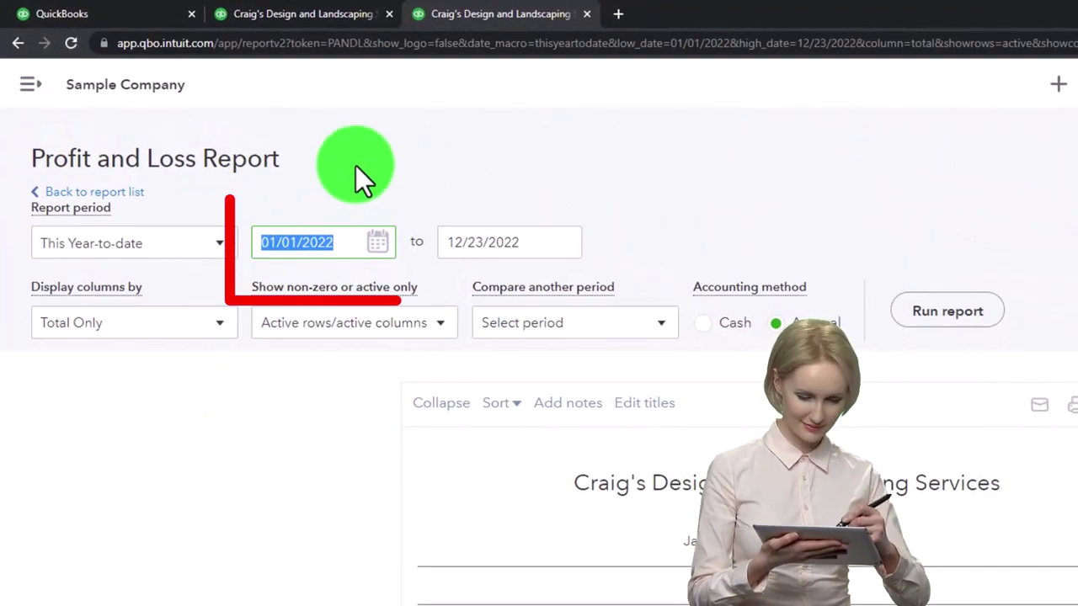
pyautogui.write('010122')
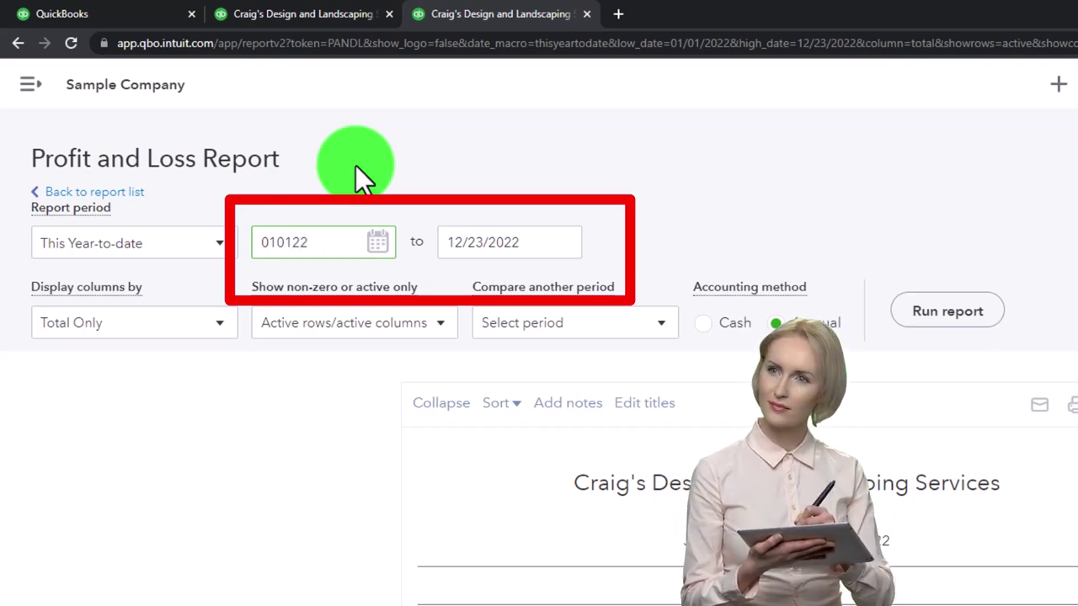
pyautogui.press('Tab')
pyautogui.write('12/31/202')
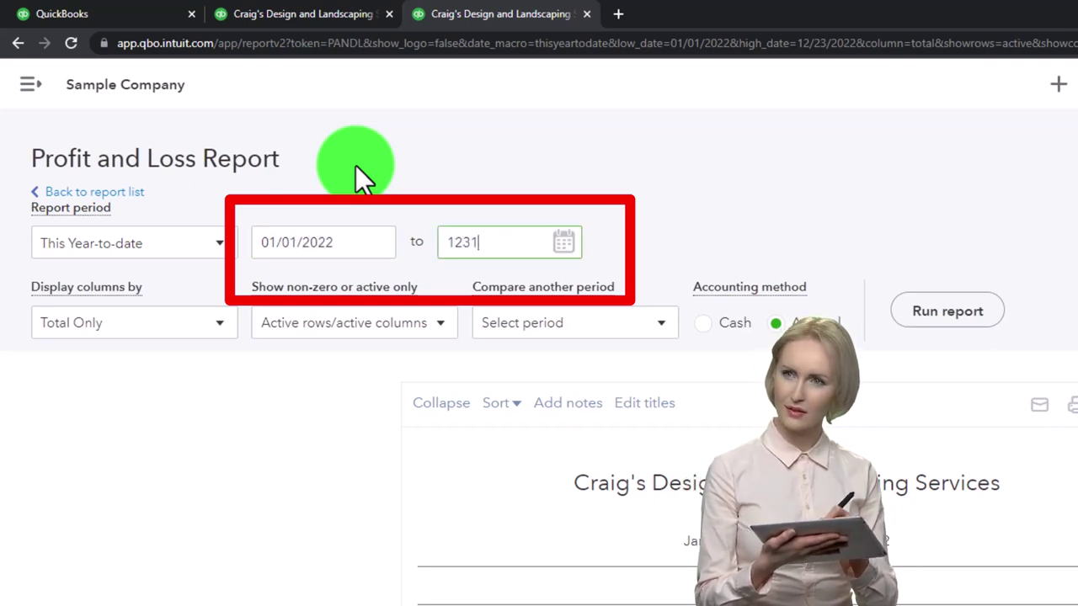
pyautogui.press('Tab')
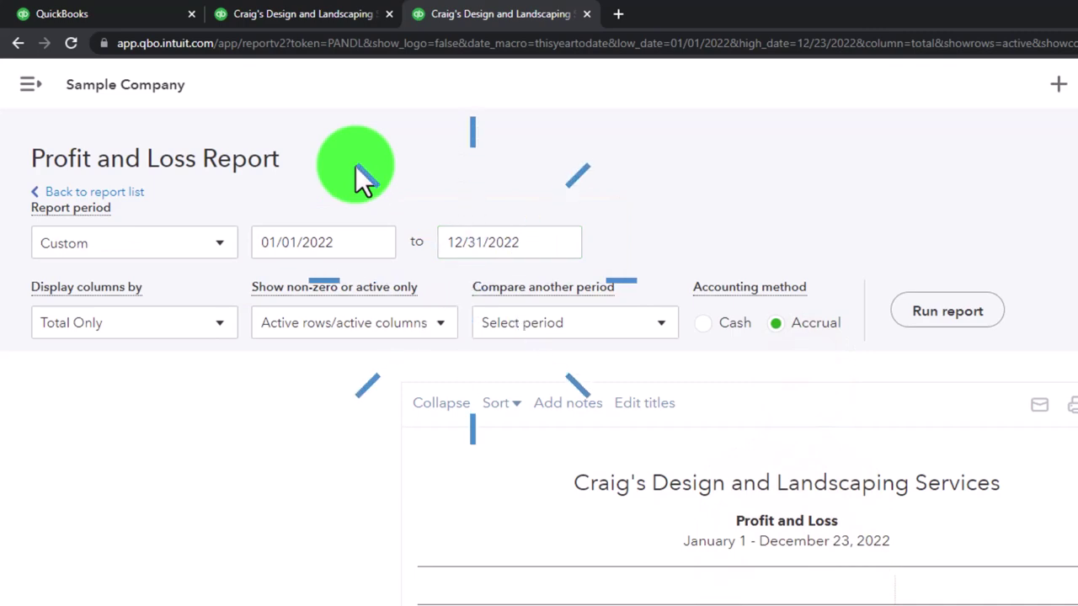
pyautogui.click(941, 313)
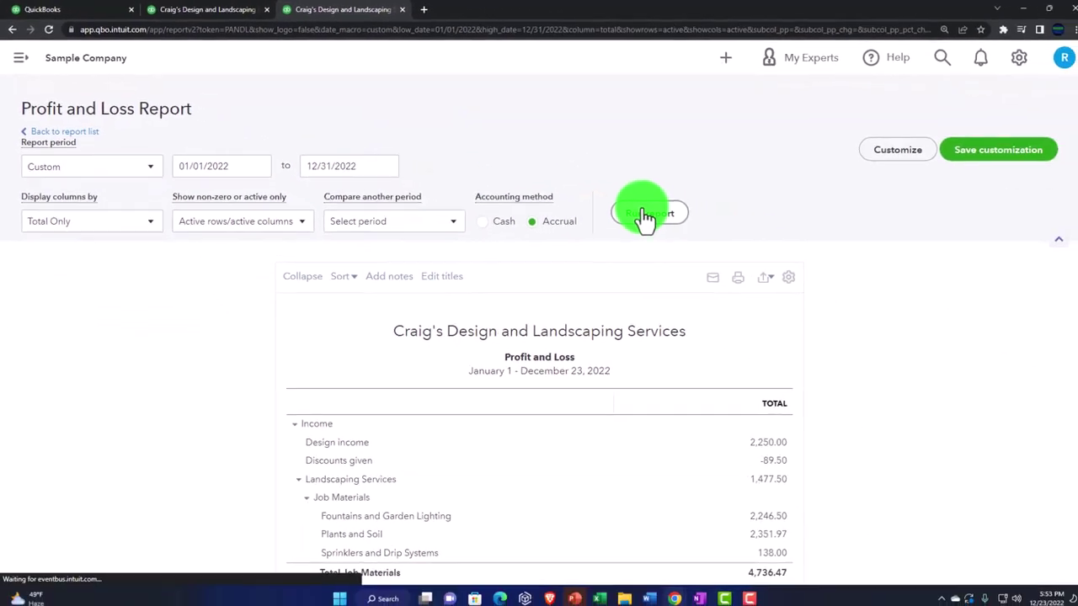
pyautogui.scroll(-2, 631, 217)
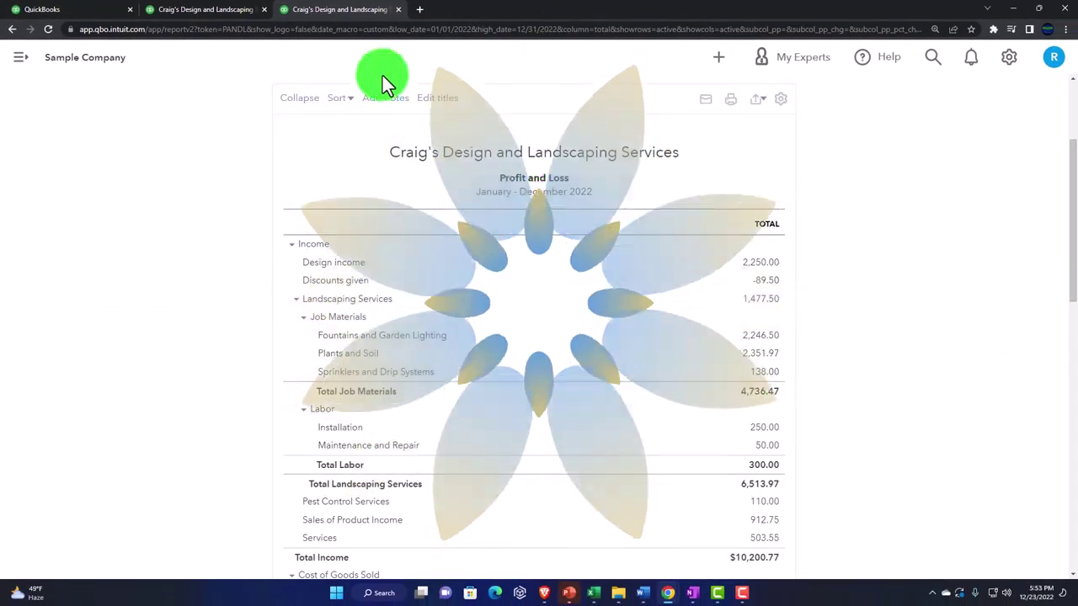
# Step: Collapse the Balance Sheet tab's navigation, run the report for 01/01/2022 to 12/31/2022, and return to the homepage tab
pyautogui.click(223, 16)
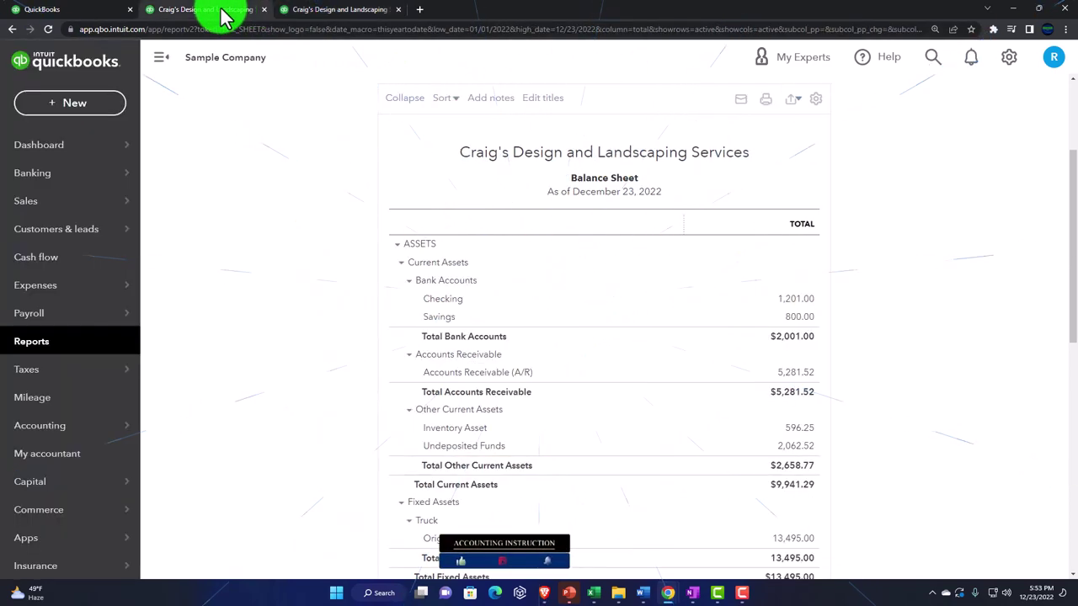
pyautogui.click(158, 59)
pyautogui.scroll(3, 143, 217)
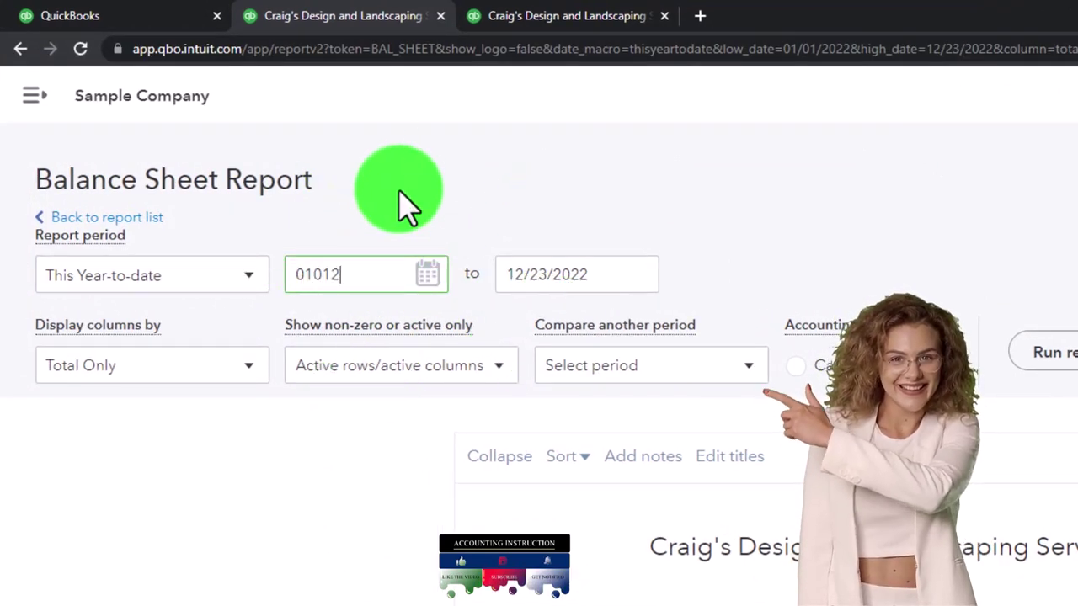
pyautogui.write('122')
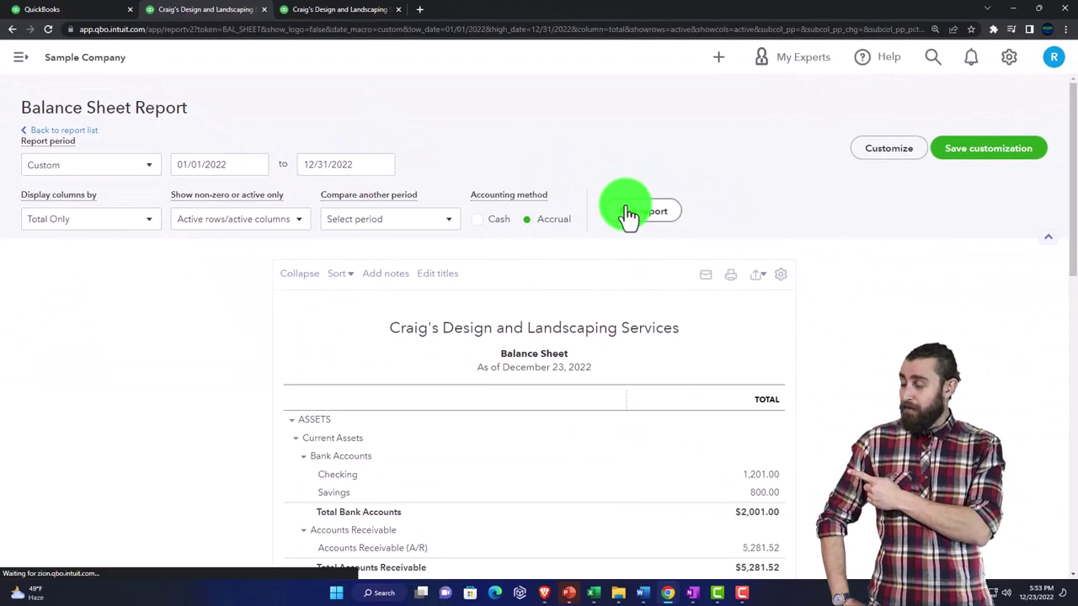
pyautogui.scroll(-2, 630, 215)
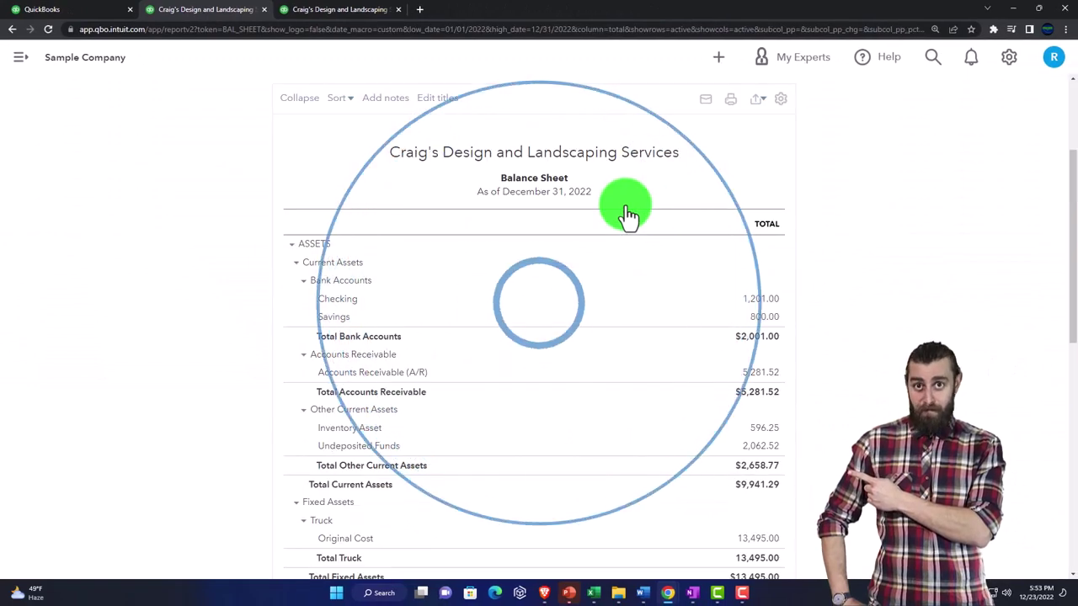
pyautogui.click(84, 18)
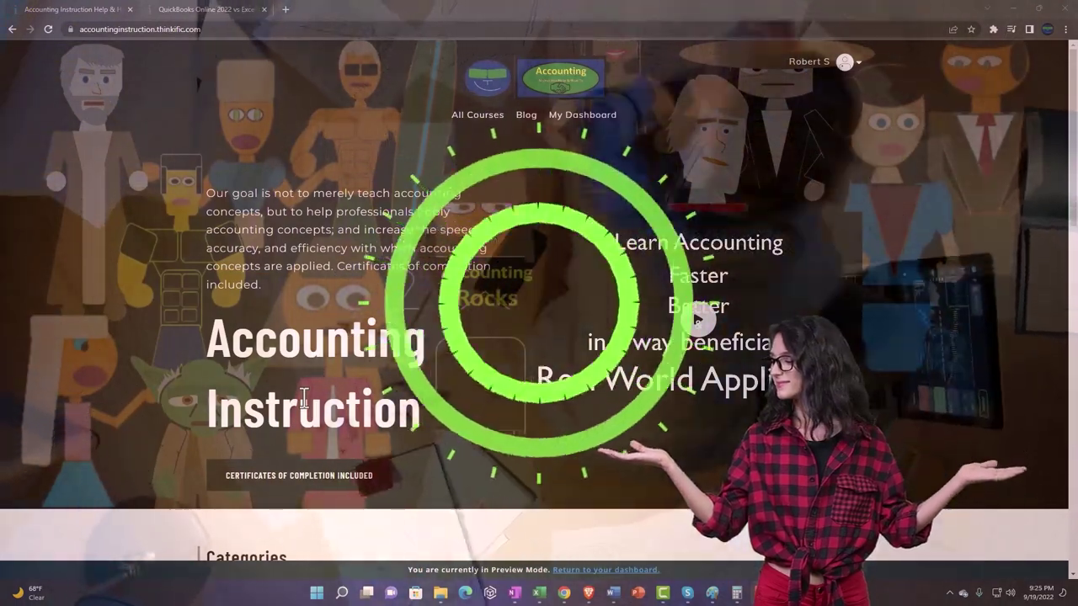
# Step: Switch to the Accounting Instruction website and look through its course categories and the QuickBooks Online 2022 course sections
pyautogui.scroll(-8, 169, 469)
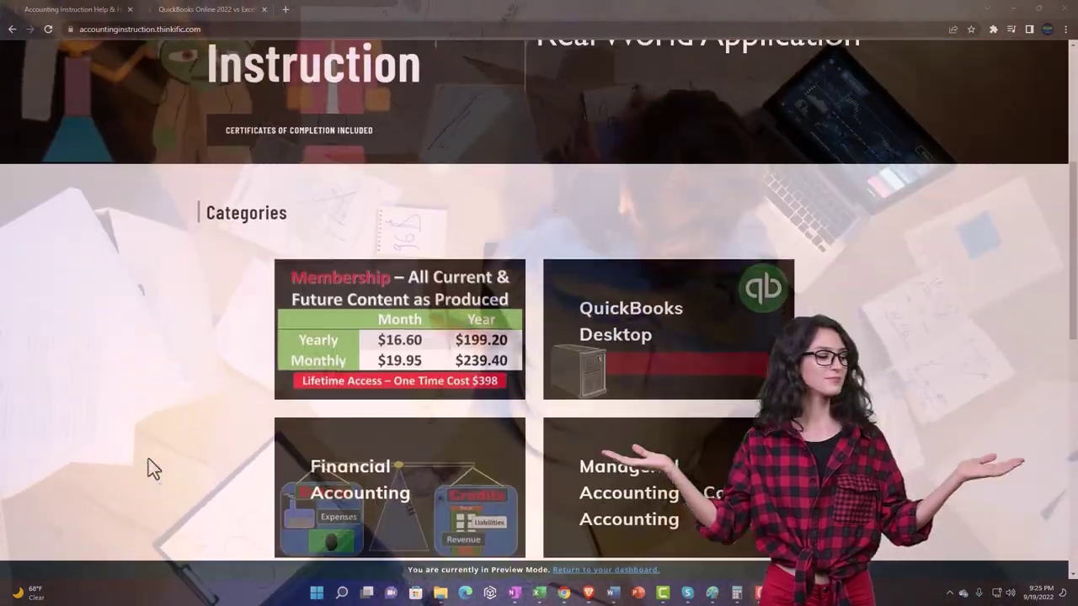
pyautogui.scroll(-5, 148, 462)
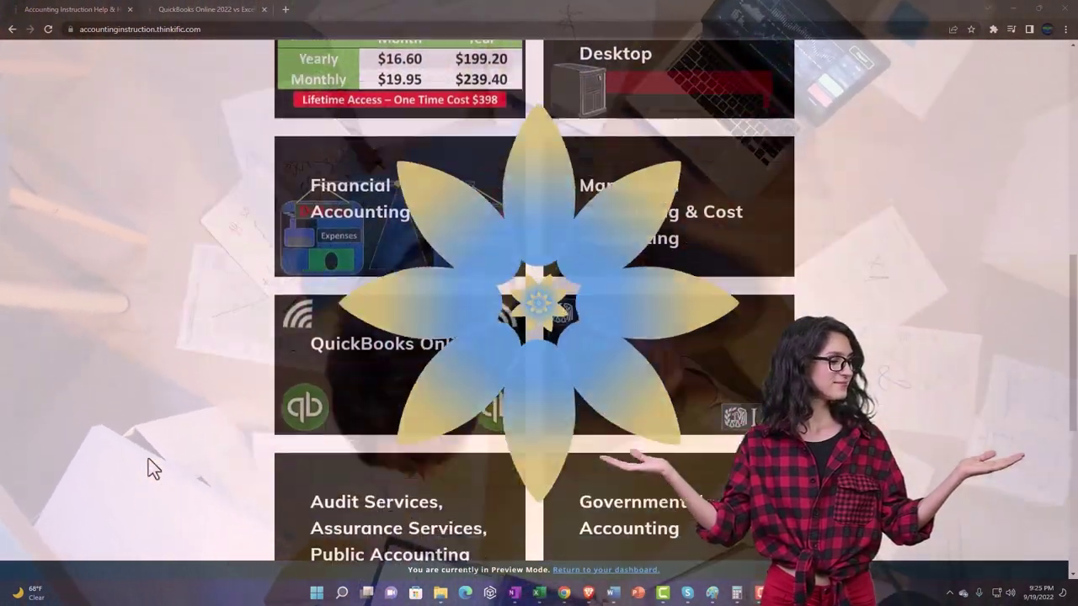
pyautogui.scroll(-1, 148, 460)
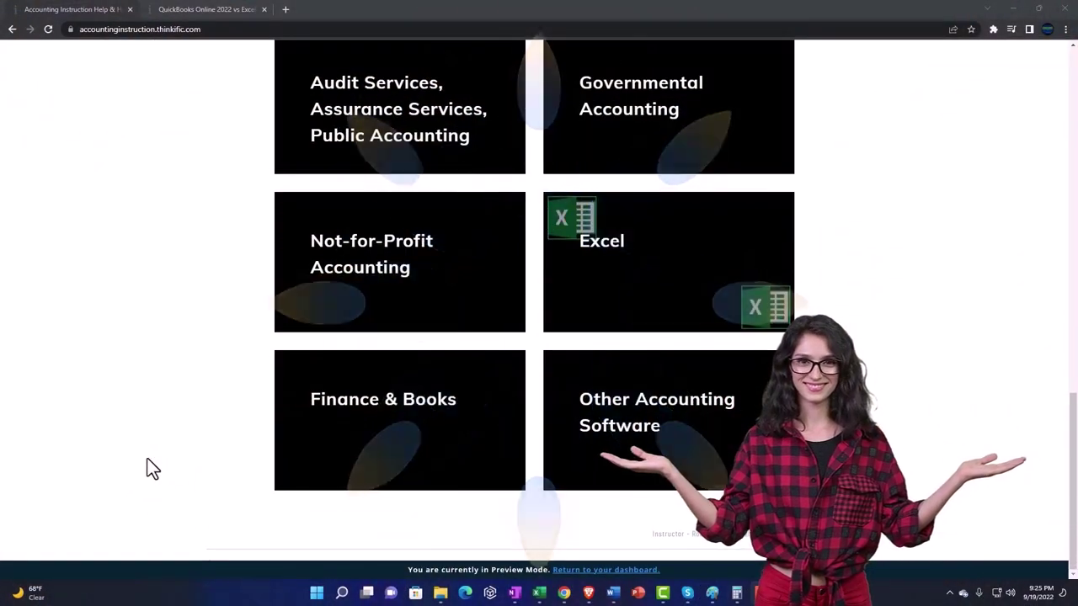
pyautogui.click(194, 12)
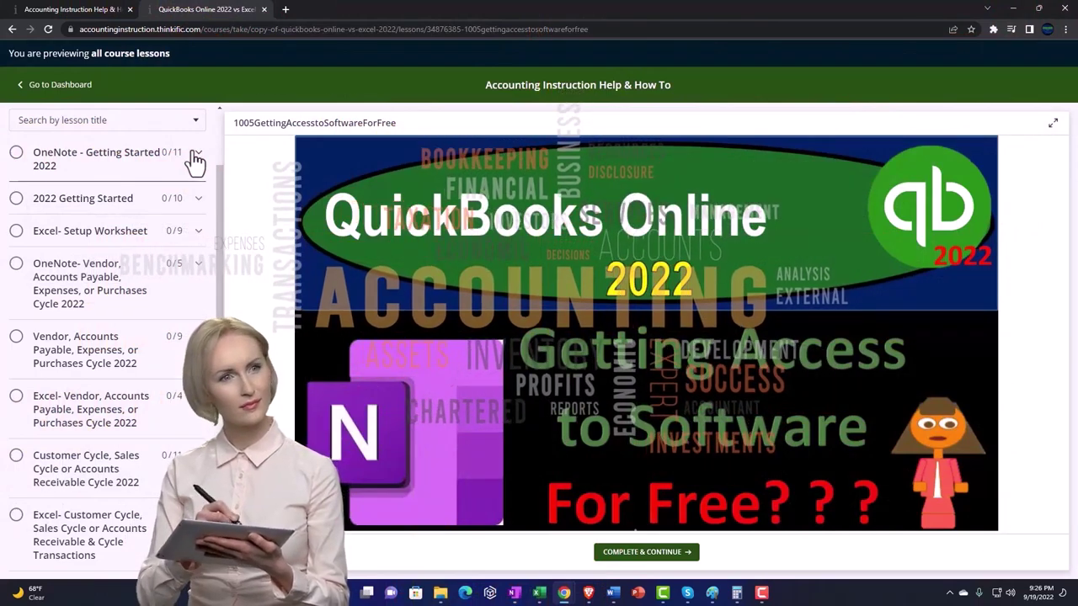
pyautogui.click(195, 159)
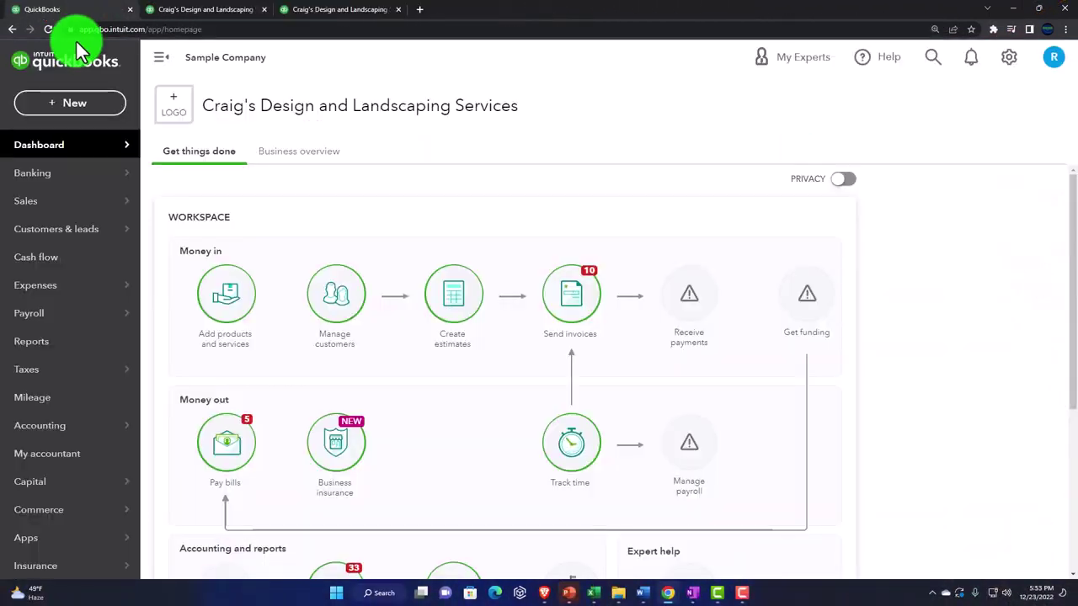
# Step: View the list of new transaction forms, and switch to OneNote to examine the accounting workflow flowchart
pyautogui.click(75, 101)
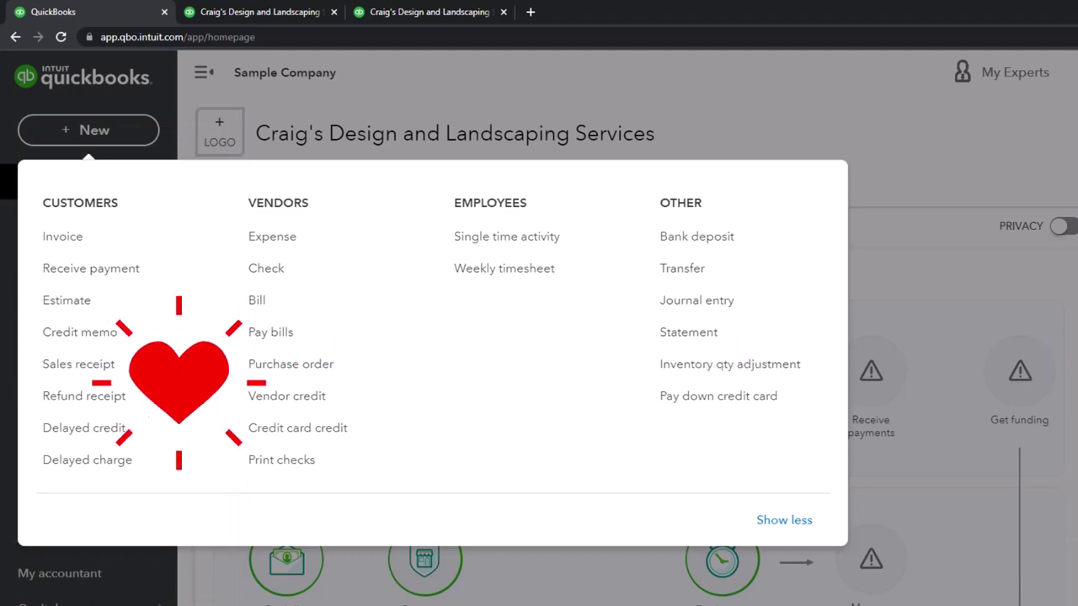
pyautogui.press('Escape')
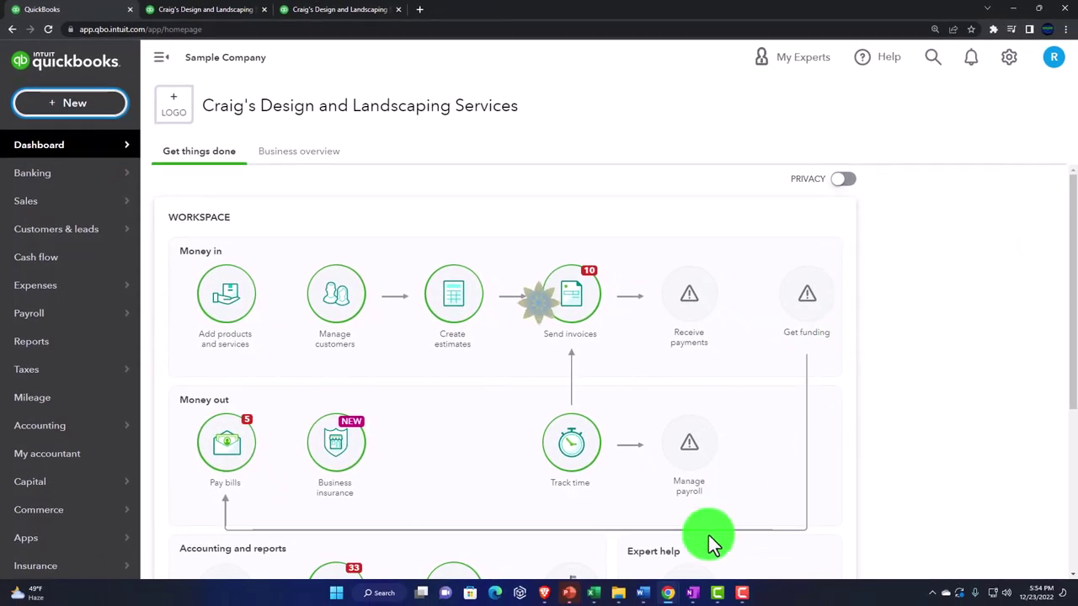
pyautogui.click(692, 592)
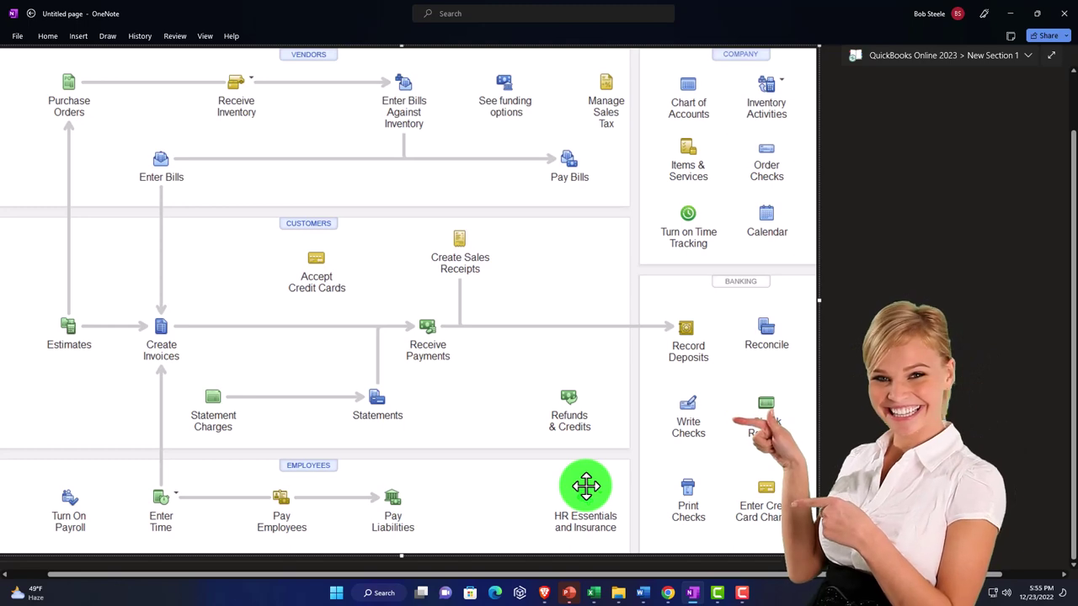
pyautogui.scroll(-2, 586, 486)
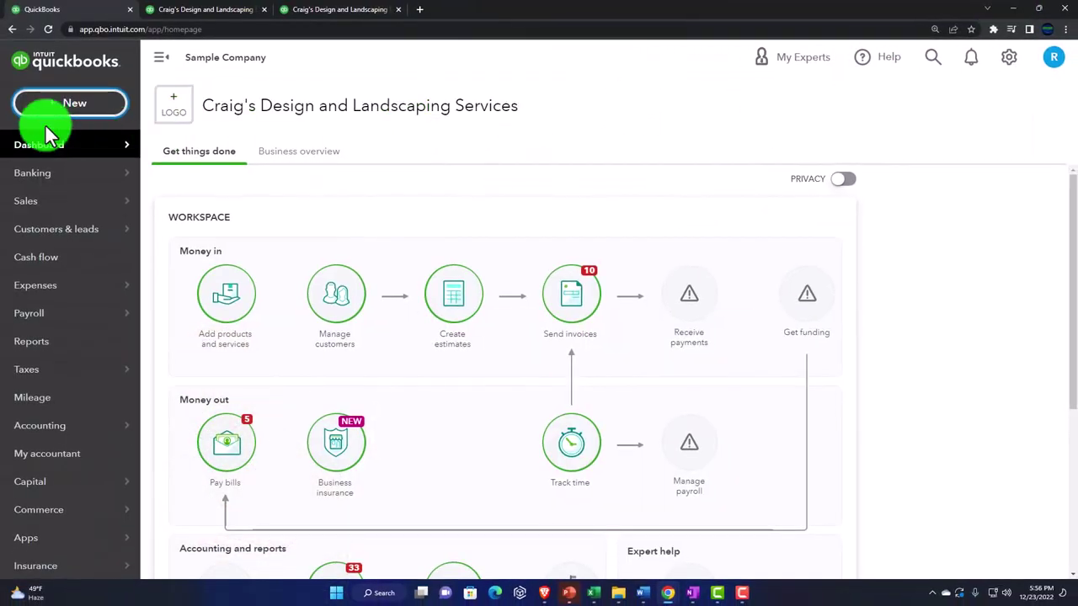
# Step: Return to QuickBooks Online and review the customer, vendor, employee and other forms offered for new transactions
pyautogui.click(46, 109)
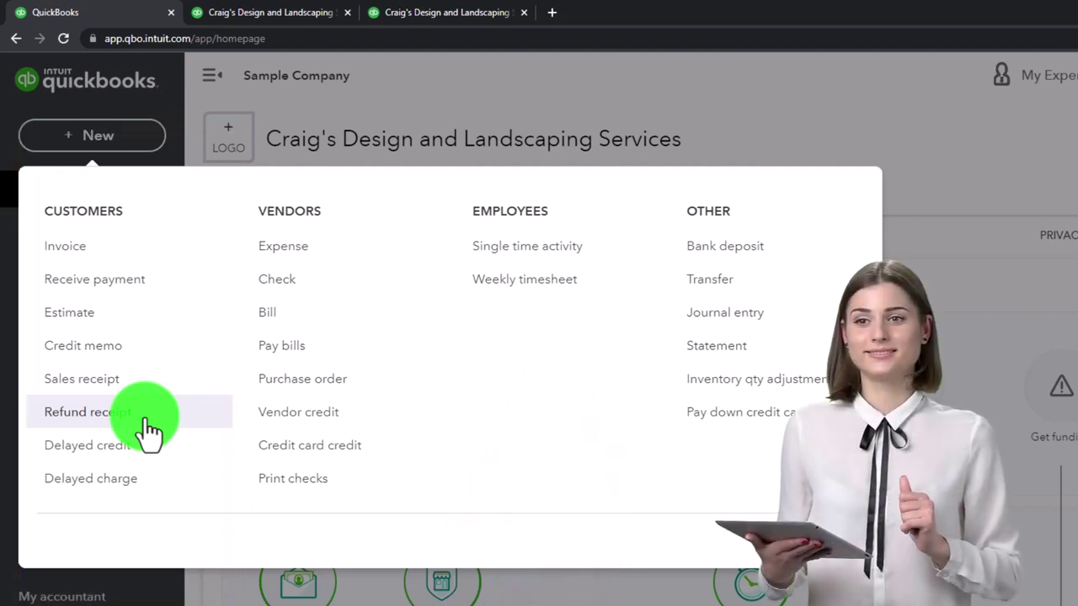
pyautogui.click(318, 288)
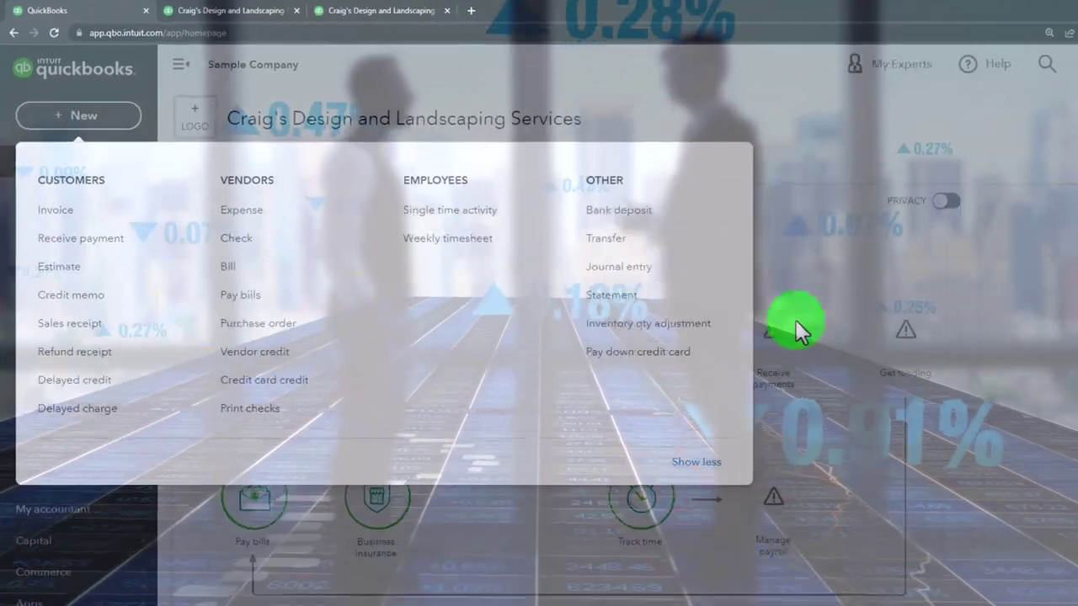
pyautogui.click(1068, 295)
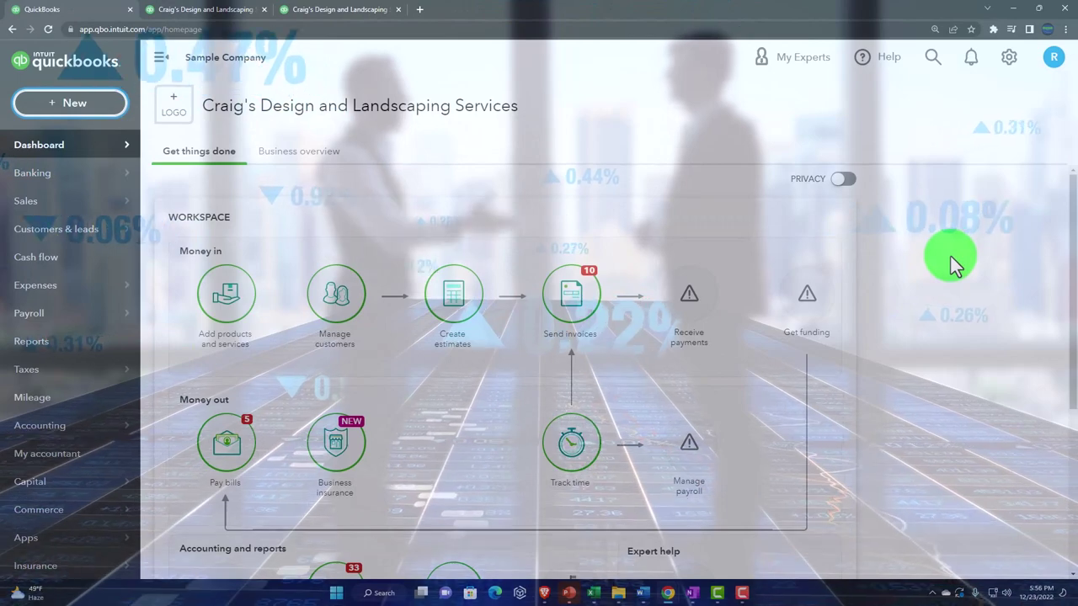
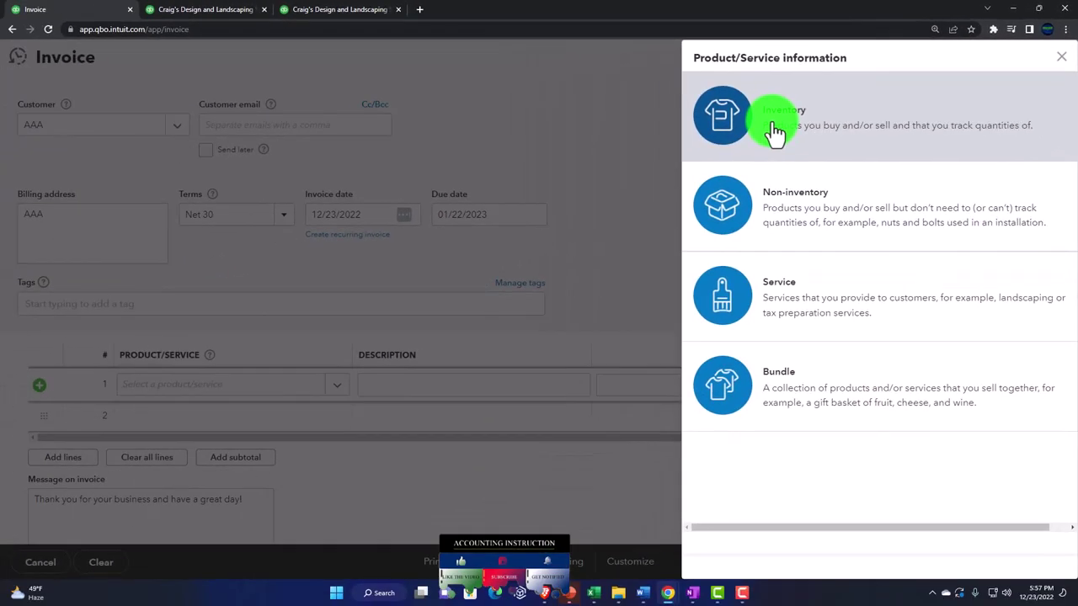
# Step: Add an inventory product named Inv 1 from the AAA invoice, with initial quantity 10 as of 12/01/2022 and reorder point 0
pyautogui.click(775, 132)
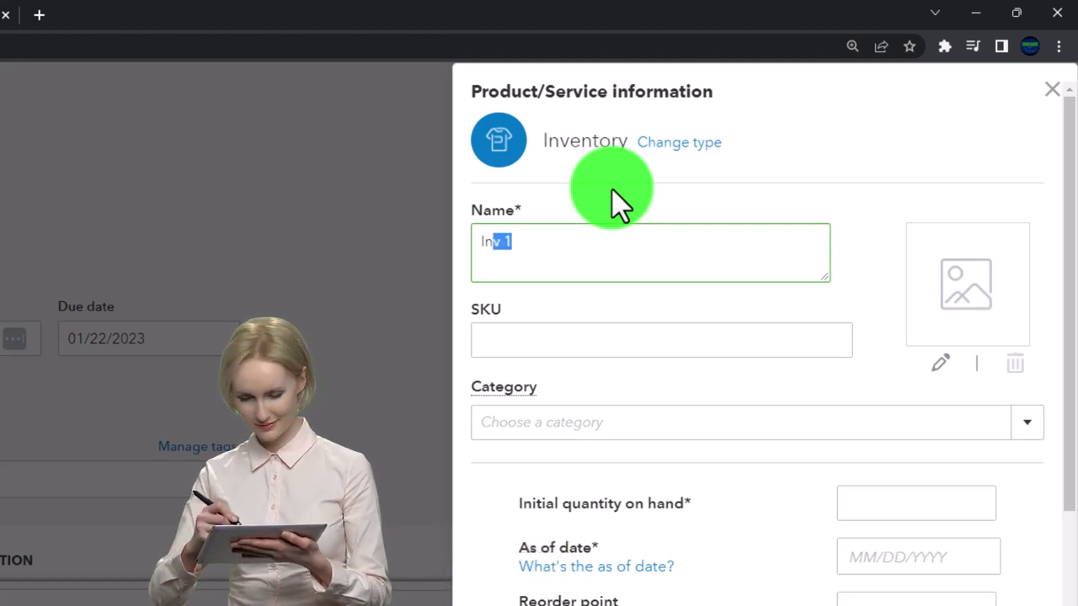
pyautogui.scroll(-1, 879, 425)
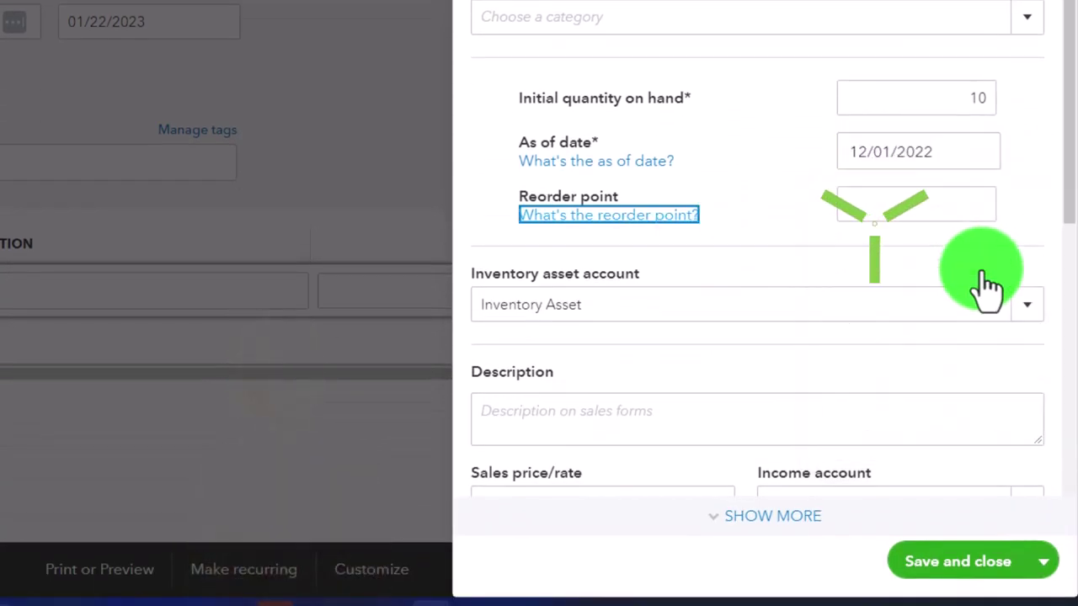
pyautogui.scroll(-3, 754, 169)
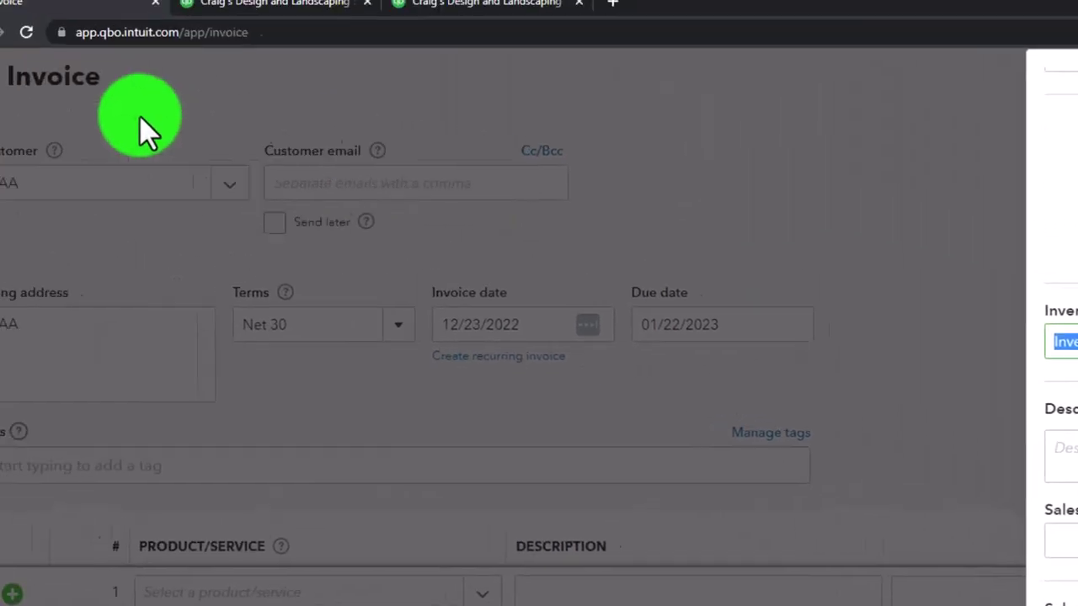
# Step: Give the inventory product the sales description Inv 1 and a sales price of 1,000
pyautogui.click(156, 168)
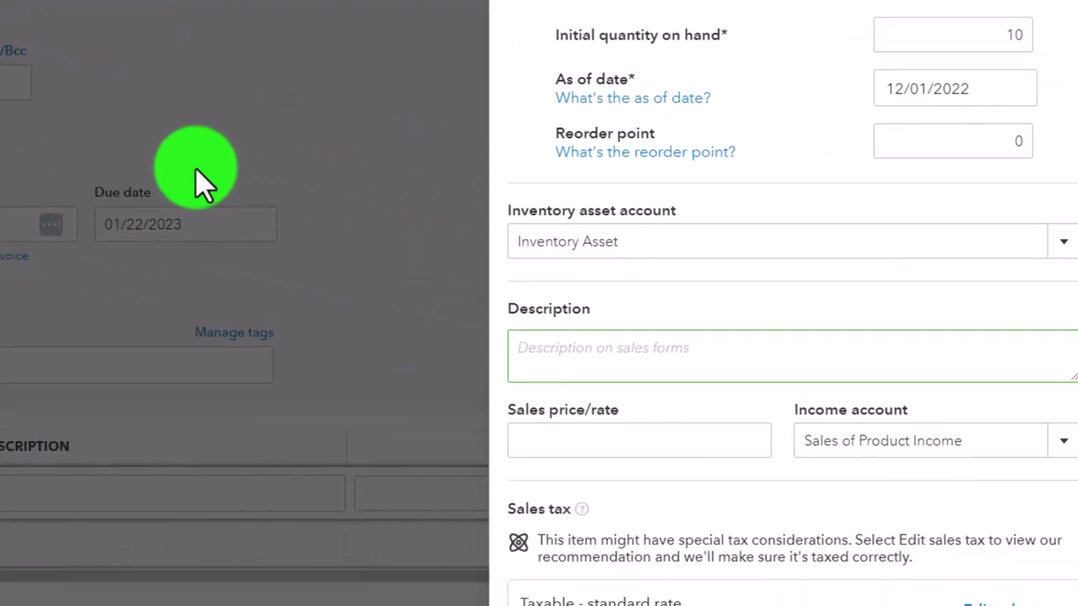
pyautogui.write('Inv 1')
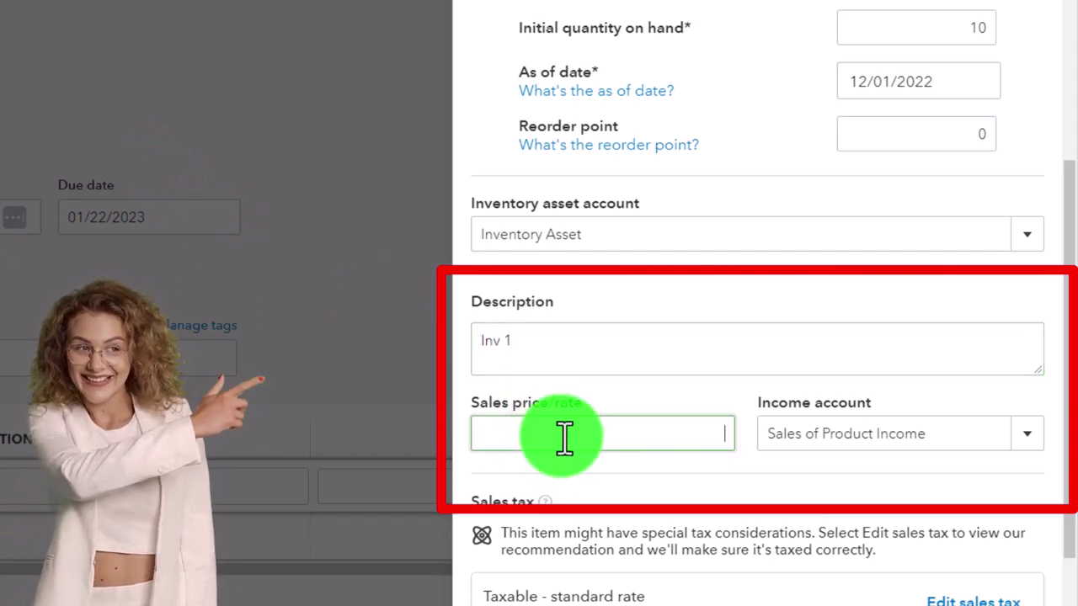
pyautogui.press('Tab')
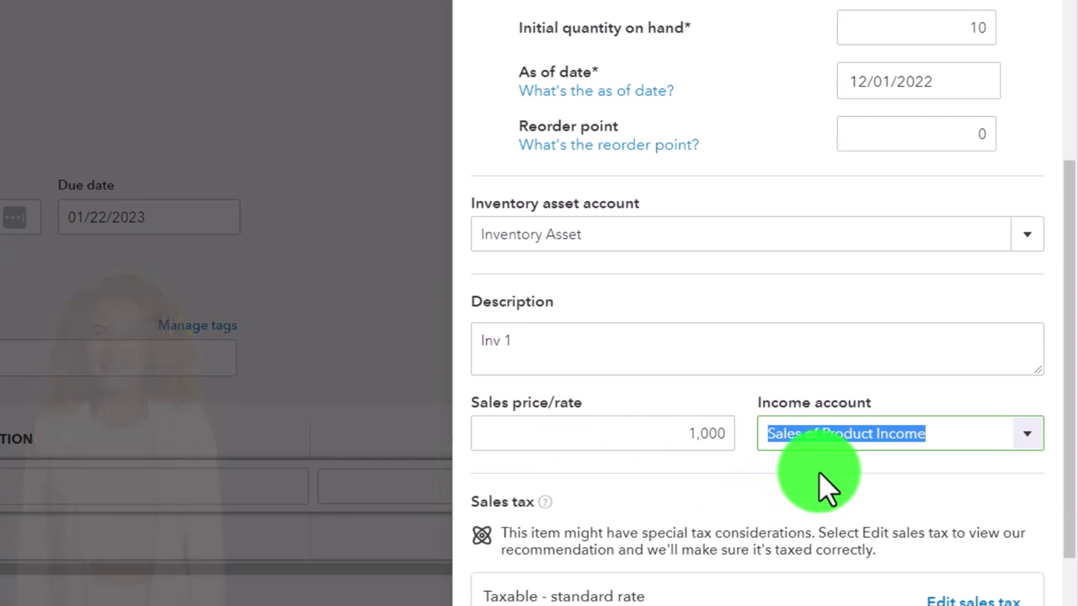
# Step: Enter the purchase description Inv 1 and a cost of 750, and save the product to the invoice line
pyautogui.scroll(-3, 817, 475)
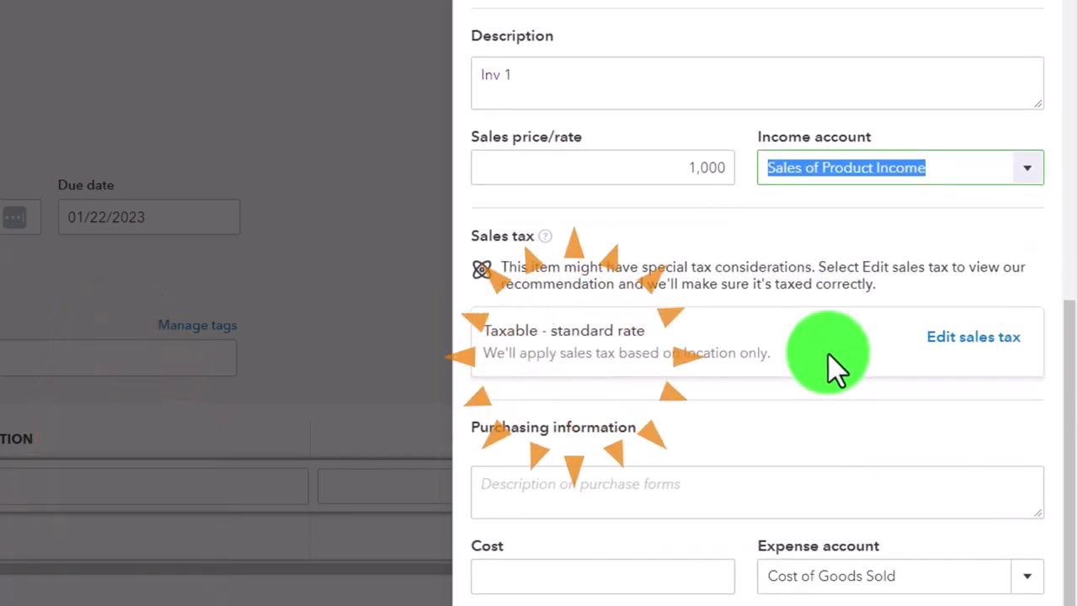
pyautogui.click(575, 505)
pyautogui.write('Inv 1')
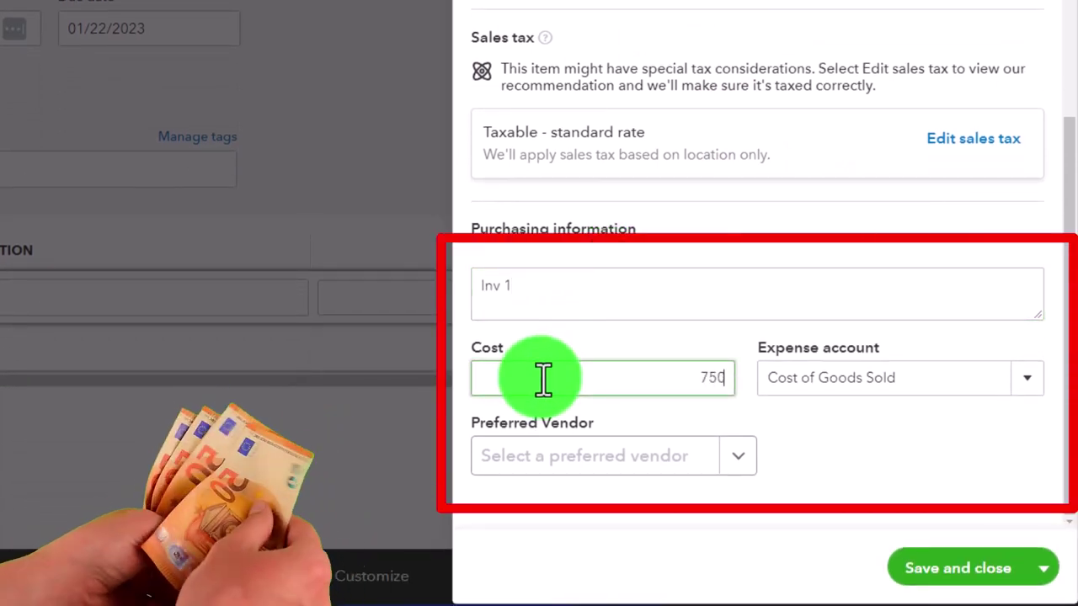
pyautogui.press('Tab')
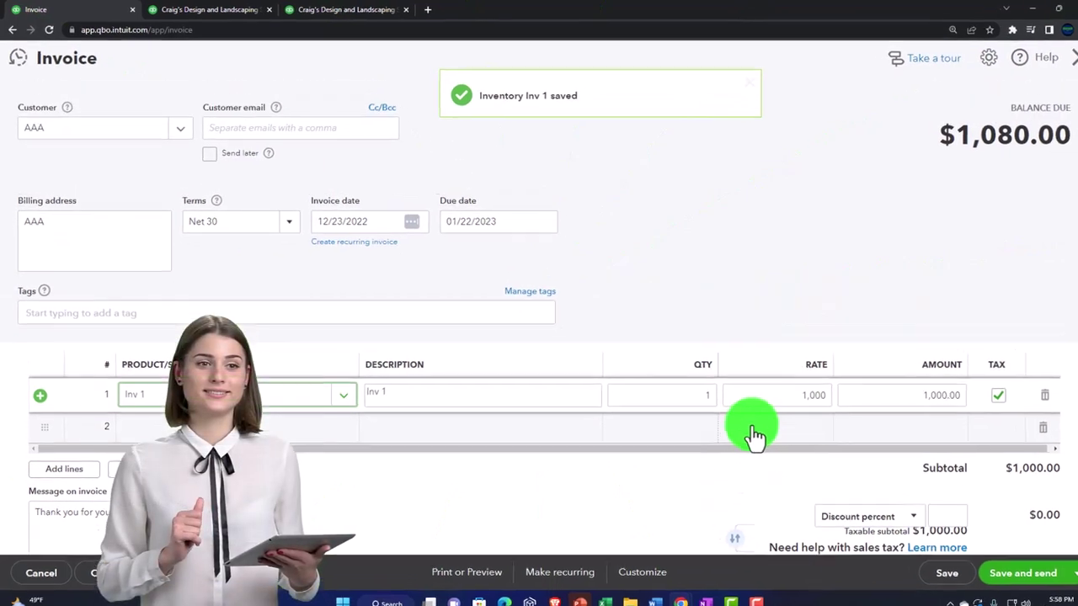
# Step: Examine the AAA invoice's Inv 1 line, quantity, rate, sales tax, total and balance due
pyautogui.click(127, 92)
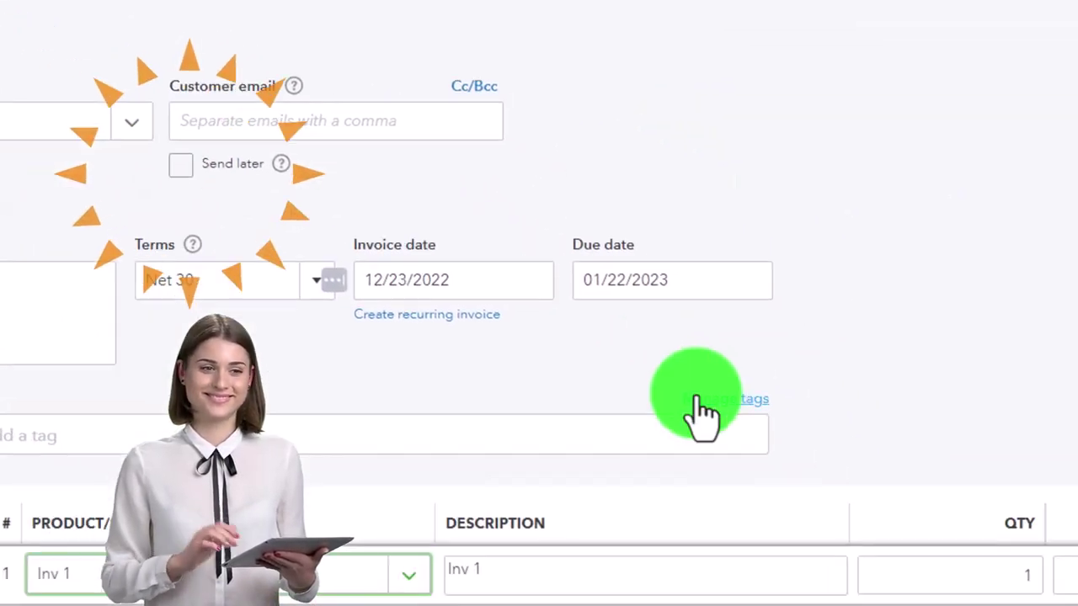
pyautogui.scroll(-5, 884, 505)
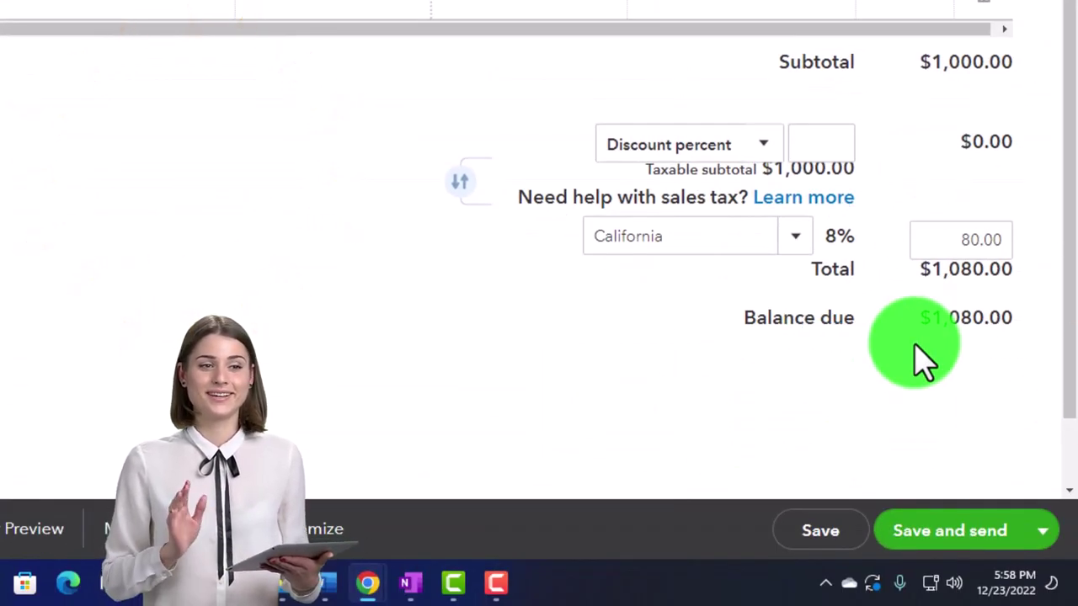
pyautogui.scroll(3, 895, 186)
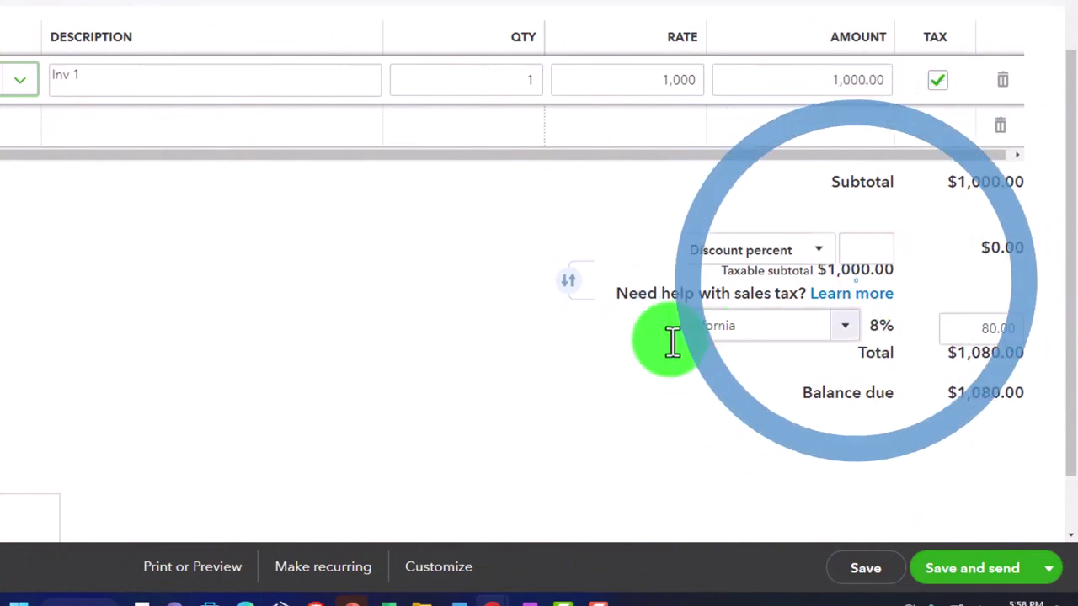
pyautogui.scroll(1, 649, 342)
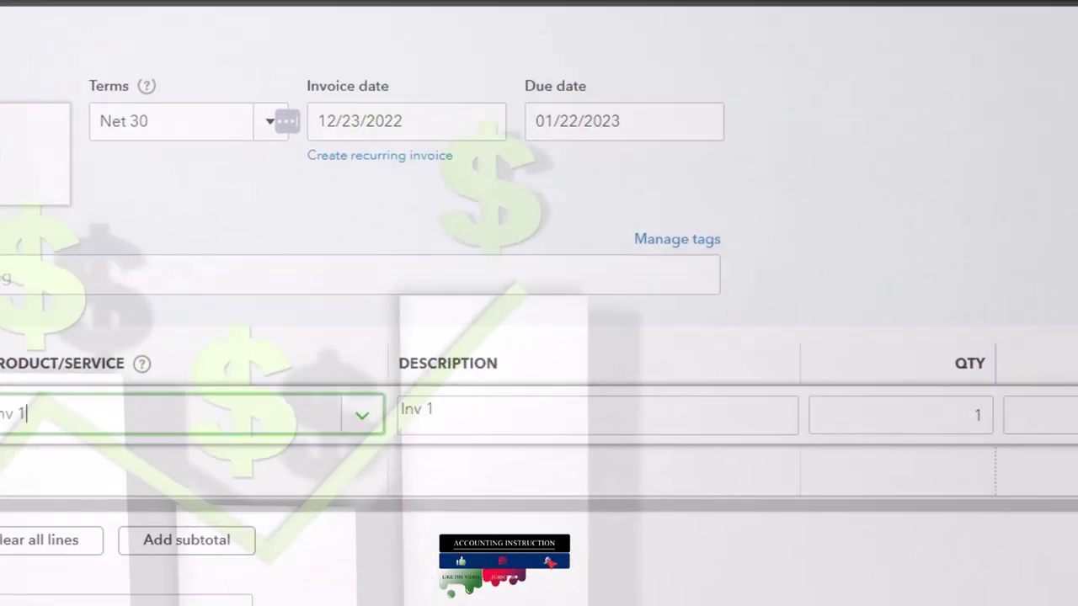
pyautogui.click(608, 277)
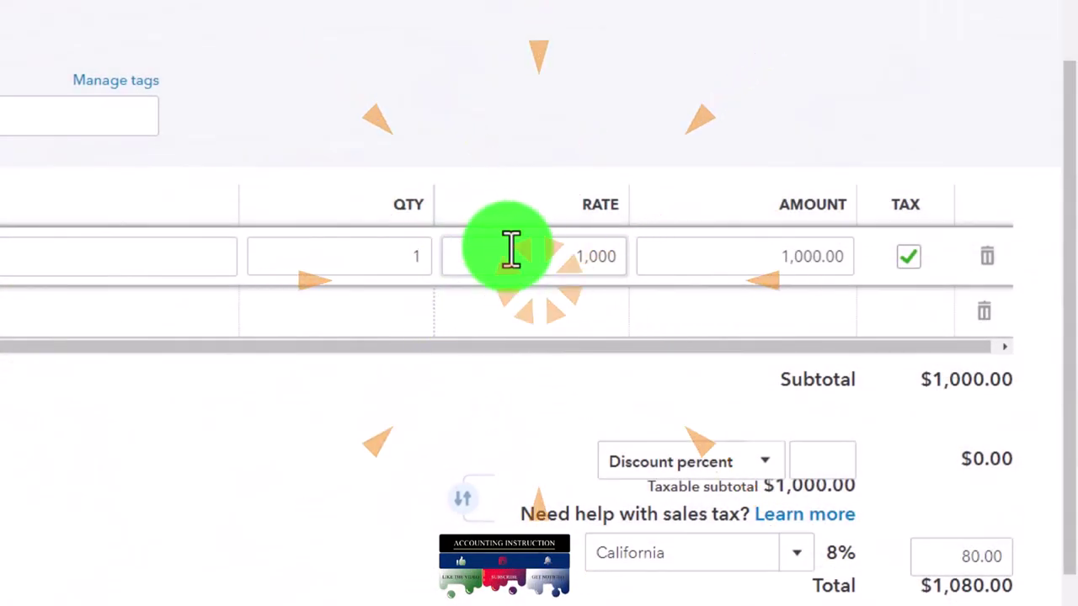
pyautogui.click(409, 256)
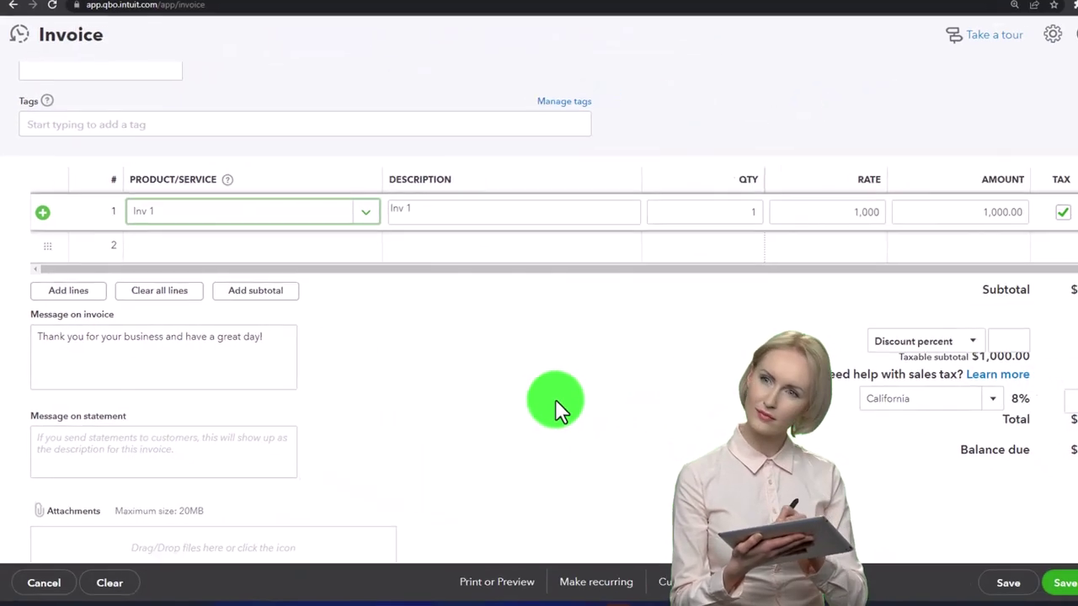
# Step: Save the invoice without sending it, and rerun the Balance Sheet report in its browser tab
pyautogui.click(1047, 566)
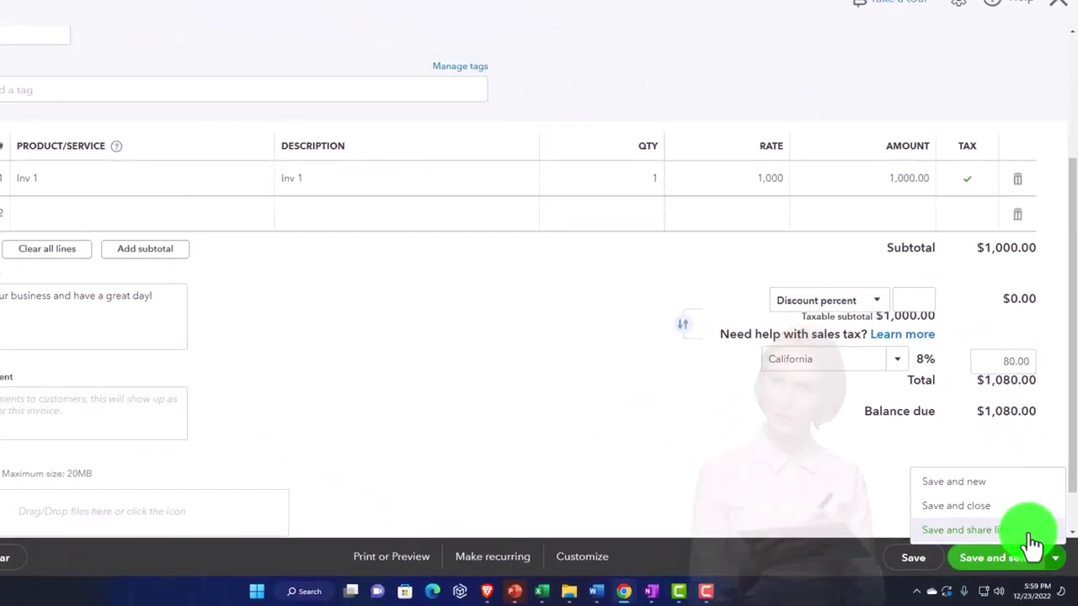
pyautogui.click(960, 455)
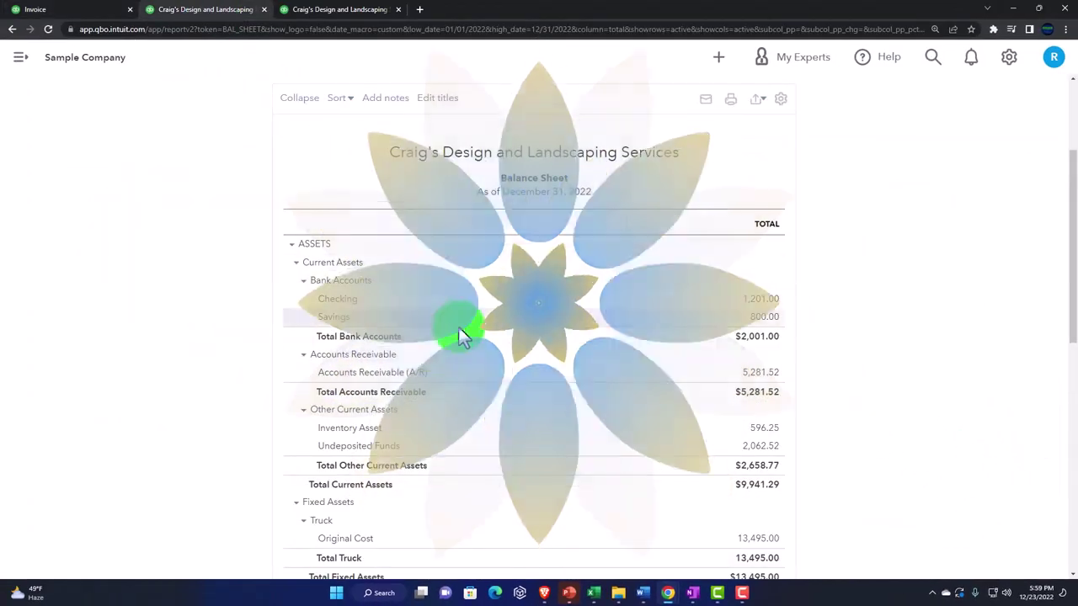
pyautogui.scroll(-2, 254, 384)
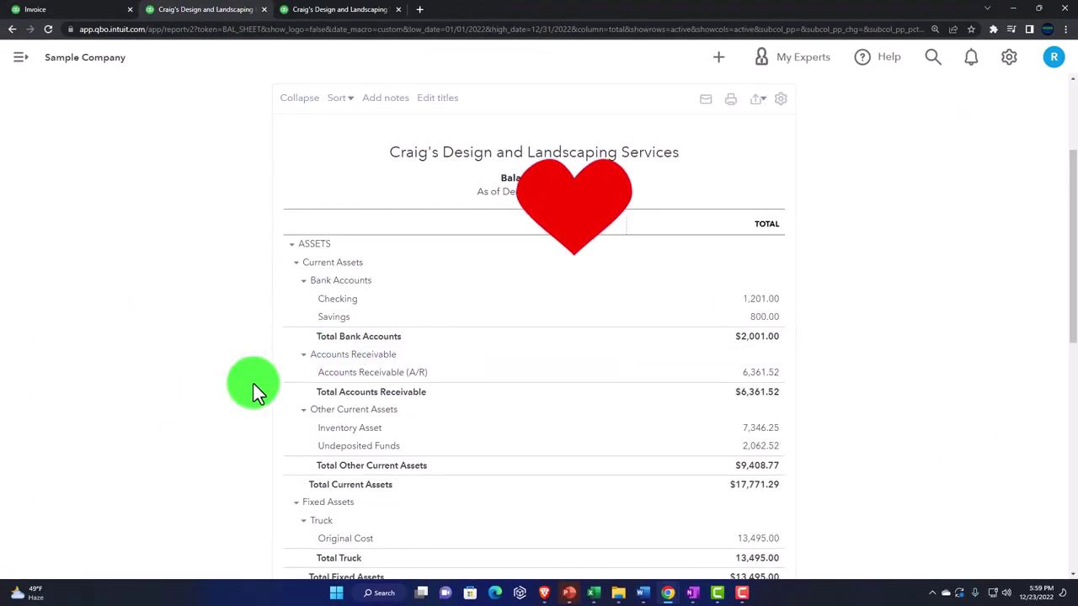
pyautogui.scroll(4, 254, 384)
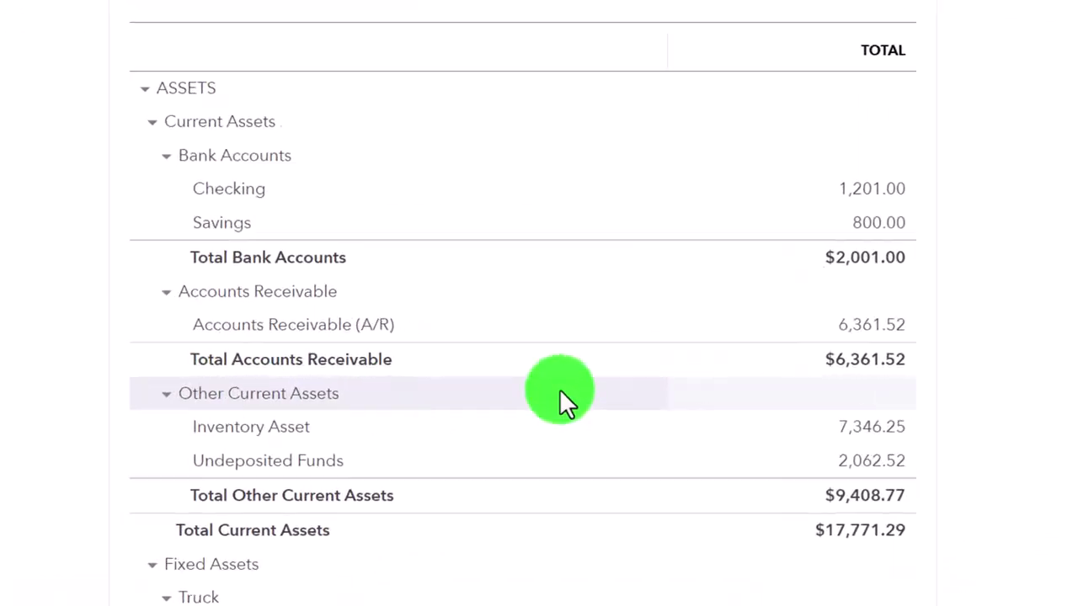
# Step: Drill into the Accounts Receivable balance, check the AAA invoice's amount in the transaction report, and return to the Balance Sheet
pyautogui.click(912, 320)
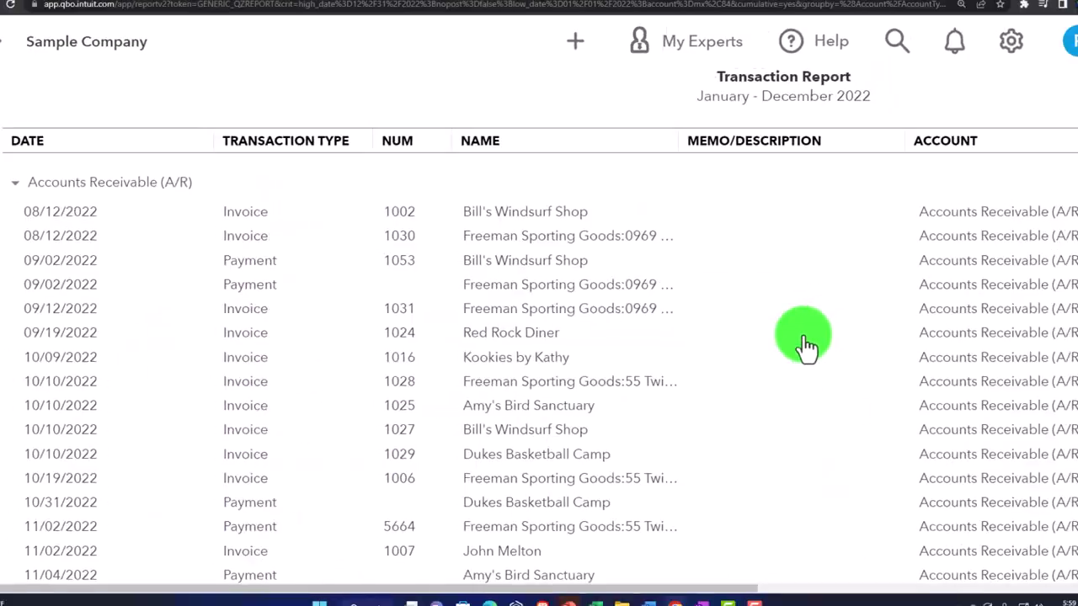
pyautogui.scroll(-5, 778, 345)
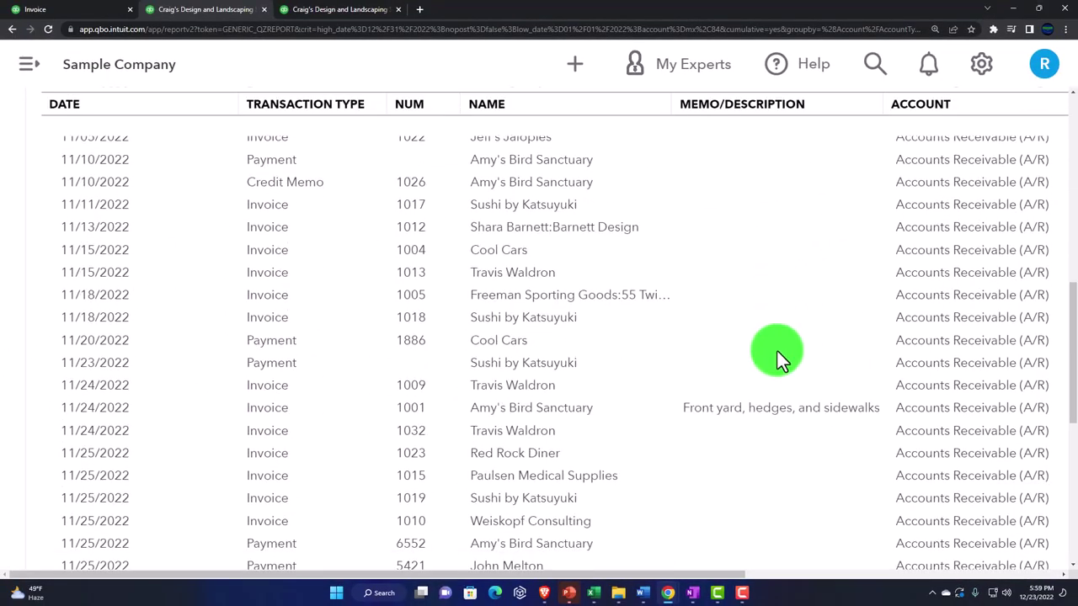
pyautogui.scroll(-5, 777, 351)
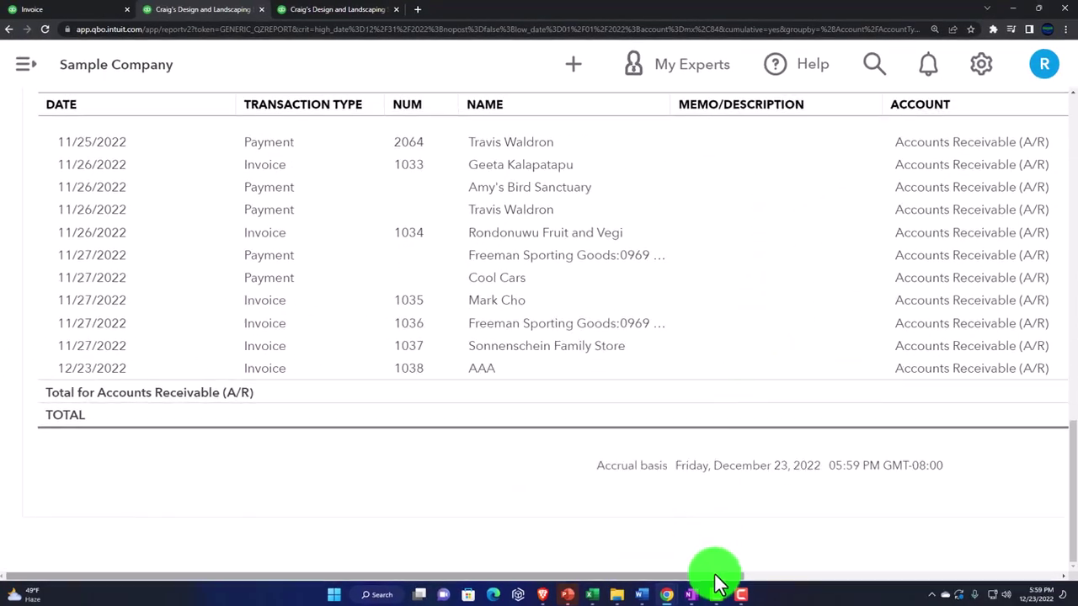
pyautogui.moveTo(715, 576); pyautogui.dragTo(980, 577)
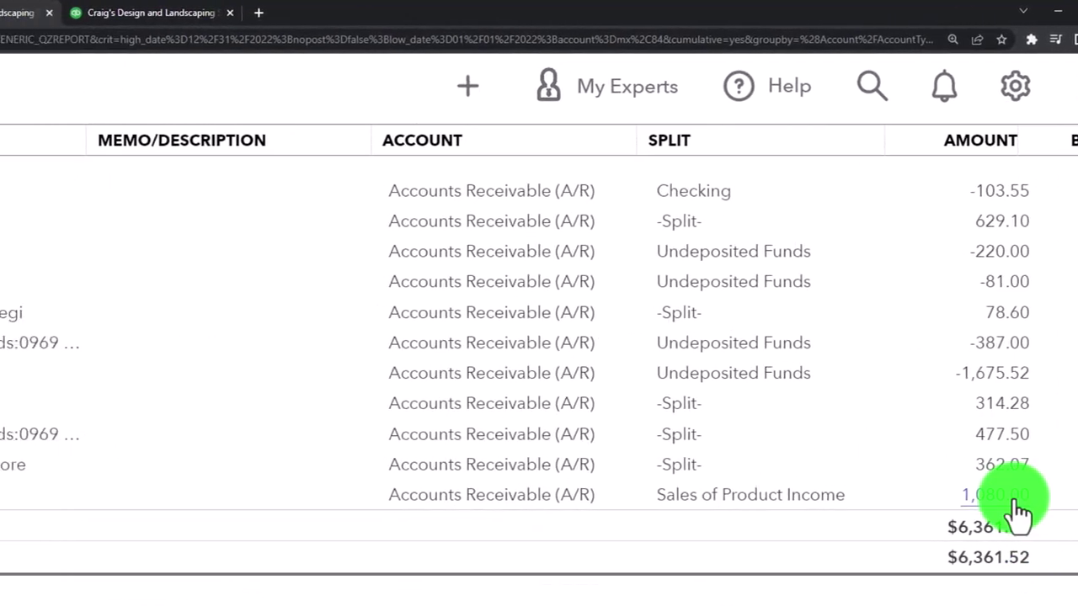
pyautogui.scroll(10, 63, 391)
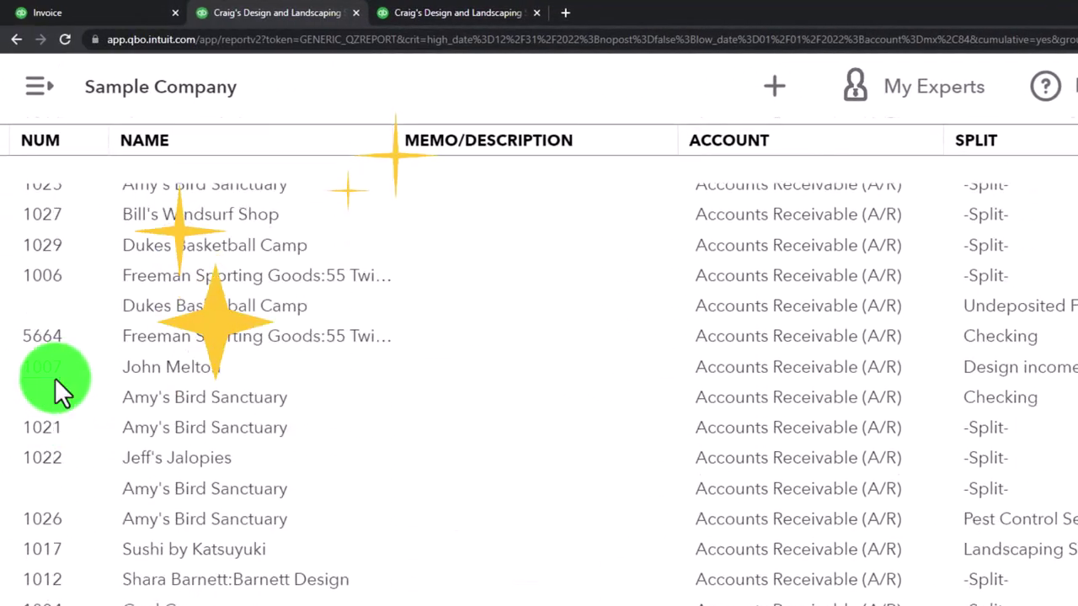
pyautogui.scroll(10, 55, 380)
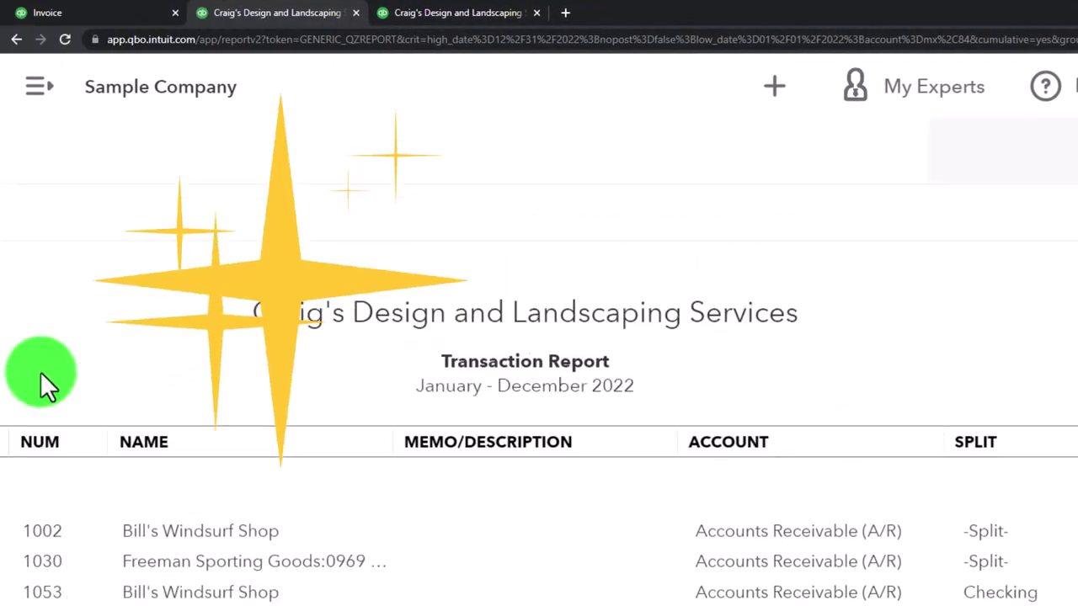
pyautogui.click(162, 231)
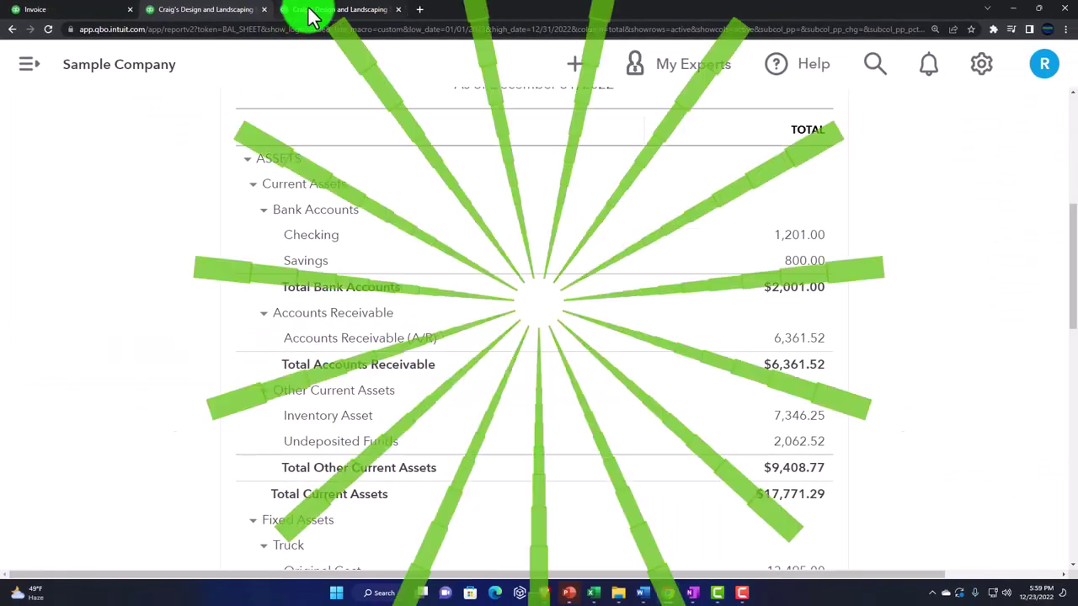
# Step: Switch to the Profit and Loss report's browser tab, rerun the 2022 report and examine its income and Cost of Goods Sold lines
pyautogui.click(311, 12)
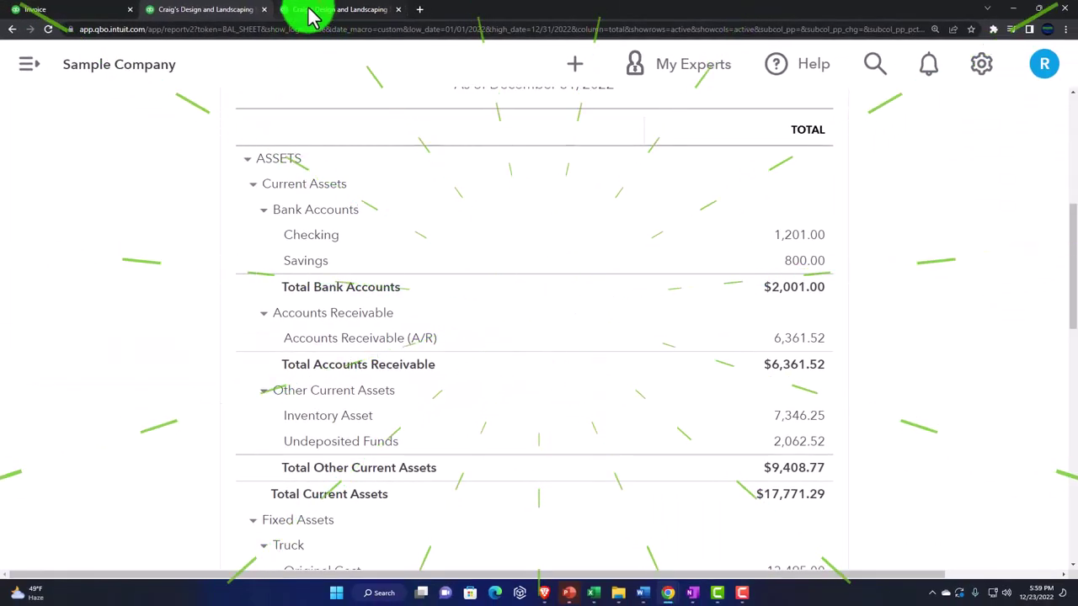
pyautogui.scroll(3, 429, 237)
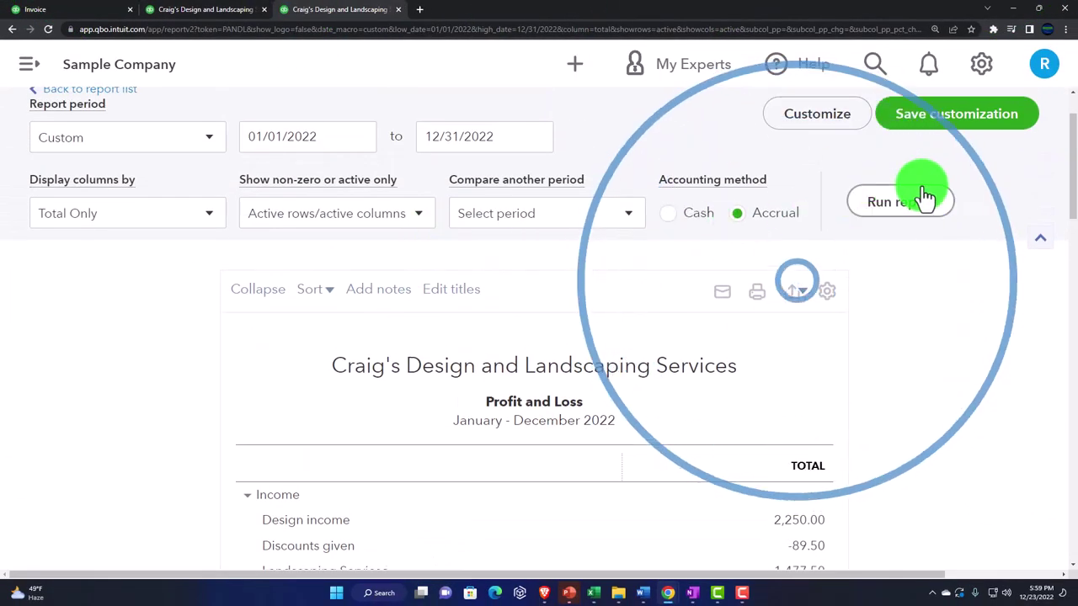
pyautogui.scroll(-5, 637, 384)
pyautogui.scroll(-4, 635, 375)
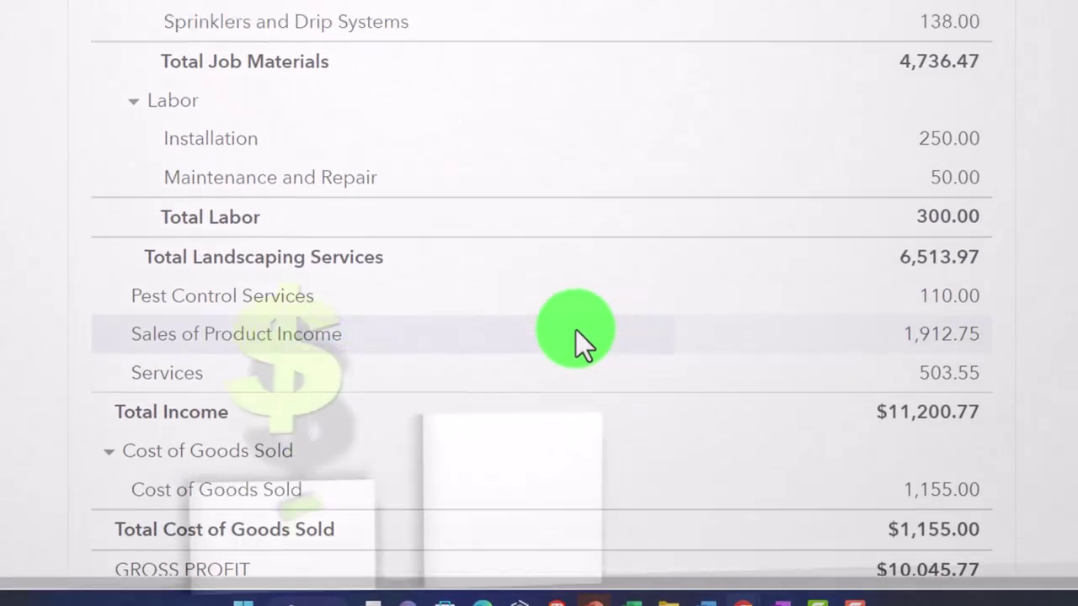
pyautogui.scroll(3, 575, 331)
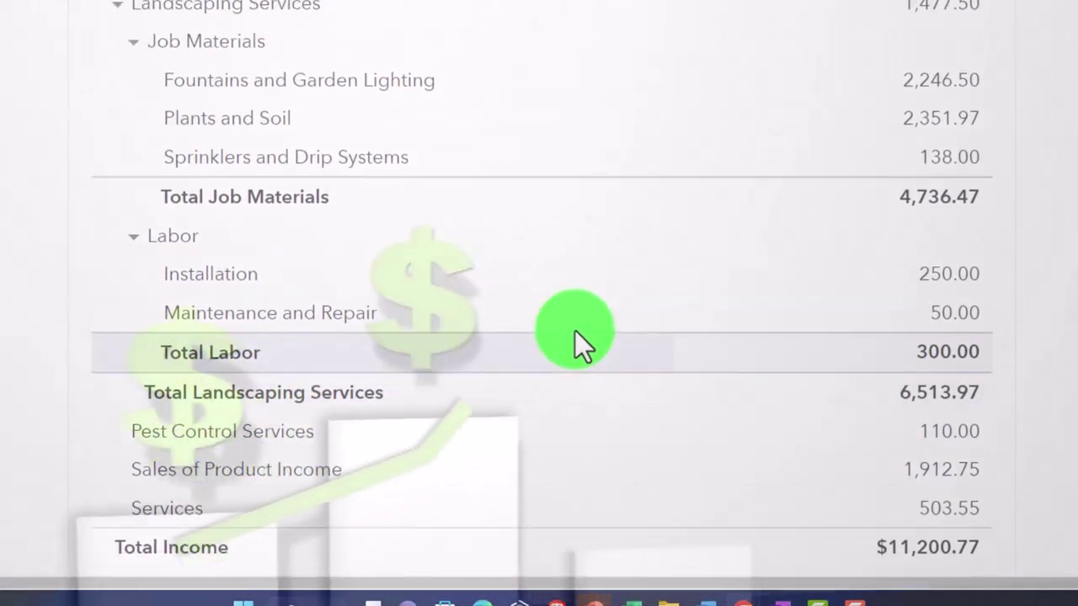
pyautogui.scroll(-2, 413, 361)
pyautogui.scroll(-1, 103, 362)
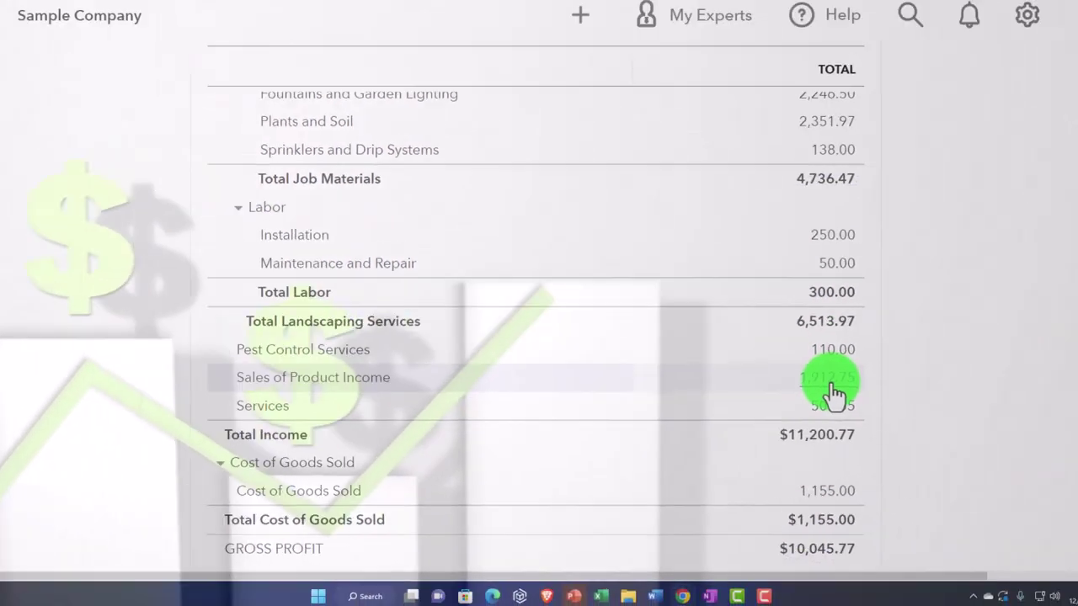
# Step: Drill into Sales of Product Income, check the AAA invoice's Inv 1 entry, and return to the Profit and Loss report
pyautogui.click(930, 321)
pyautogui.hotkey('ctrl', '-')
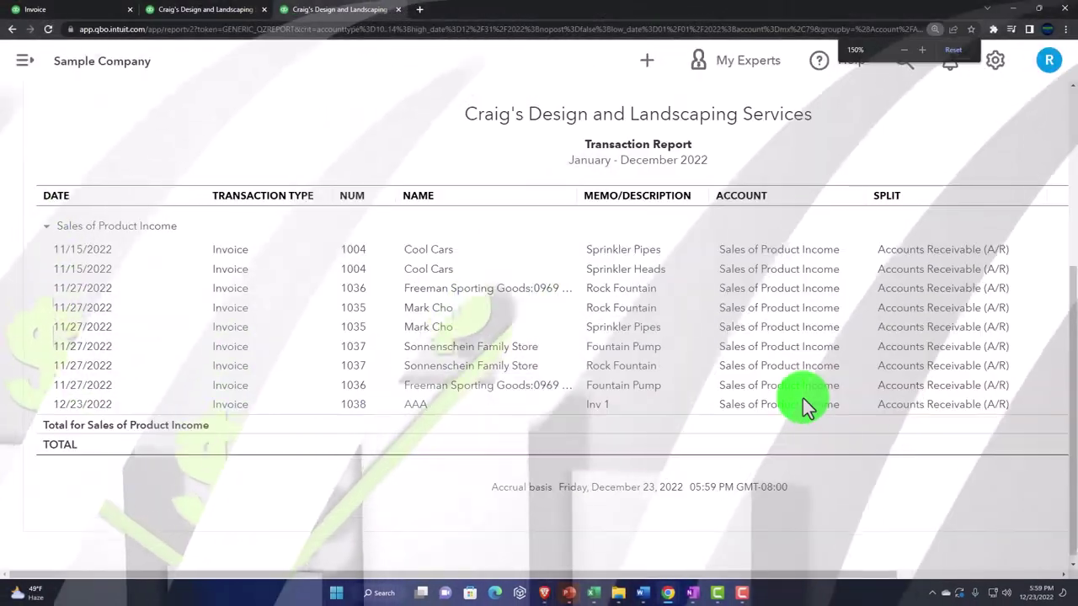
pyautogui.hotkey('ctrl', '-')
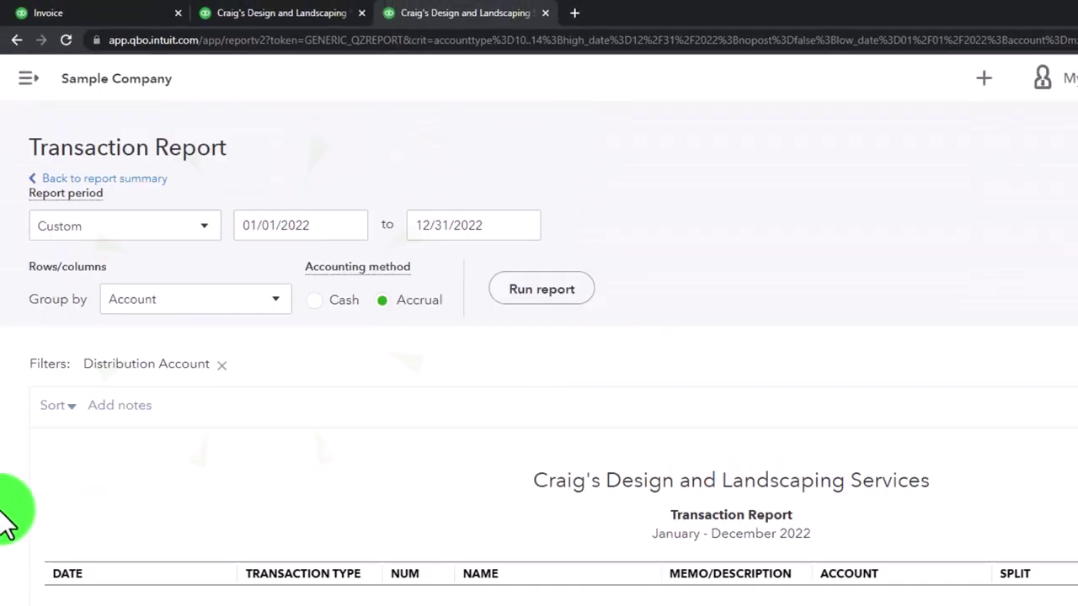
pyautogui.click(124, 189)
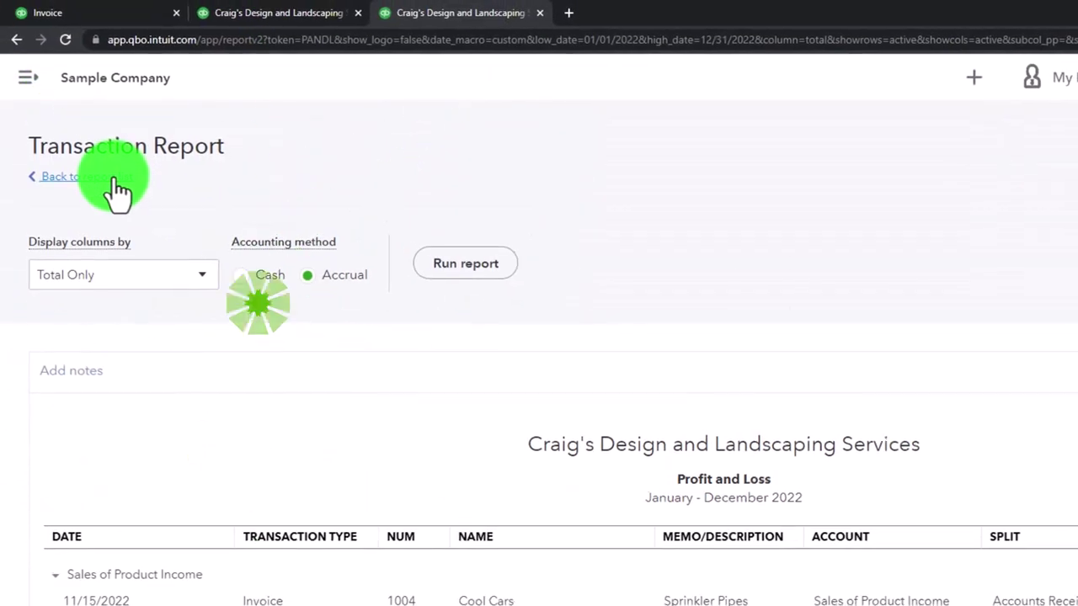
# Step: Drill into the Balance Sheet's Board of Equalization Payable, check the AAA invoice's sales tax entry, and return to the report
pyautogui.click(266, 12)
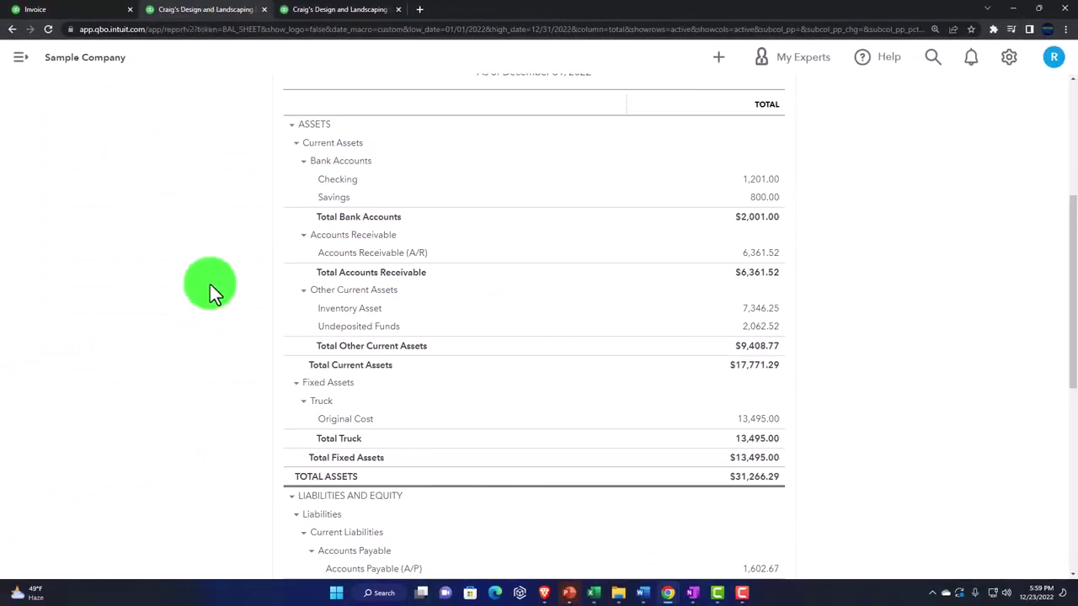
pyautogui.scroll(1, 227, 371)
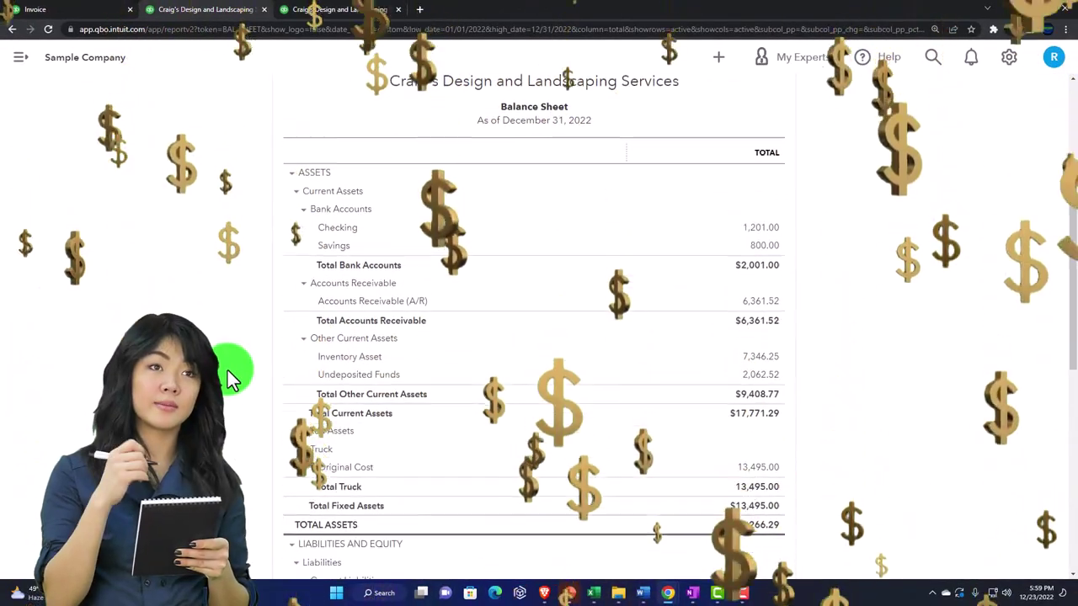
pyautogui.scroll(-5, 228, 370)
pyautogui.hotkey('ctrl', '+')
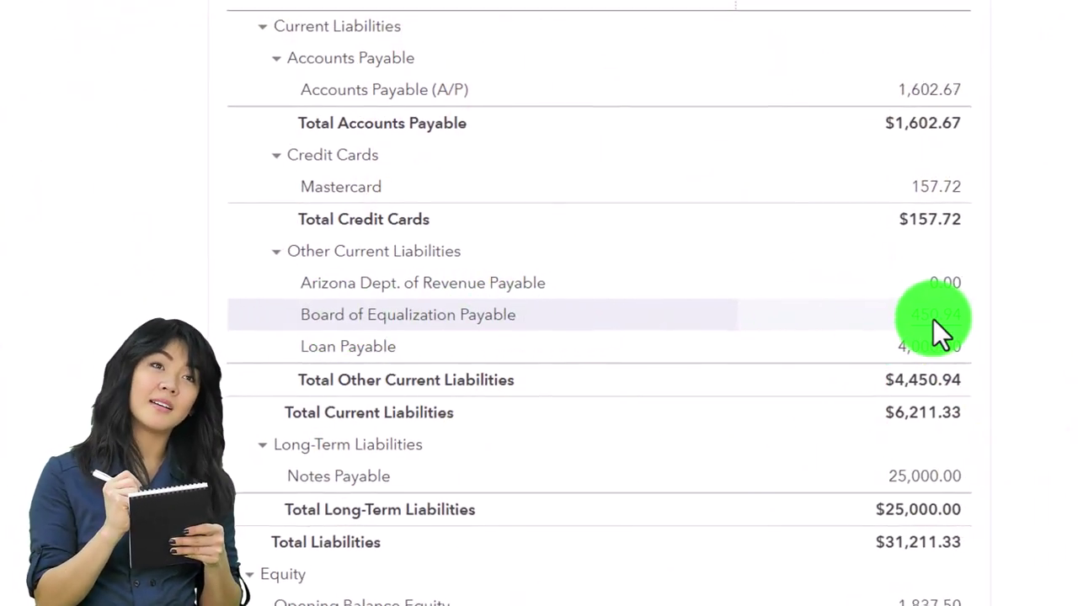
pyautogui.click(844, 335)
pyautogui.scroll(-5, 845, 336)
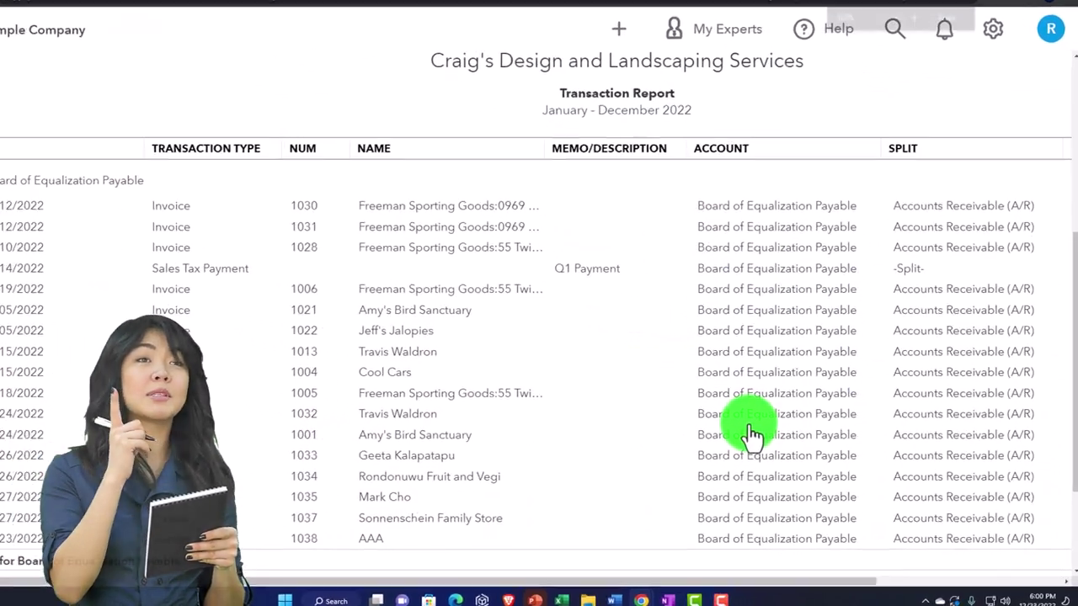
pyautogui.scroll(-3, 752, 435)
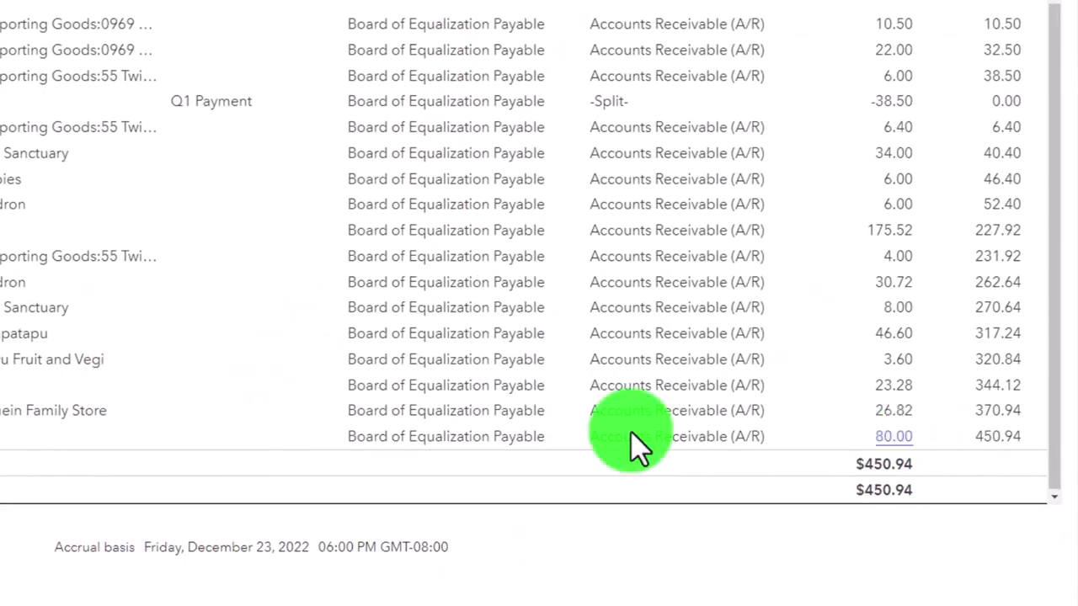
pyautogui.scroll(10, 185, 421)
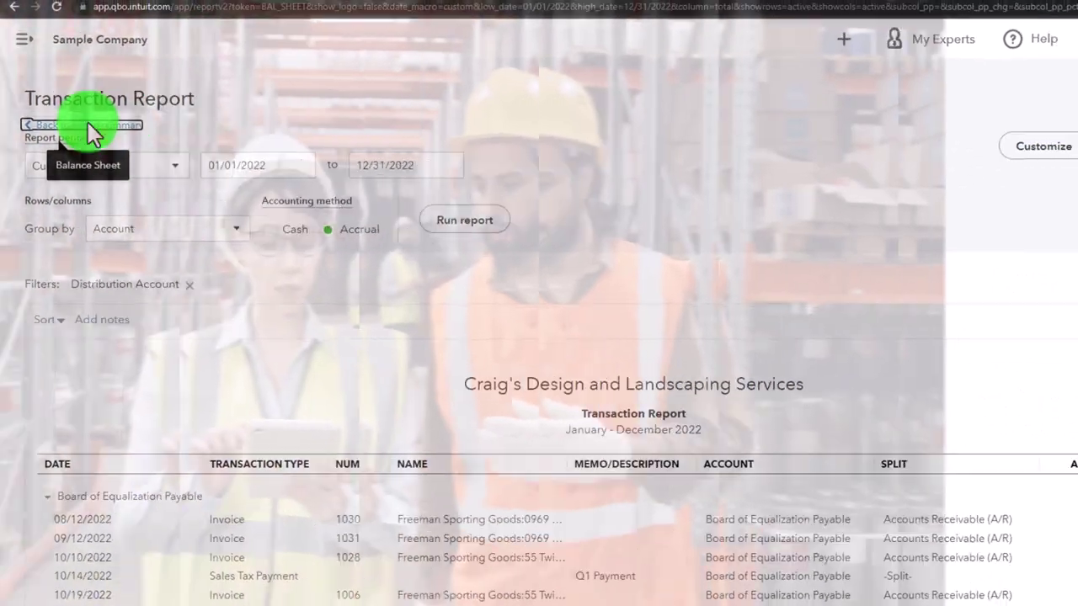
pyautogui.click(96, 120)
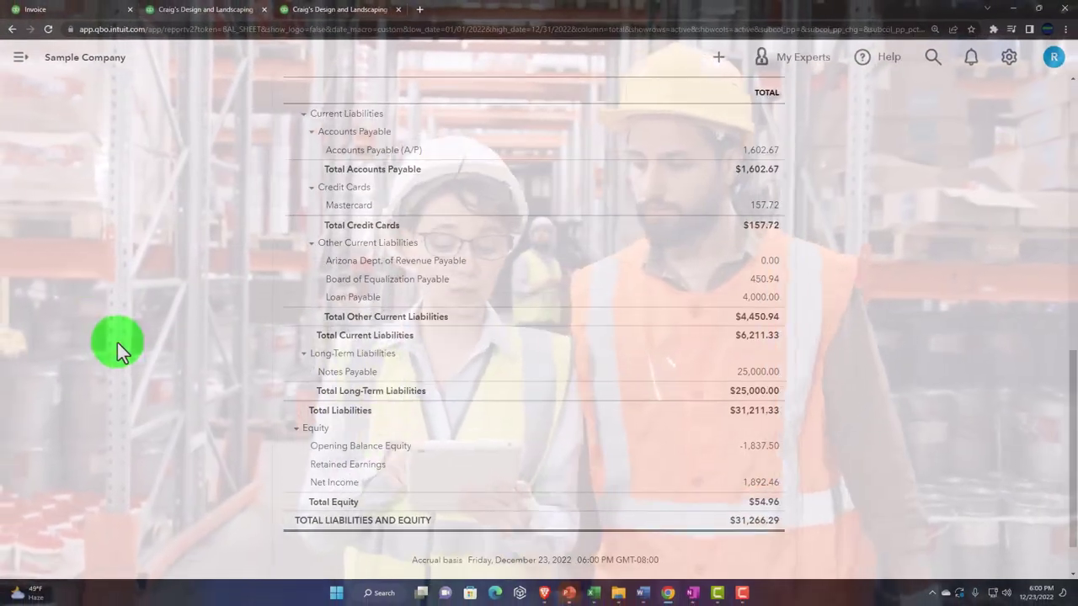
# Step: Drill into the Balance Sheet's Inventory Asset balance and check the Inv 1 opening inventory and invoice entries
pyautogui.scroll(8, 117, 342)
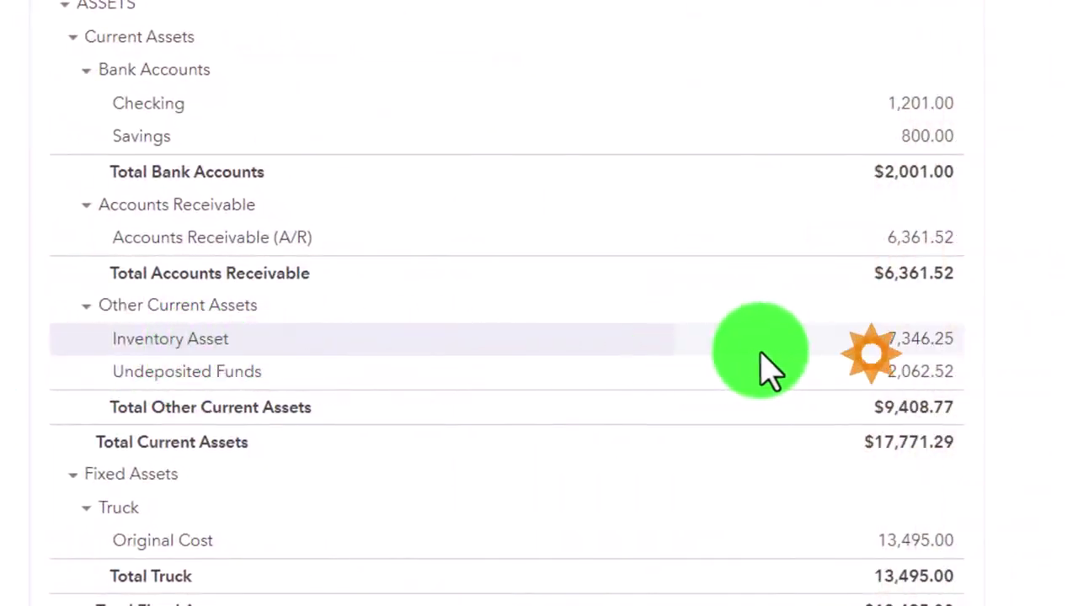
pyautogui.click(920, 344)
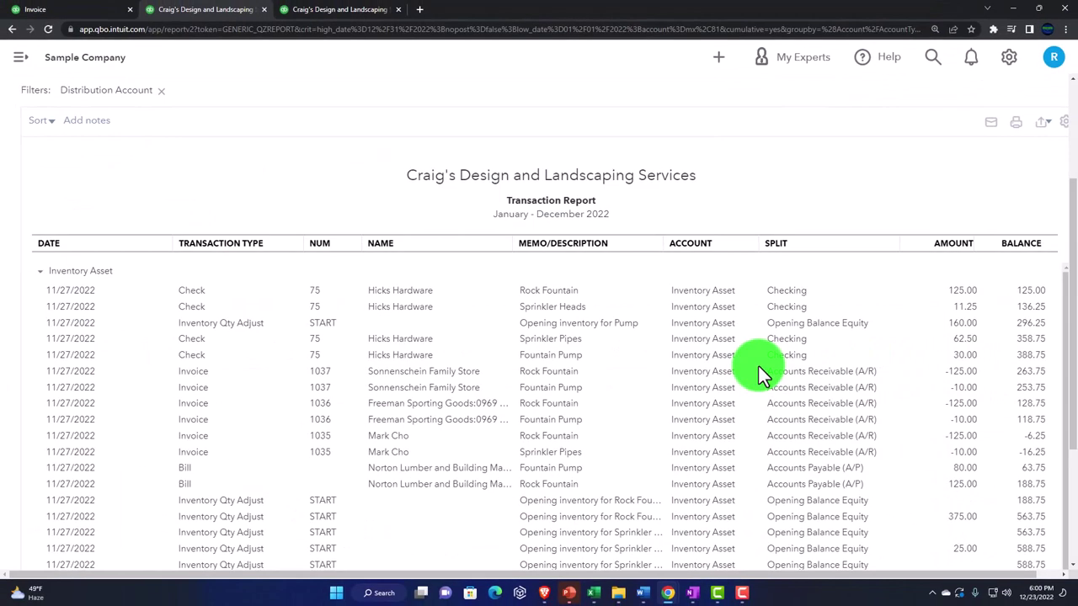
pyautogui.scroll(-2, 737, 383)
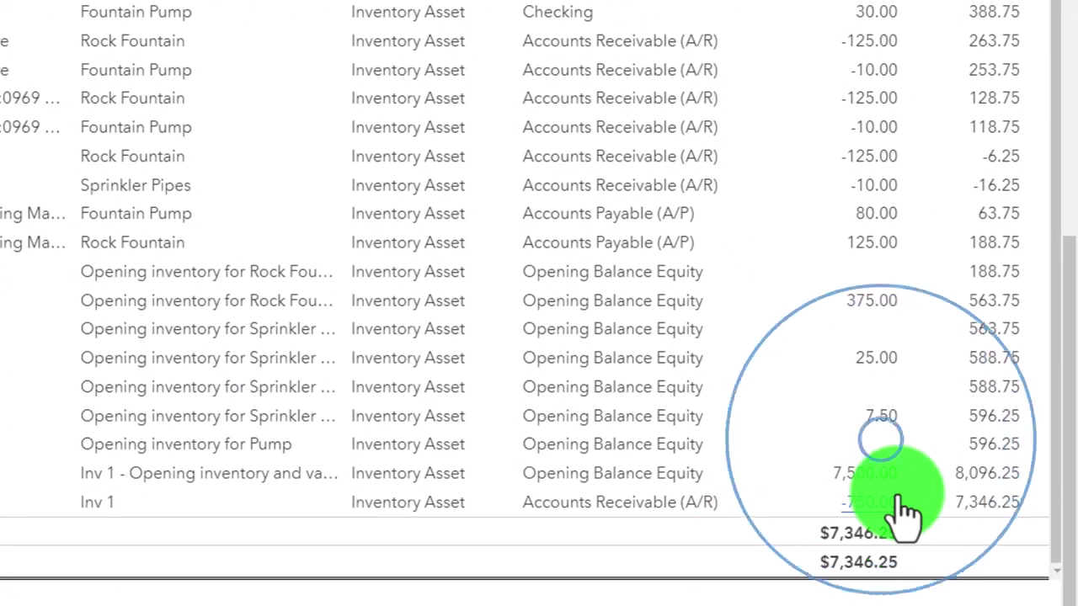
pyautogui.scroll(10, 880, 439)
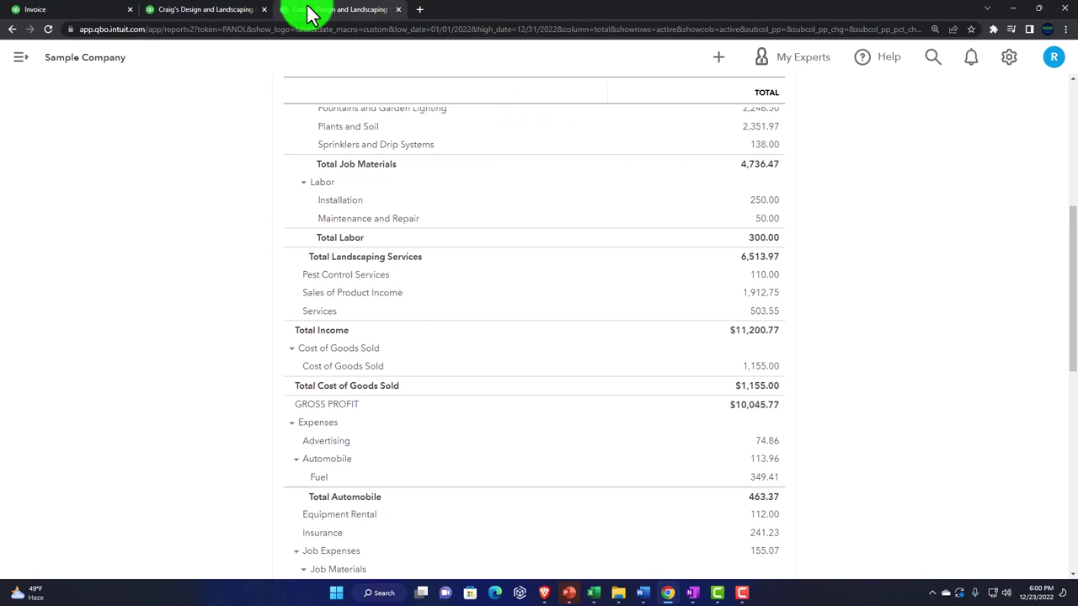
# Step: Drill into Cost of Goods Sold on the Profit and Loss, check the AAA invoice's Inv 1 cost, and return to the report
pyautogui.scroll(1, 253, 168)
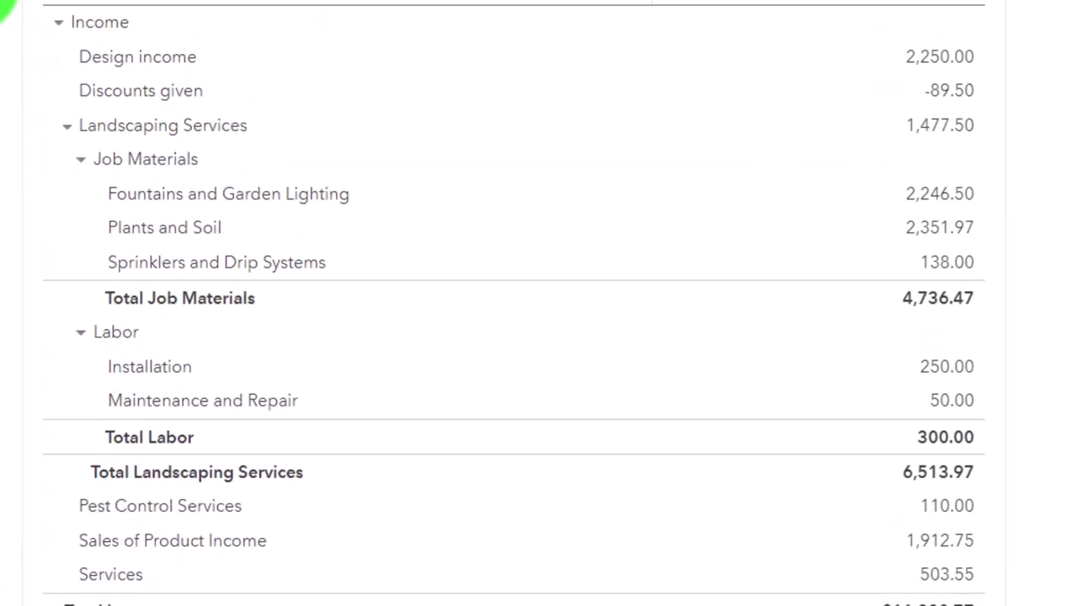
pyautogui.scroll(-4, 514, 303)
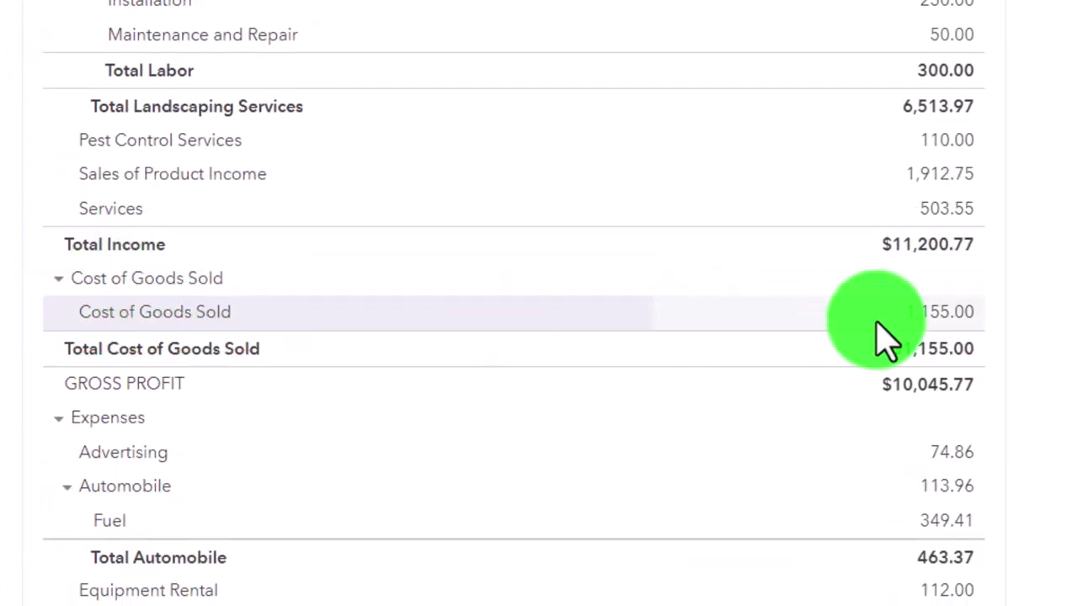
pyautogui.click(948, 341)
pyautogui.scroll(-1, 768, 436)
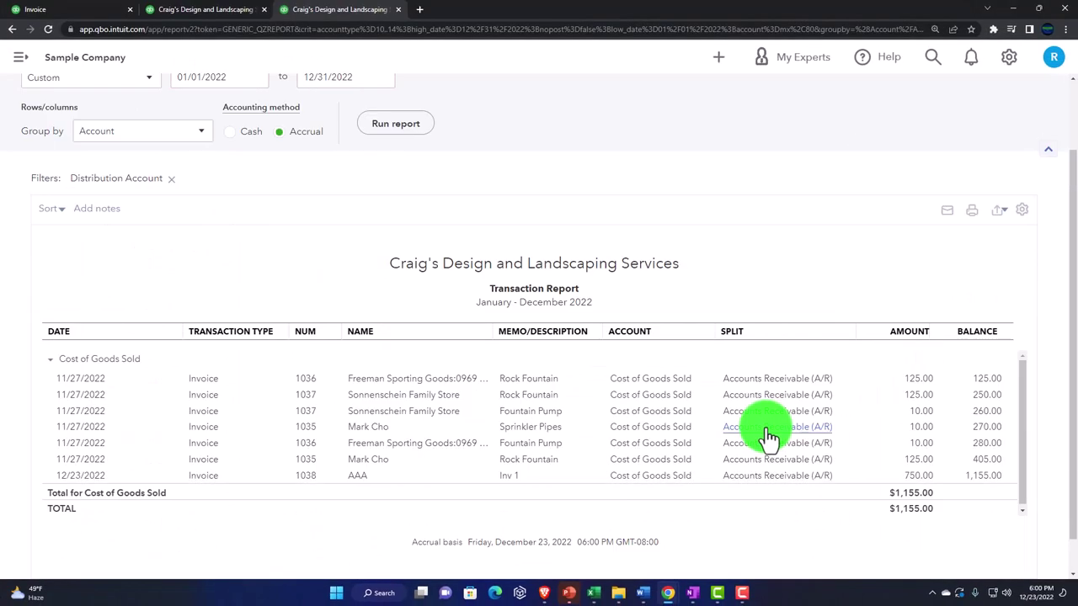
pyautogui.click(914, 476)
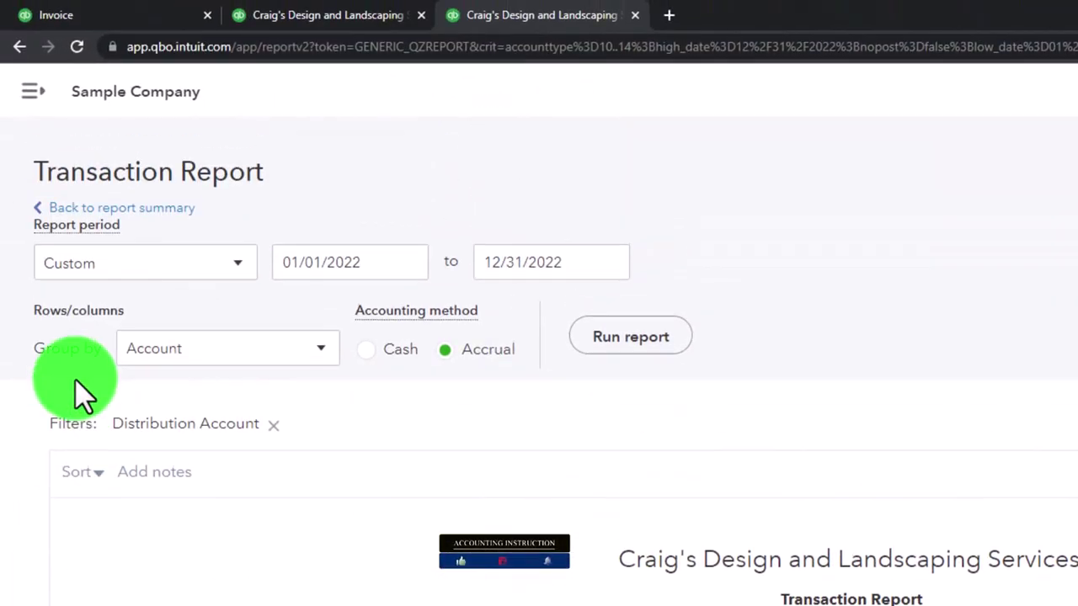
pyautogui.click(139, 205)
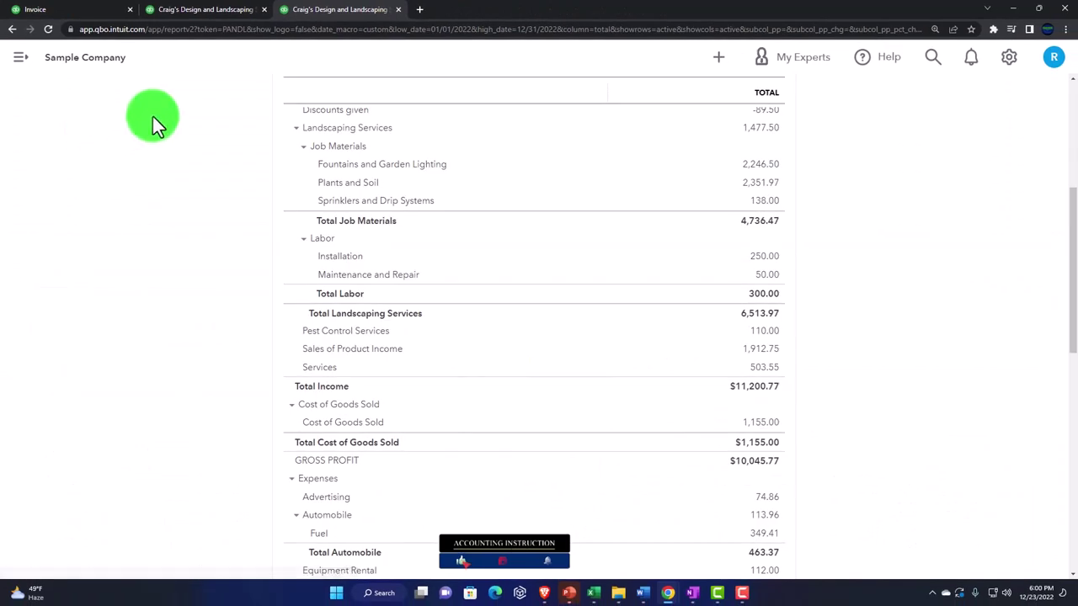
# Step: Duplicate the Profit and Loss report's browser tab and open the Reports list in the copy with the navigation menu collapsed
pyautogui.click(213, 13)
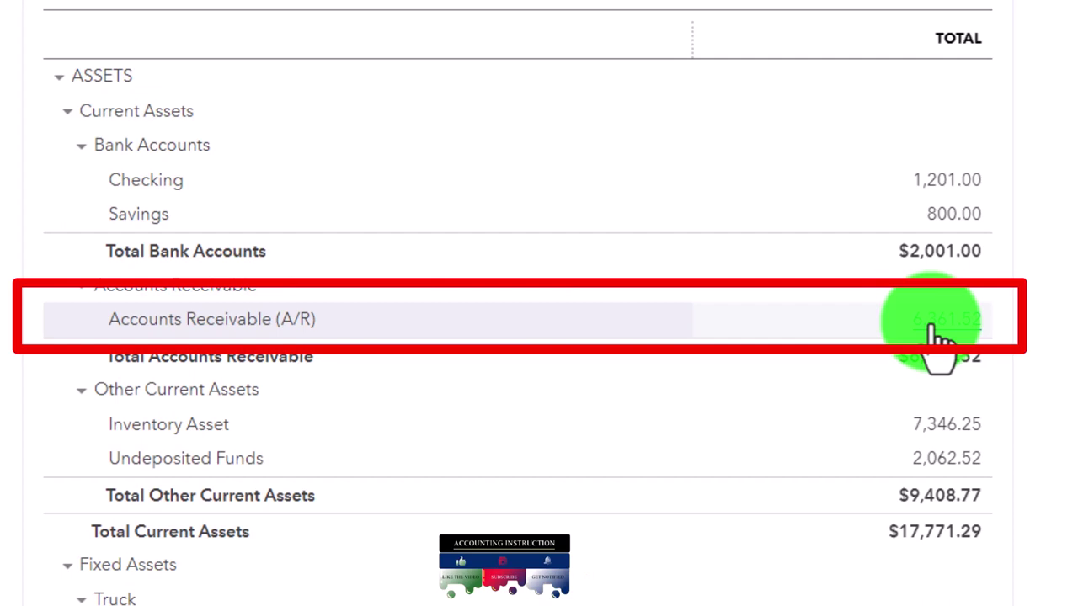
pyautogui.click(353, 12)
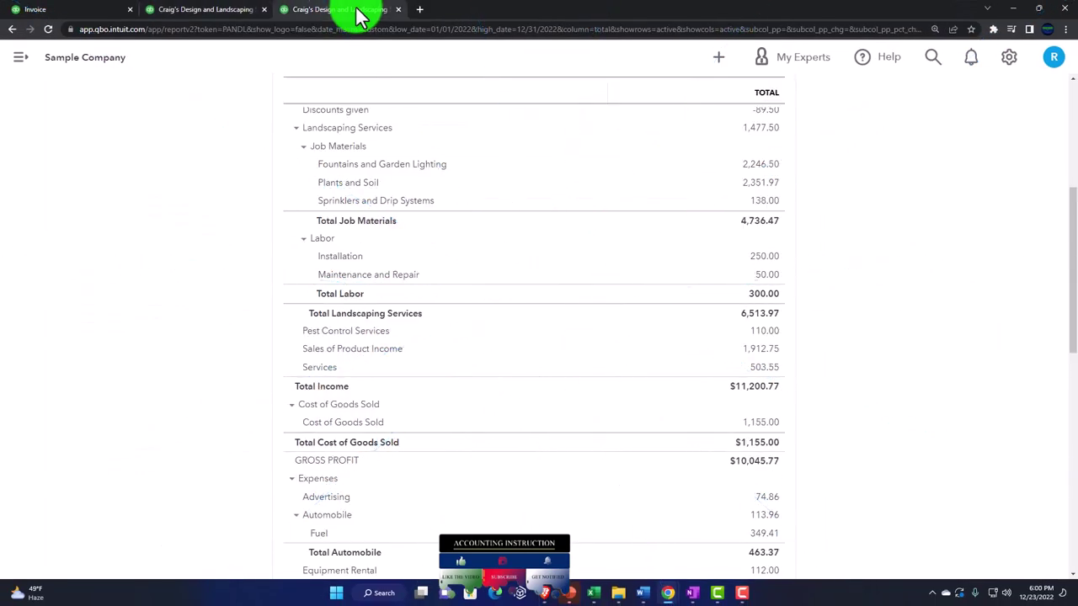
pyautogui.rightClick(359, 17)
pyautogui.click(380, 88)
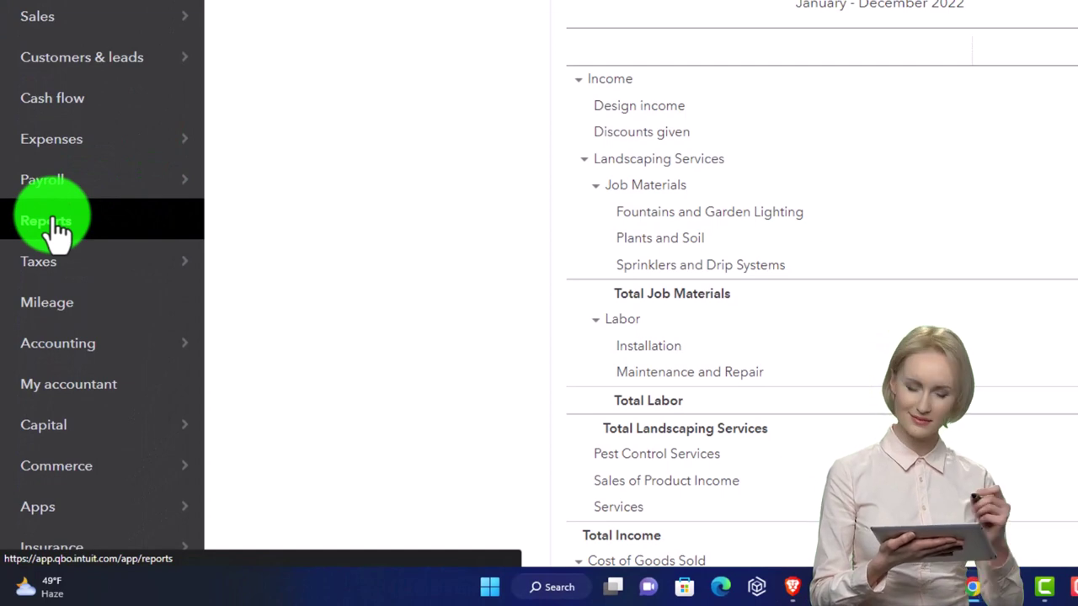
pyautogui.click(52, 224)
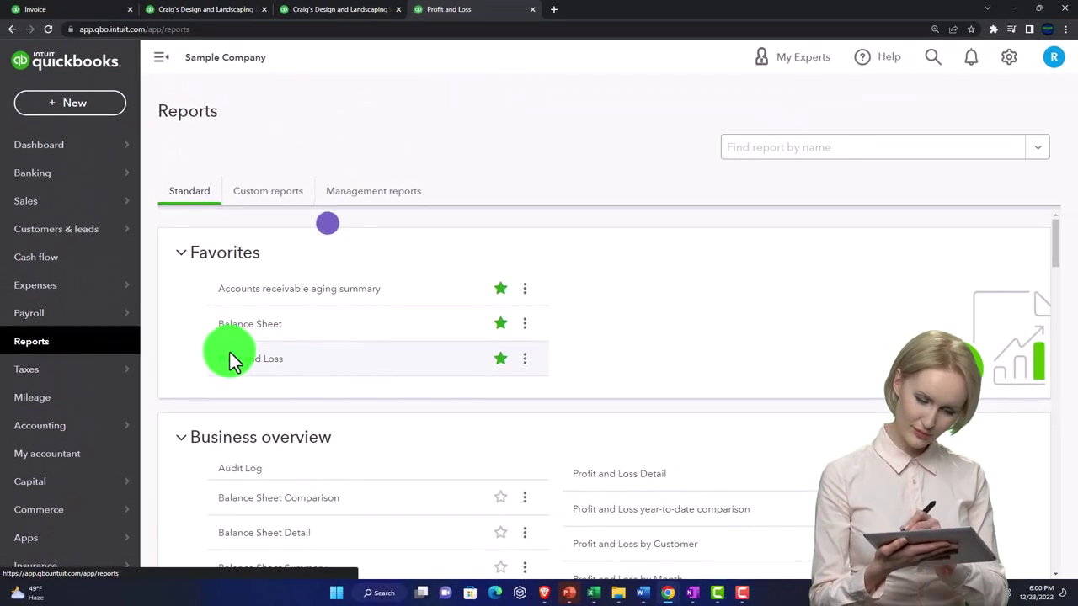
pyautogui.click(161, 58)
# Step: Open the Customer Balance Detail report from the Who owes you section of the standard reports
pyautogui.scroll(-5, 189, 327)
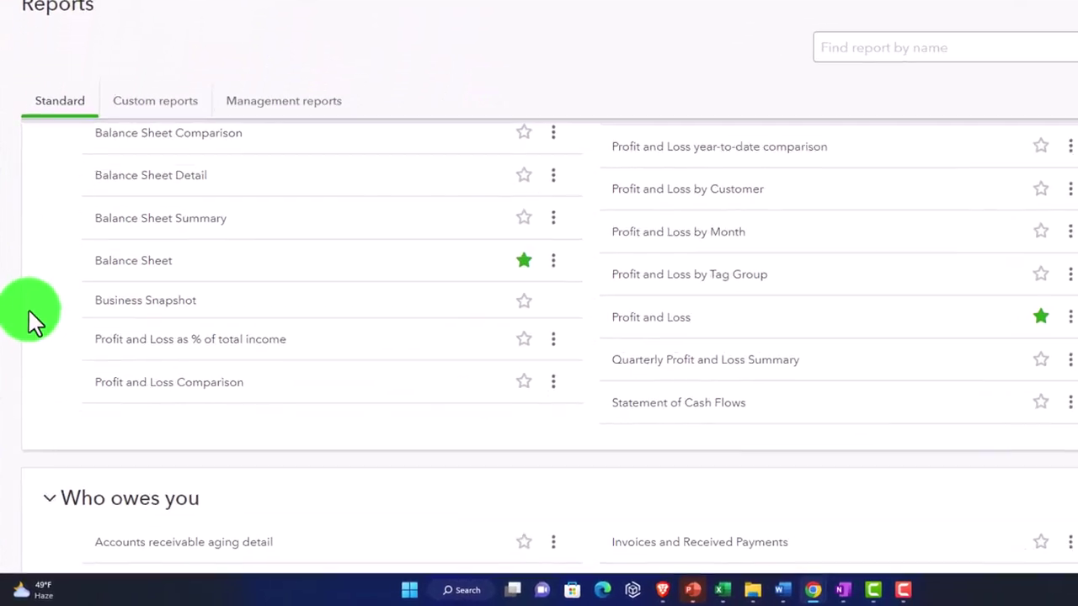
pyautogui.scroll(-1, 31, 277)
pyautogui.scroll(-1, 31, 274)
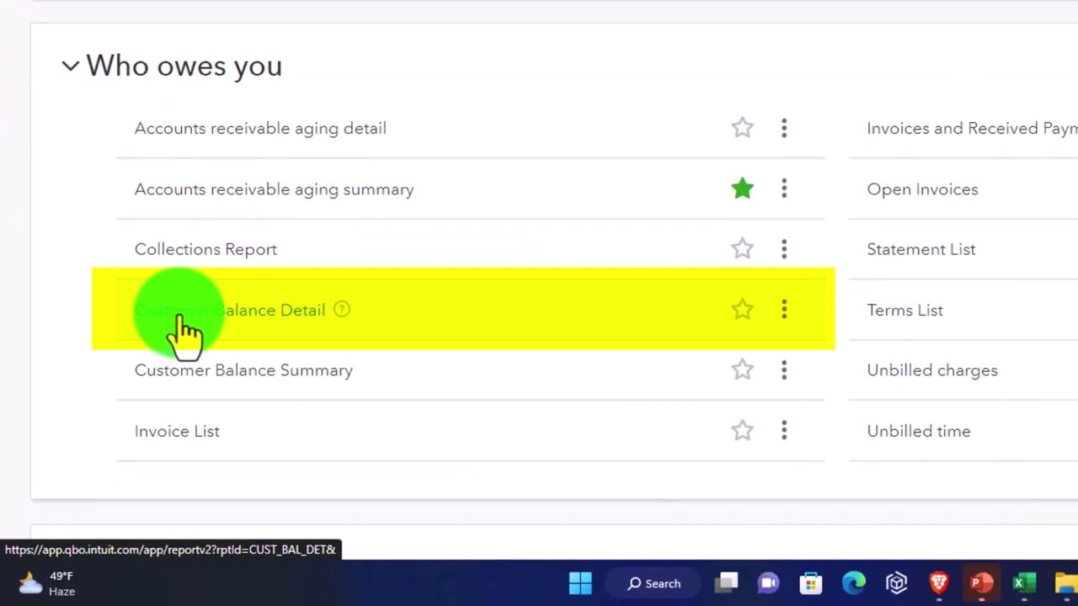
pyautogui.click(181, 325)
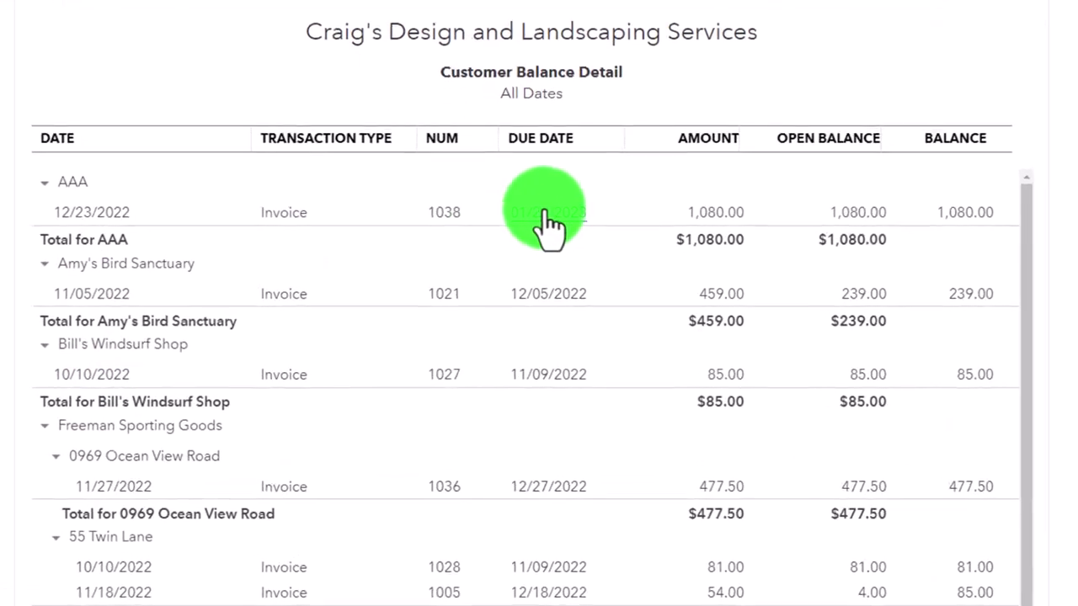
# Step: Compare the Customer Balance Detail report's total open balance with the Accounts Receivable balance on the Balance Sheet
pyautogui.scroll(-12, 620, 332)
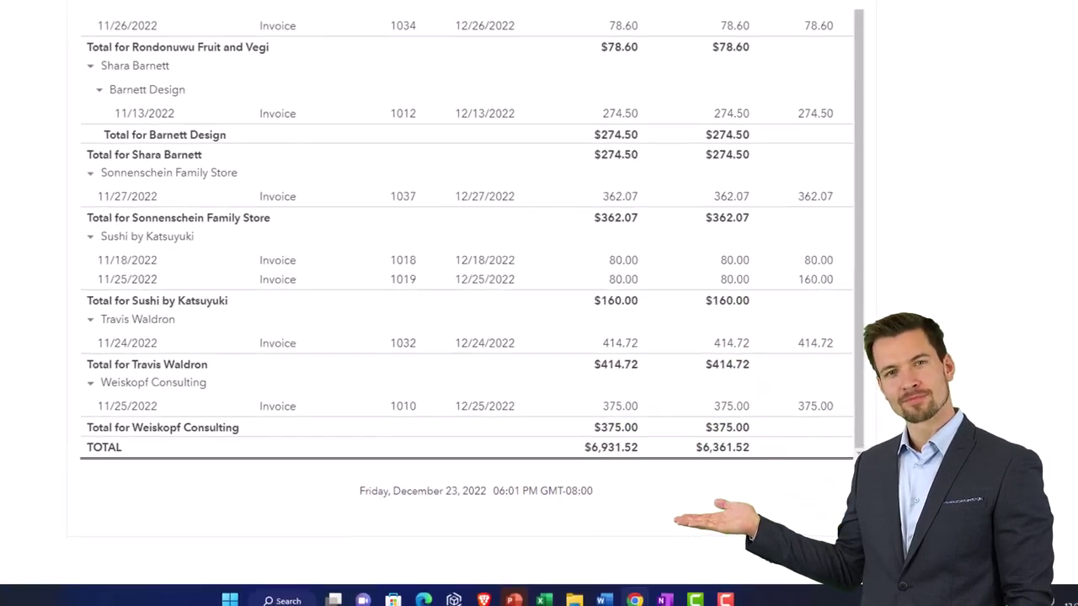
pyautogui.click(214, 14)
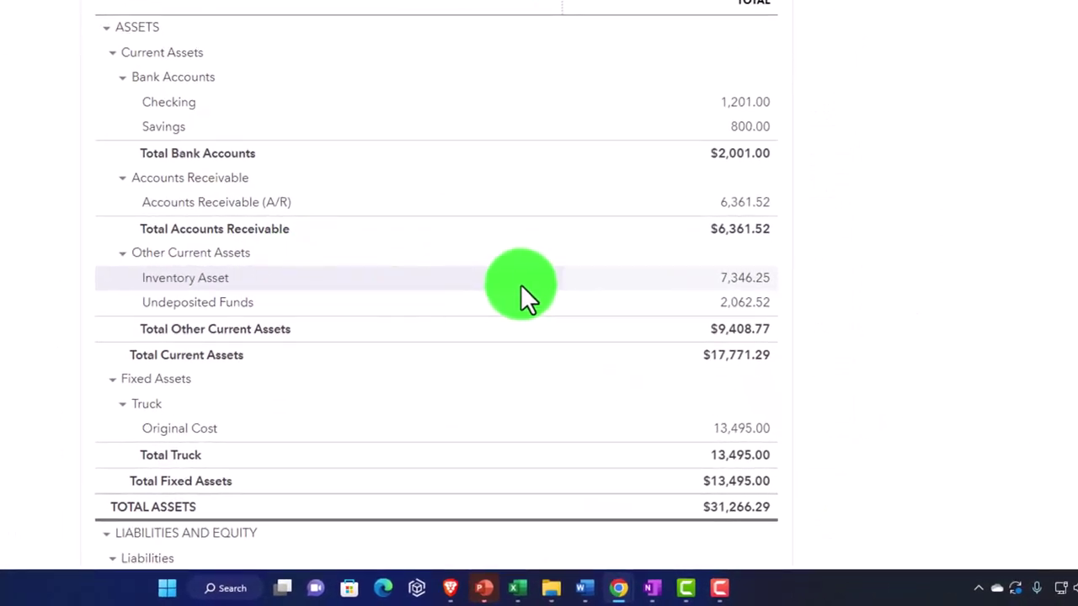
pyautogui.click(741, 204)
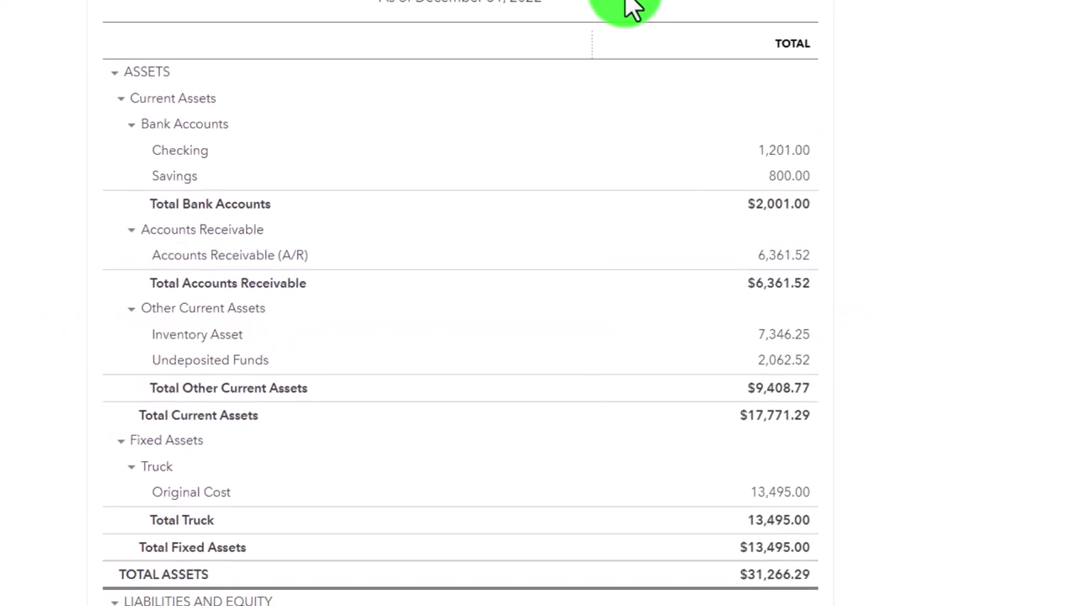
pyautogui.click(467, 10)
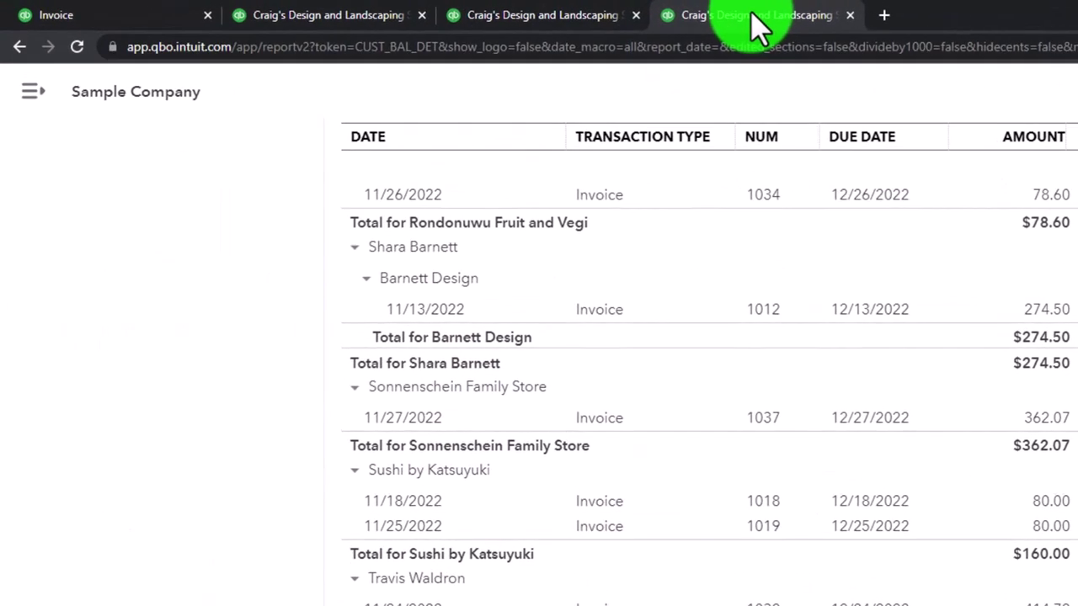
# Step: Duplicate the Customer Balance Detail report's browser tab and open the Reports list in the copy
pyautogui.rightClick(614, 21)
pyautogui.click(797, 123)
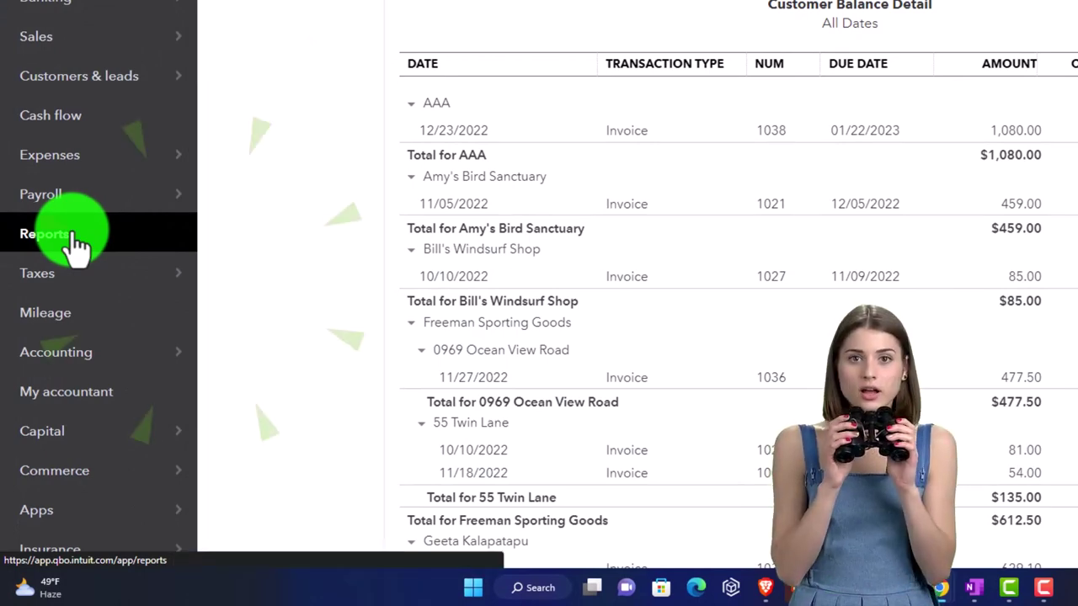
pyautogui.click(72, 244)
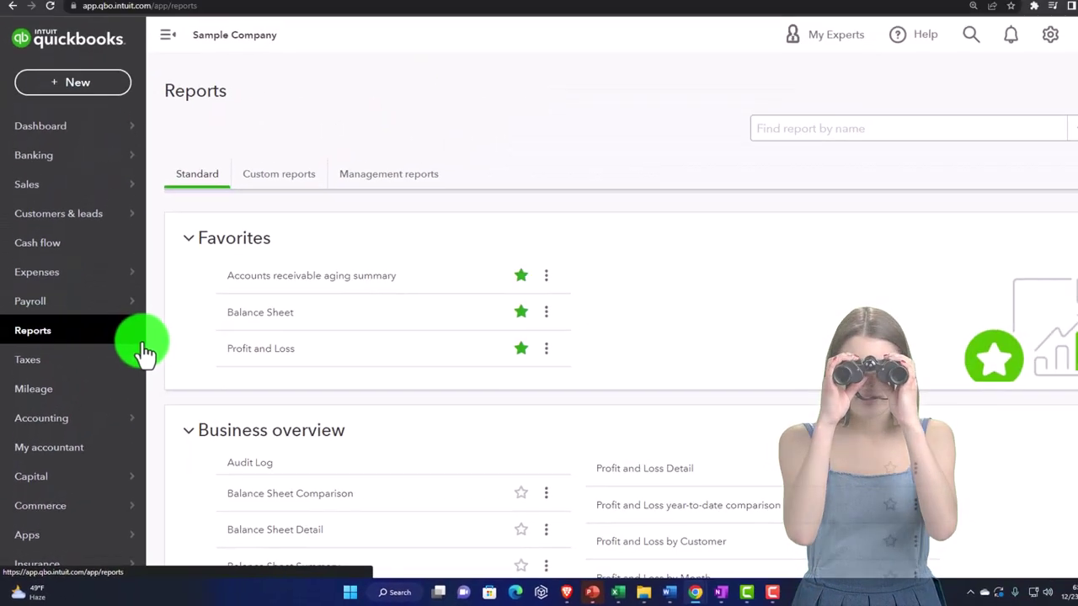
# Step: Find the Inventory Valuation Summary by searching reports for "invent", and compare its total with Inventory Asset on the Balance Sheet
pyautogui.click(749, 150)
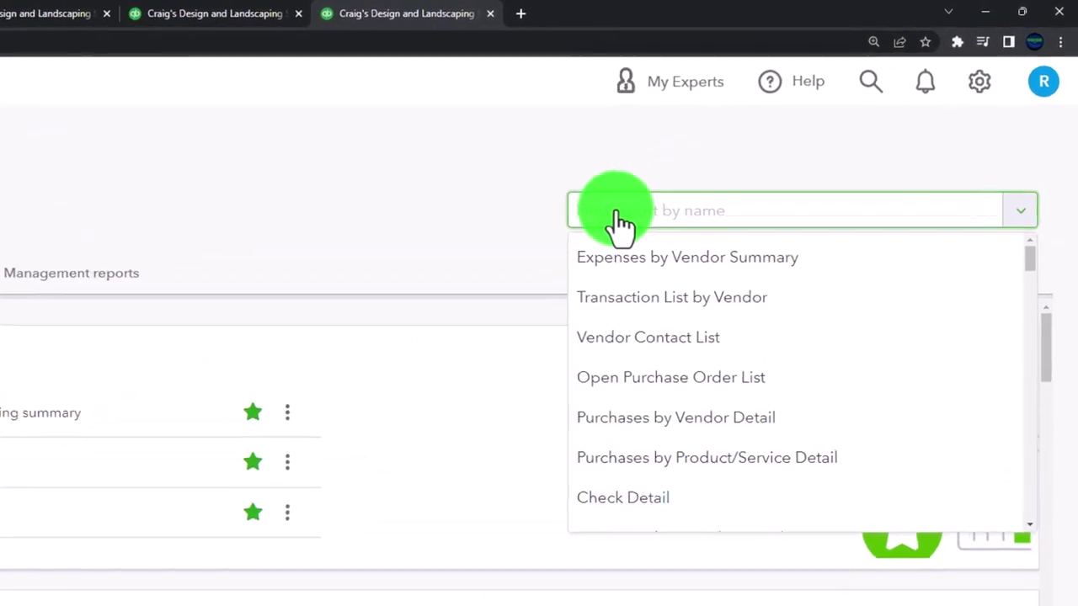
pyautogui.write('invent')
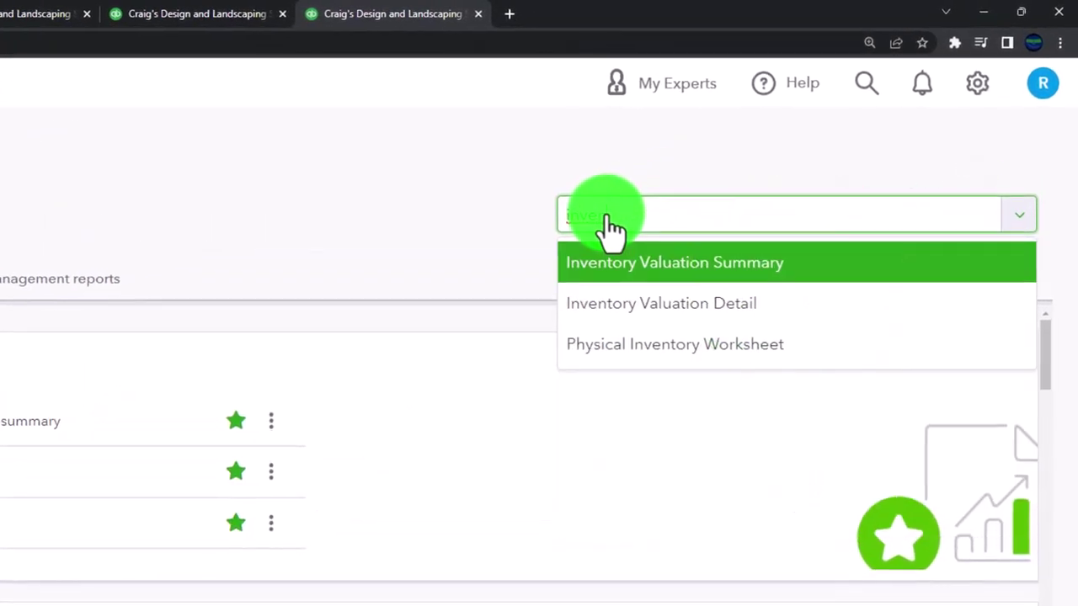
pyautogui.click(592, 261)
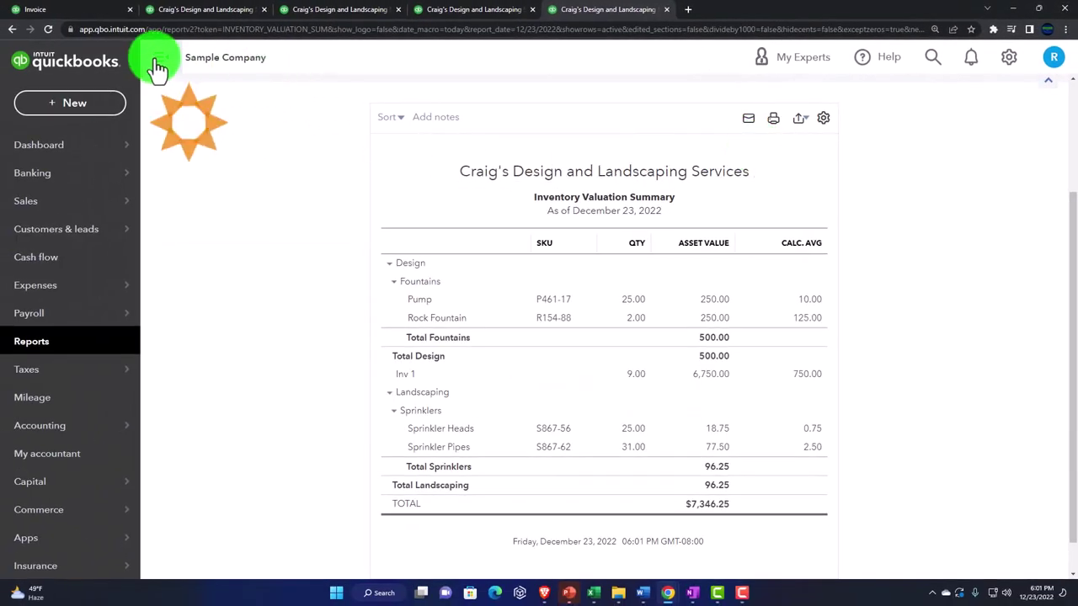
pyautogui.click(158, 65)
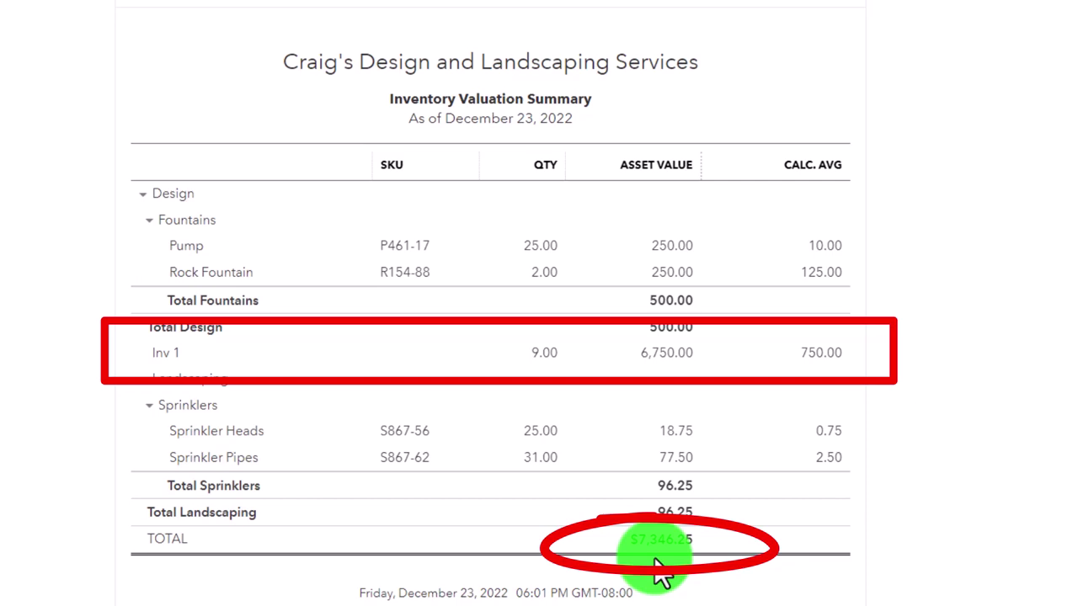
pyautogui.click(232, 12)
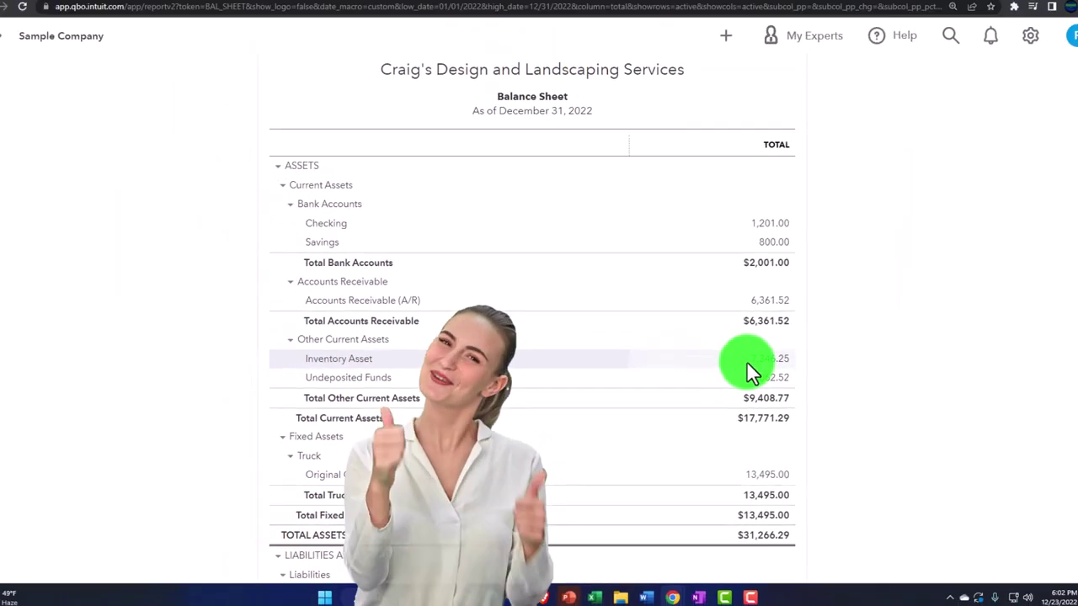
# Step: In the first browser tab, look through the All sales list and the date-sorted Invoices list under Sales, and open the Customers list
pyautogui.click(84, 11)
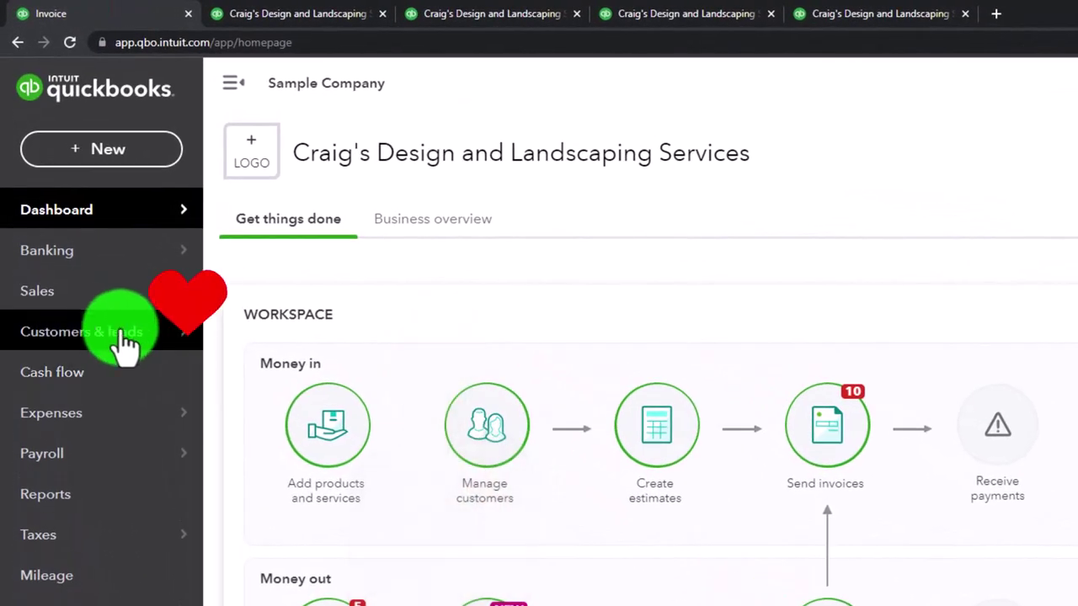
pyautogui.click(78, 312)
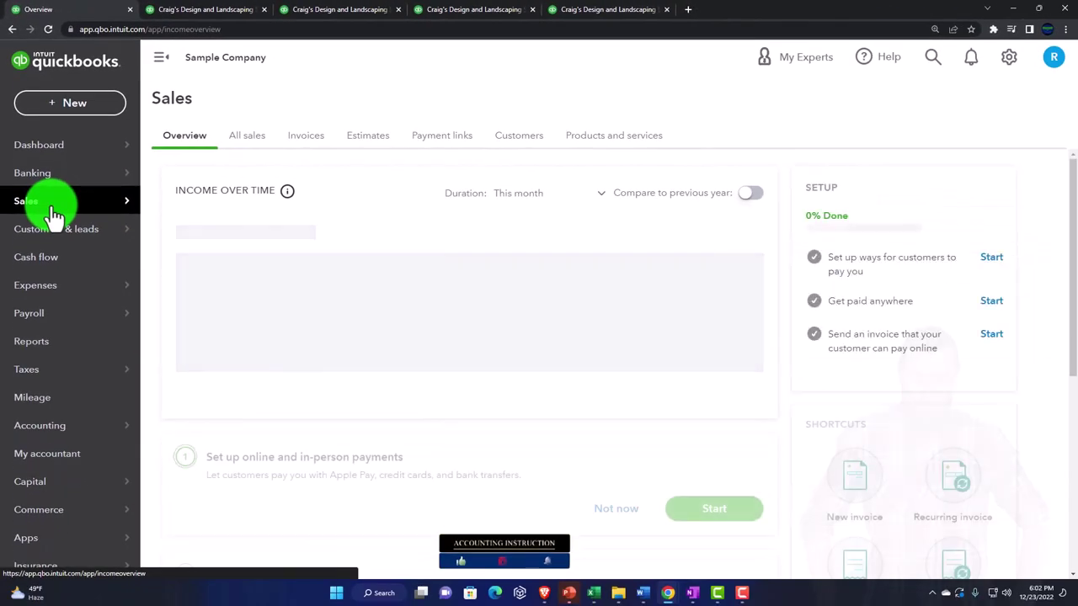
pyautogui.click(236, 150)
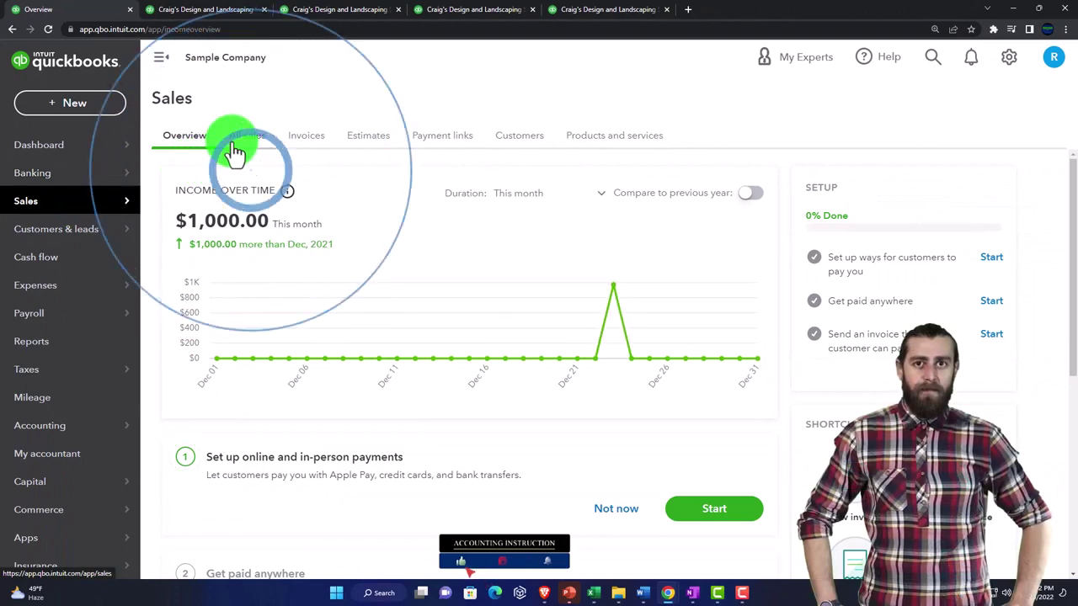
pyautogui.click(162, 59)
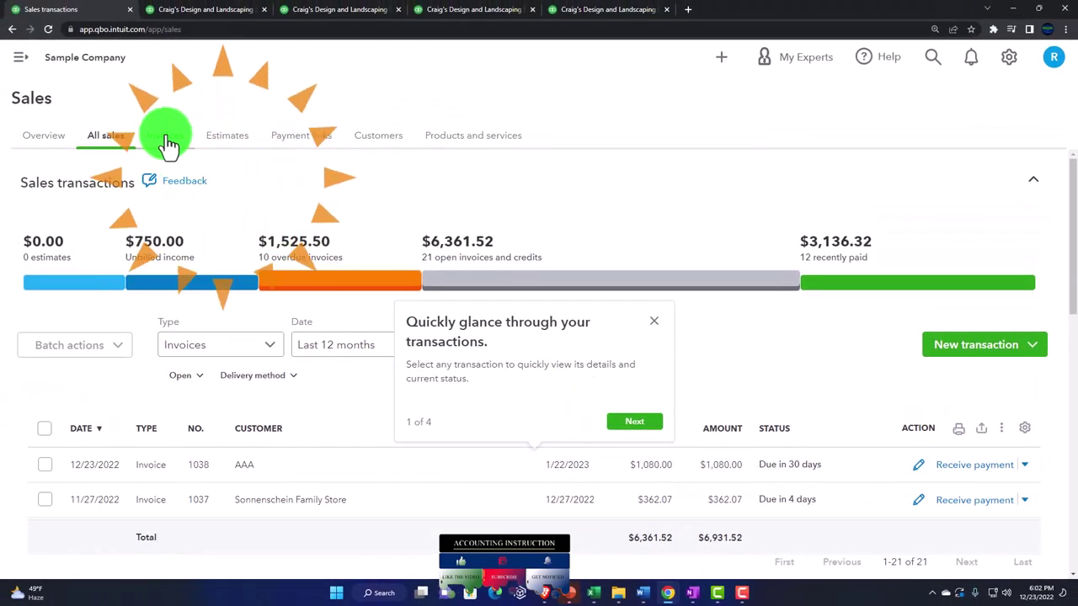
pyautogui.click(166, 136)
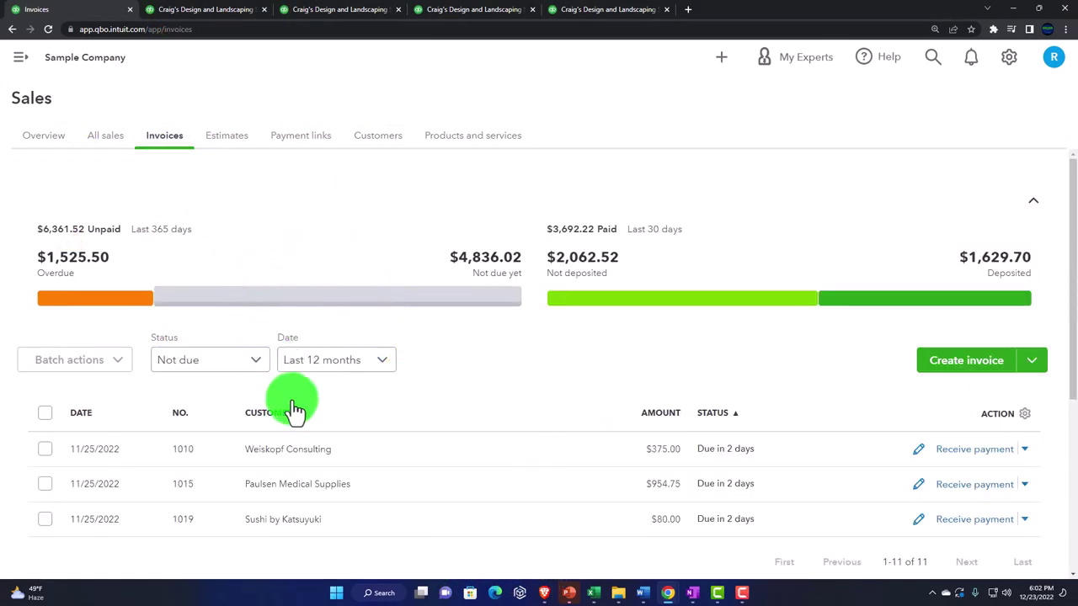
pyautogui.click(91, 414)
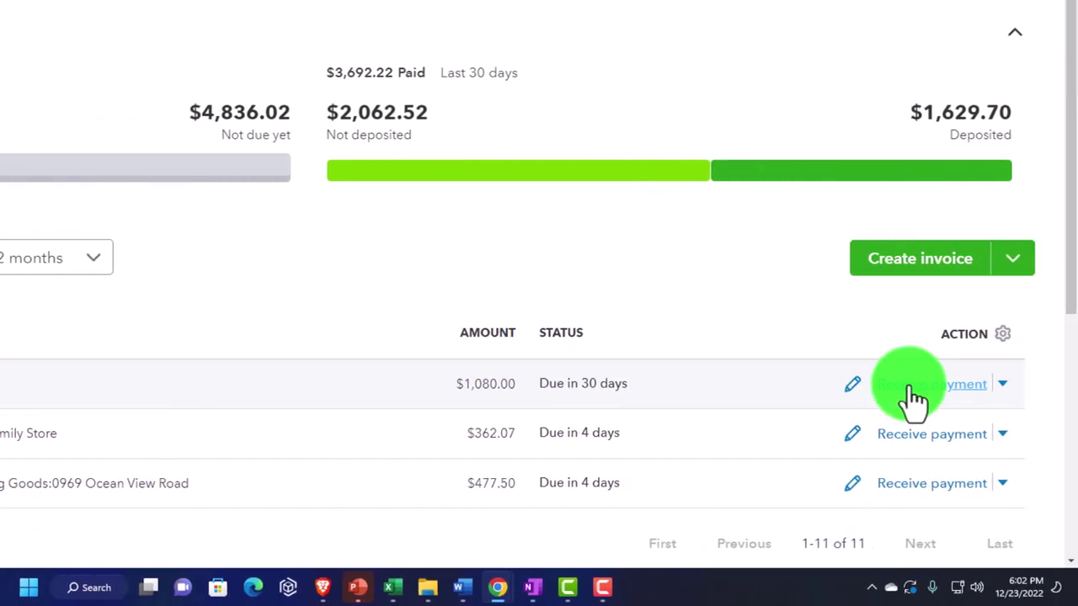
pyautogui.click(277, 80)
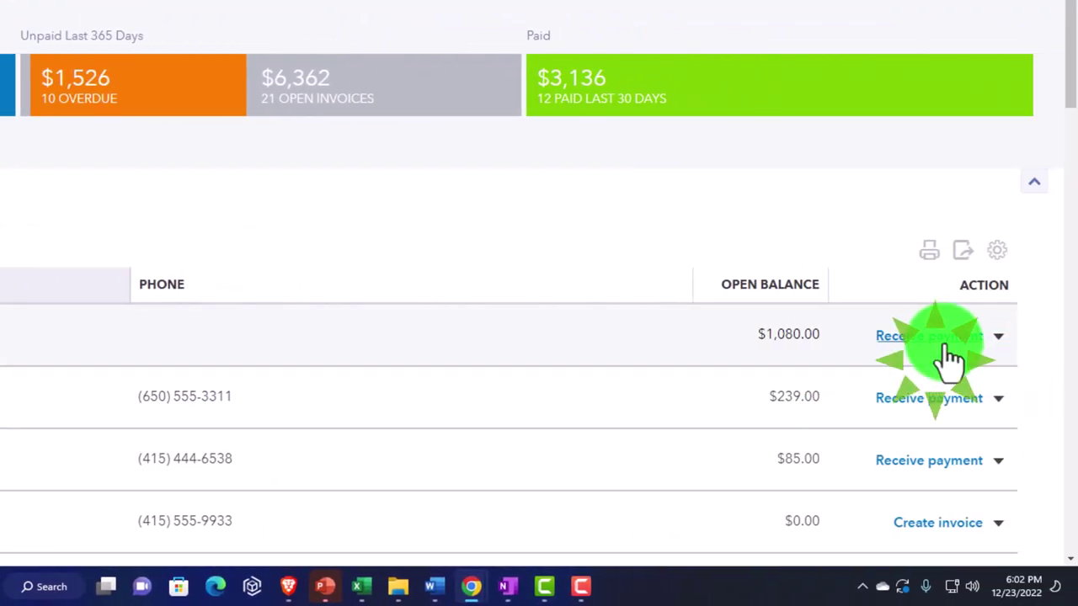
pyautogui.click(934, 336)
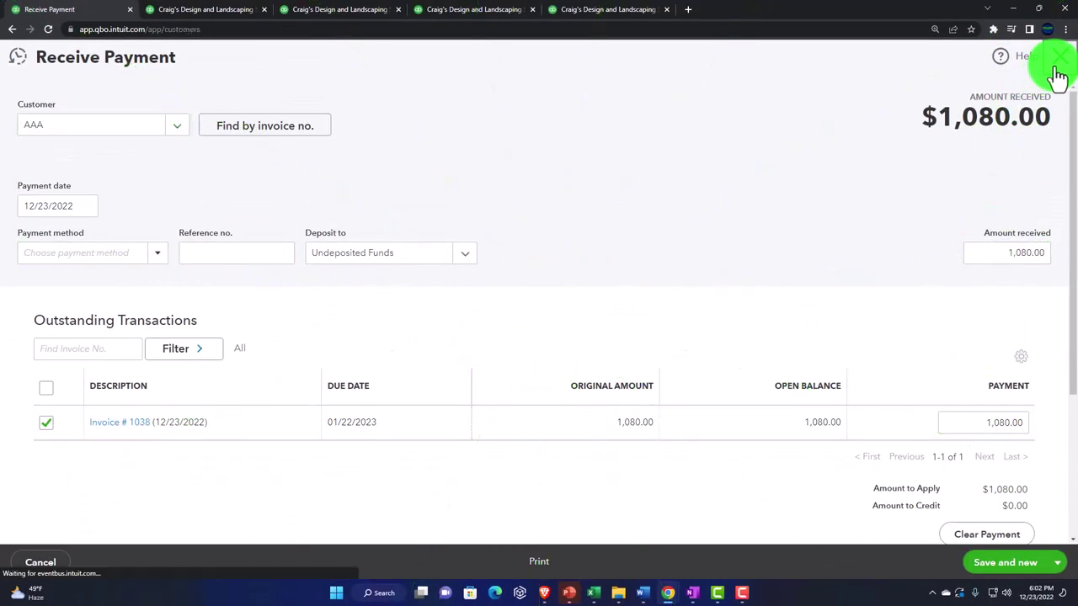
pyautogui.click(1056, 63)
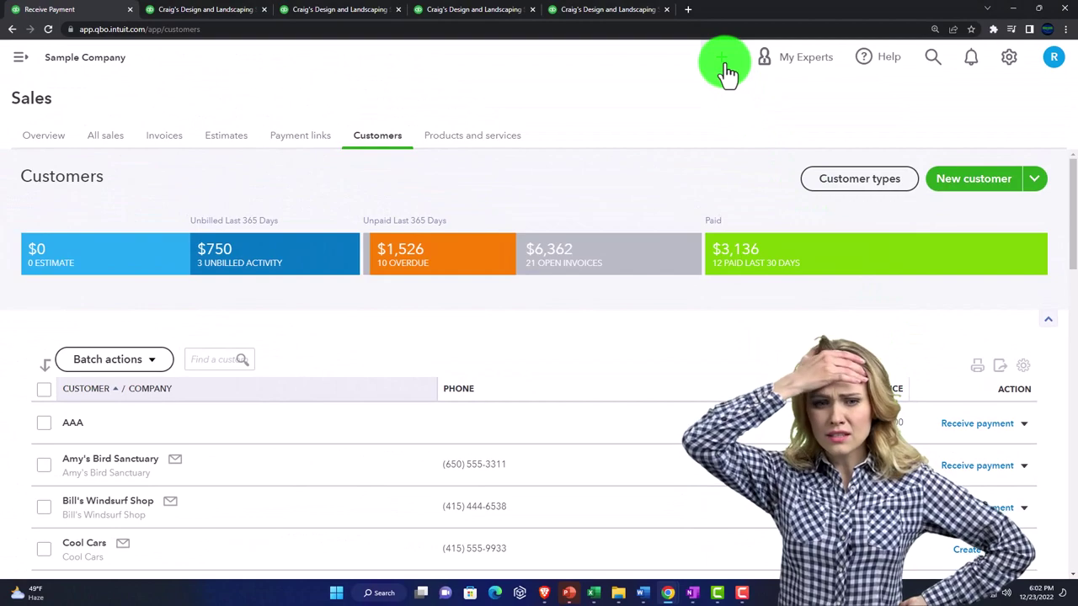
pyautogui.click(722, 60)
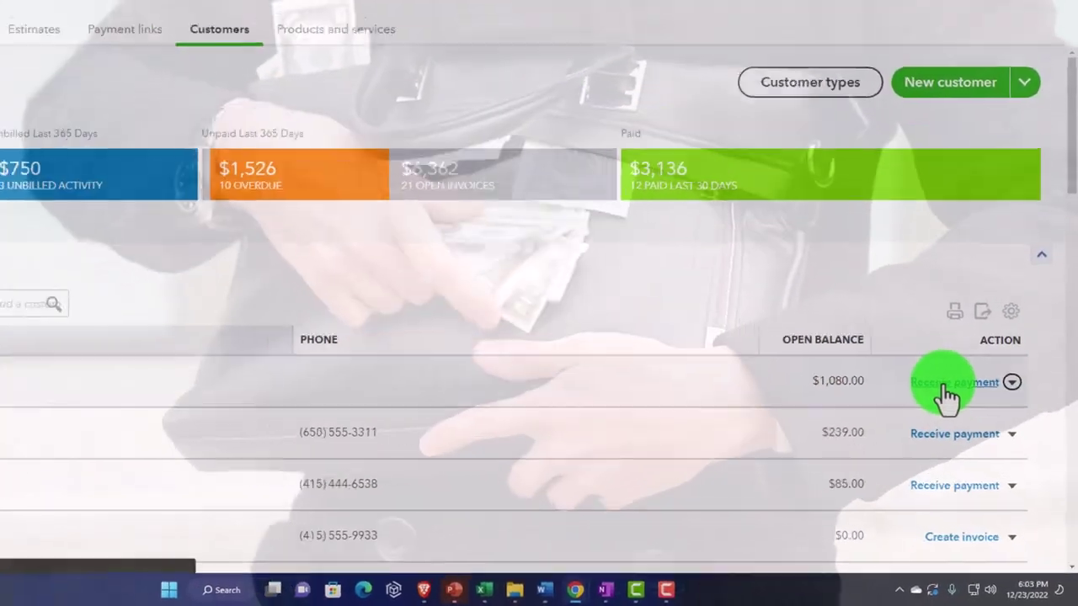
# Step: Receive AAA's 1,080.00 payment for invoice 1038 as Cash deposited to Undeposited Funds, and save and close the form
pyautogui.click(932, 357)
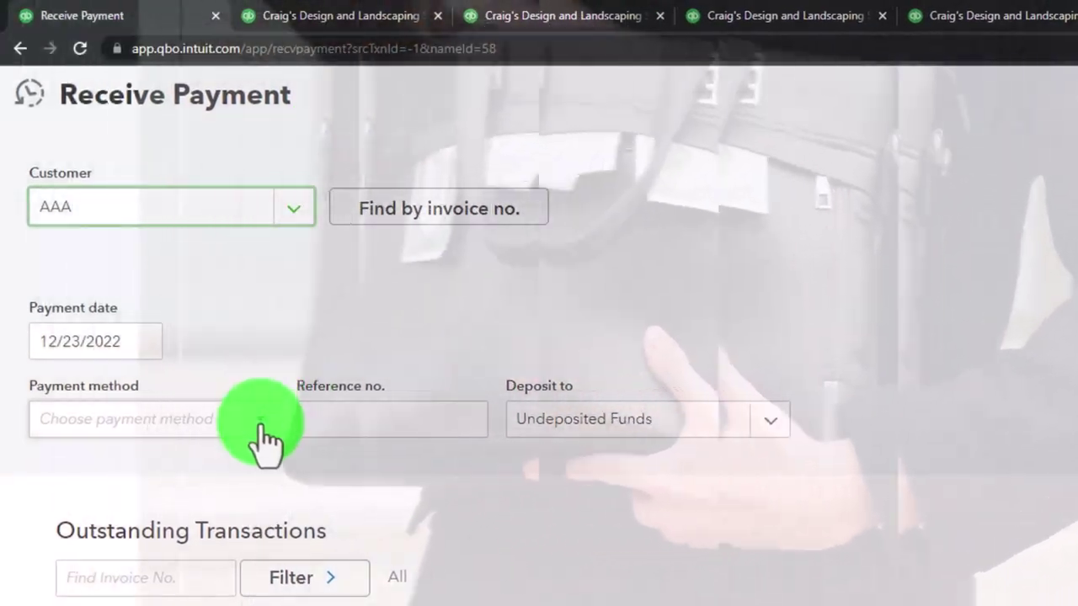
pyautogui.click(261, 425)
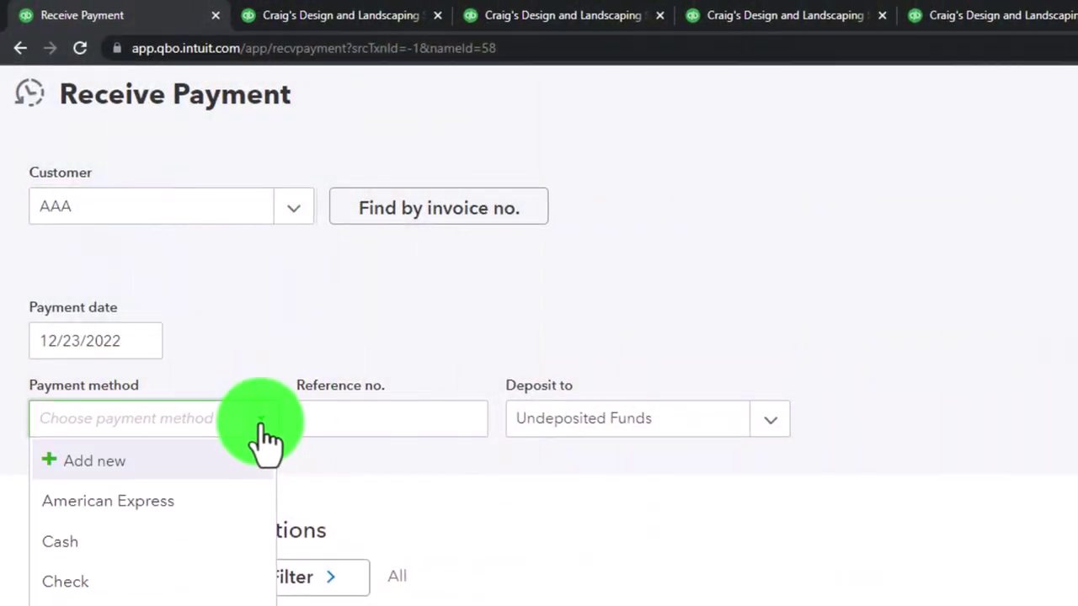
pyautogui.click(63, 541)
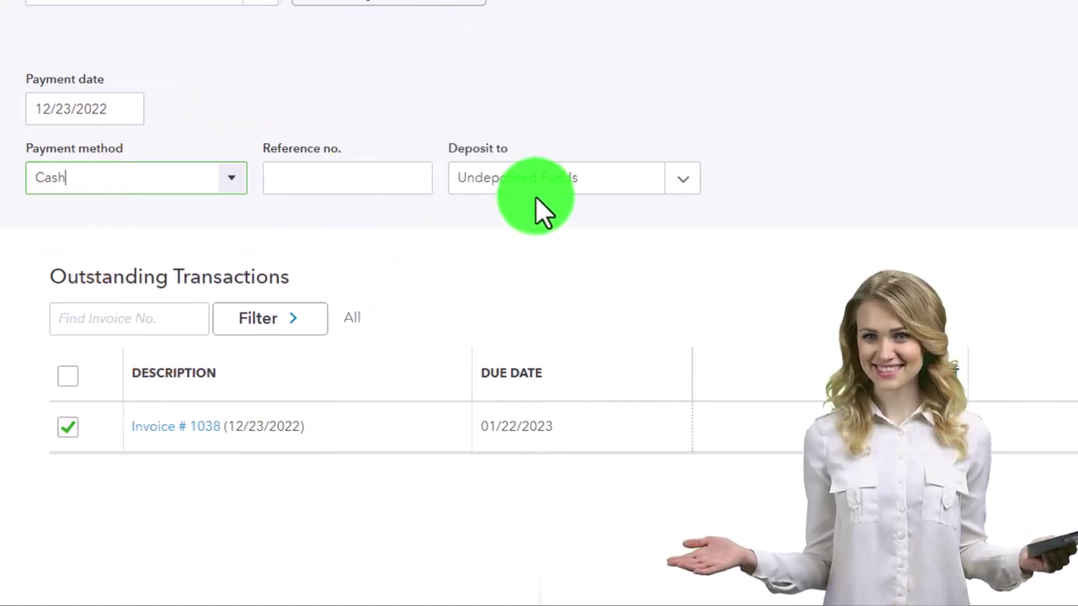
pyautogui.click(541, 197)
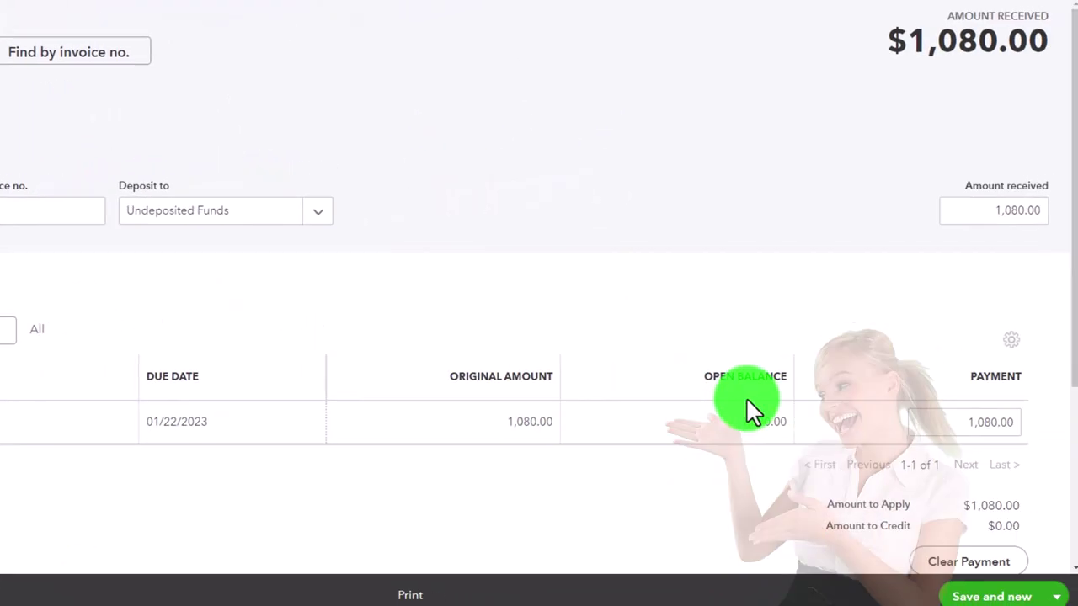
pyautogui.scroll(-1, 775, 430)
pyautogui.click(1057, 596)
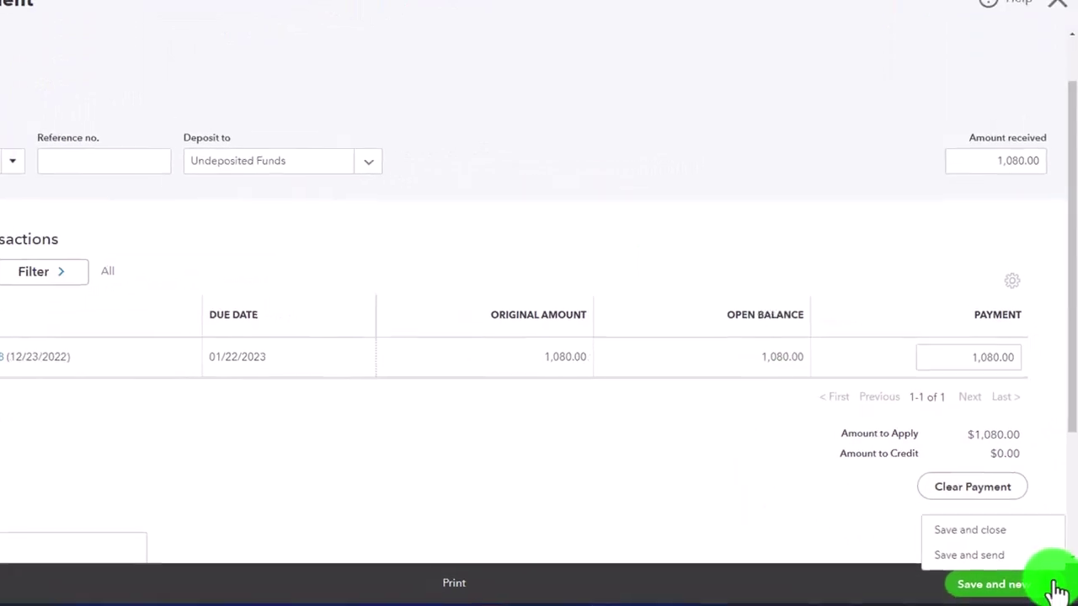
pyautogui.click(993, 545)
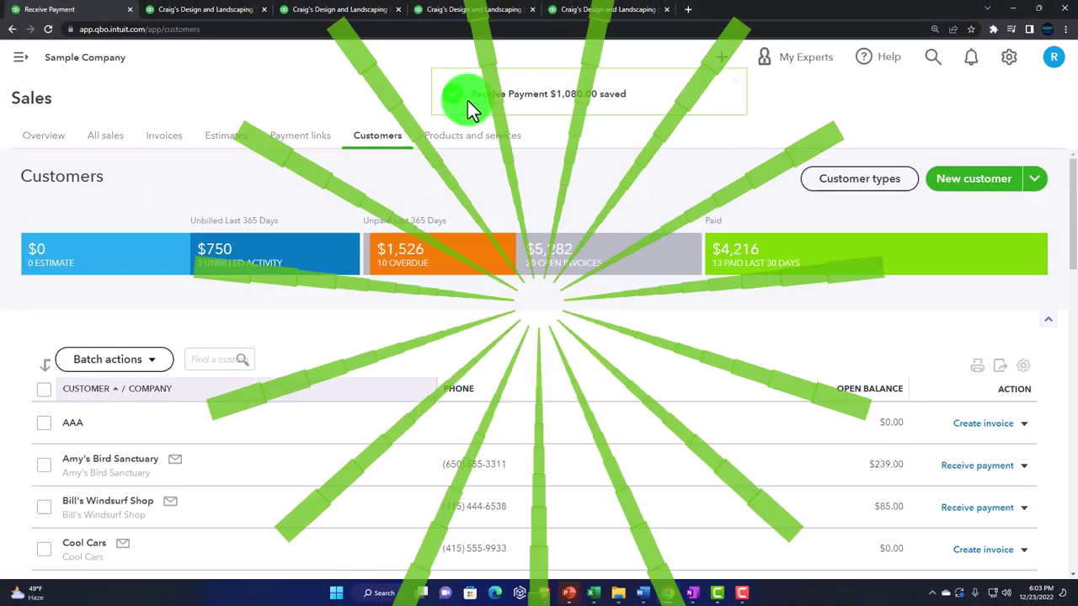
# Step: Rerun the 2022 Balance Sheet report to include the AAA payment
pyautogui.click(220, 12)
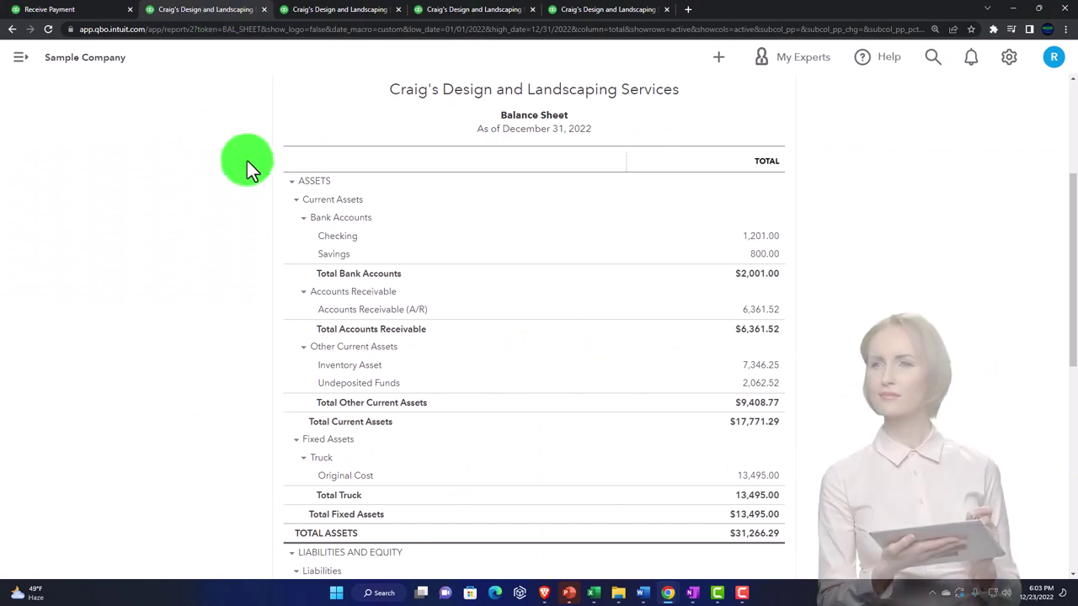
pyautogui.scroll(3, 249, 168)
pyautogui.click(645, 211)
pyautogui.scroll(-2, 651, 212)
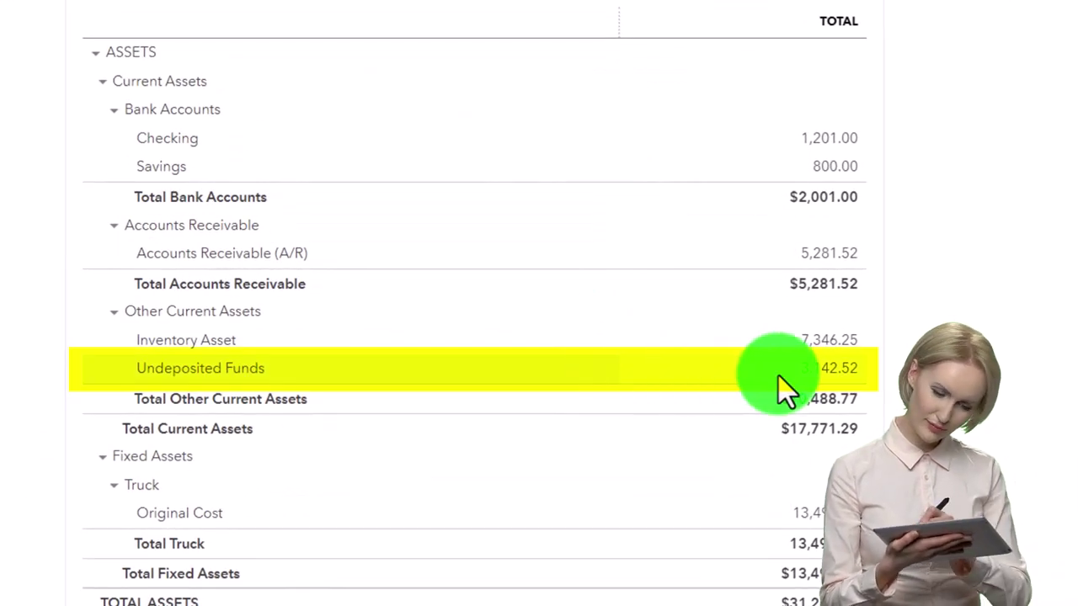
# Step: Drill into Undeposited Funds on the Balance Sheet, check the AAA payment, and return to the report
pyautogui.click(815, 375)
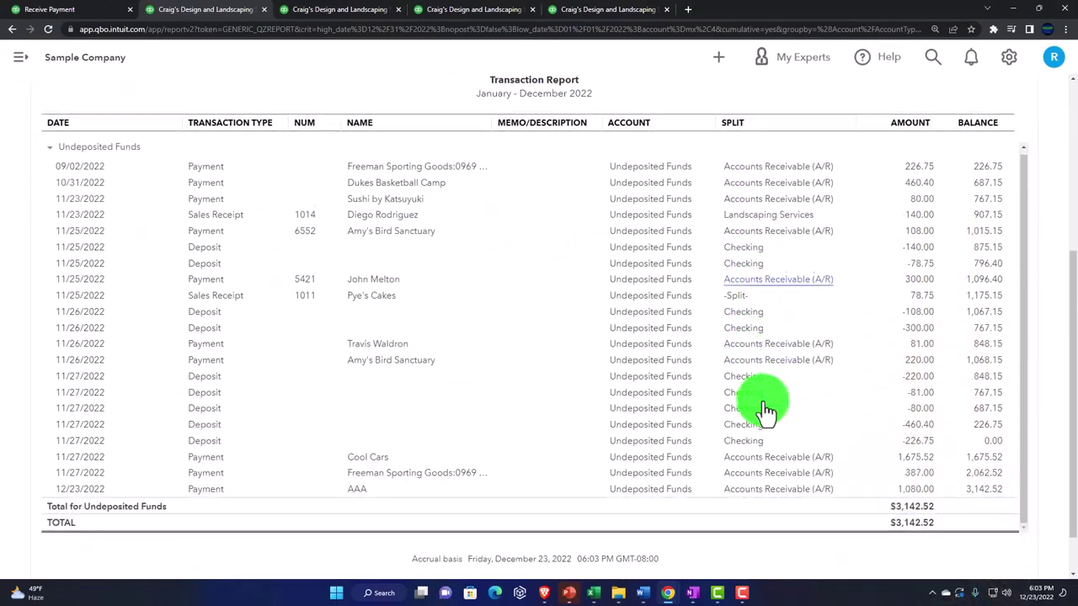
pyautogui.scroll(4, 40, 288)
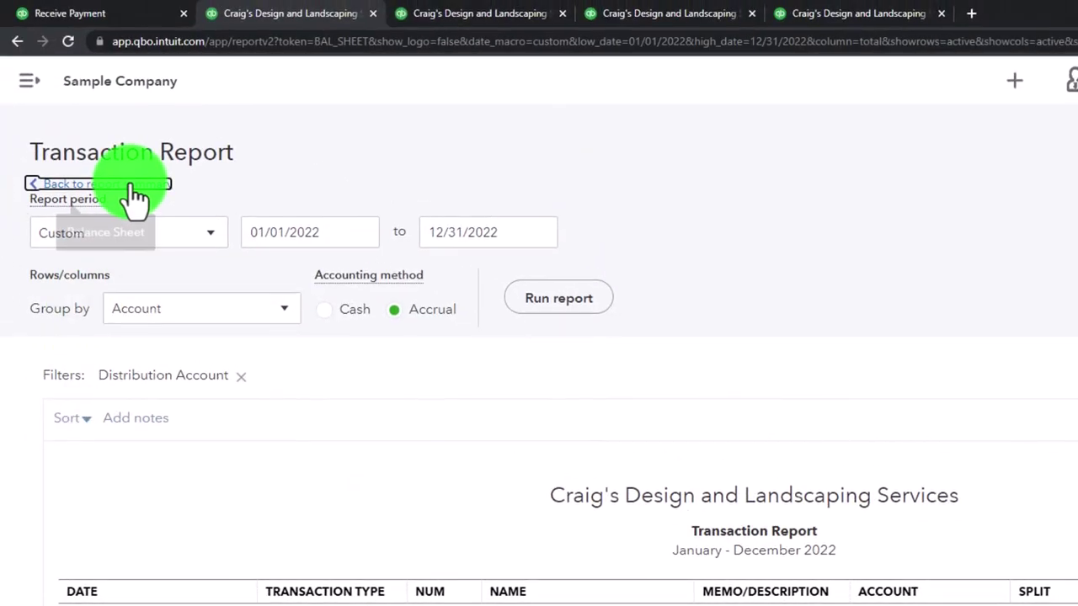
pyautogui.click(130, 186)
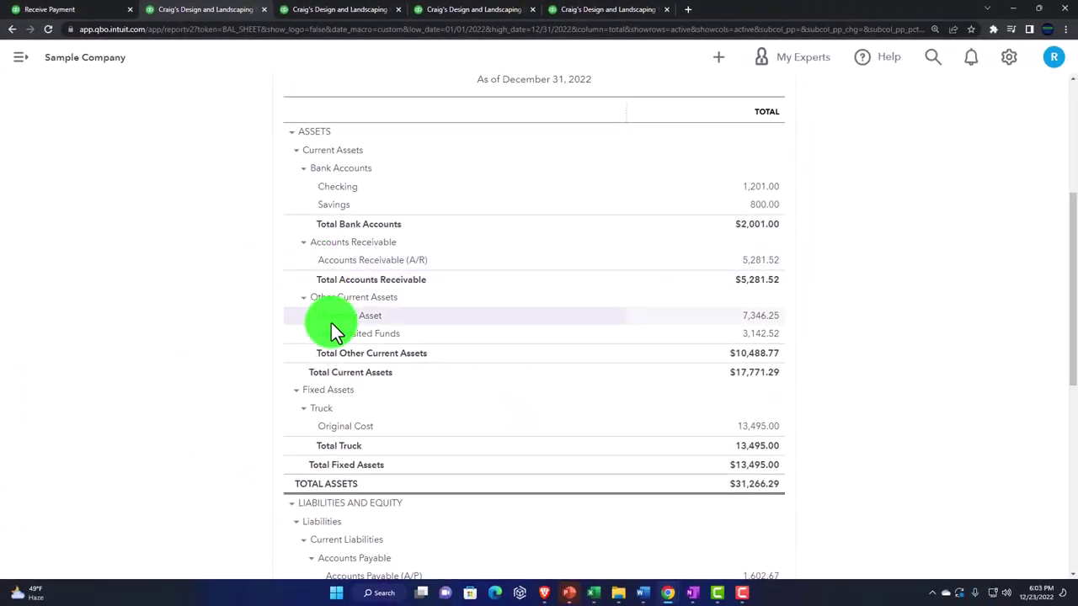
# Step: Drill into Accounts Receivable on the Balance Sheet, check the AAA invoice and payment at the end of the list, and return to the report
pyautogui.scroll(2, 332, 324)
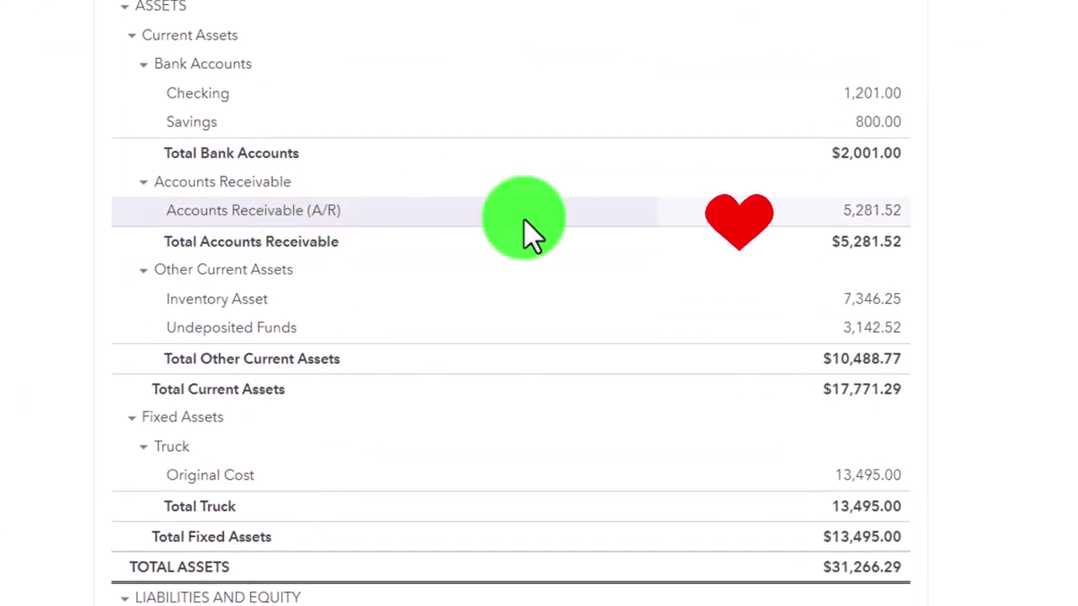
pyautogui.click(880, 236)
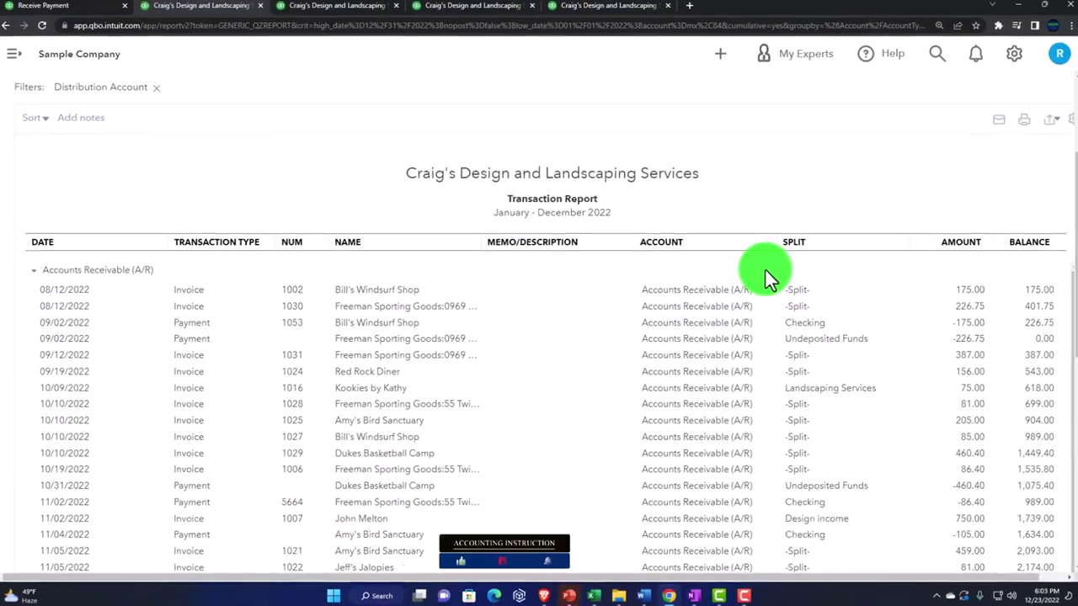
pyautogui.scroll(-10, 681, 371)
pyautogui.scroll(-5, 715, 404)
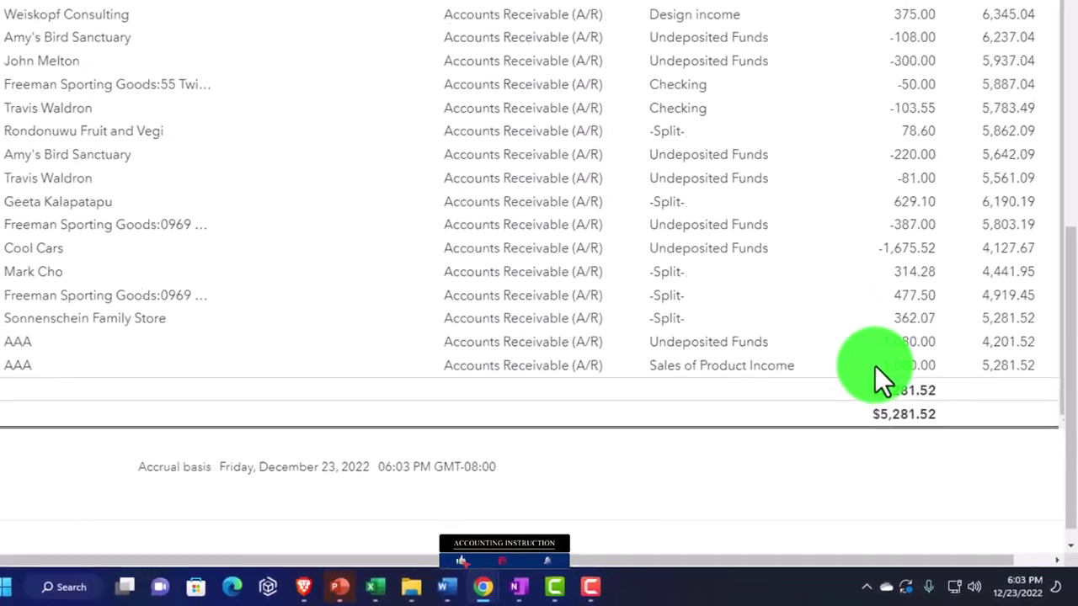
pyautogui.click(947, 439)
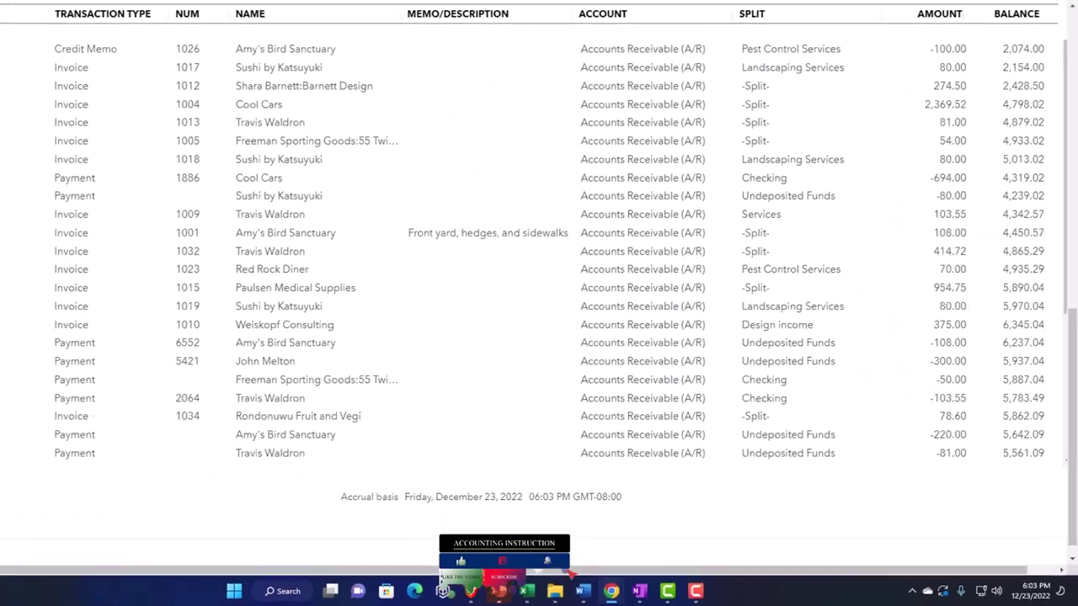
pyautogui.scroll(15, 12, 337)
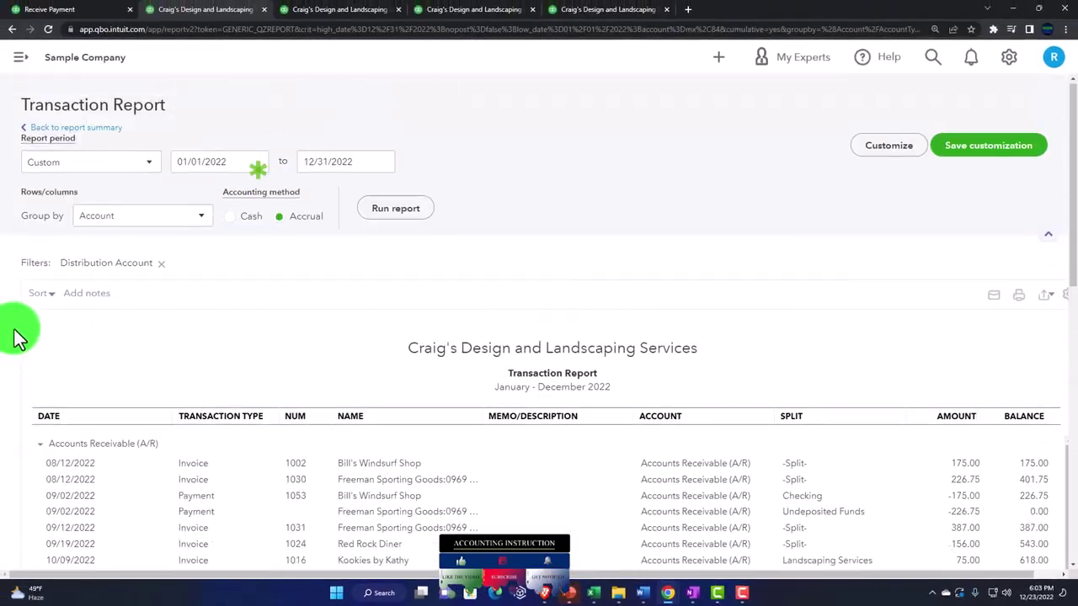
pyautogui.click(80, 166)
pyautogui.click(52, 130)
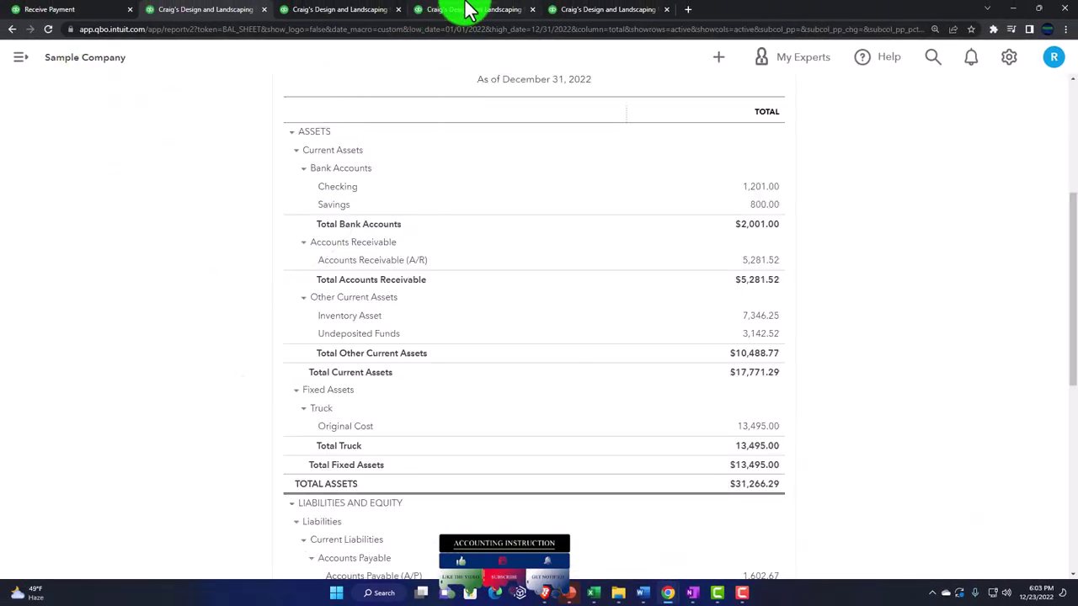
# Step: Rerun the Customer Balance Detail report for all dates and check the total open balance at the end
pyautogui.click(463, 10)
pyautogui.scroll(3, 522, 253)
pyautogui.scroll(4, 608, 278)
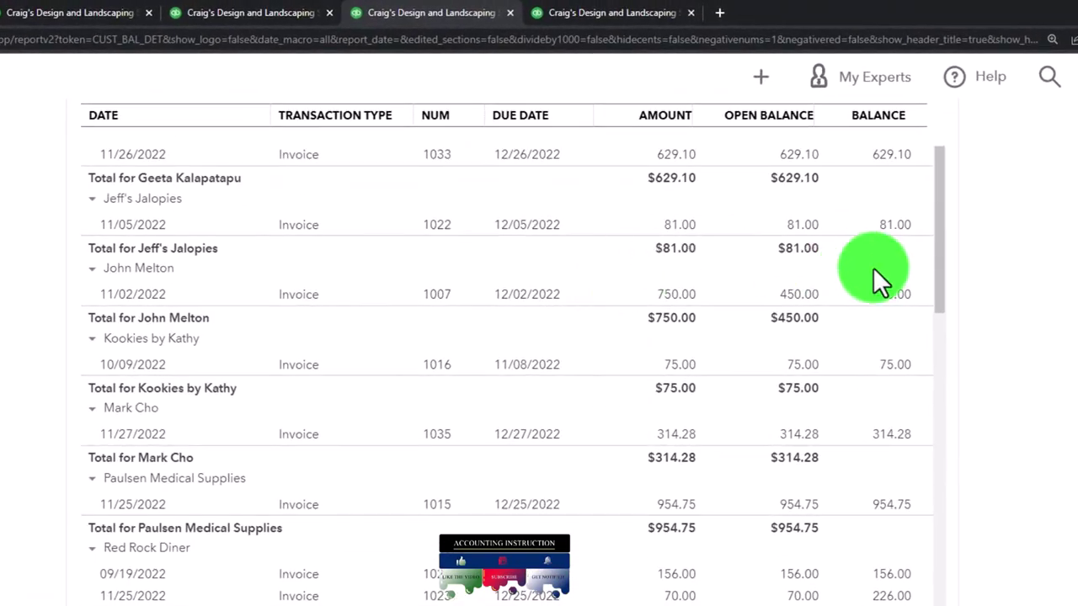
pyautogui.scroll(10, 872, 267)
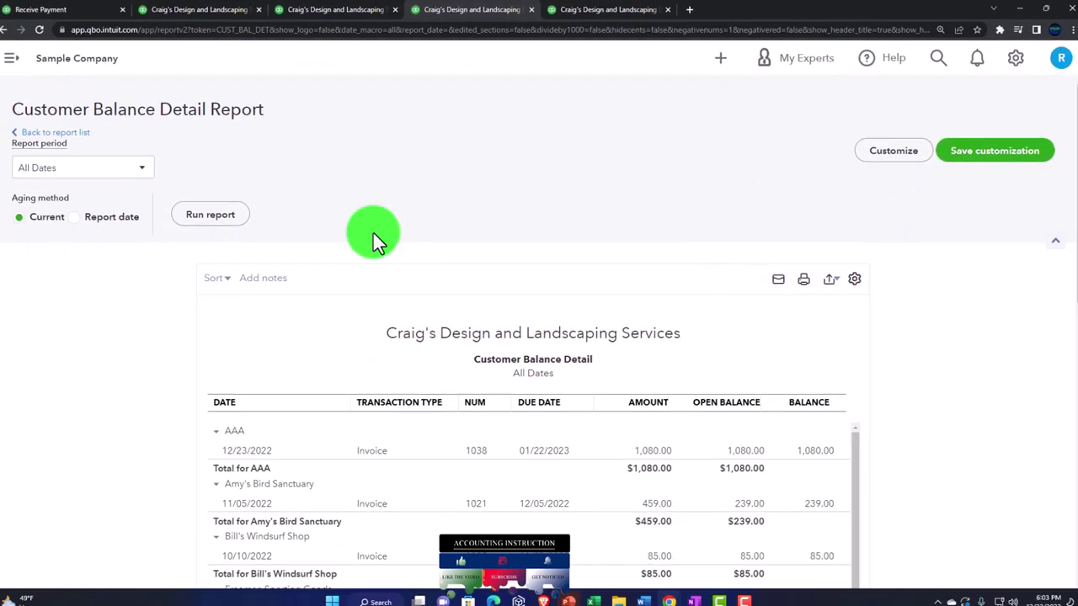
pyautogui.click(96, 280)
pyautogui.scroll(-2, 141, 382)
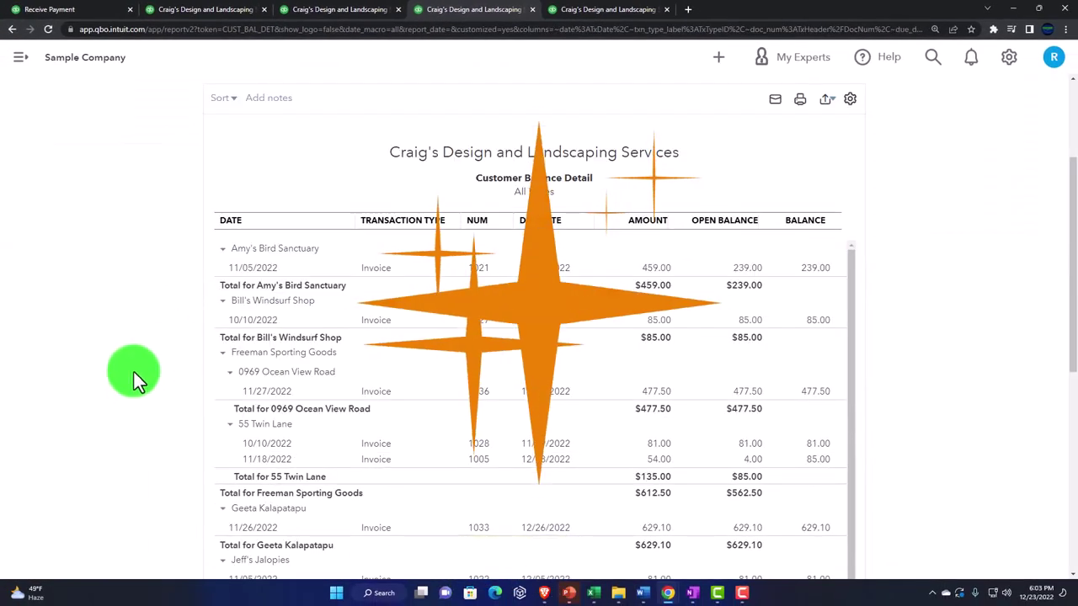
pyautogui.scroll(-10, 214, 294)
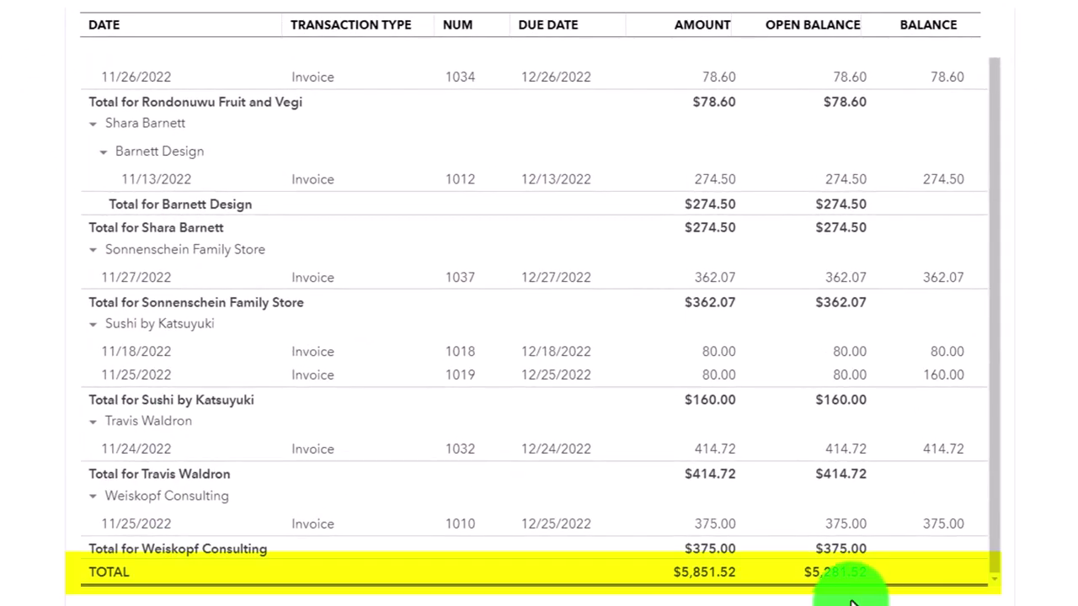
# Step: Record a bank deposit that includes only AAA's 1,080.00 Cash payment of 12/23/2022 from Undeposited Funds, and save and close the form
pyautogui.click(206, 10)
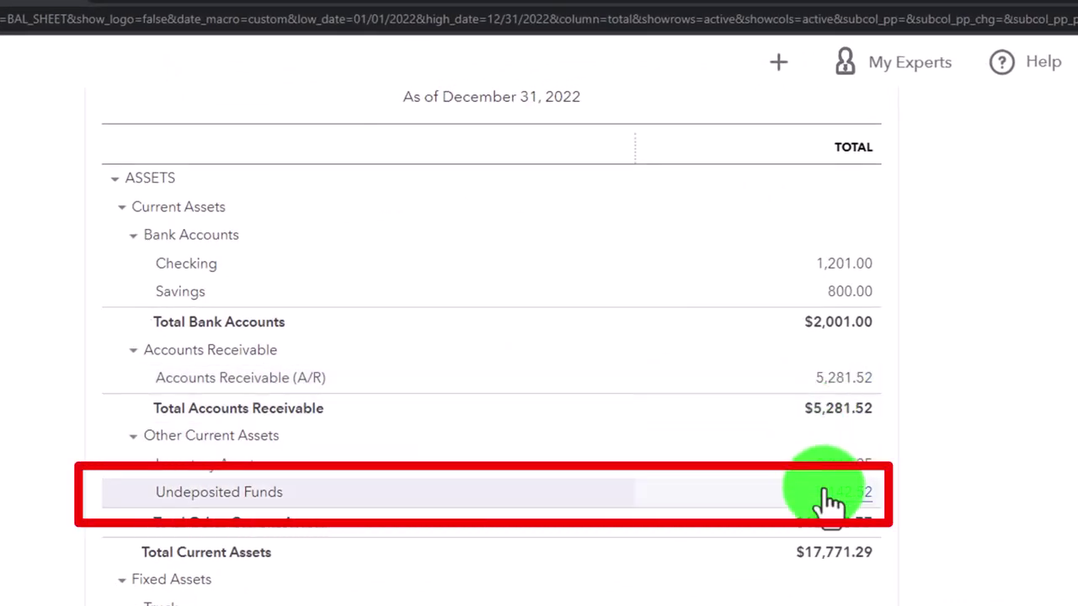
pyautogui.scroll(2, 829, 498)
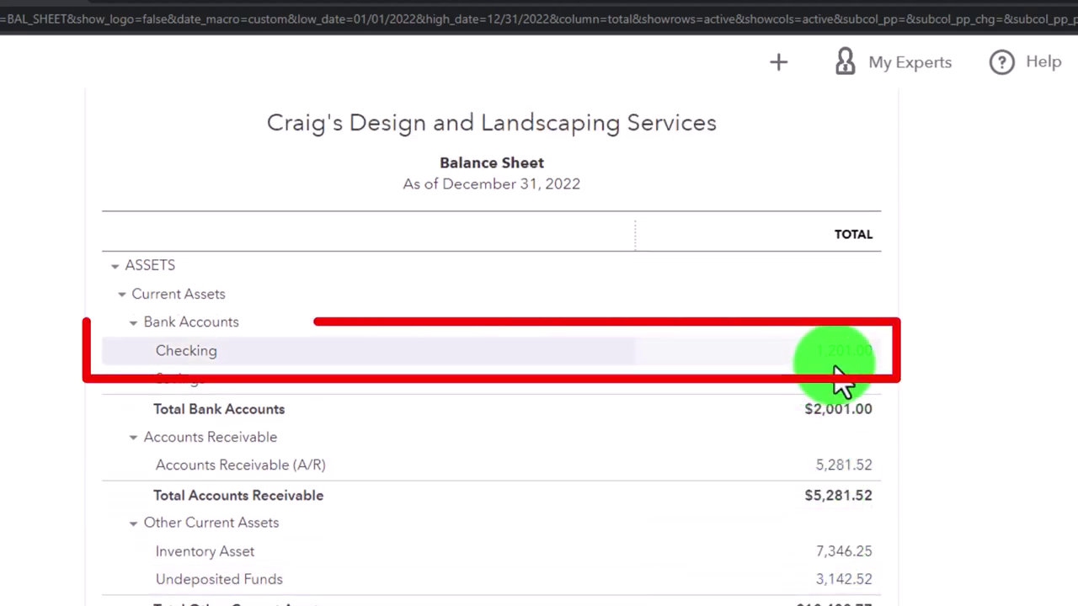
pyautogui.click(778, 61)
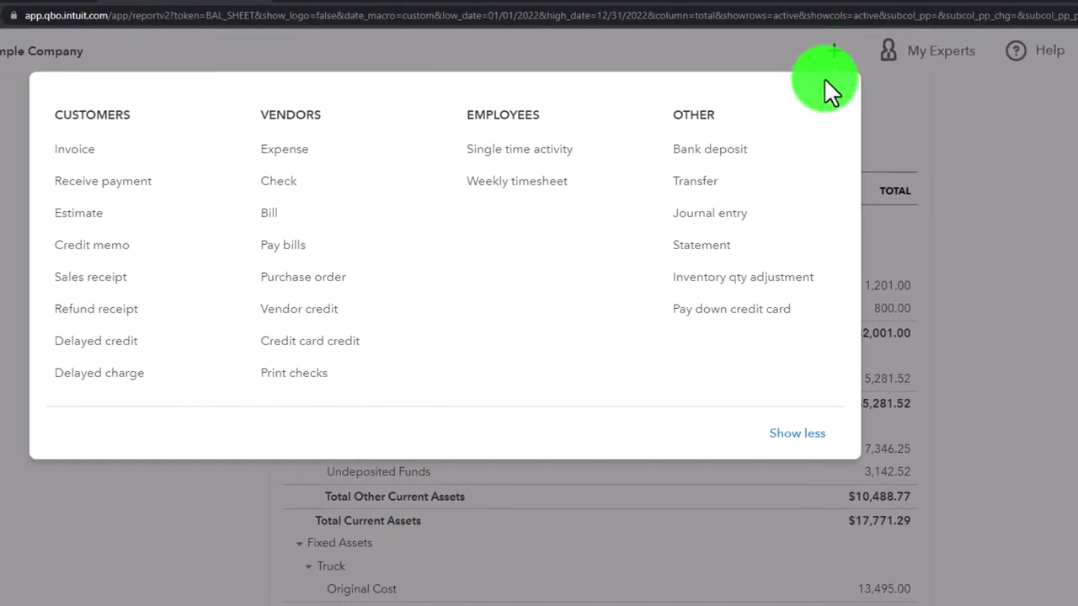
pyautogui.click(745, 152)
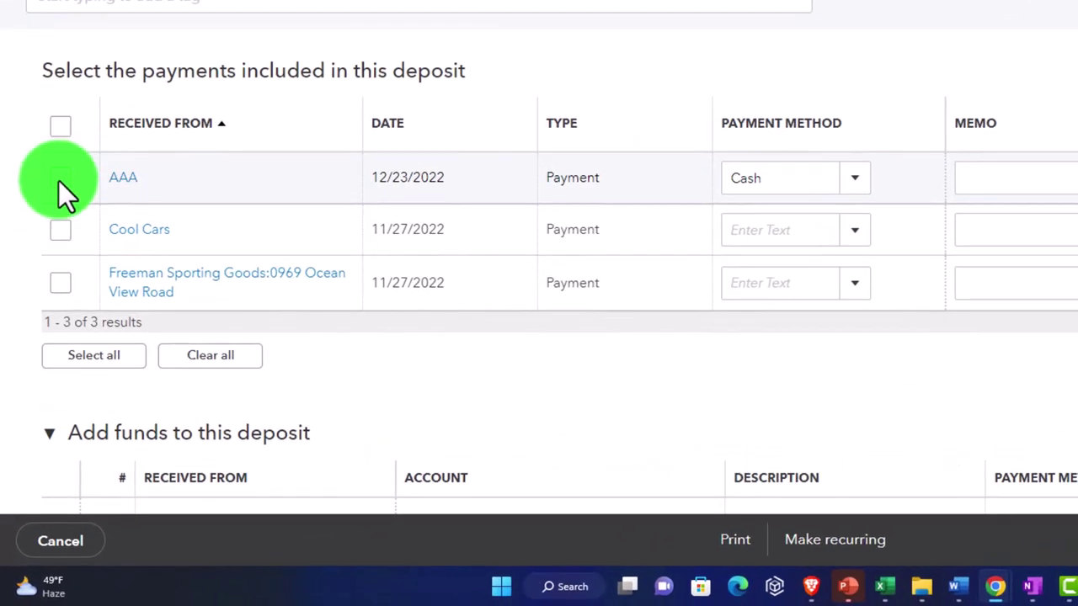
pyautogui.click(58, 181)
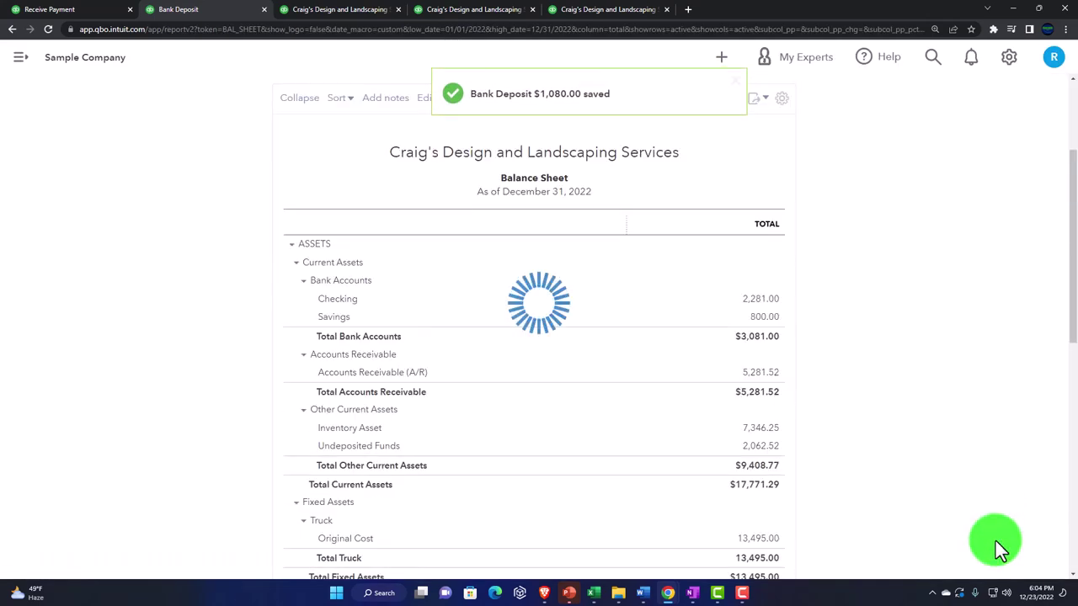
# Step: Rerun the 2022 Profit and Loss and Balance Sheet reports to include the bank deposit
pyautogui.click(341, 9)
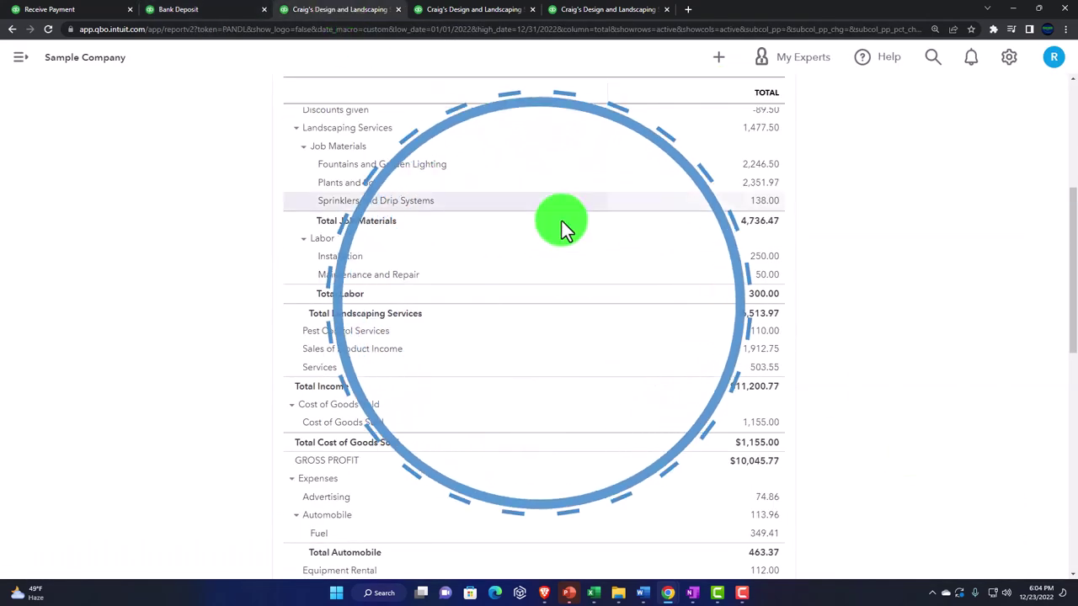
pyautogui.click(643, 172)
pyautogui.scroll(-2, 621, 362)
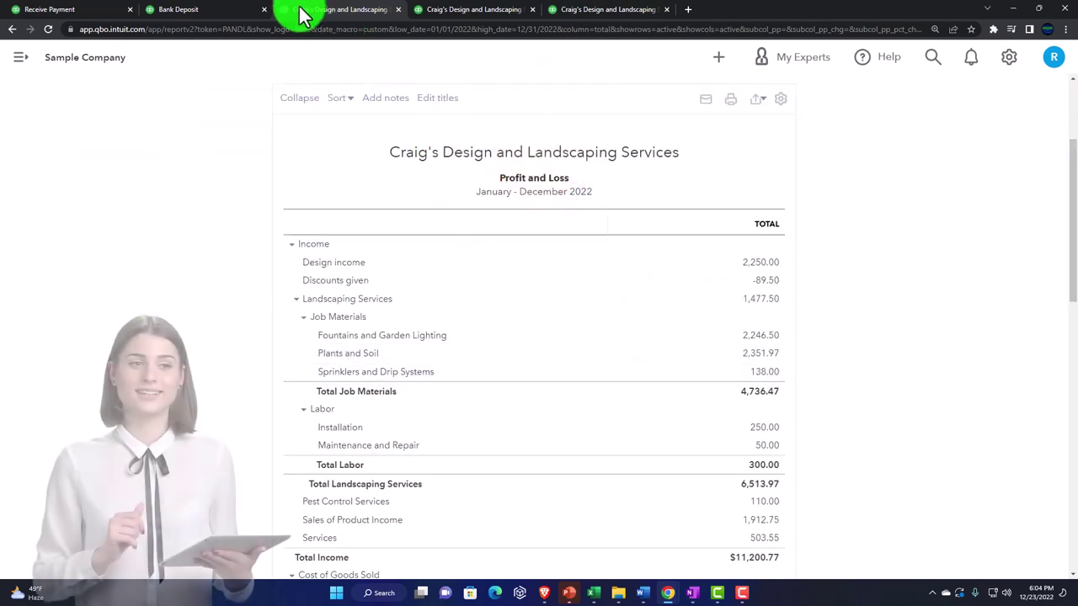
pyautogui.click(221, 10)
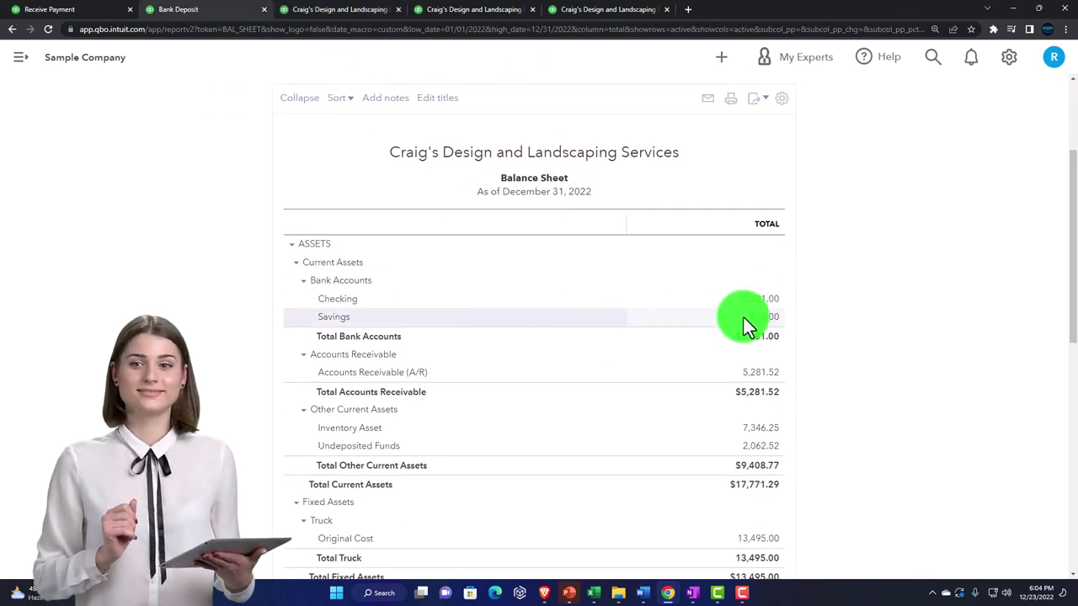
pyautogui.scroll(3, 739, 286)
pyautogui.click(642, 202)
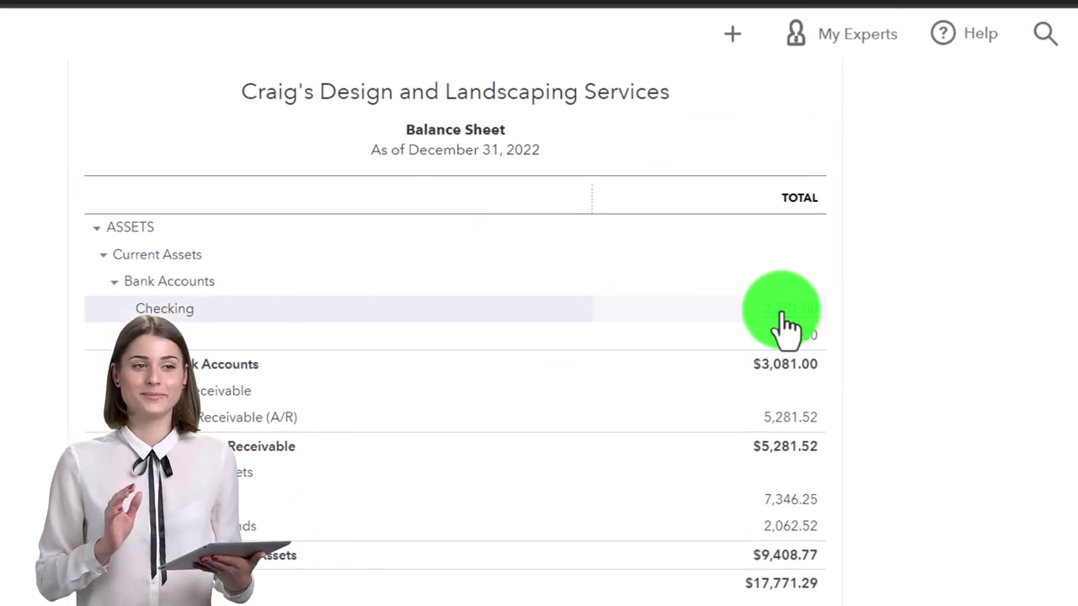
# Step: Drill into Checking on the Balance Sheet, look through its transactions for the deposit, and return to the report
pyautogui.click(782, 312)
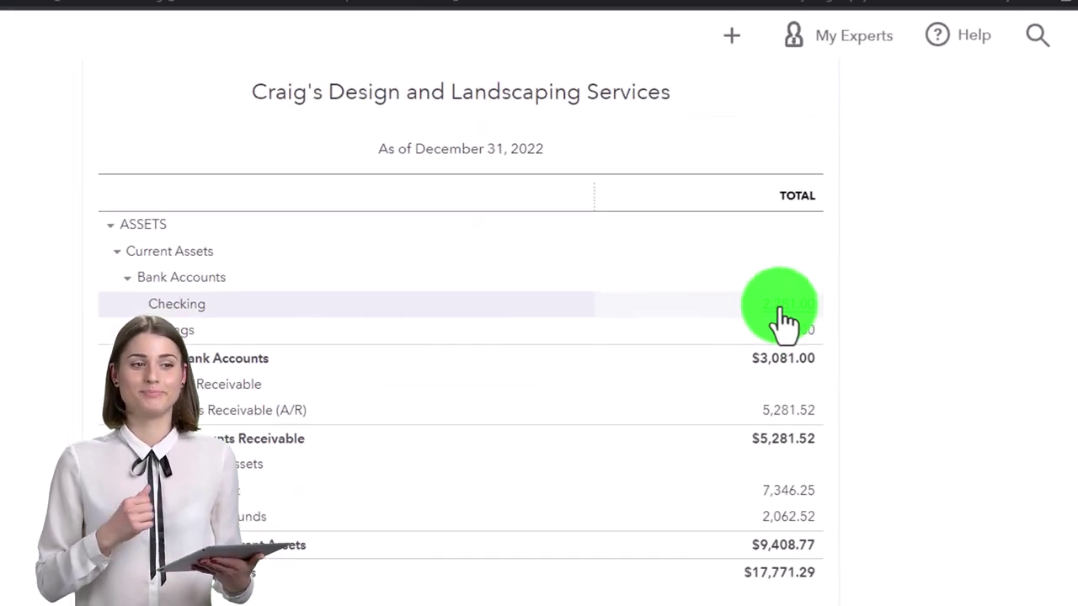
pyautogui.scroll(-10, 696, 397)
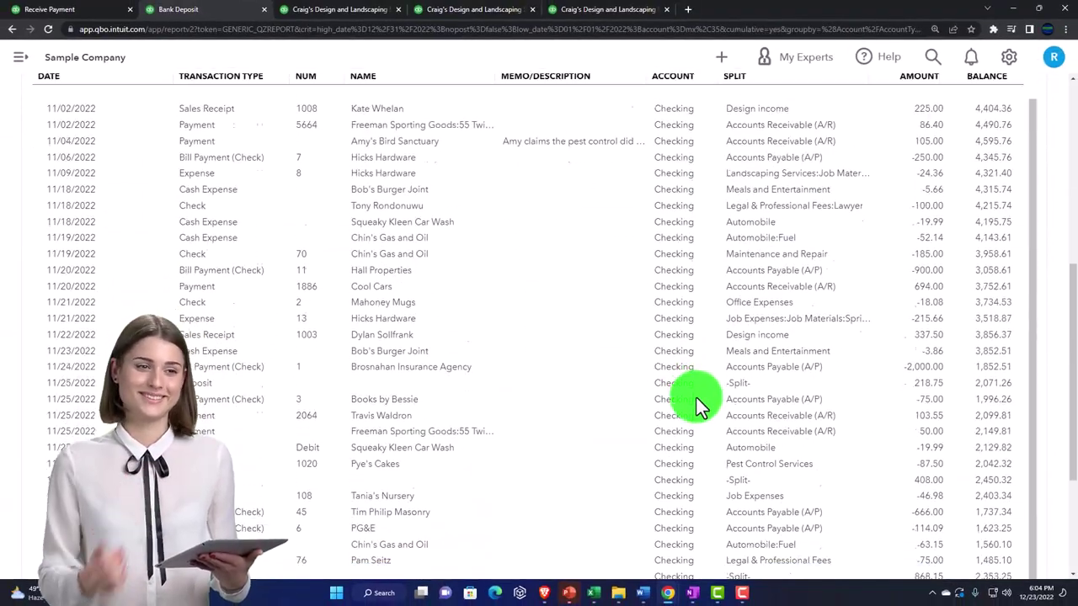
pyautogui.scroll(-3, 695, 397)
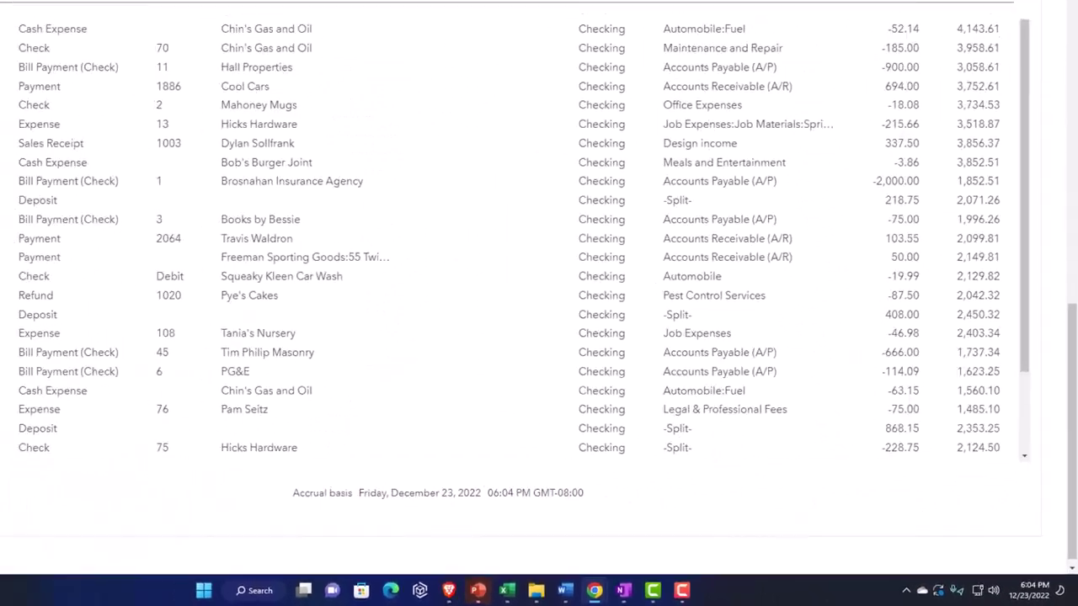
pyautogui.scroll(15, 99, 311)
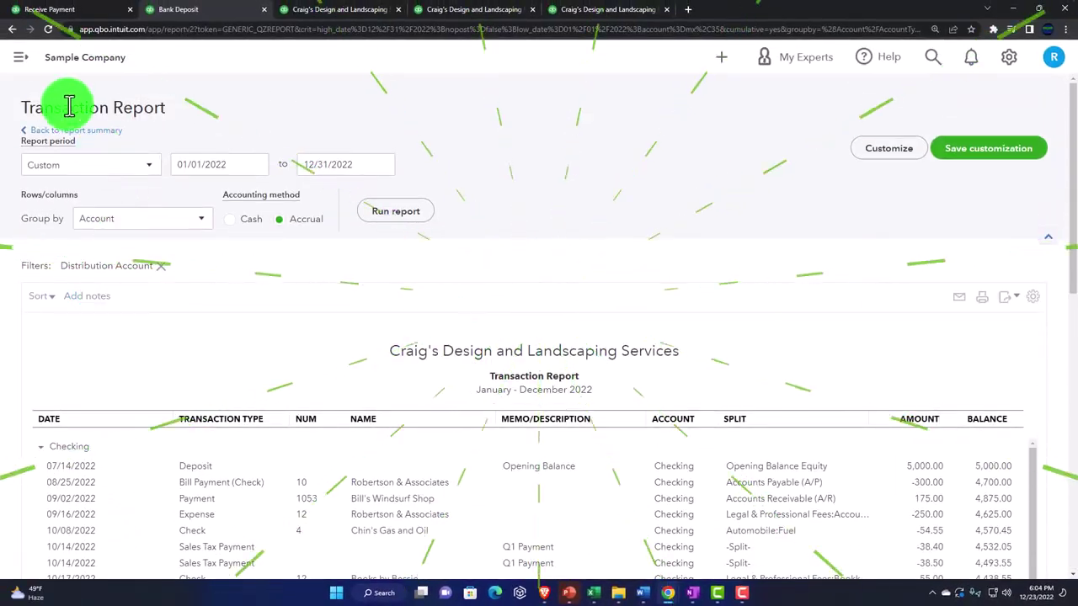
pyautogui.click(73, 134)
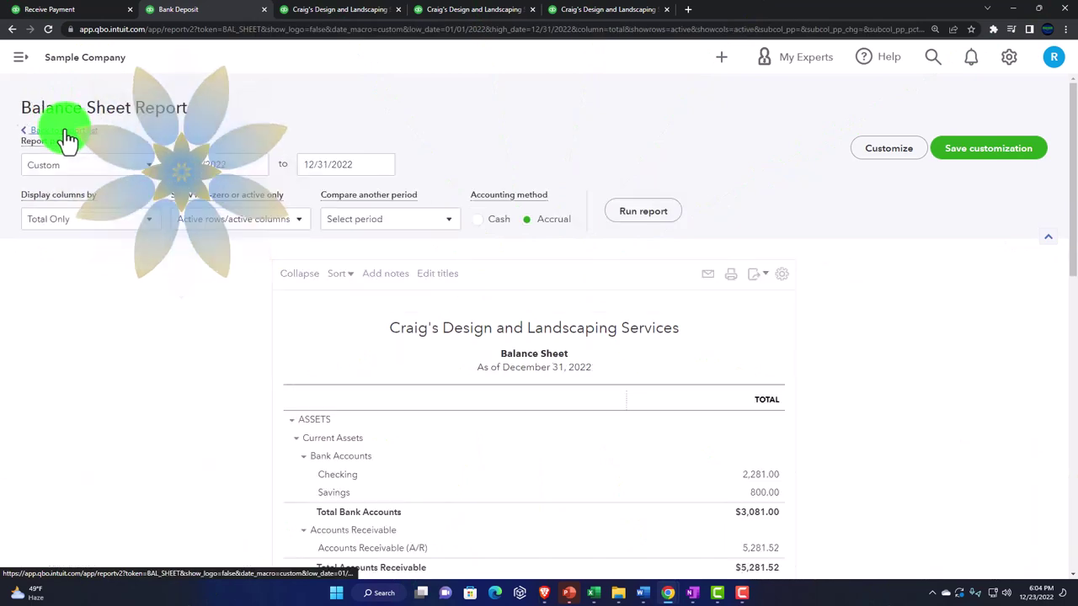
pyautogui.scroll(-4, 88, 80)
# Step: Open customer AAA from the Customers list and check the invoice and payment in its transaction list
pyautogui.click(76, 18)
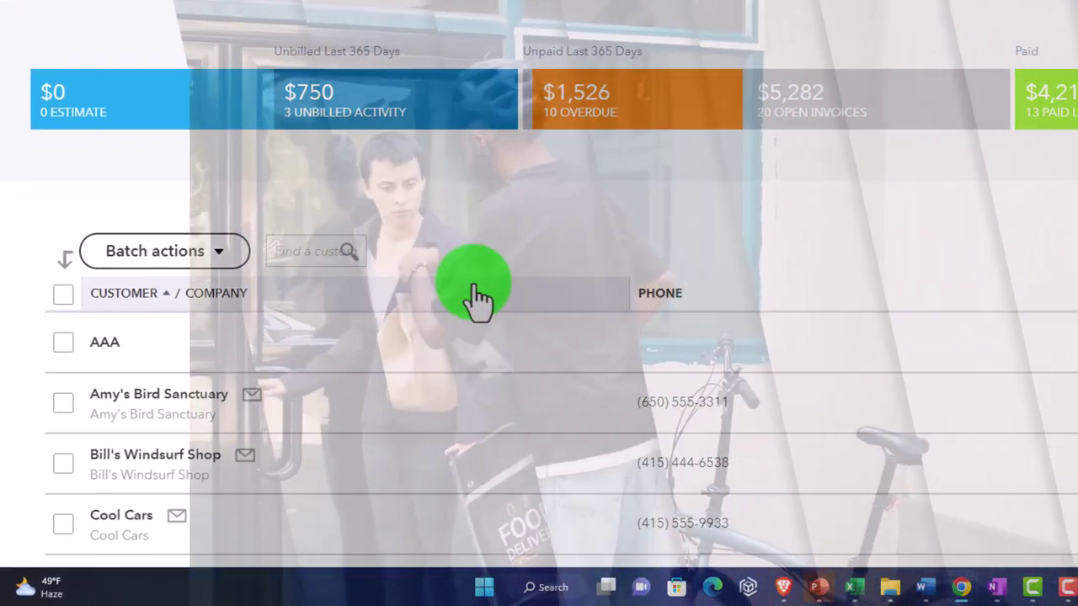
pyautogui.scroll(-1, 476, 294)
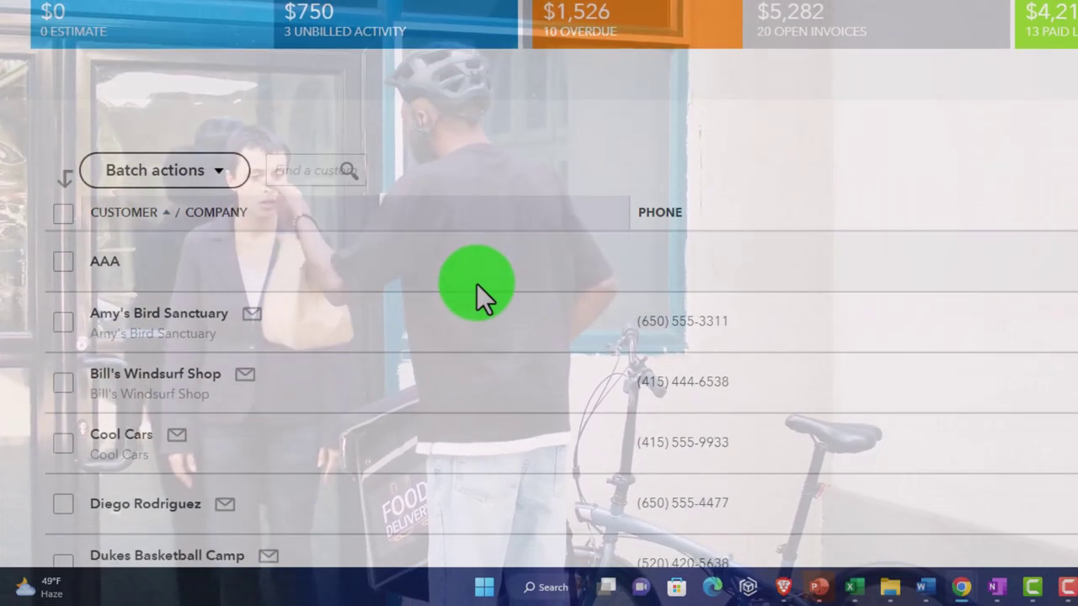
pyautogui.scroll(-1, 476, 283)
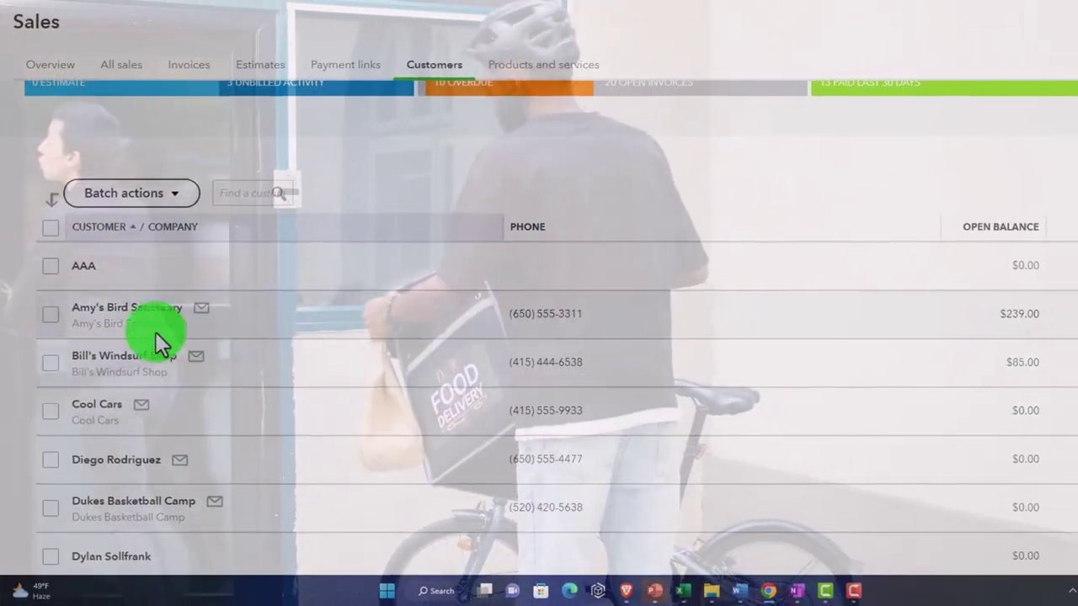
pyautogui.click(85, 264)
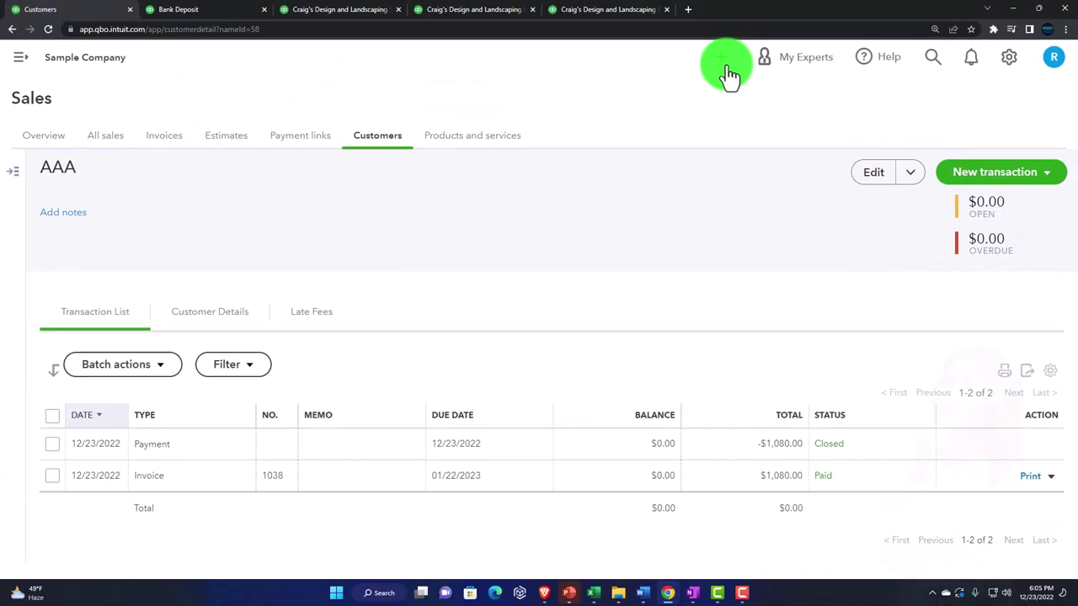
# Step: Start a refund receipt for customer AAA and set its date to 01/01/2023
pyautogui.click(725, 69)
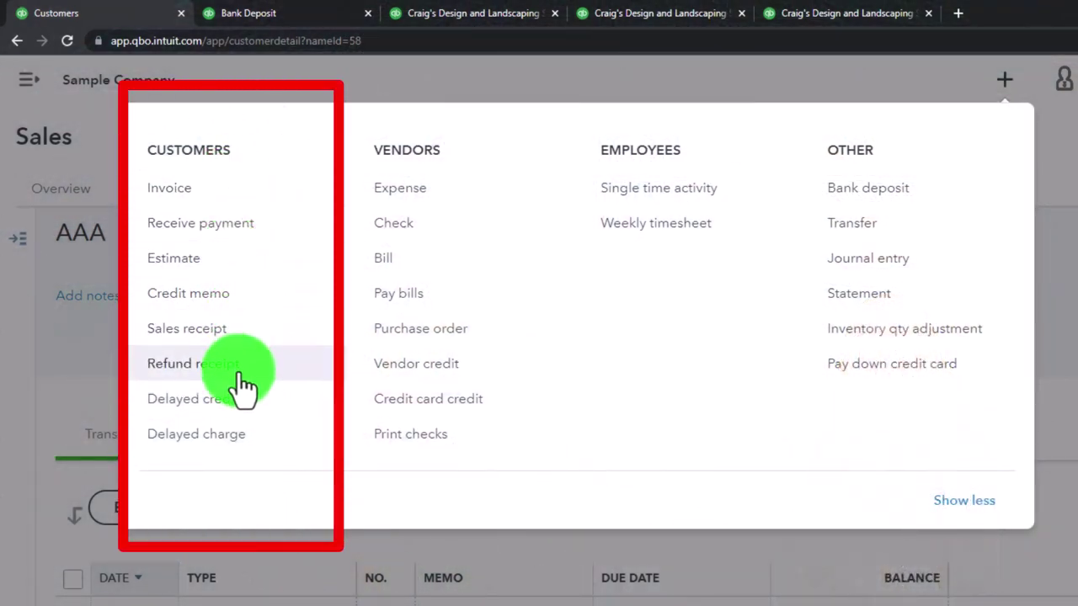
pyautogui.click(240, 370)
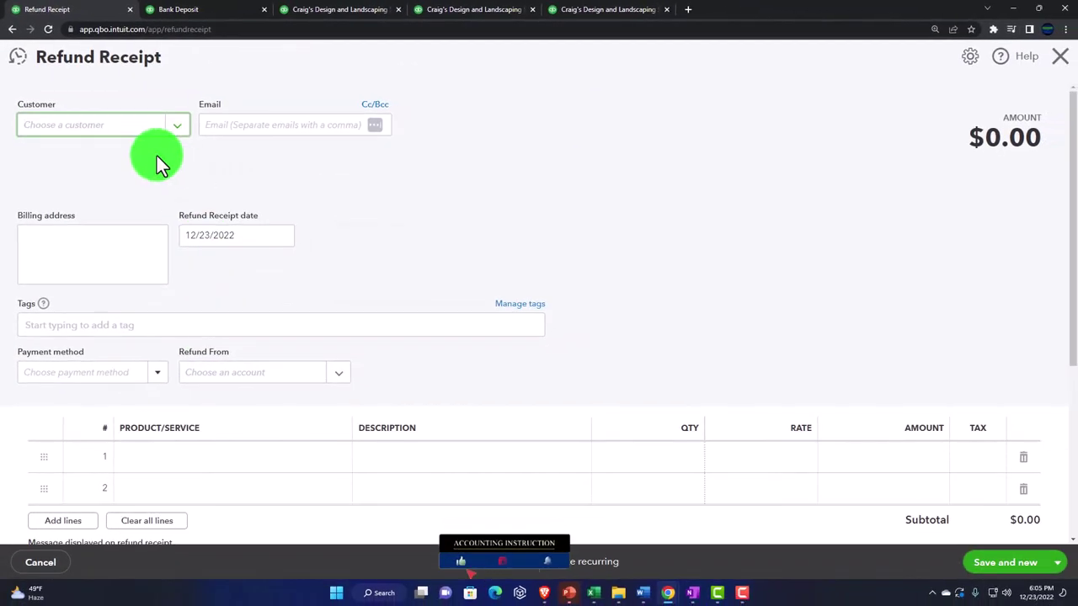
pyautogui.write('aa')
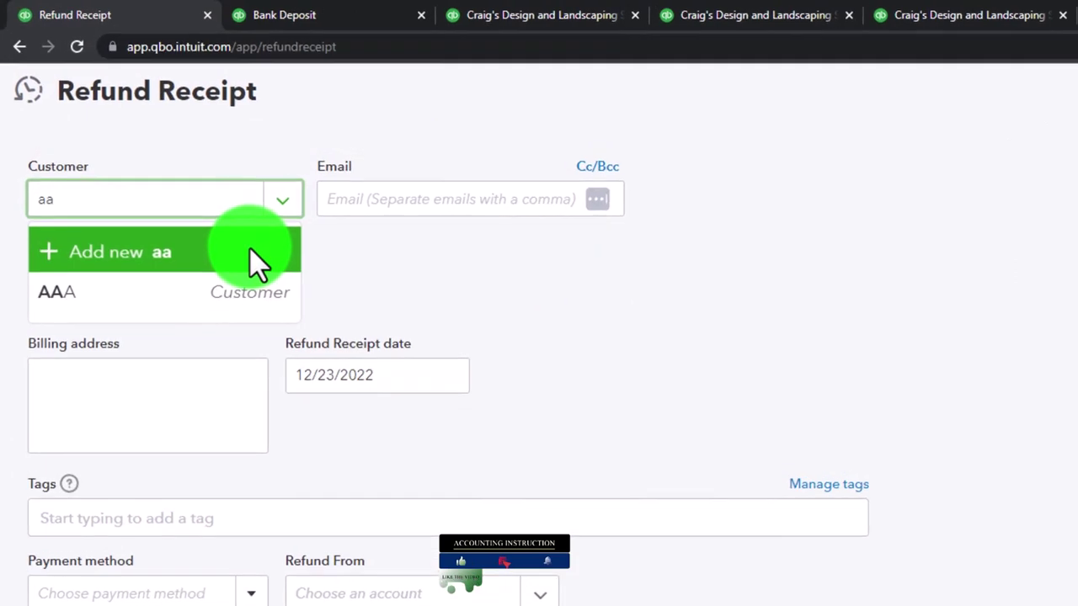
pyautogui.click(190, 290)
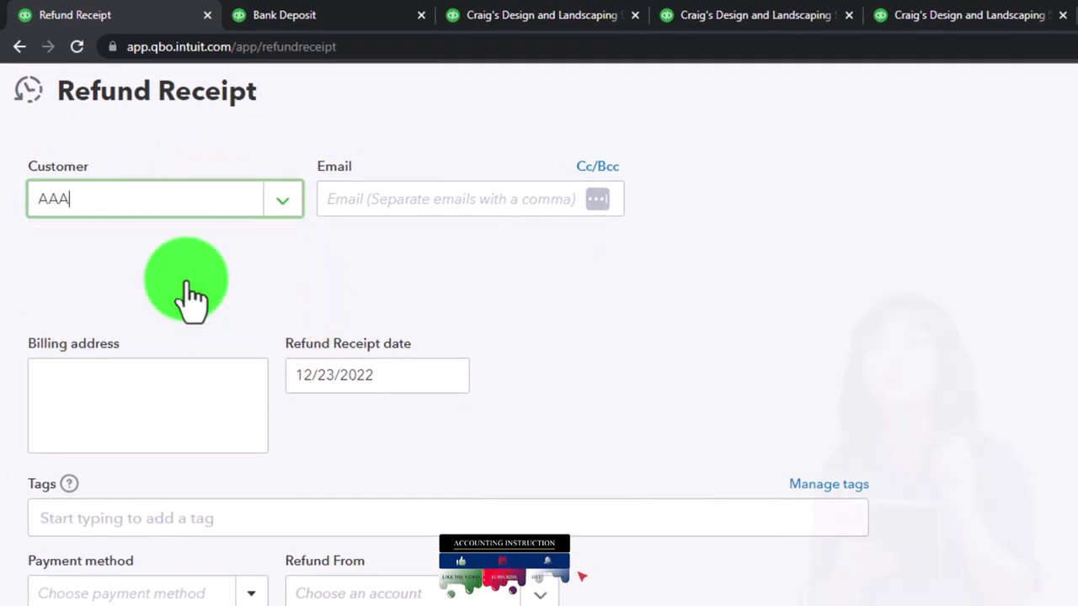
pyautogui.press('Tab')
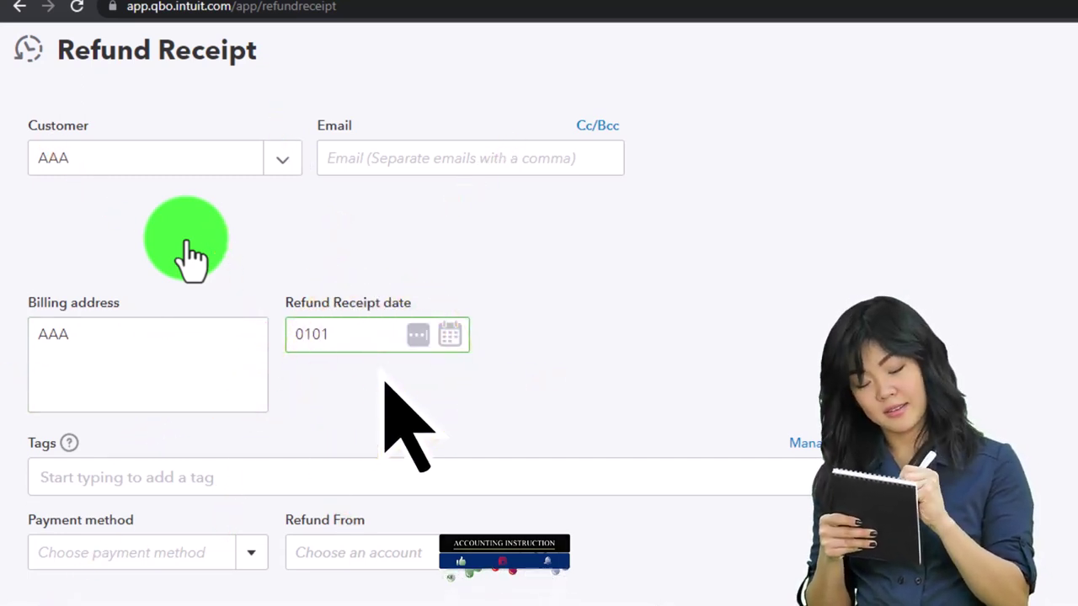
pyautogui.press('Tab')
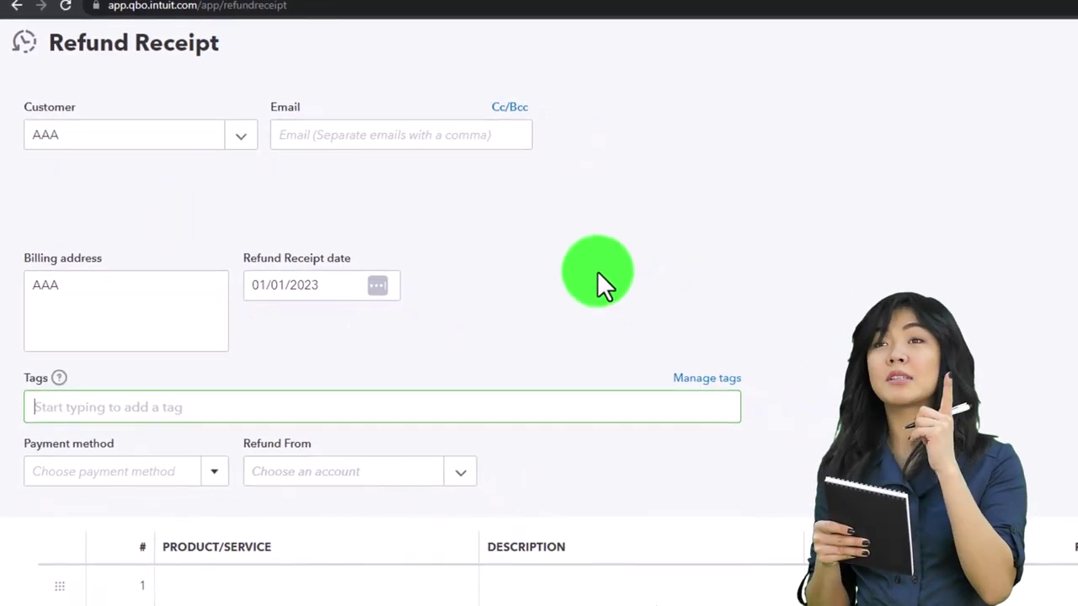
# Step: Set the refund receipt's payment method to Cash, refund it from the Checking account, and enter 0 as the check number
pyautogui.press('Tab')
pyautogui.scroll(-2, 597, 271)
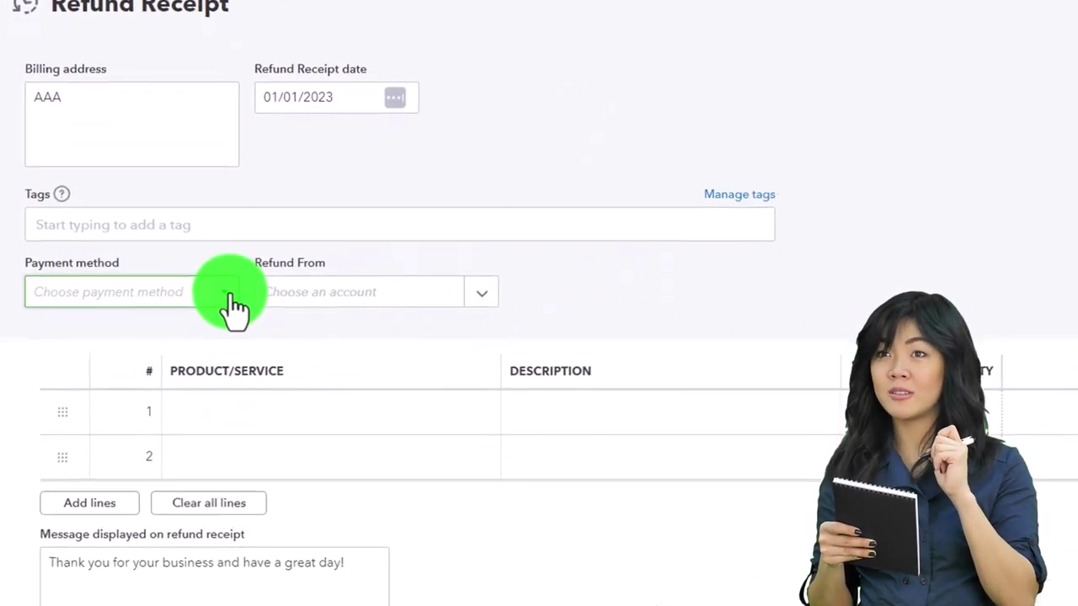
pyautogui.click(217, 313)
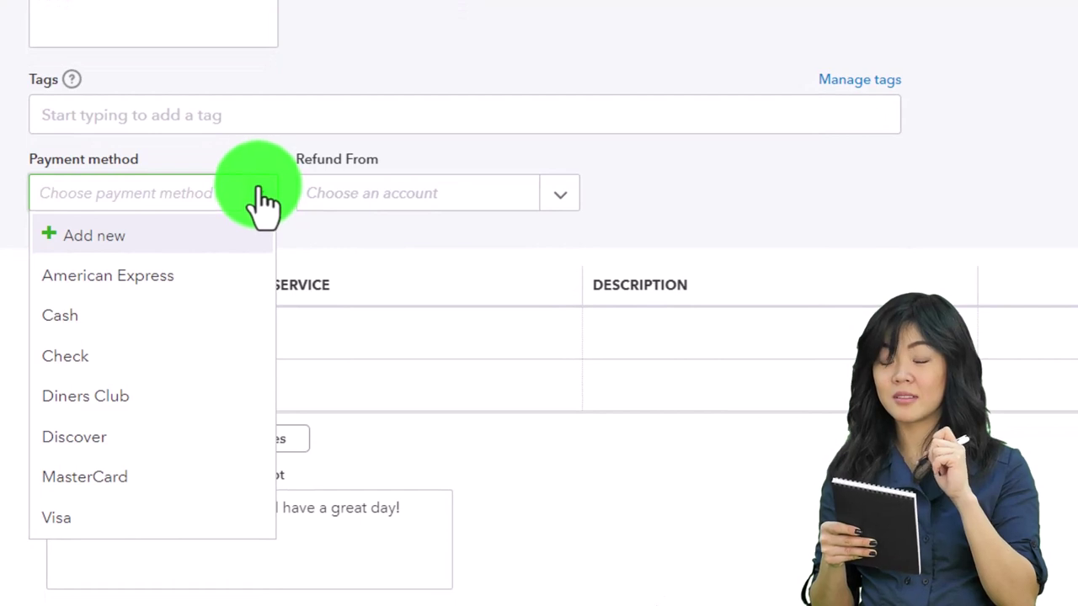
pyautogui.click(176, 313)
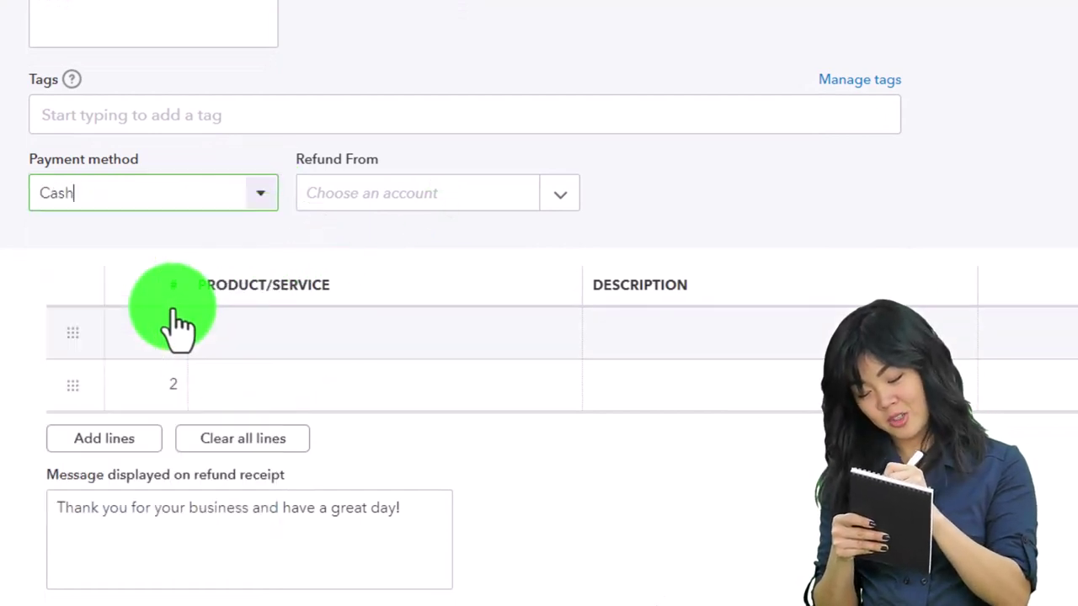
pyautogui.click(572, 206)
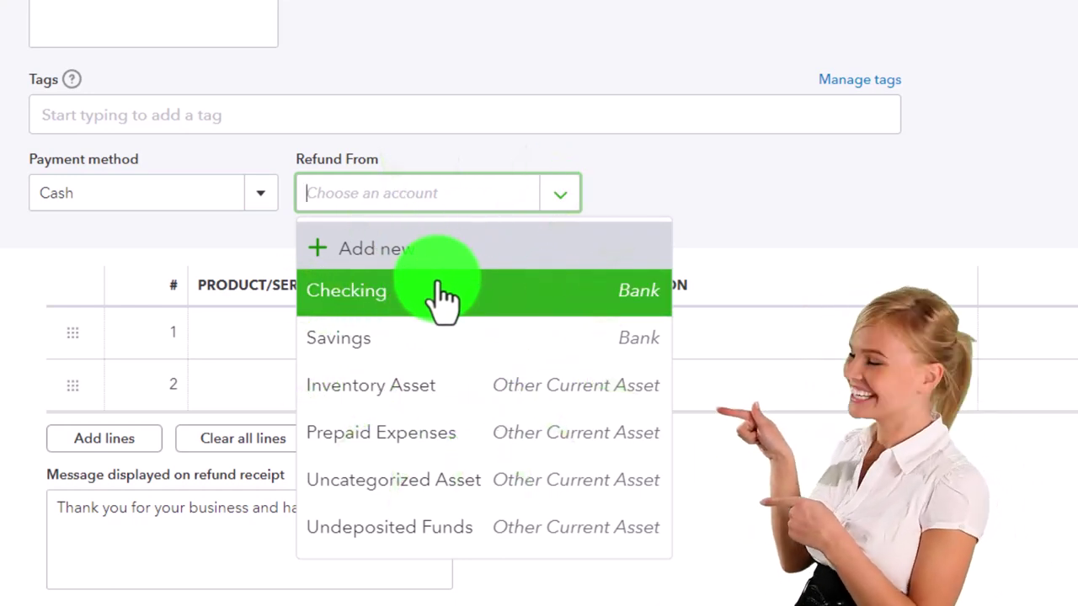
pyautogui.click(423, 307)
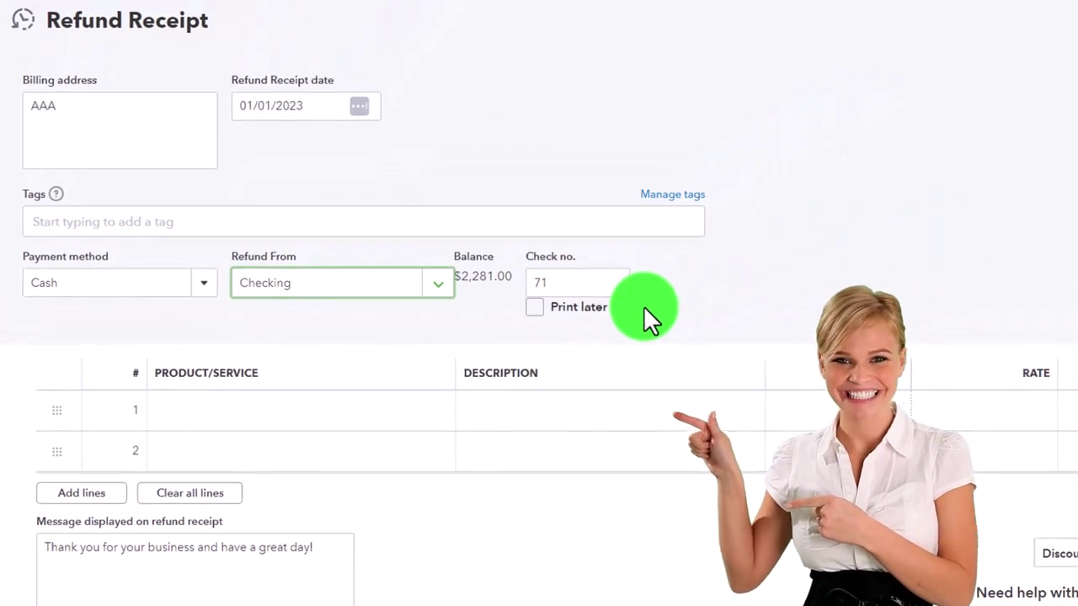
pyautogui.click(574, 286)
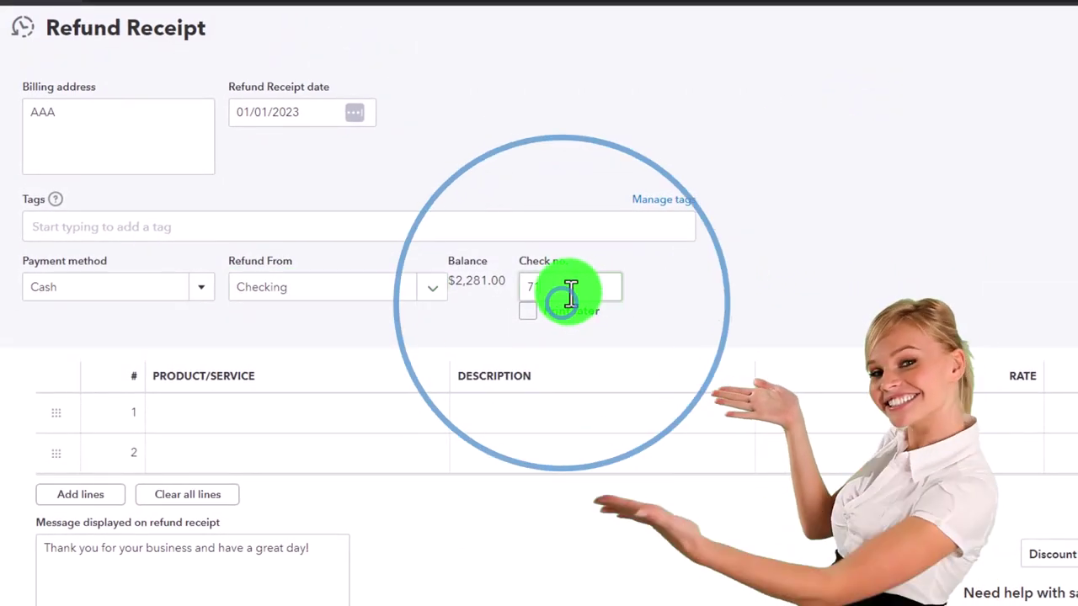
pyautogui.moveTo(570, 292); pyautogui.dragTo(514, 282)
pyautogui.write('0')
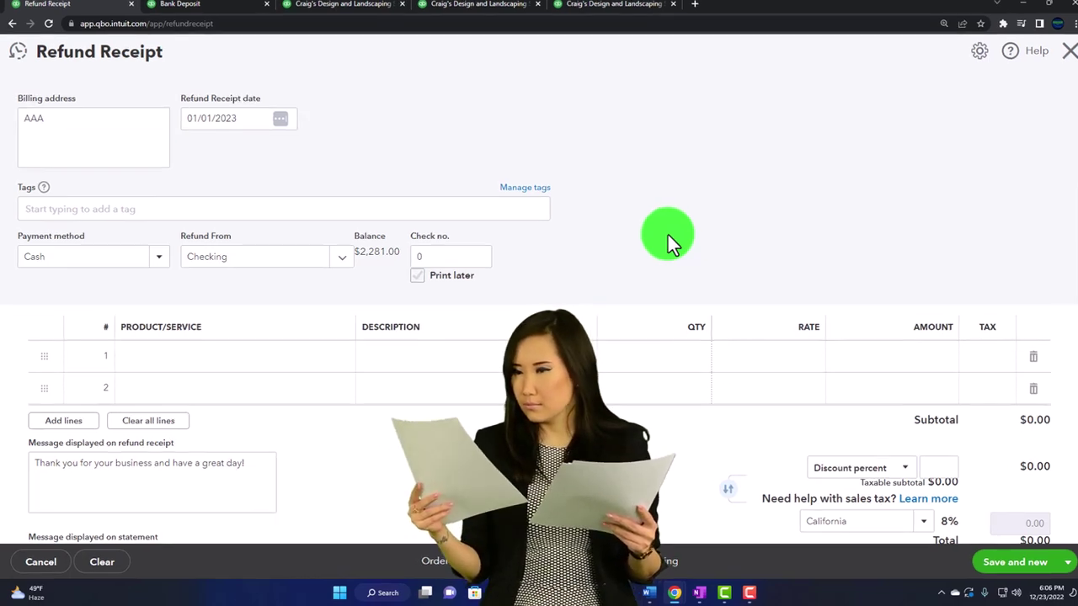
# Step: Add item Inv 1 to the refund receipt's first line and review the resulting rate, sales tax and refund total
pyautogui.scroll(-2, 669, 239)
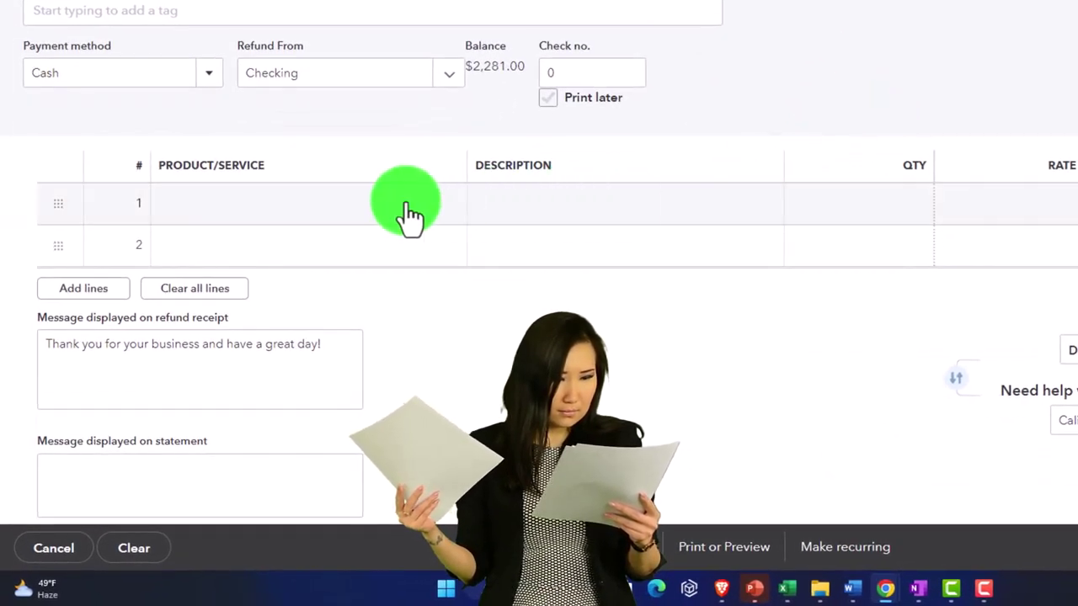
pyautogui.click(266, 217)
pyautogui.write('Inv 1')
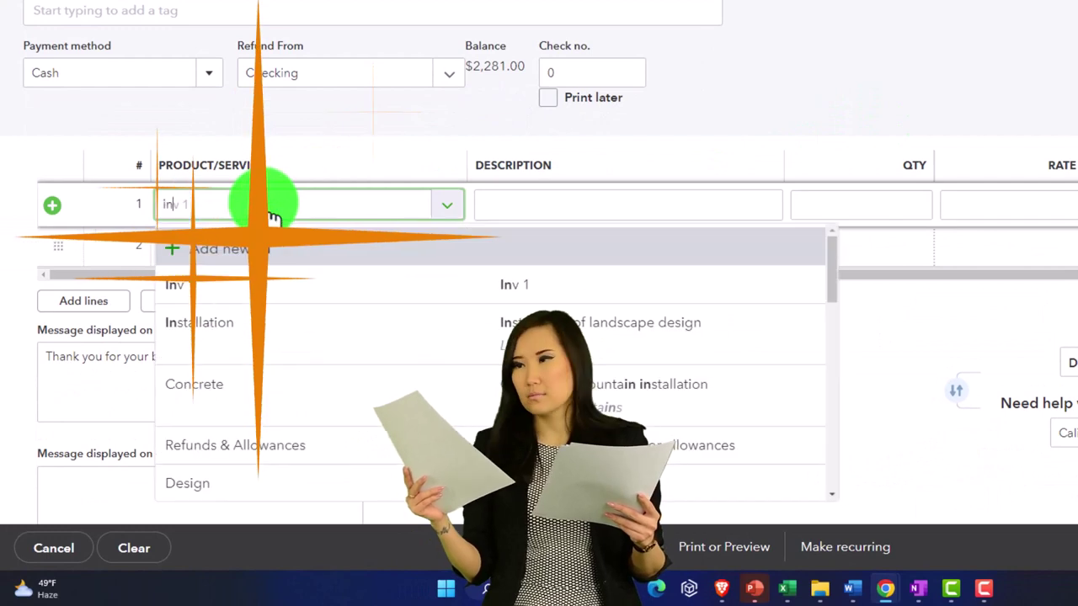
pyautogui.press('Tab')
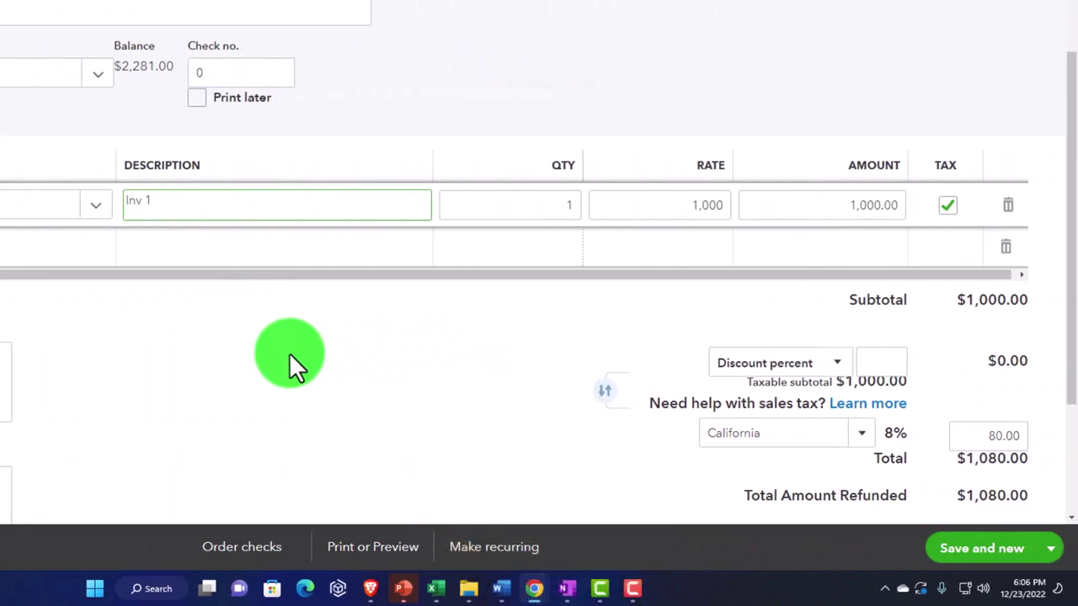
pyautogui.scroll(3, 289, 352)
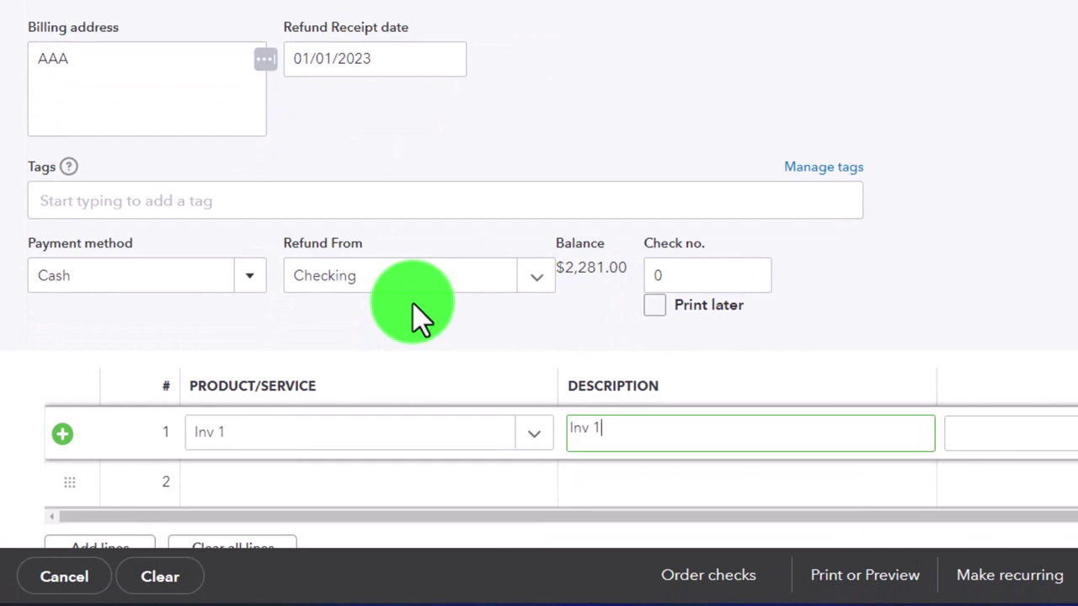
pyautogui.scroll(-5, 508, 372)
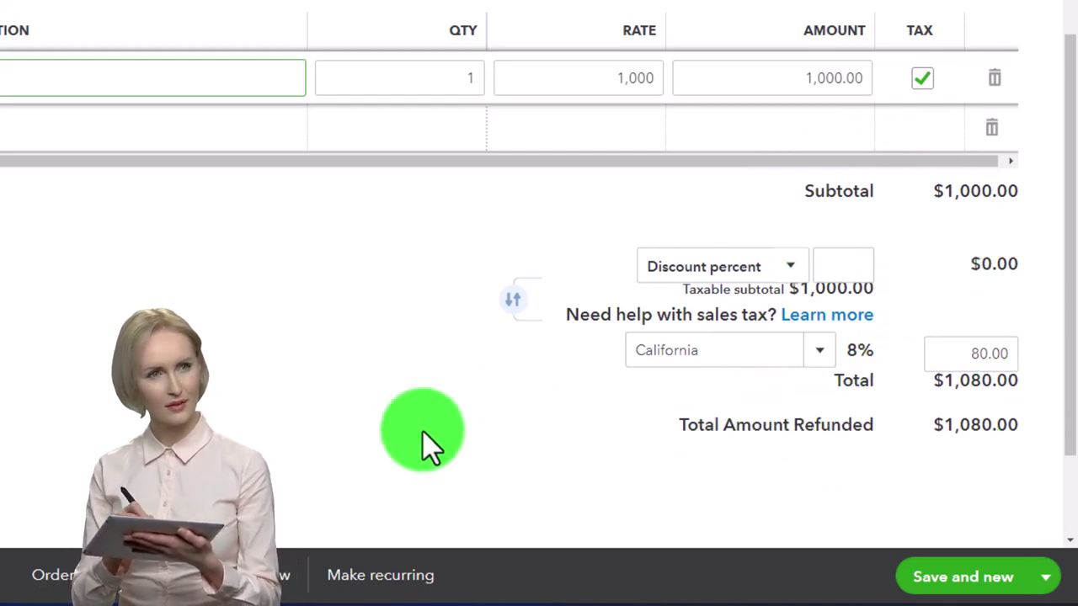
# Step: Switch to the Excel worksheet and hide columns E to H containing the reversing entry
pyautogui.click(594, 594)
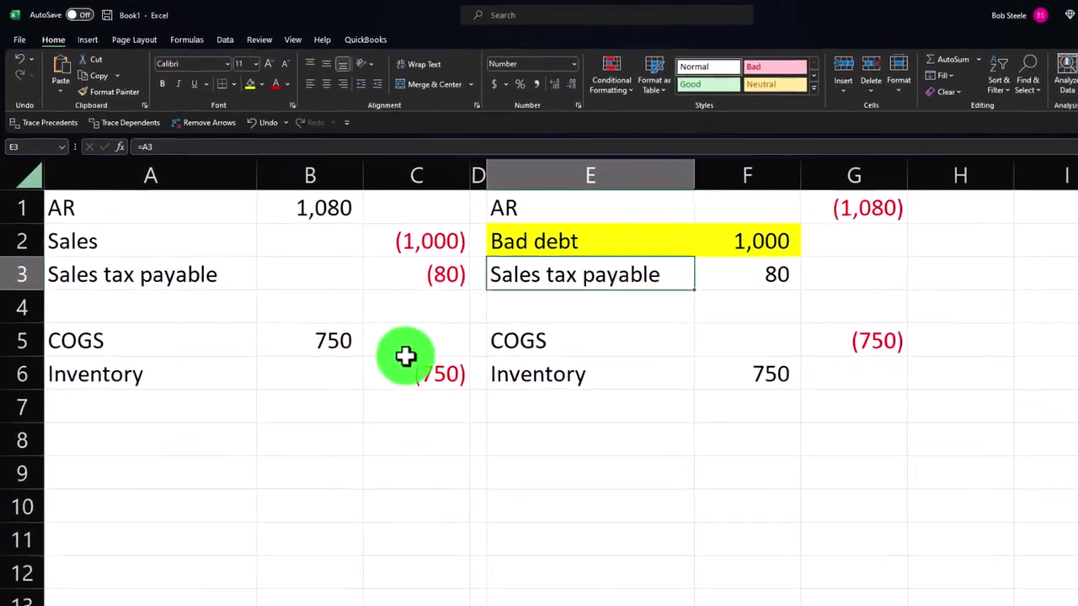
pyautogui.moveTo(589, 199); pyautogui.dragTo(950, 365)
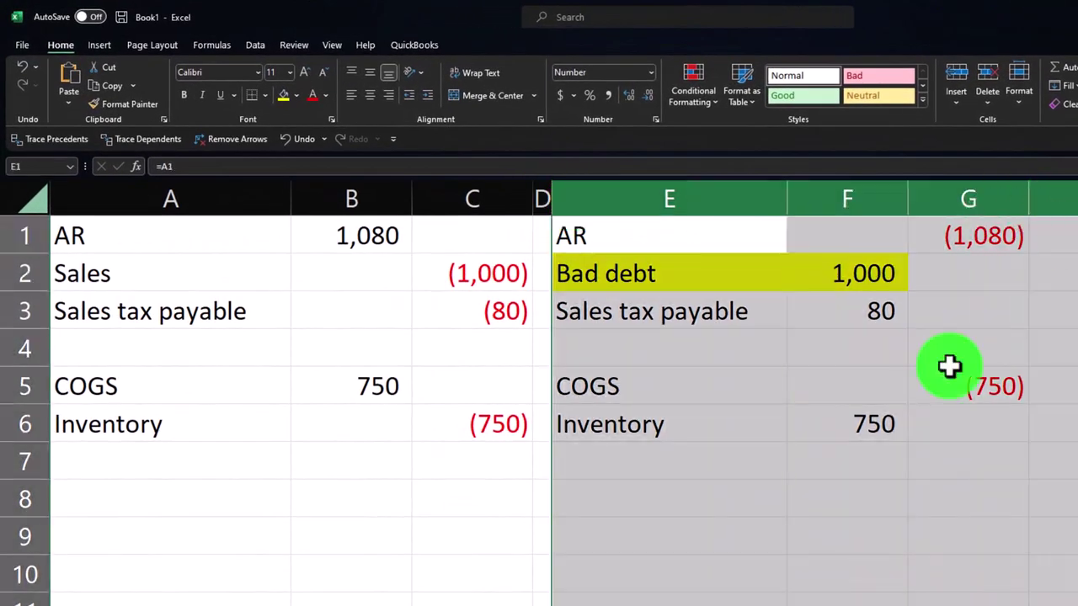
pyautogui.rightClick(716, 504)
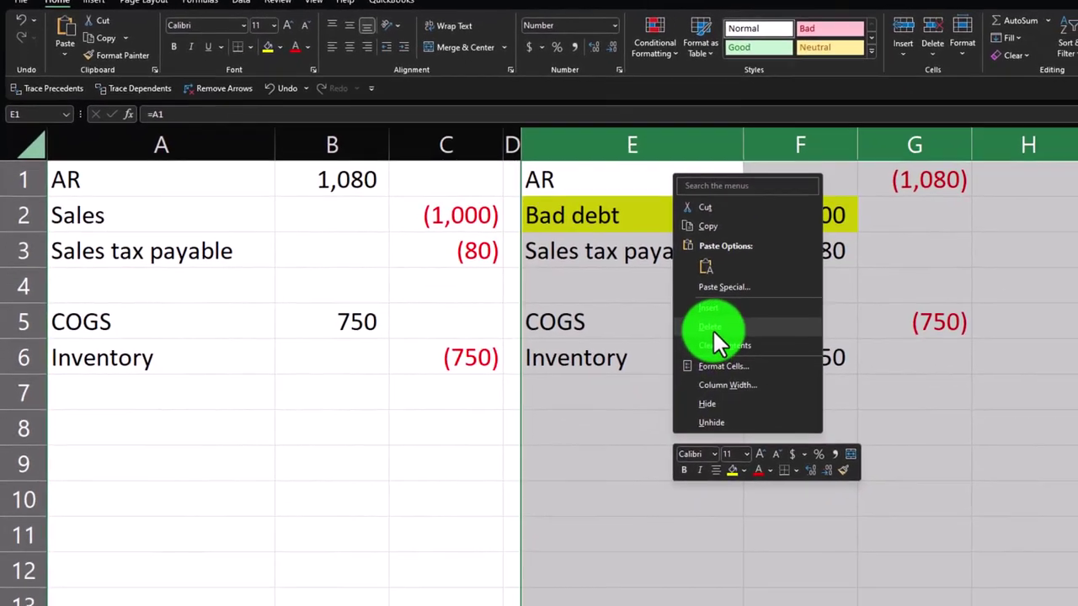
pyautogui.click(696, 372)
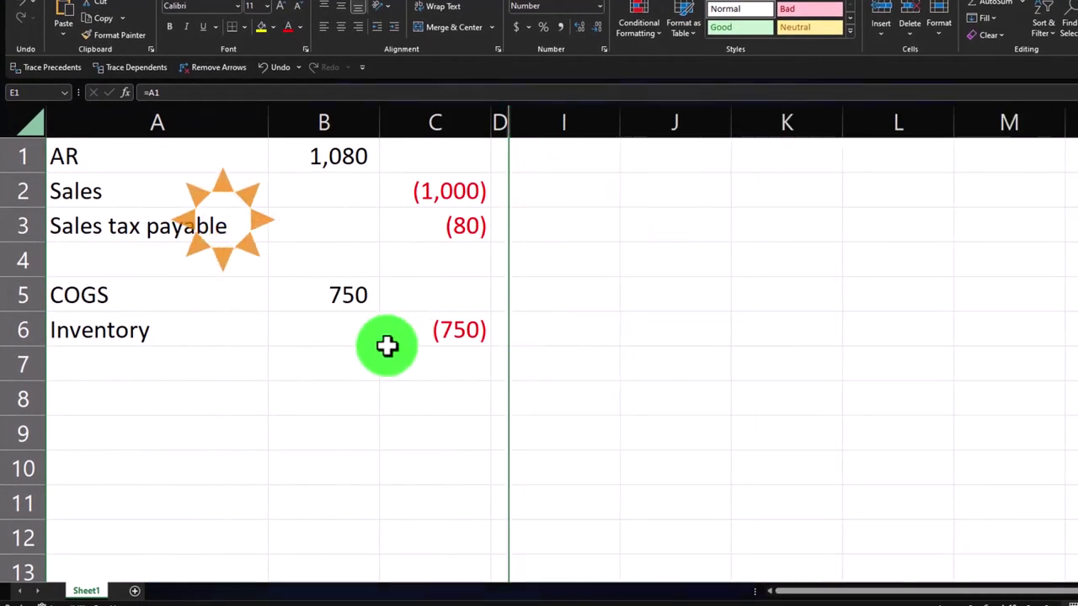
# Step: Go through the invoice journal entry in A1:C6, checking AR, sales, sales tax payable, COGS and inventory
pyautogui.click(141, 152)
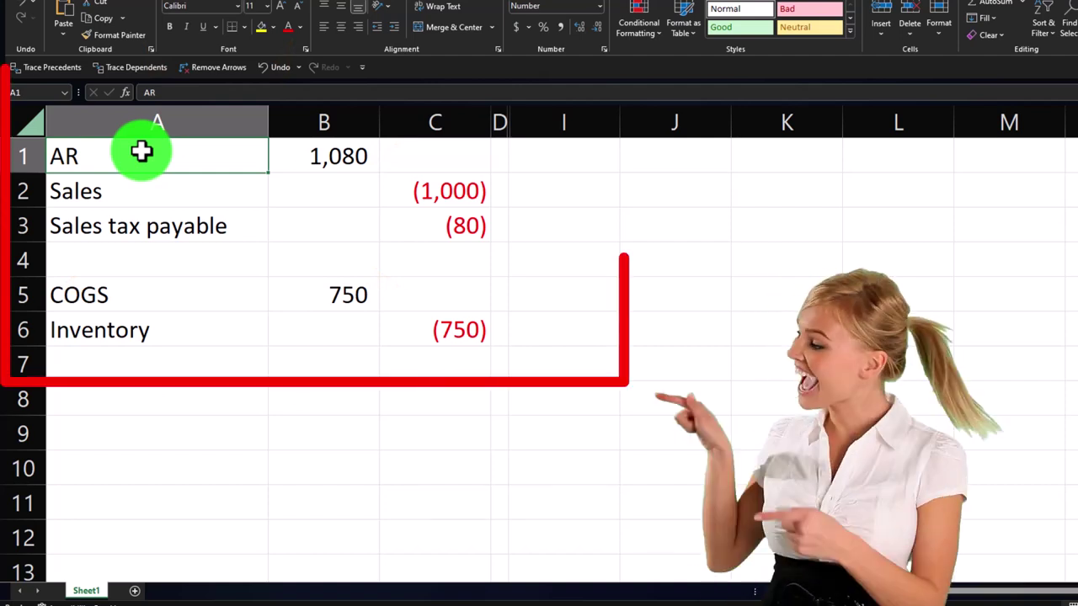
pyautogui.press('Right')
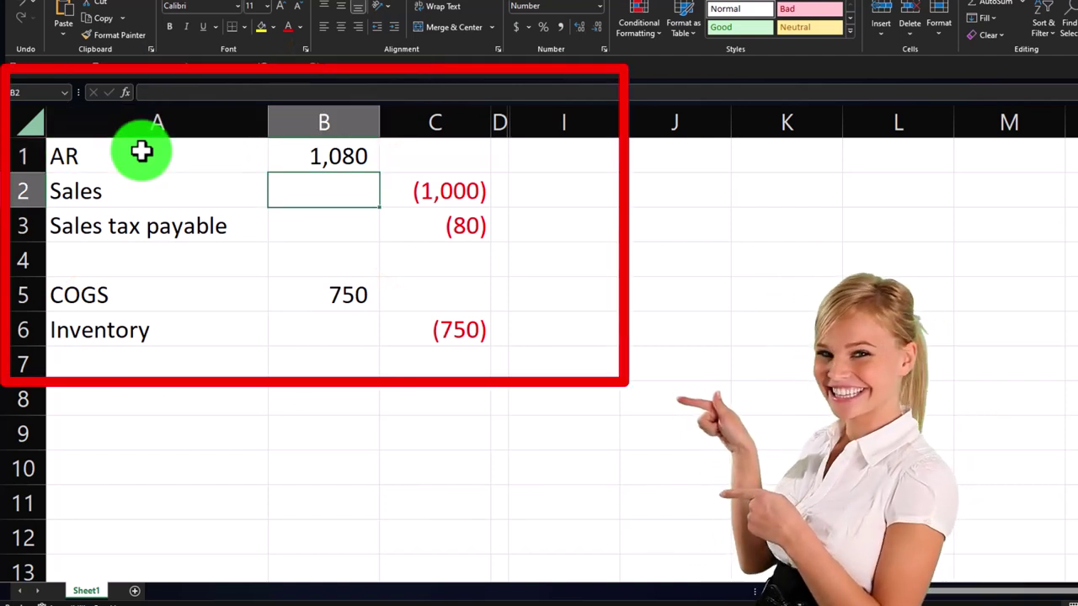
pyautogui.press('Right')
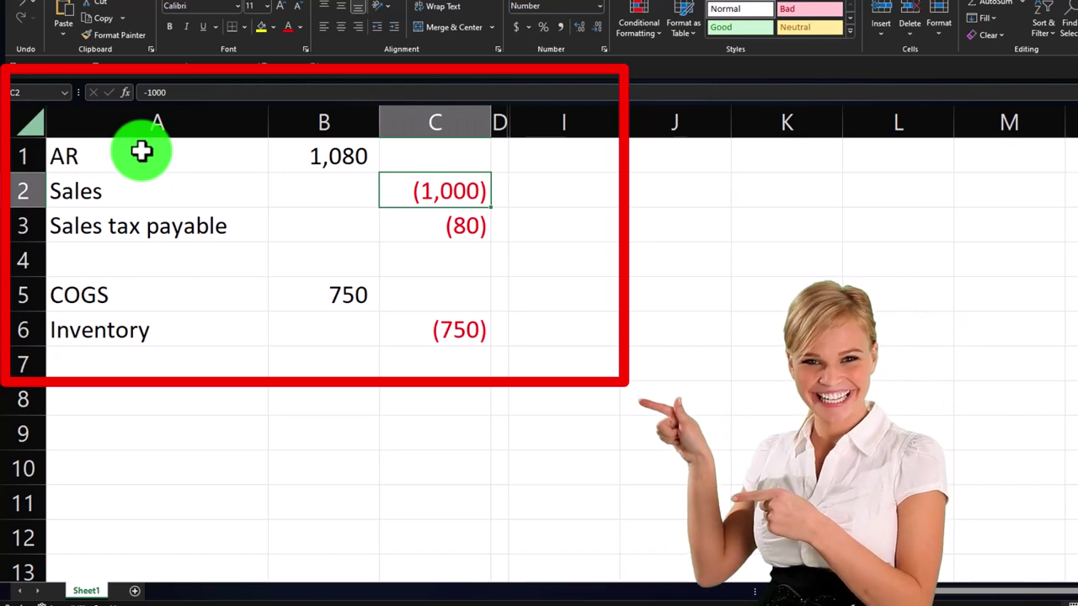
pyautogui.press('Down')
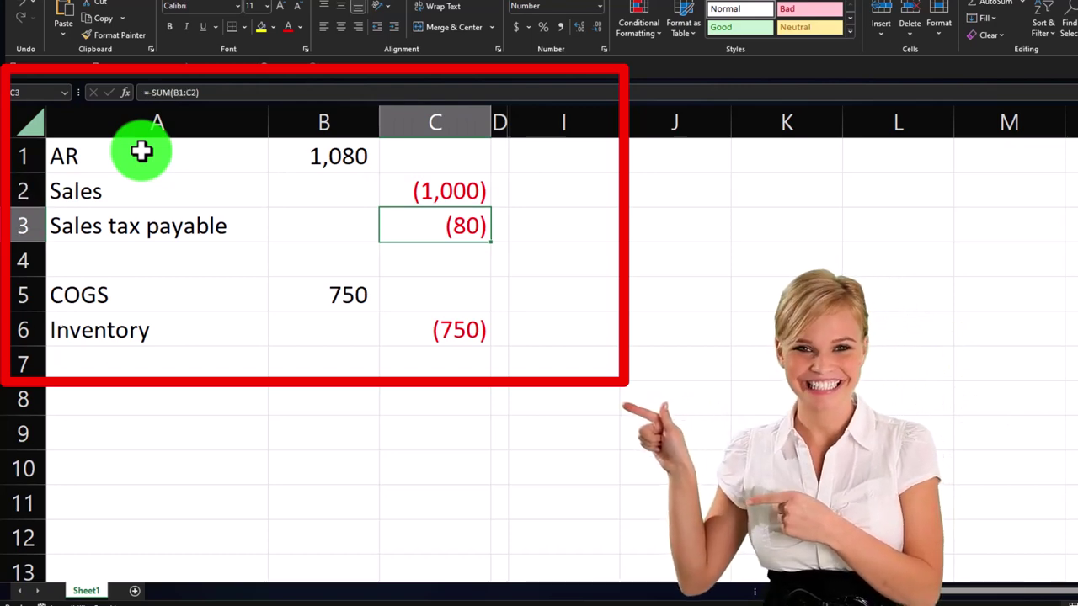
pyautogui.press('Down')
pyautogui.press('Down')
pyautogui.press('Left')
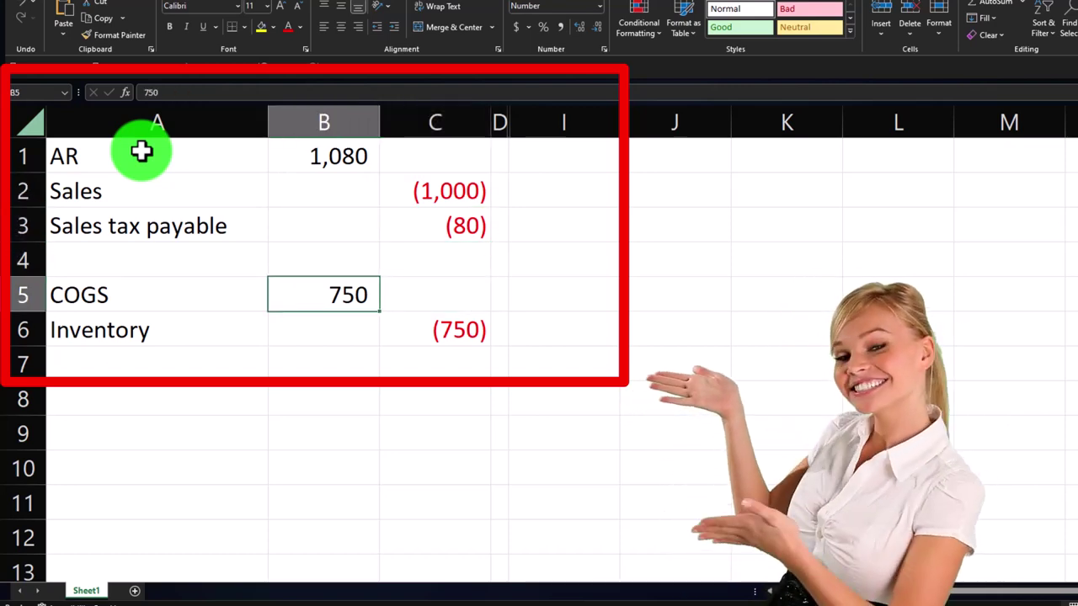
pyautogui.press('Down')
pyautogui.press('Right')
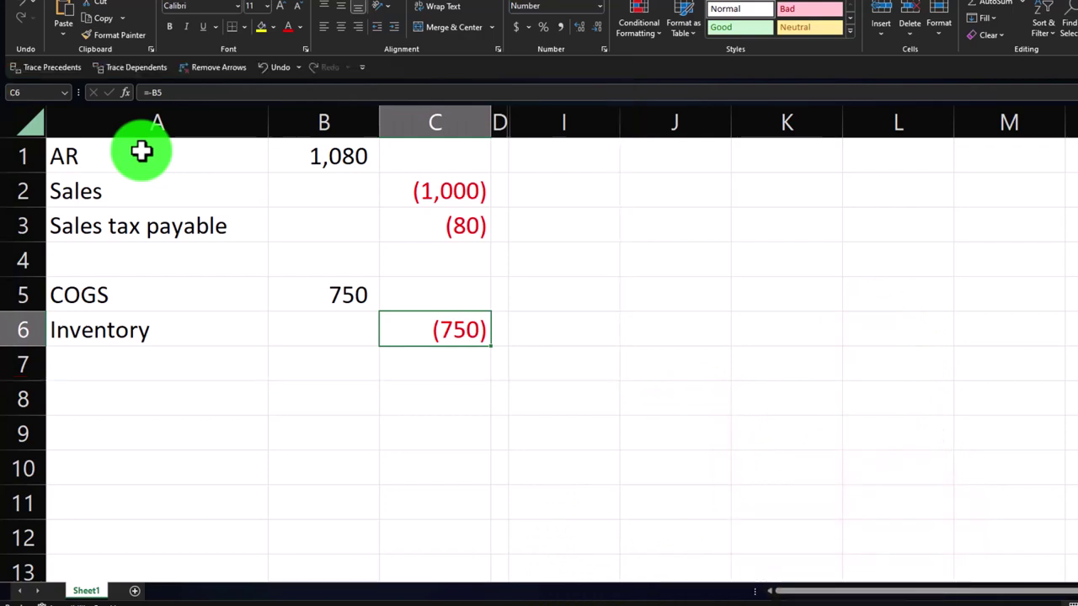
# Step: Unhide the columns between D and I to bring back the reversing entry
pyautogui.moveTo(433, 124); pyautogui.dragTo(621, 133)
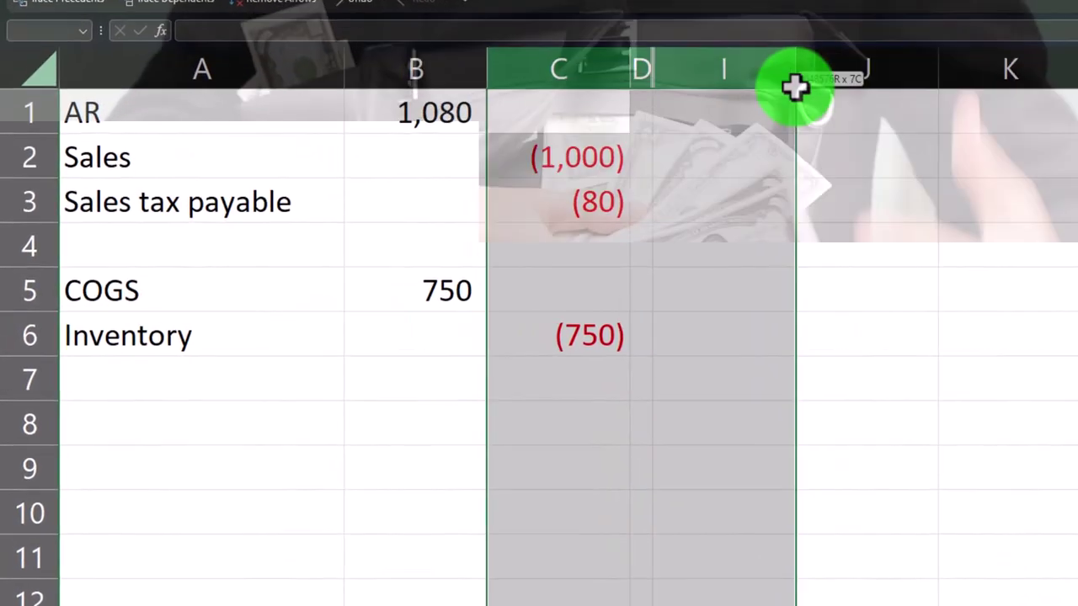
pyautogui.rightClick(710, 232)
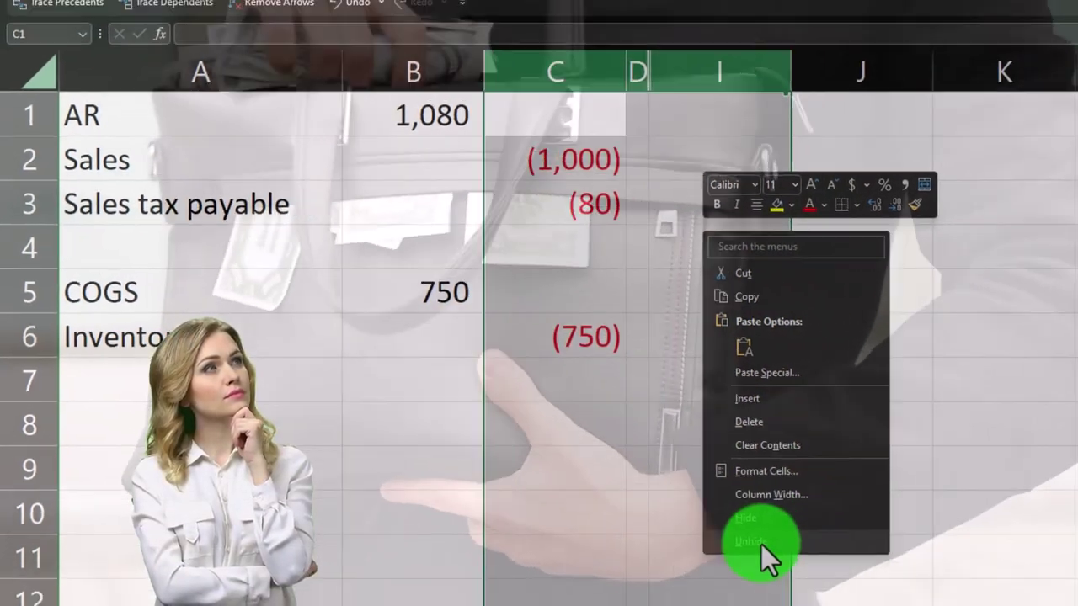
pyautogui.click(810, 556)
pyautogui.click(572, 402)
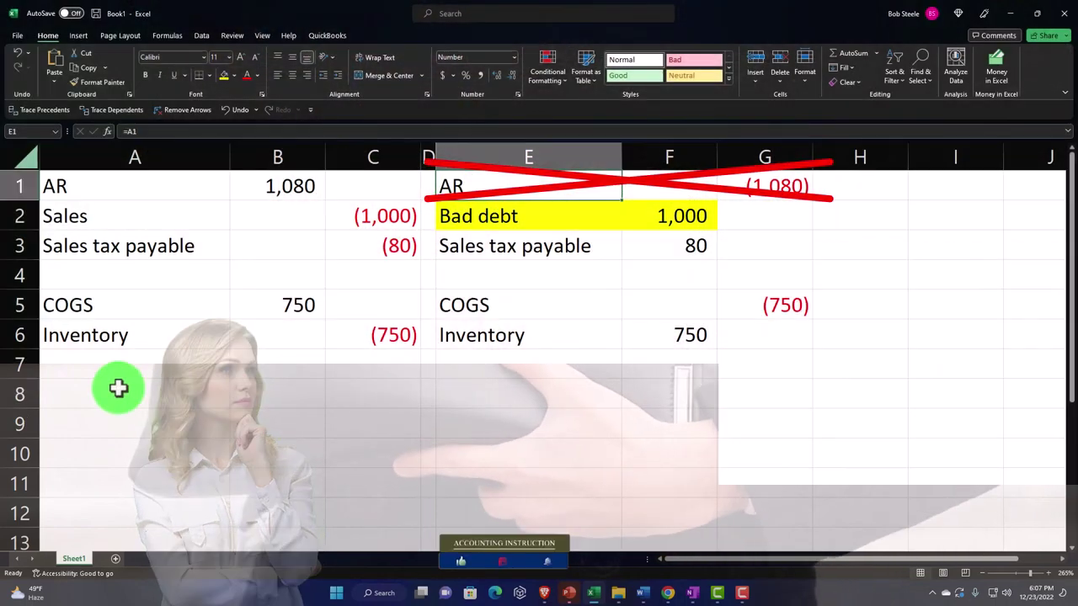
# Step: Label A8 as Cash and link B8 to the AR amount in B1
pyautogui.click(124, 403)
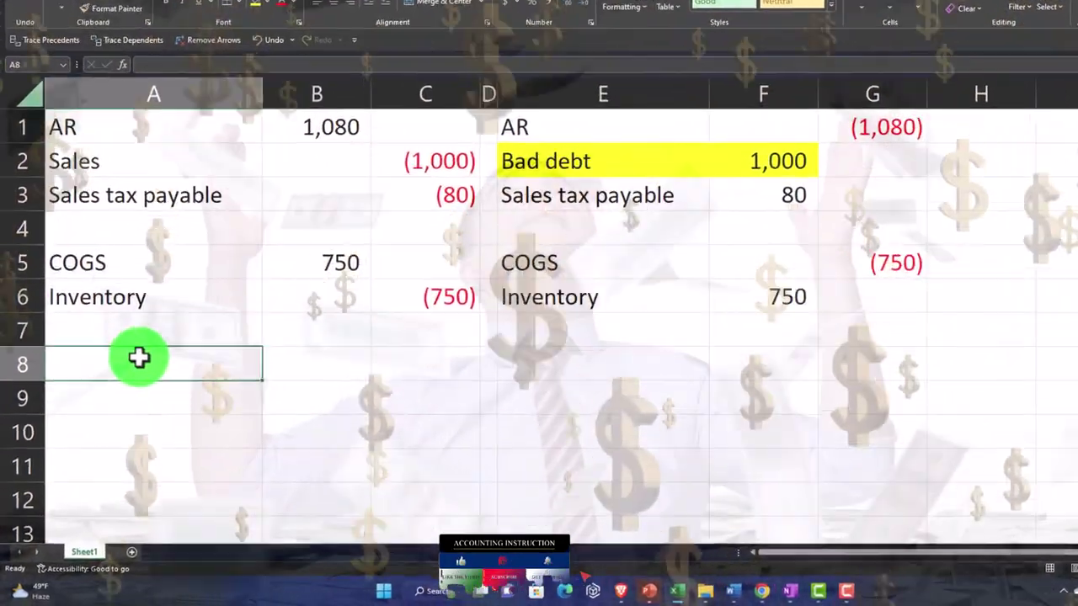
pyautogui.write('Cash')
pyautogui.press('Tab')
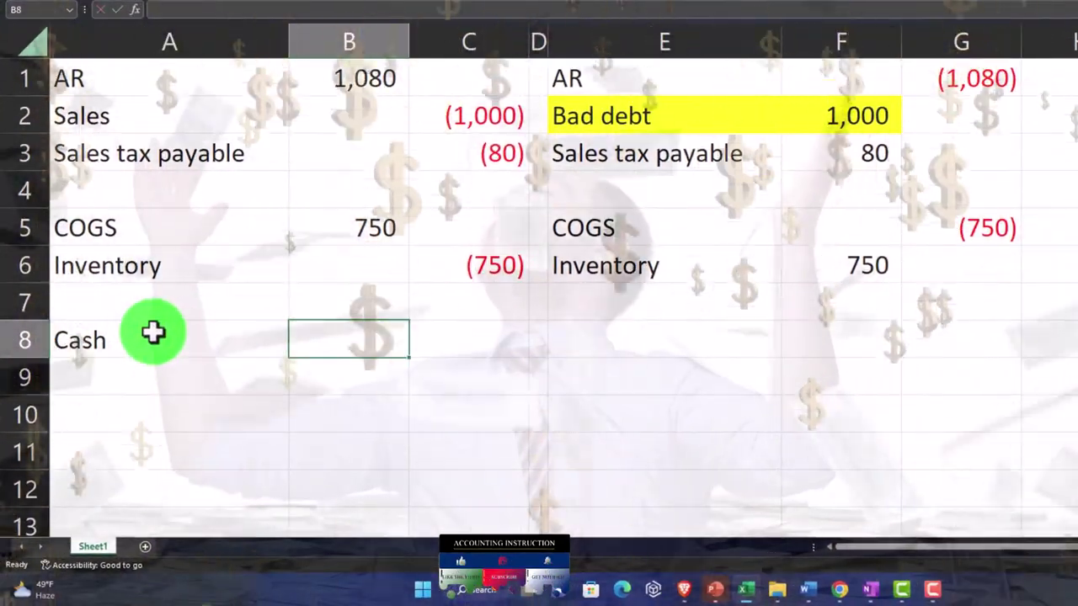
pyautogui.write('=')
pyautogui.press('Up')
pyautogui.press('Up')
pyautogui.press('Up')
pyautogui.press('Up')
pyautogui.press('Up')
pyautogui.press('Up')
pyautogui.press('Up')
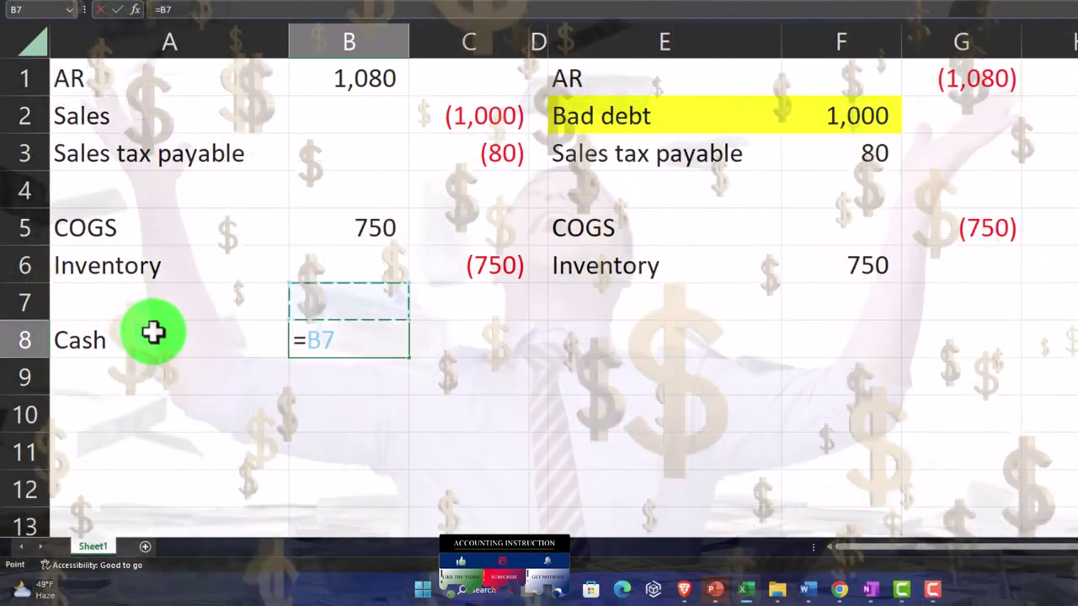
pyautogui.press('Return')
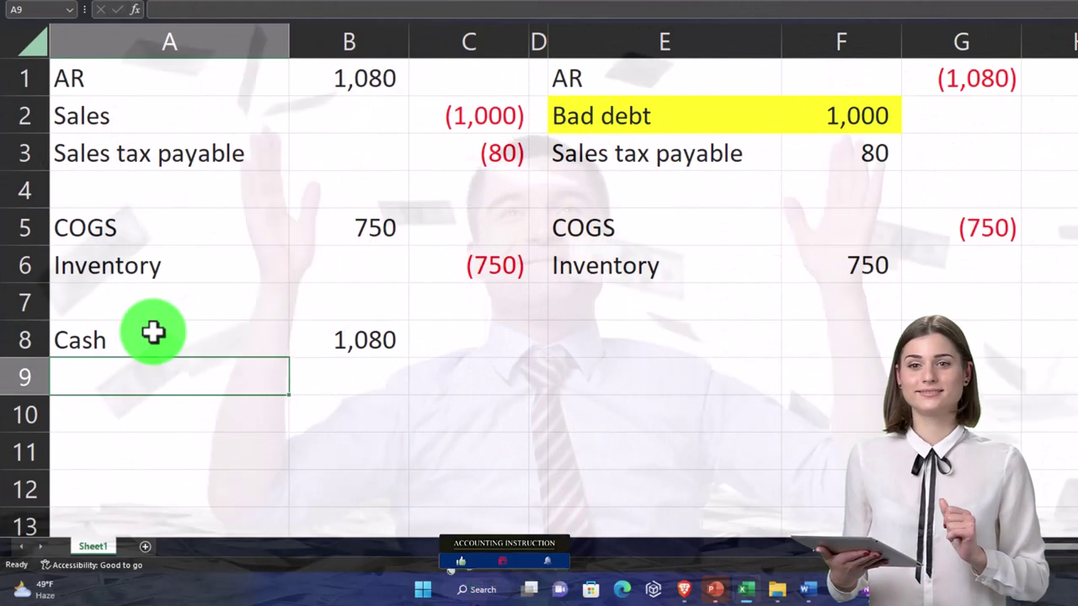
# Step: Link the label in A9 to AR in A1 and enter the negative of the cash amount in C9
pyautogui.write('+')
pyautogui.click(153, 333)
pyautogui.press('Up')
pyautogui.press('Up')
pyautogui.press('Up')
pyautogui.press('Up')
pyautogui.press('Up')
pyautogui.press('Up')
pyautogui.press('Up')
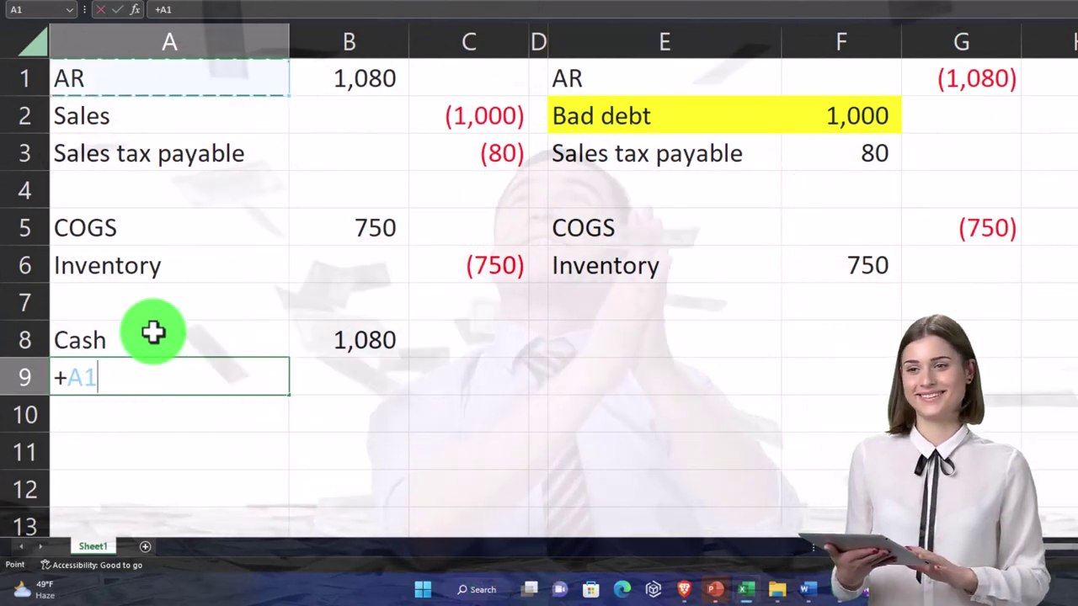
pyautogui.press('Tab')
pyautogui.press('Tab')
pyautogui.write('-')
pyautogui.press('Up')
pyautogui.press('Left')
pyautogui.press('Return')
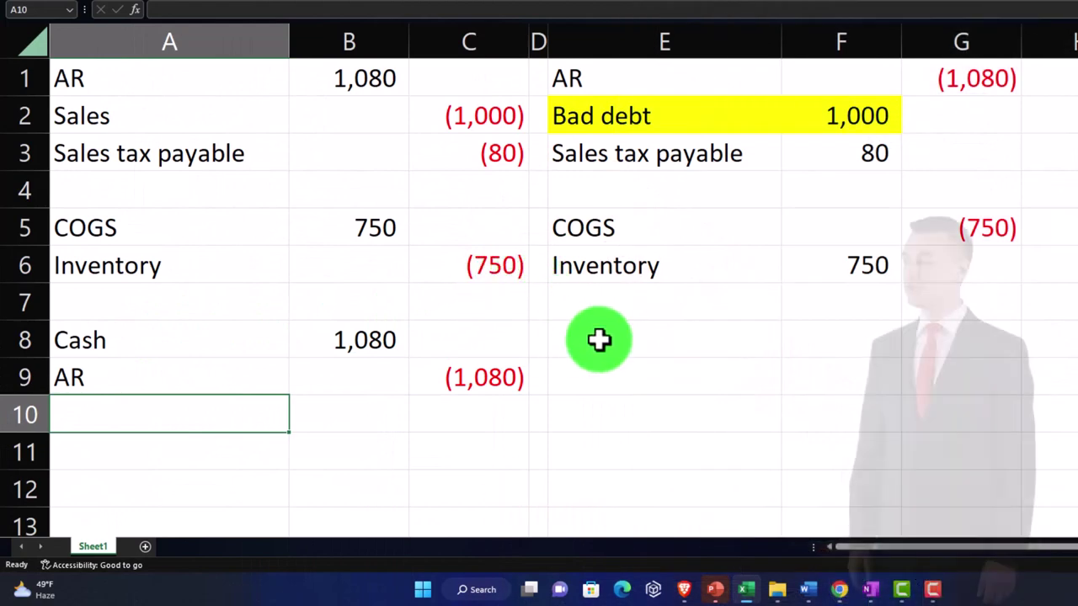
# Step: Change the highlighted Bad debt label in E2 to Sales and go through the amounts of the reversing entry
pyautogui.click(603, 340)
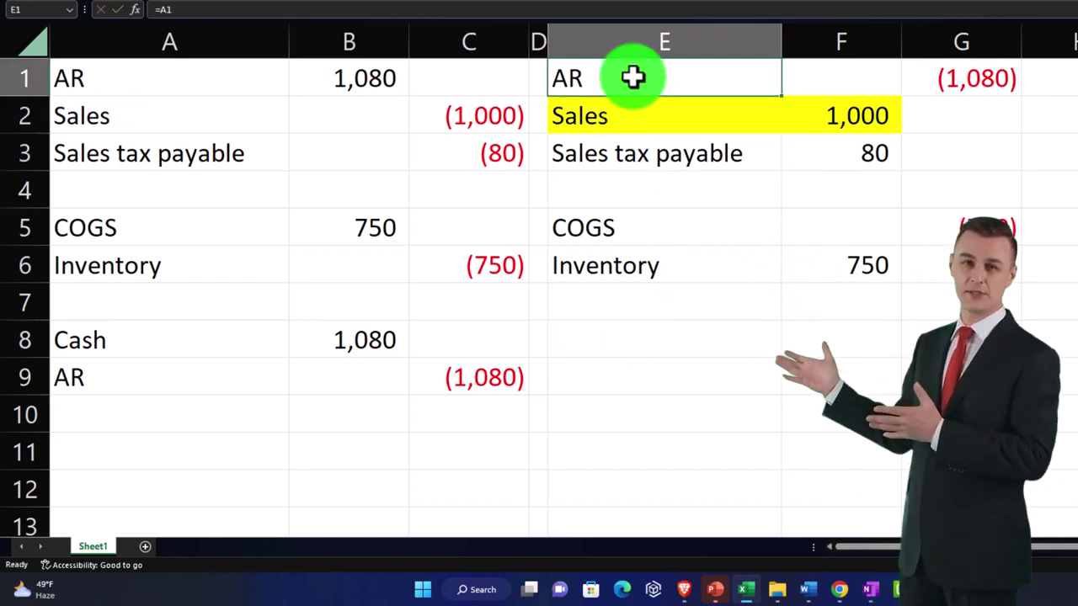
pyautogui.press('Right')
pyautogui.press('Right')
pyautogui.press('Down')
pyautogui.press('Left')
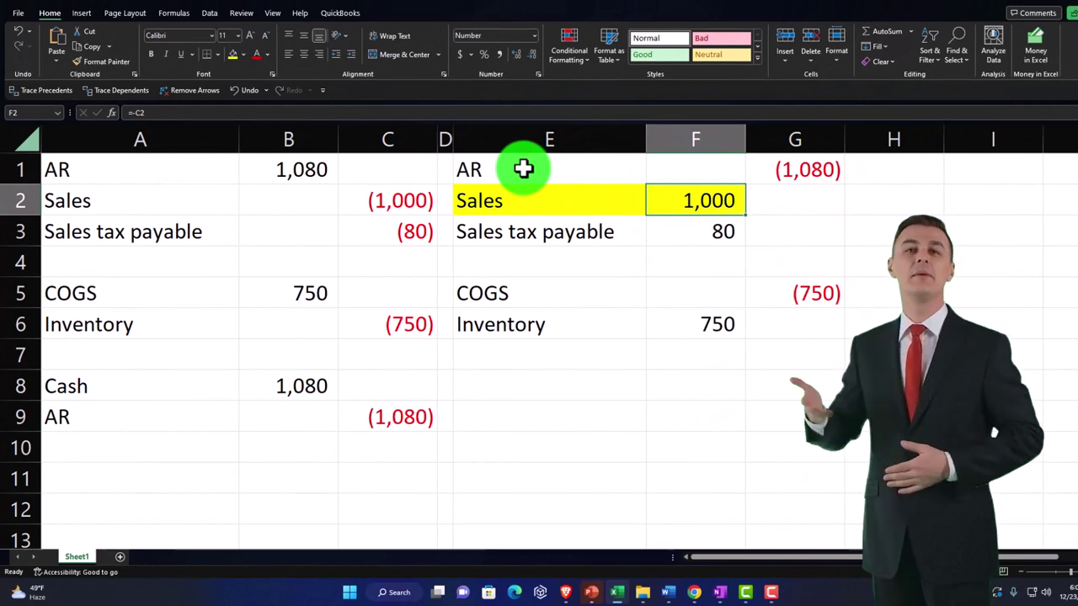
pyautogui.press('Right')
pyautogui.press('Down')
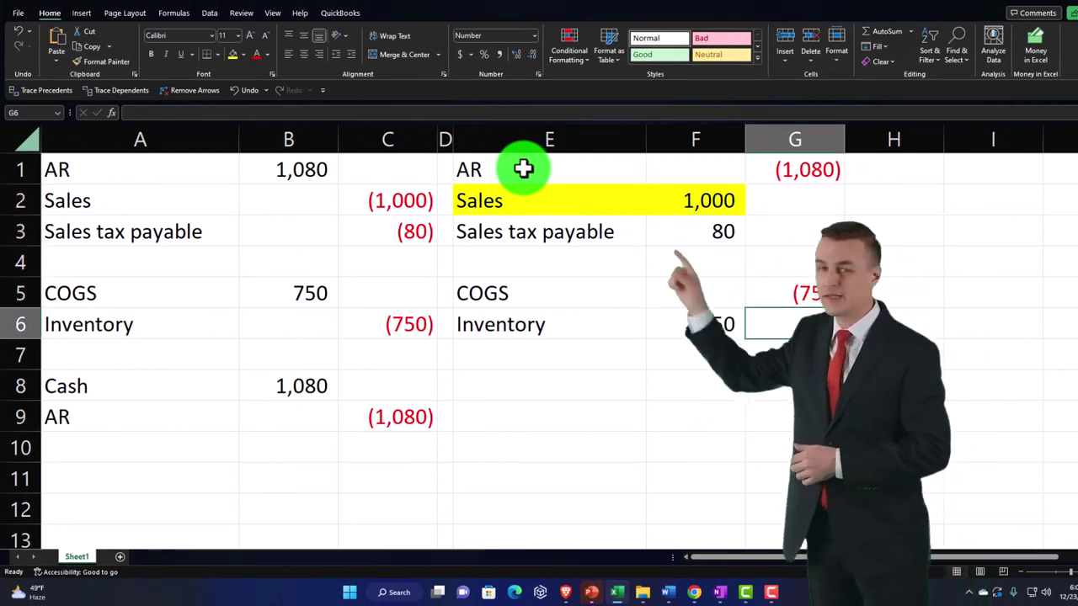
# Step: Link E8 to the Cash label in A8 and E9 to the AR label in A9
pyautogui.press('Down')
pyautogui.press('Down')
pyautogui.press('Down')
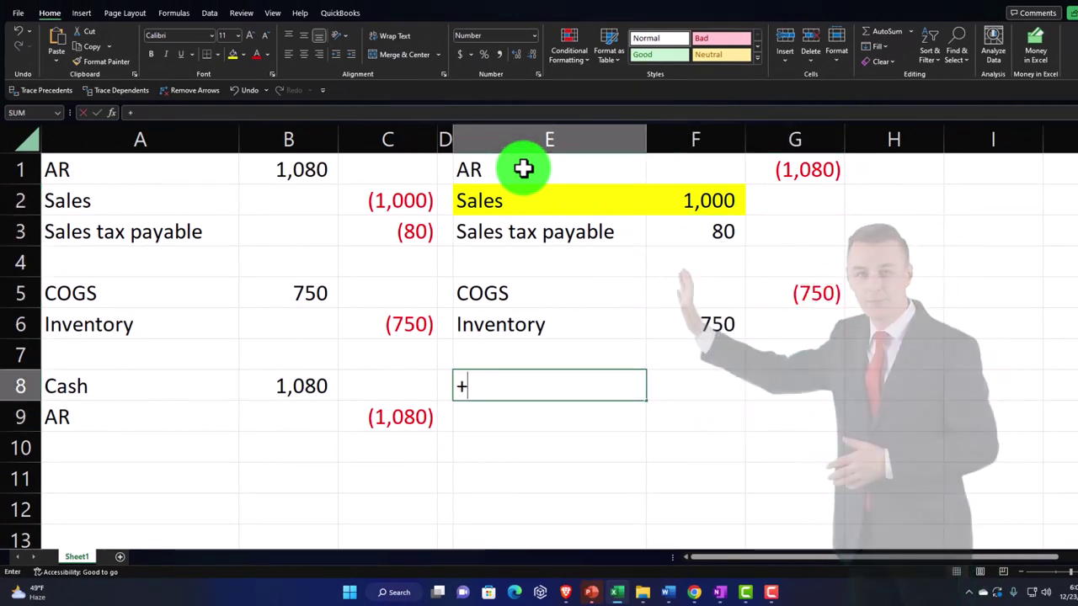
pyautogui.press('Left')
pyautogui.press('Left')
pyautogui.press('Left')
pyautogui.press('Left')
pyautogui.press('Return')
pyautogui.write('+')
pyautogui.press('Left')
pyautogui.press('Left')
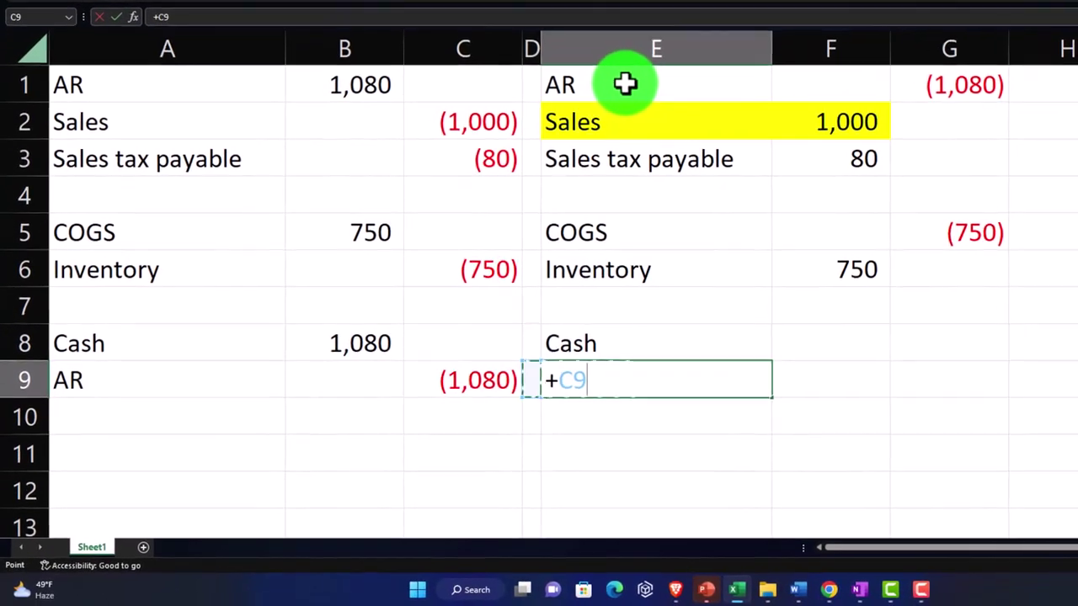
pyautogui.press('Left')
pyautogui.press('Left')
# Step: Enter the negative of B8 as the cash credit in G8 and a 1,080 AR debit in F9
pyautogui.press('Up')
pyautogui.press('Right')
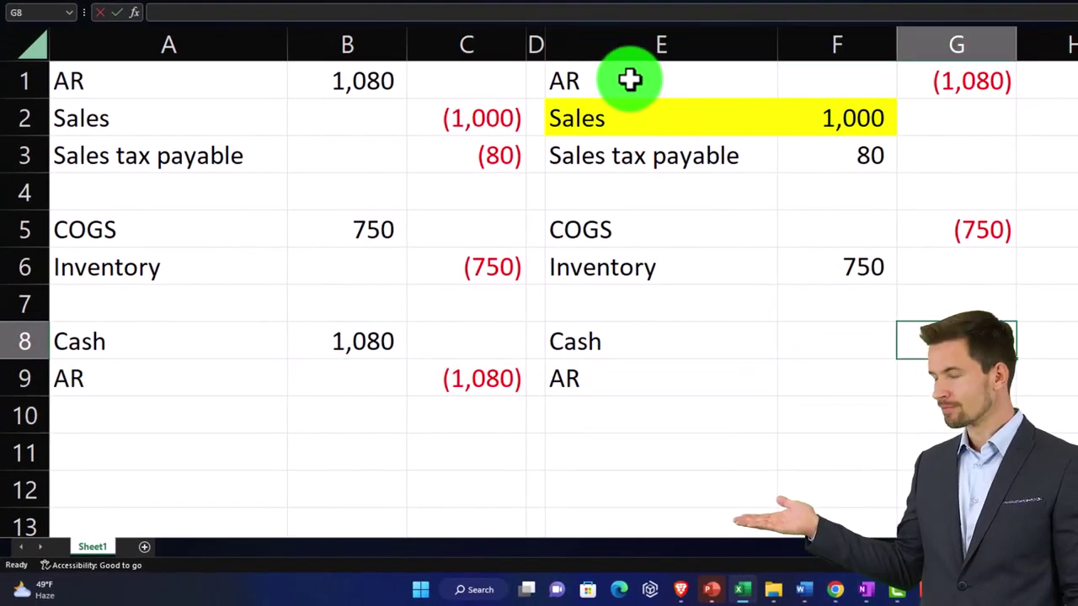
pyautogui.write('-')
pyautogui.press('Left')
pyautogui.press('Left')
pyautogui.press('Left')
pyautogui.press('Left')
pyautogui.press('Left')
pyautogui.press('Return')
pyautogui.press('Left')
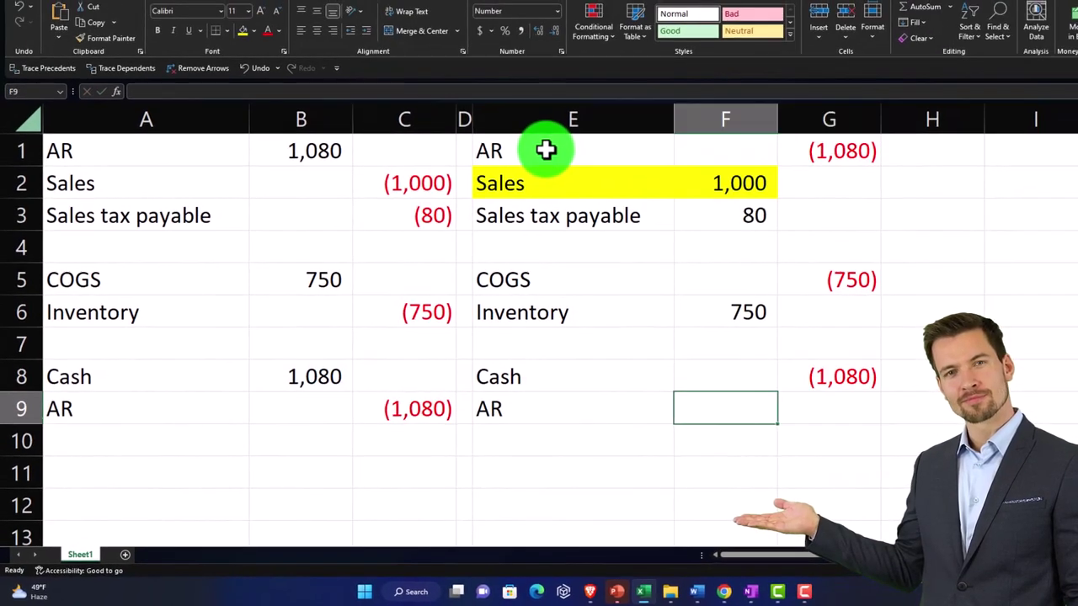
pyautogui.press('Return')
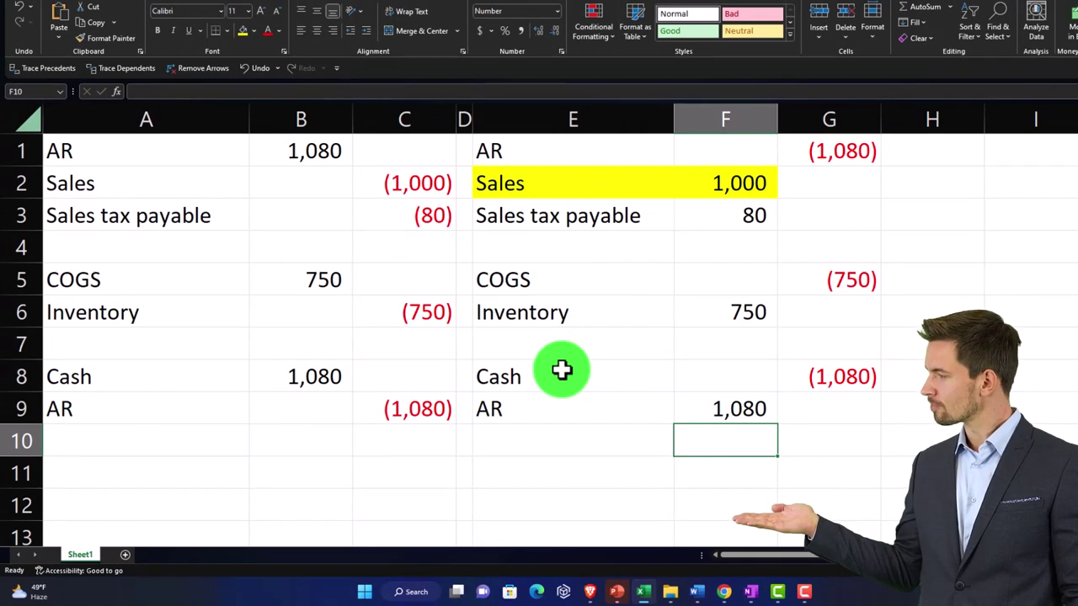
# Step: Select the payment reversal in E8:G9 for comparison, and replace the AR label in E1 with Cash
pyautogui.moveTo(561, 370); pyautogui.dragTo(817, 402)
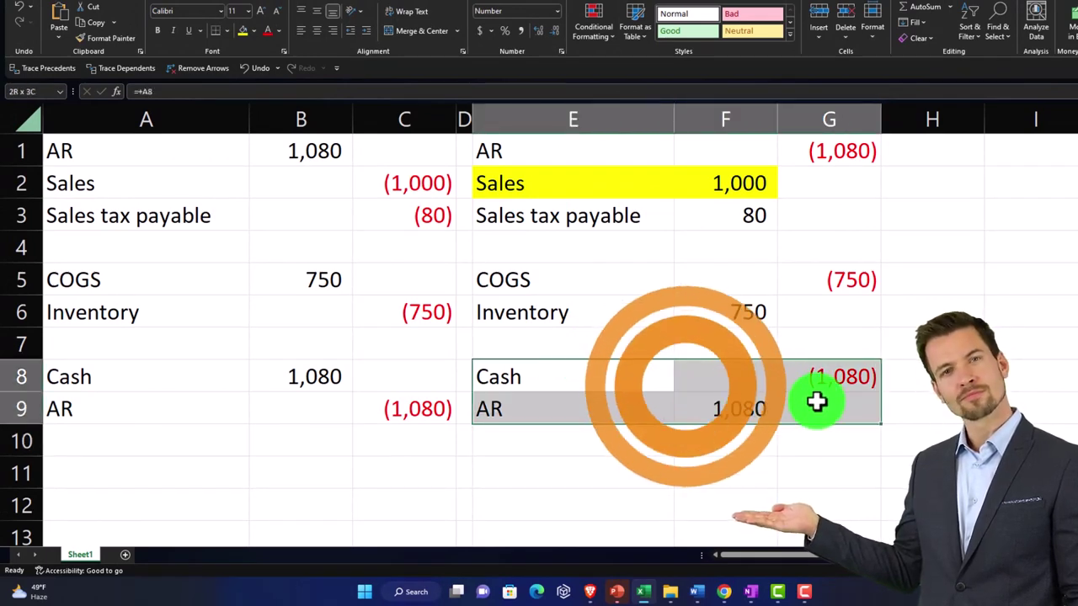
pyautogui.click(549, 153)
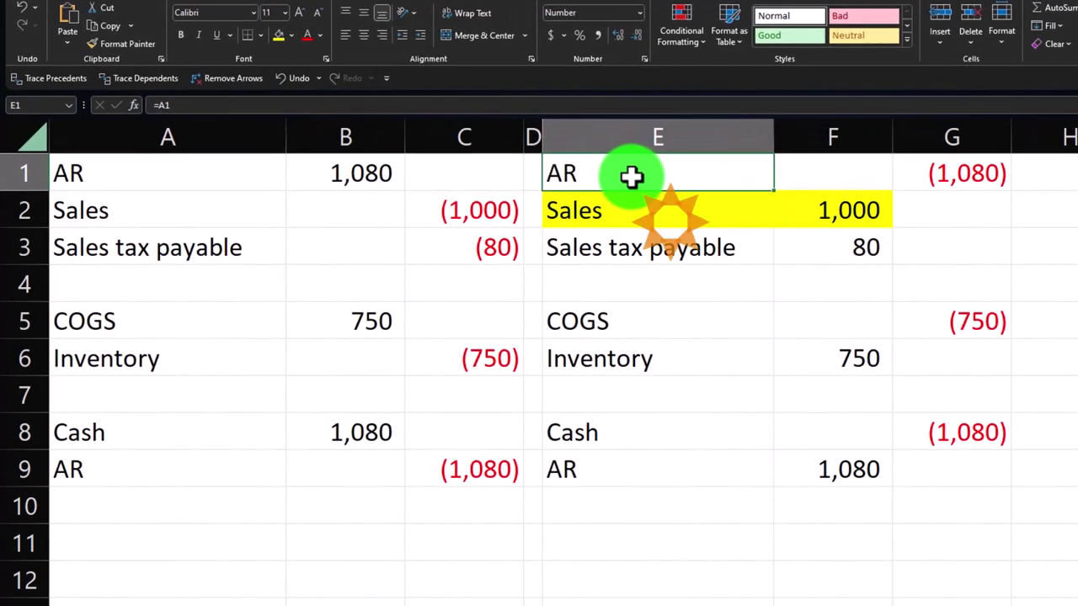
pyautogui.write('Cash')
pyautogui.press('Return')
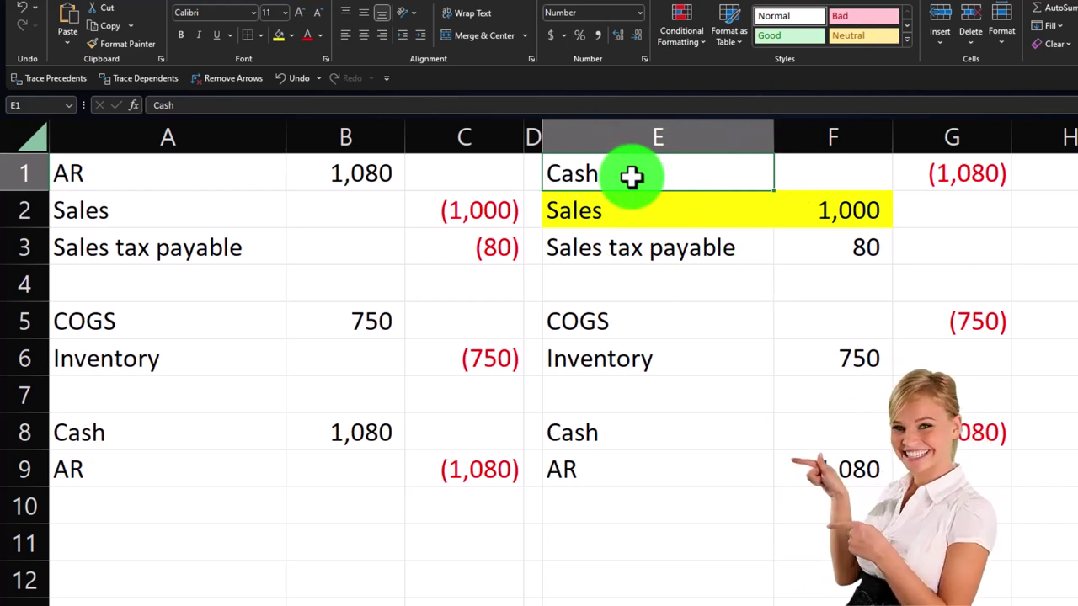
# Step: Compare the cash and AR lines with the refund entry, and clear the payment reversal from E8:G9
pyautogui.moveTo(266, 431); pyautogui.dragTo(458, 470)
pyautogui.click(616, 181)
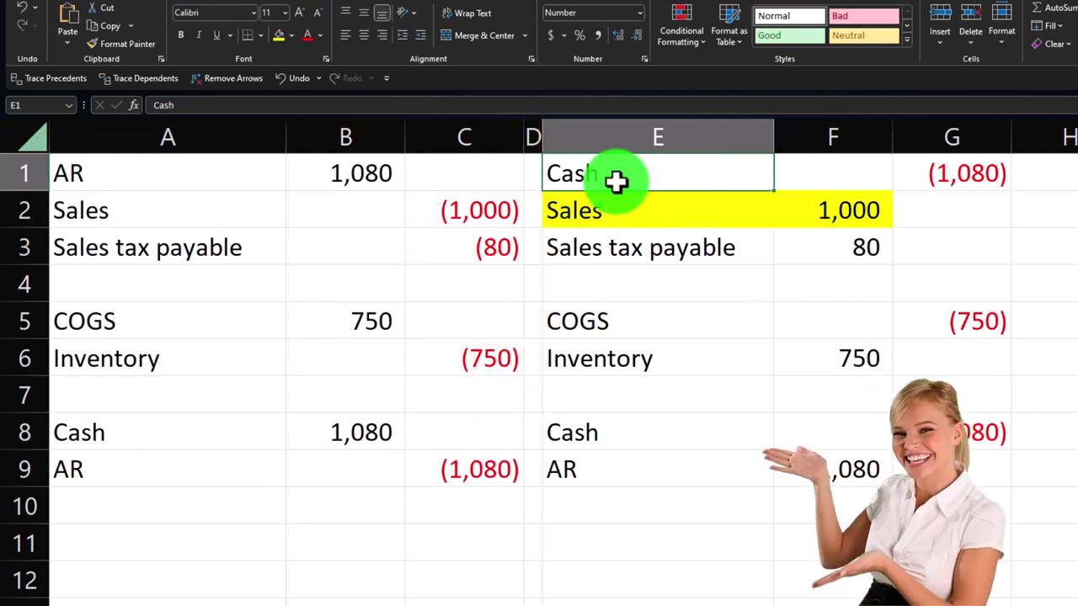
pyautogui.click(135, 175)
pyautogui.press('Right')
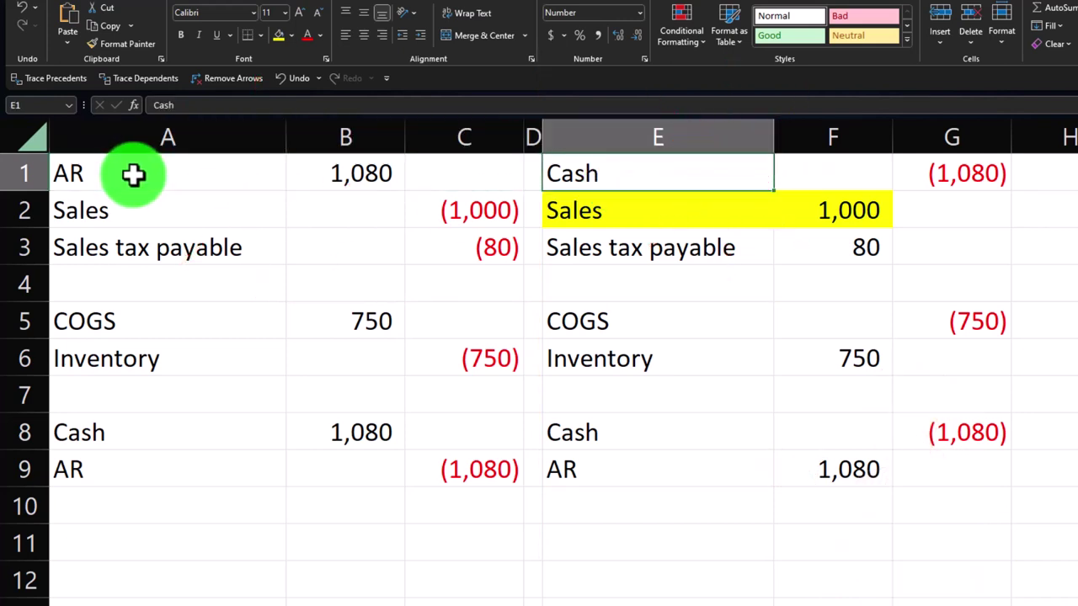
pyautogui.moveTo(678, 444)
pyautogui.mouseDown()
pyautogui.moveTo(866, 446)
pyautogui.moveTo(985, 467)
pyautogui.mouseUp()
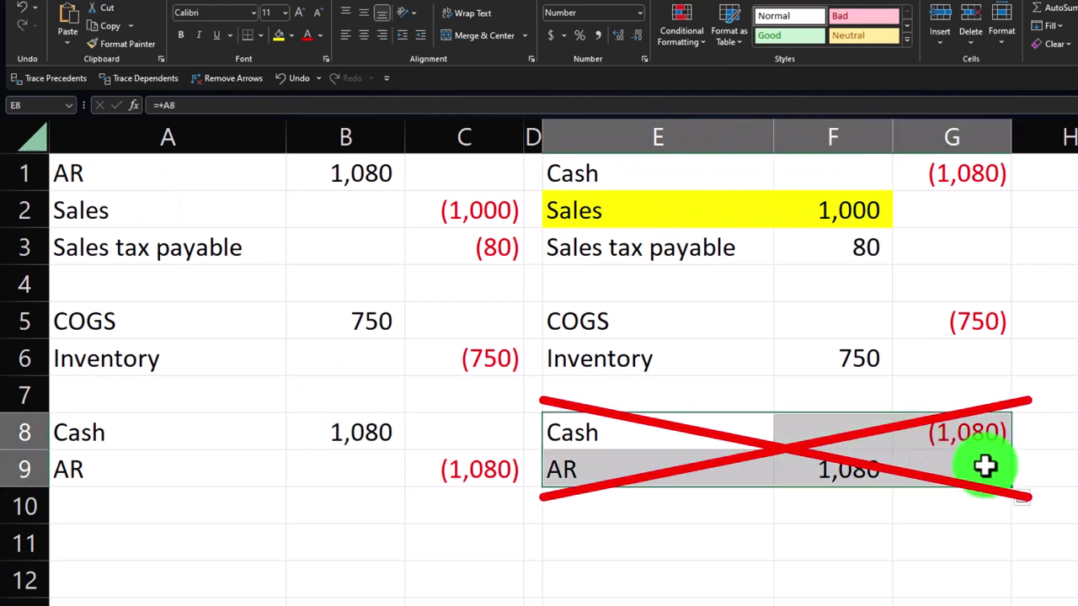
# Step: Go through the refund entry's accounts in column E, from Cash in E1 to Inventory in E6
pyautogui.click(705, 173)
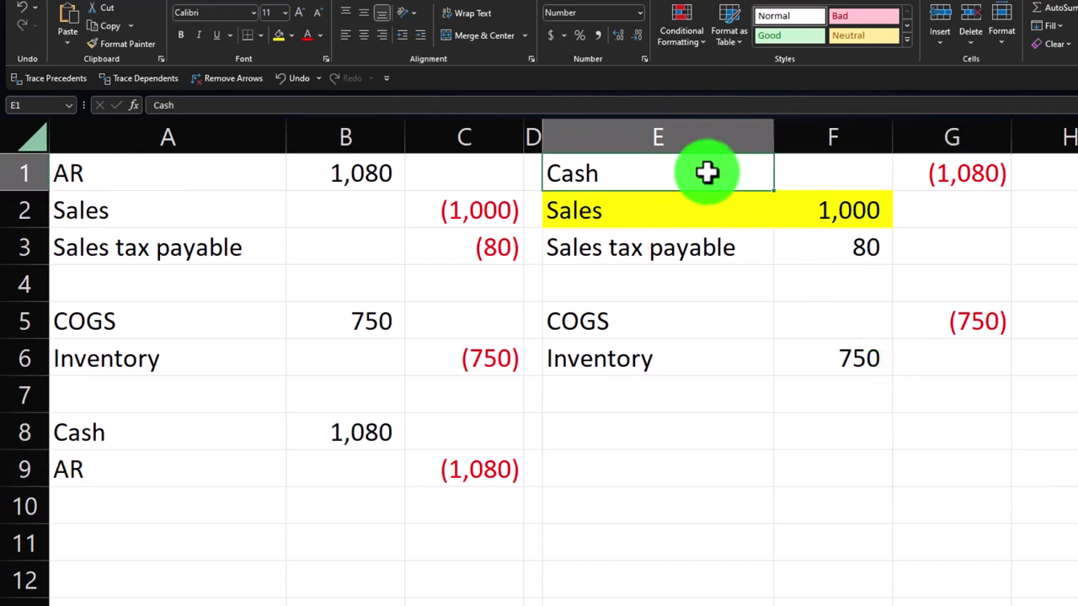
pyautogui.press('Down')
pyautogui.press('Down')
pyautogui.press('Down')
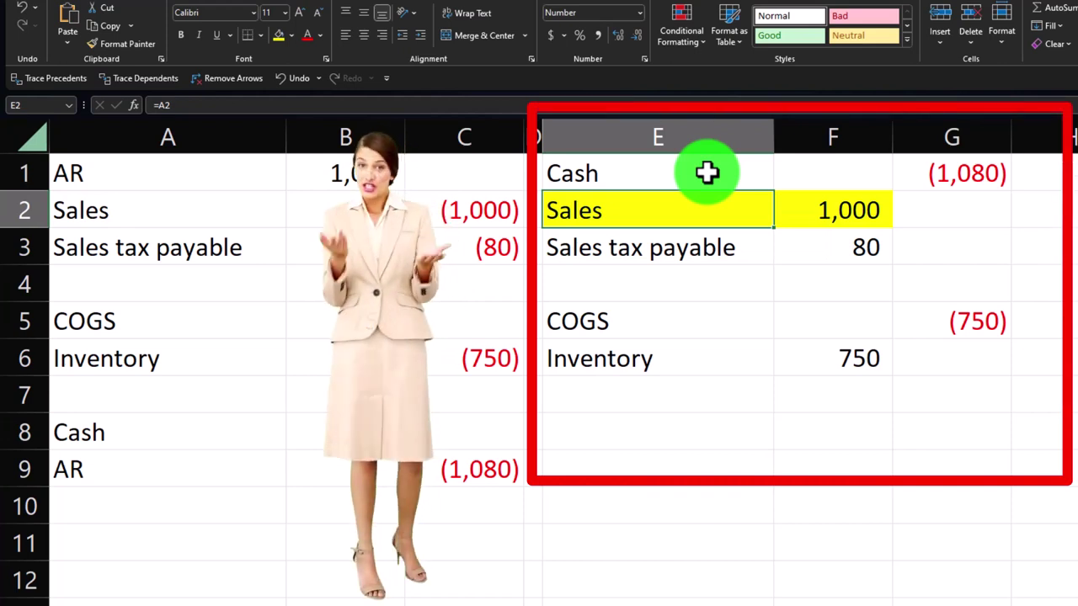
pyautogui.press('Down')
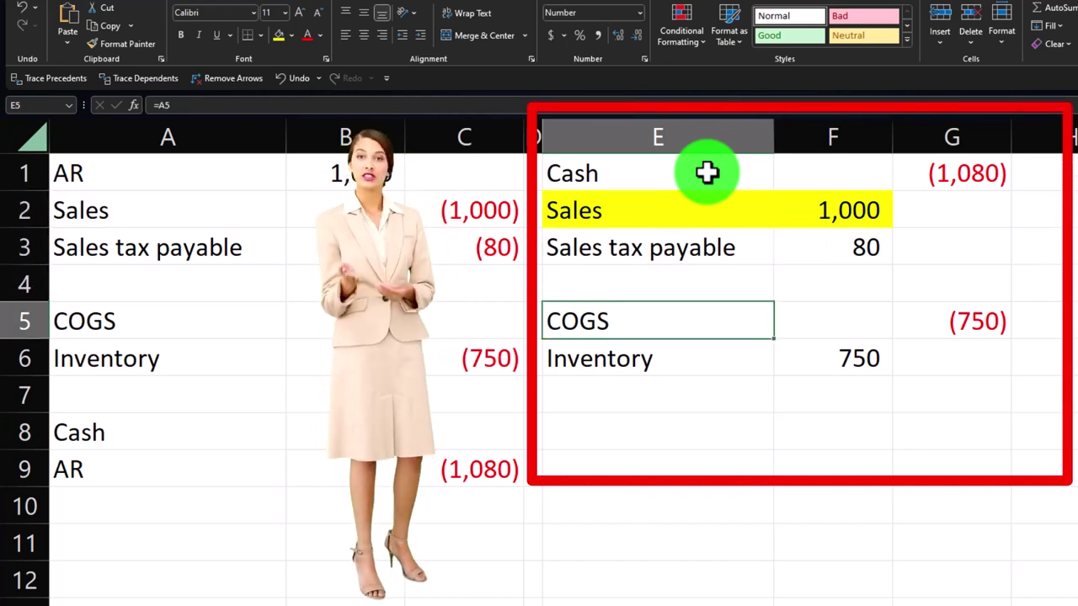
pyautogui.press('Down')
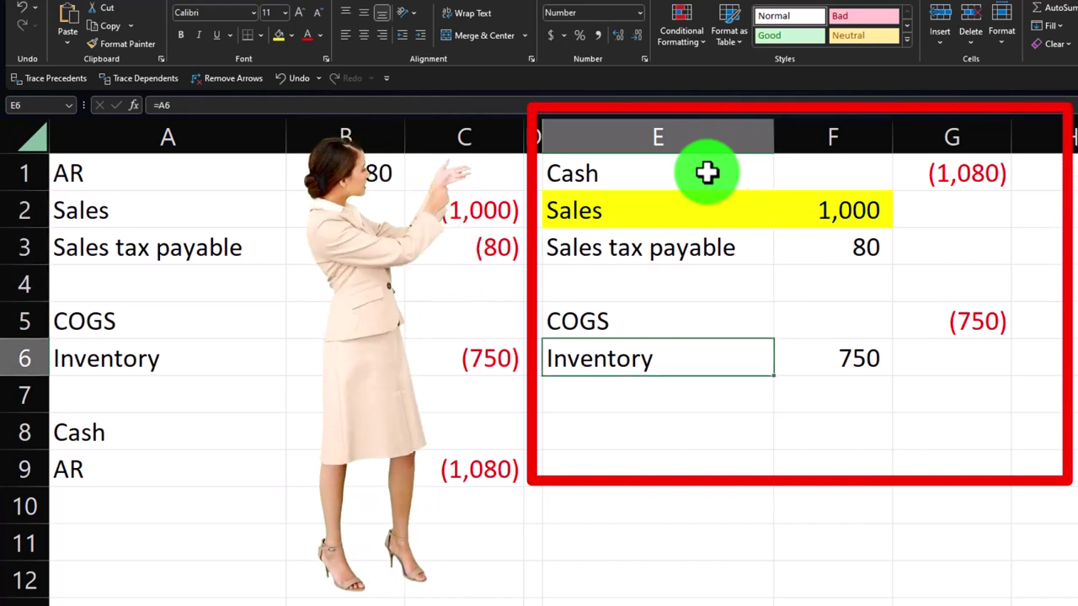
pyautogui.press('Up')
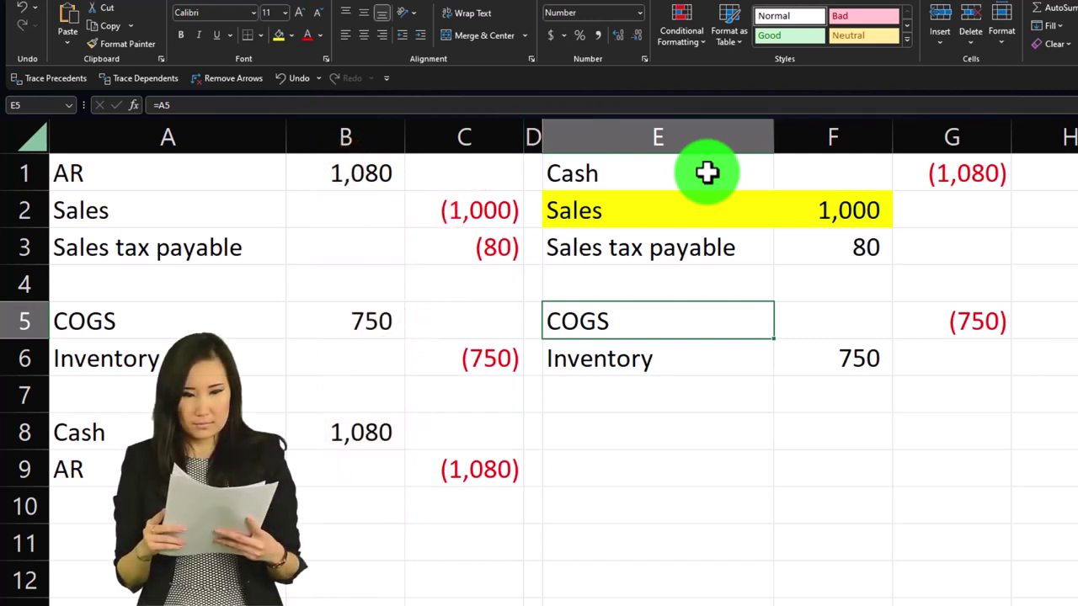
pyautogui.press('Up')
pyautogui.press('Up')
pyautogui.press('Up')
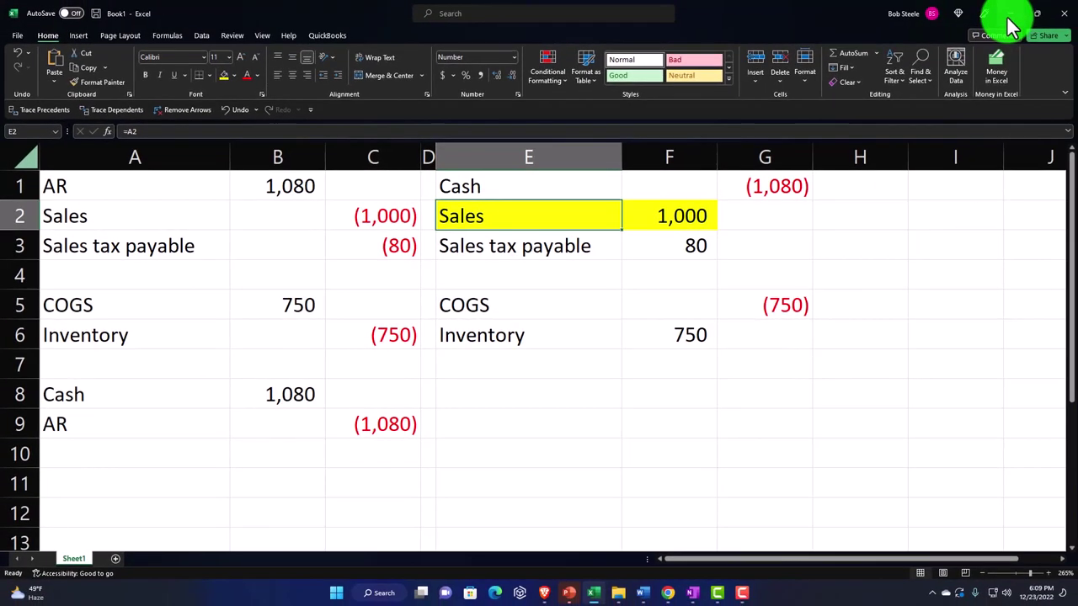
# Step: Switch to QuickBooks Online, save and close the refund receipt for customer AAA, and dismiss the confirmation
pyautogui.click(1008, 18)
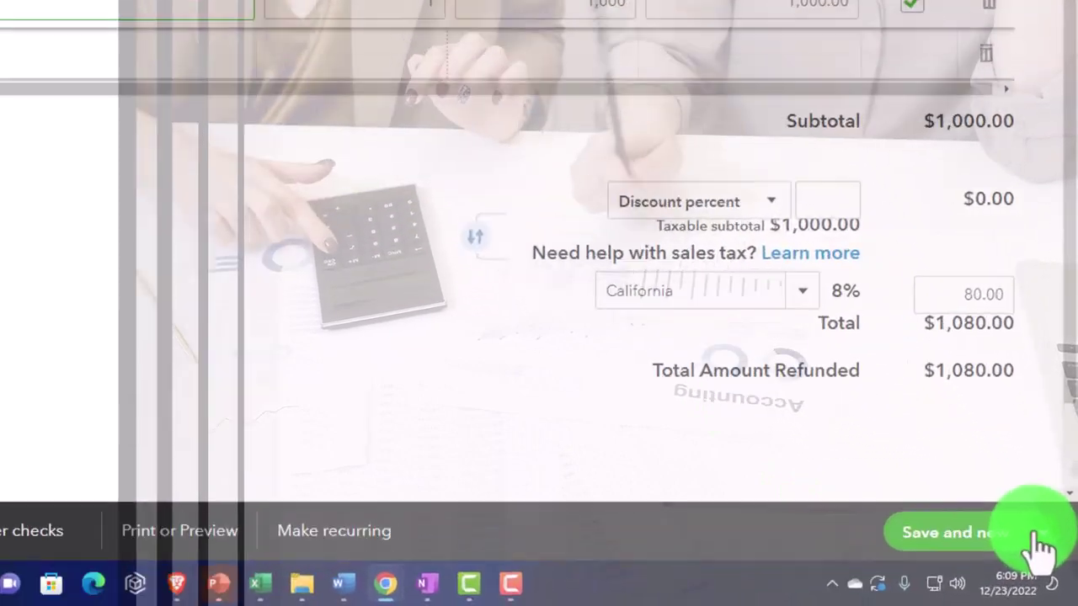
pyautogui.click(1055, 562)
pyautogui.click(956, 475)
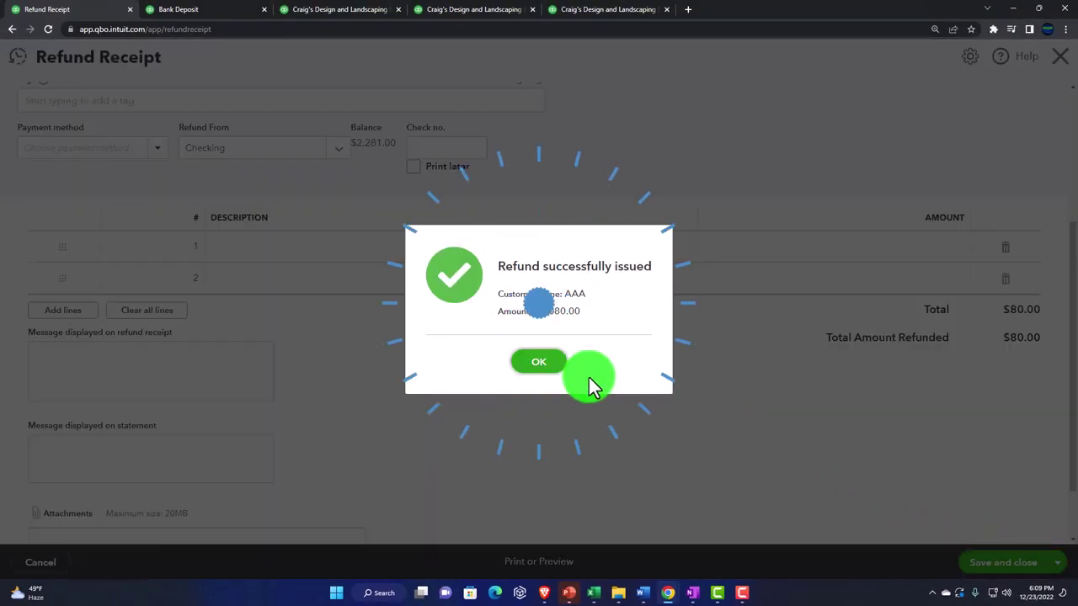
pyautogui.click(539, 362)
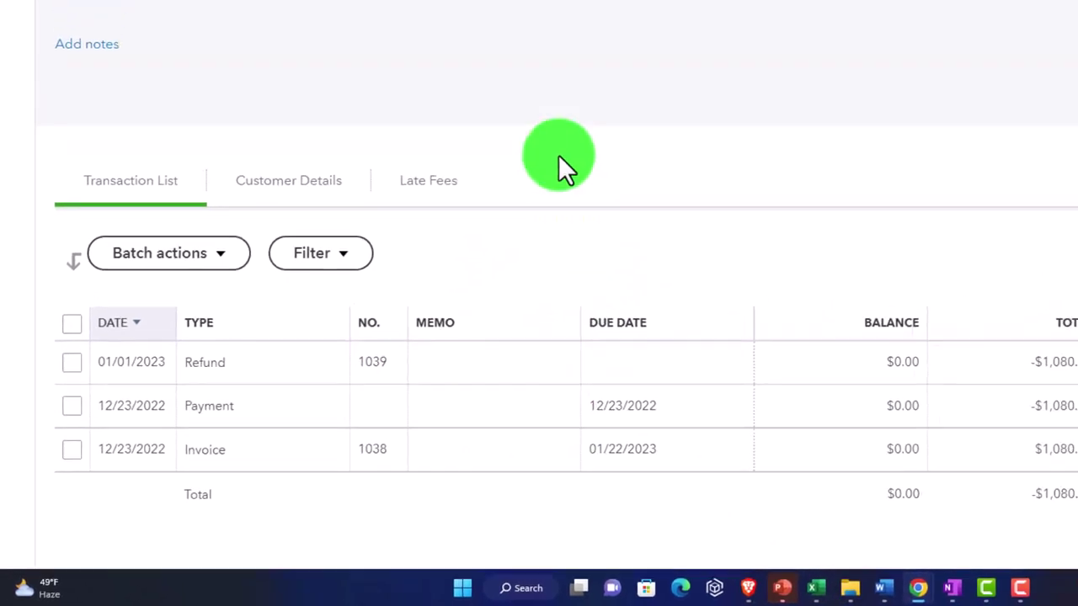
# Step: Set the balance sheet's report period to 01/01/2023 through 12/31/2023 and rerun it
pyautogui.click(336, 10)
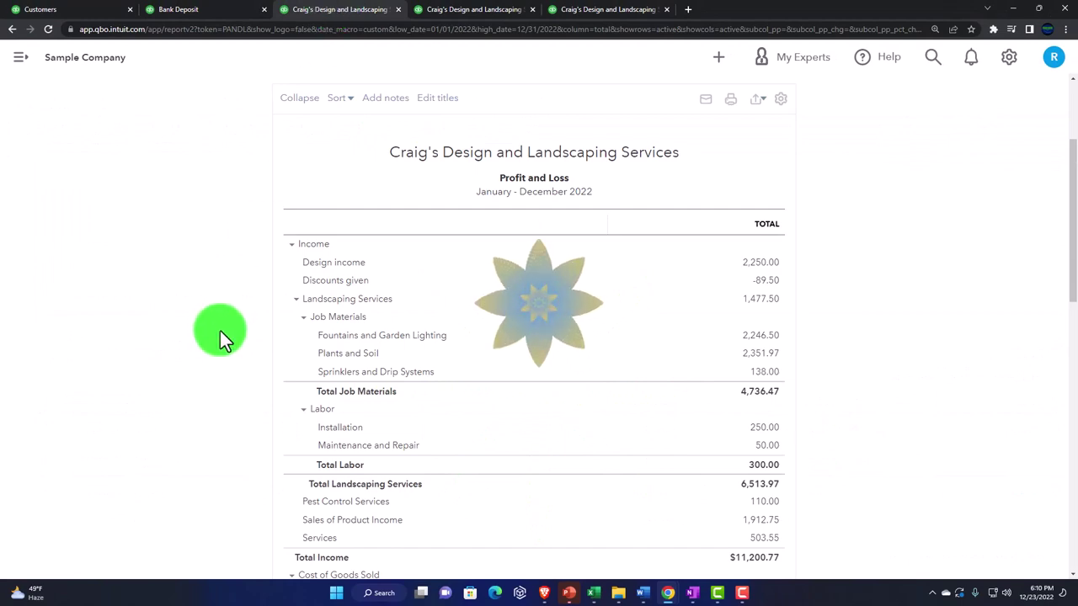
pyautogui.click(221, 10)
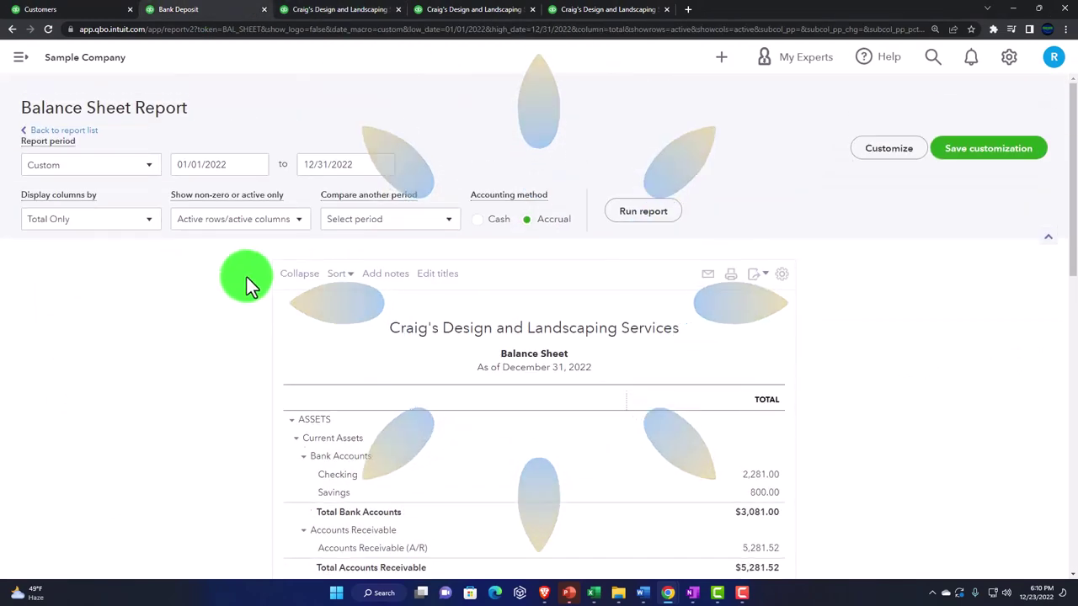
pyautogui.scroll(-3, 250, 372)
pyautogui.hotkey('ctrl', '+')
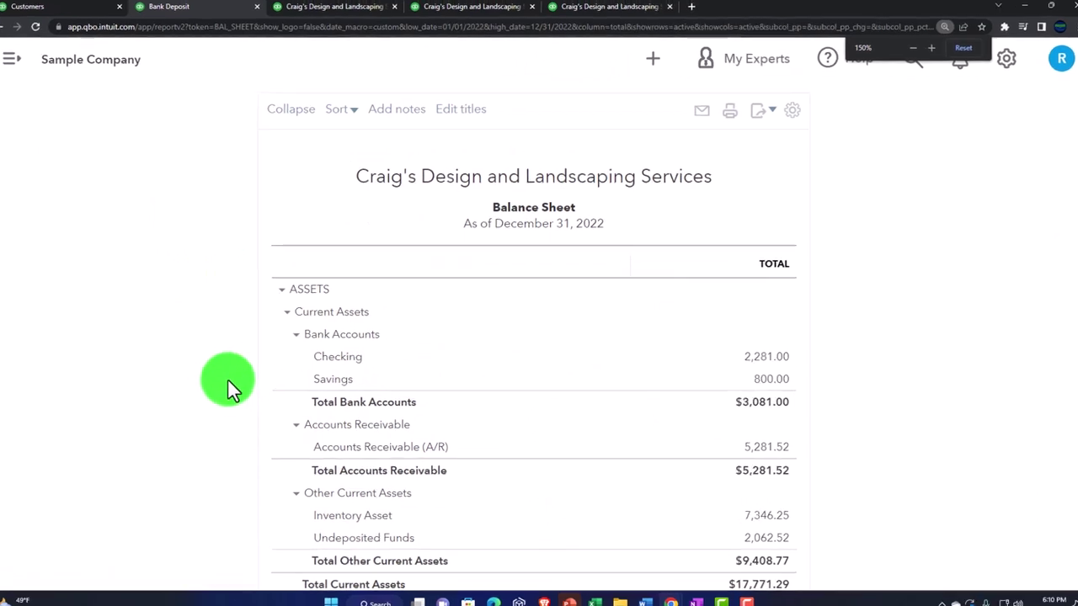
pyautogui.hotkey('ctrl', '+')
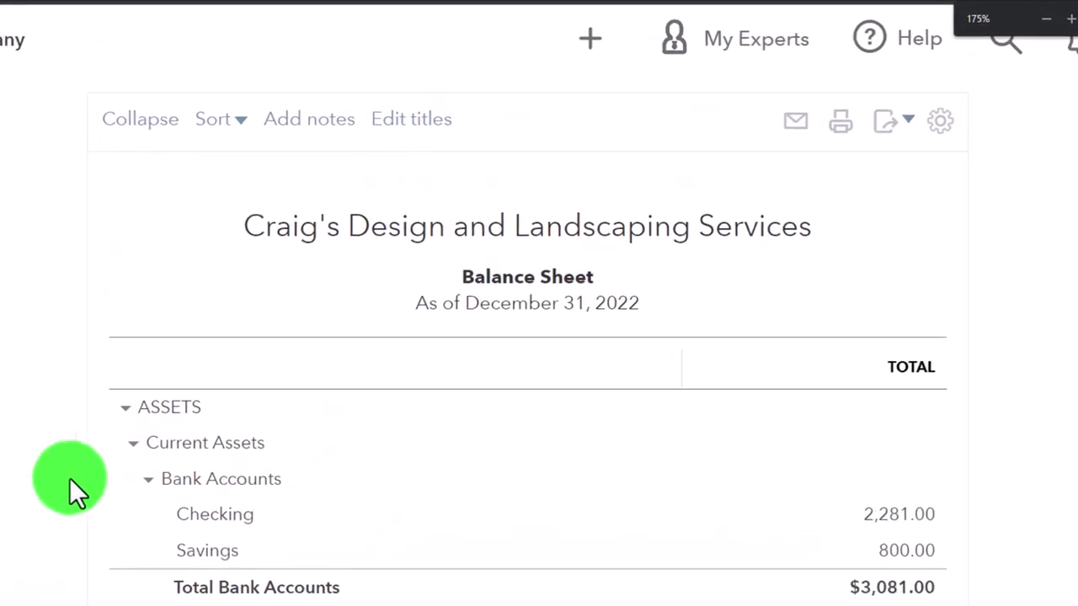
pyautogui.scroll(-1, 215, 380)
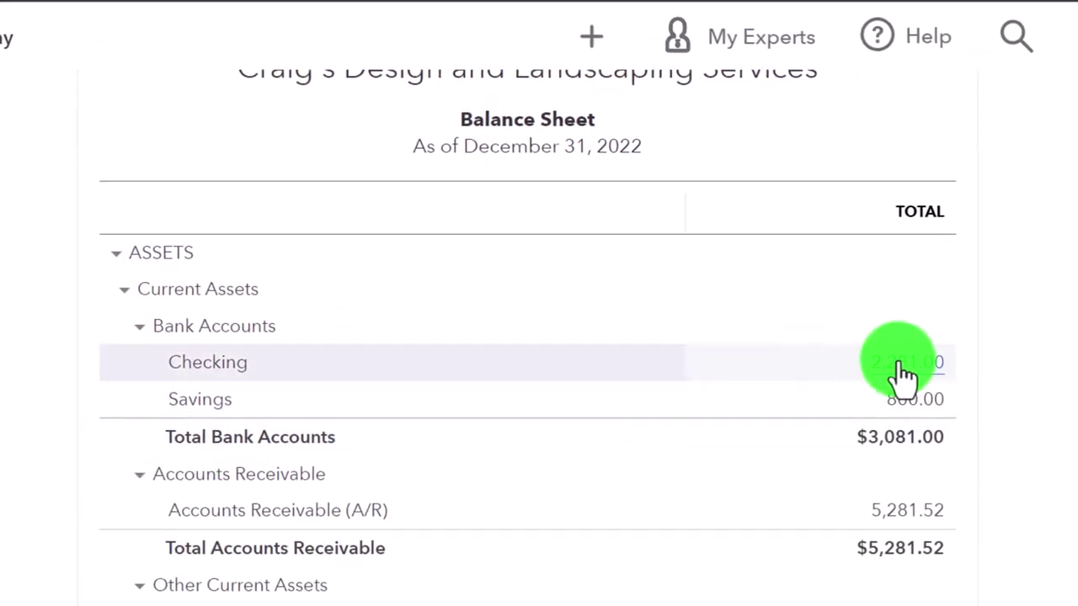
pyautogui.scroll(4, 520, 532)
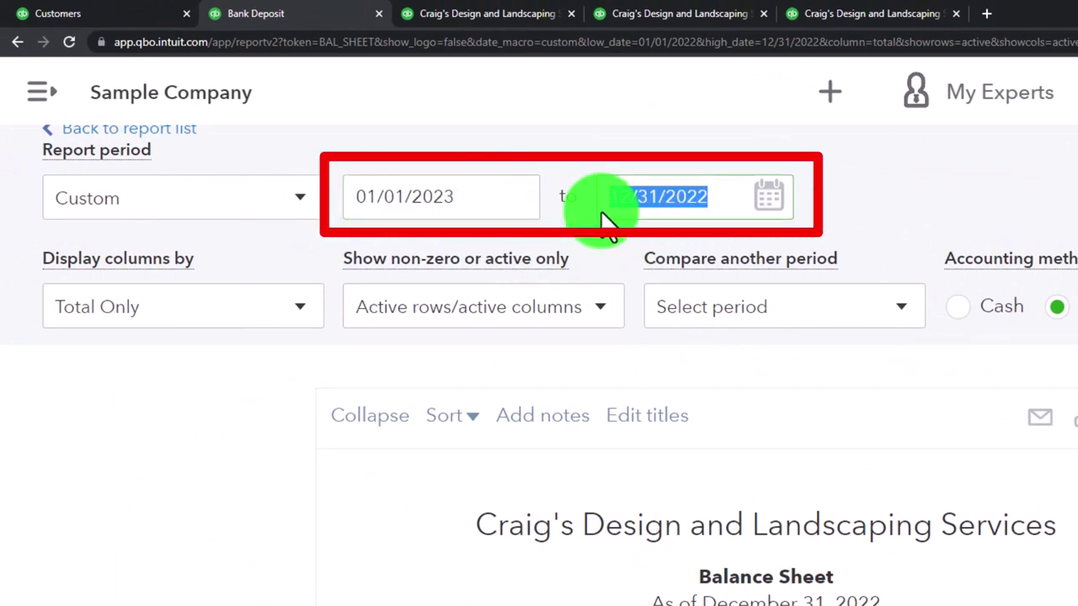
pyautogui.click(720, 192)
pyautogui.write('12/31/2023')
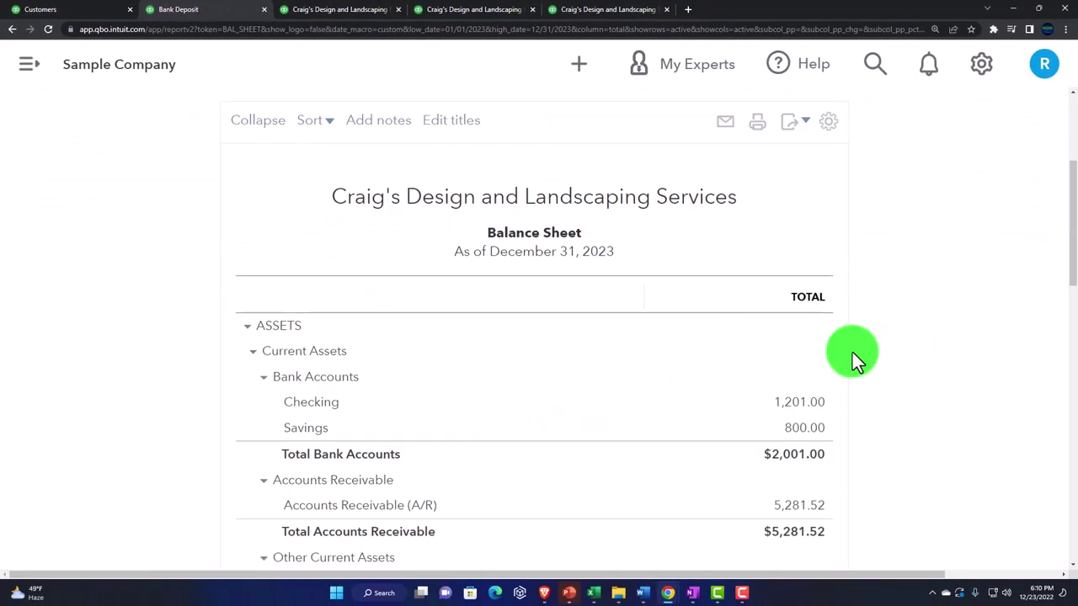
# Step: Open the Checking account's transaction detail and rerun it for 01/01/2022 through 12/31/2023
pyautogui.scroll(-2, 852, 357)
pyautogui.click(817, 301)
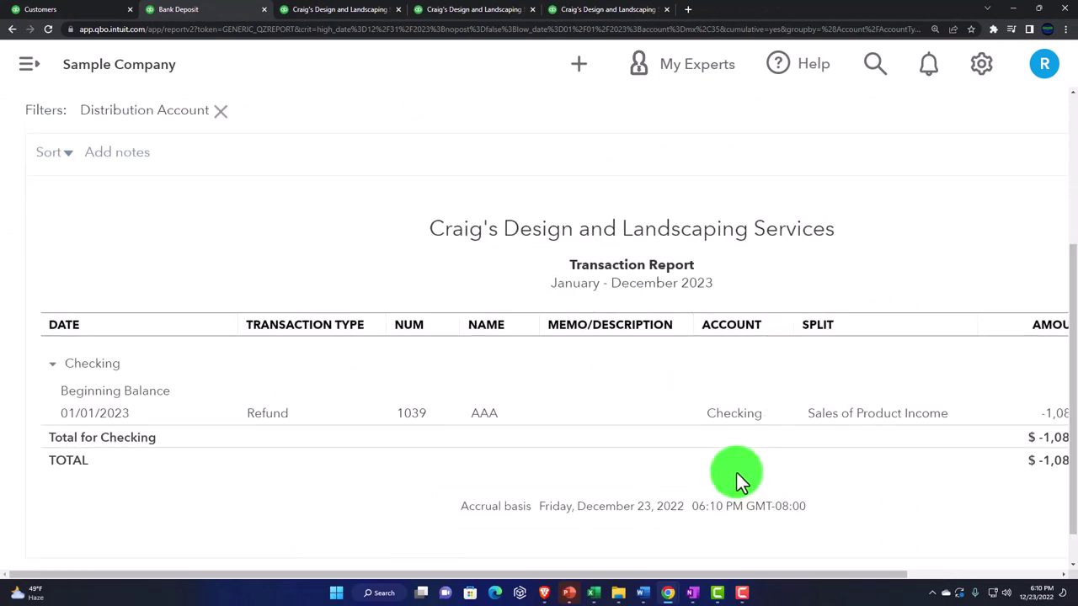
pyautogui.hotkey('ctrl', '-')
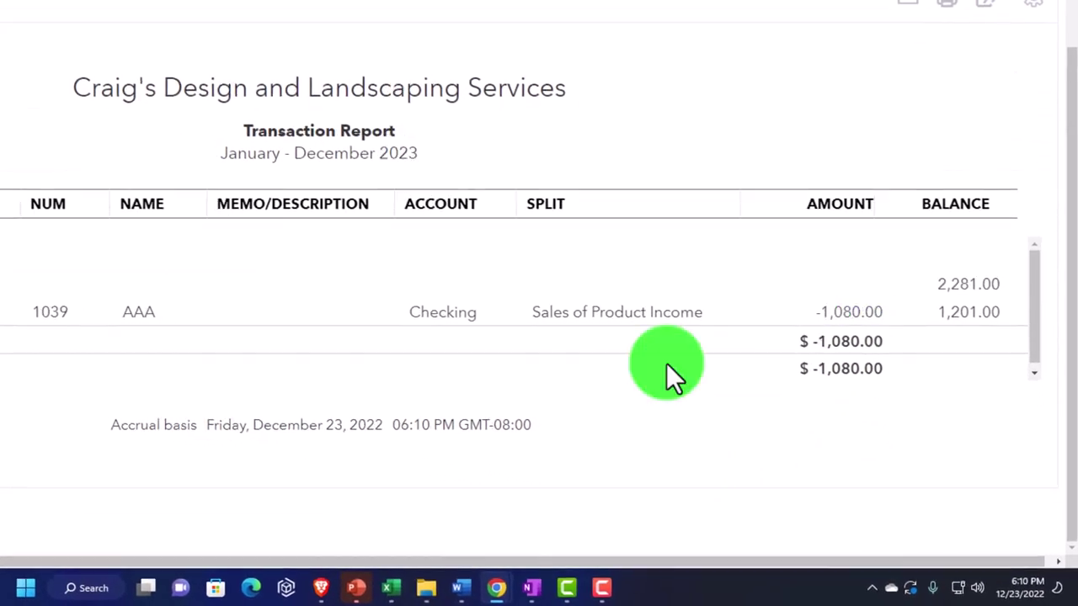
pyautogui.scroll(5, 666, 363)
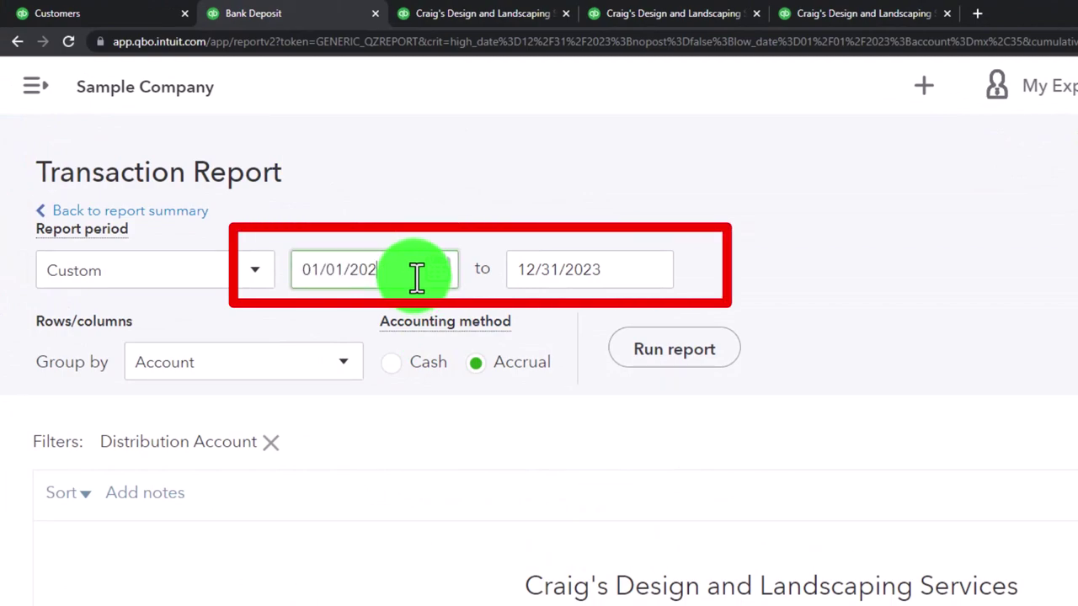
pyautogui.click(673, 349)
# Step: Find customer AAA's refund dated 01/01/2023 in the Checking transactions, open its refund receipt for review, and close it
pyautogui.scroll(-5, 589, 370)
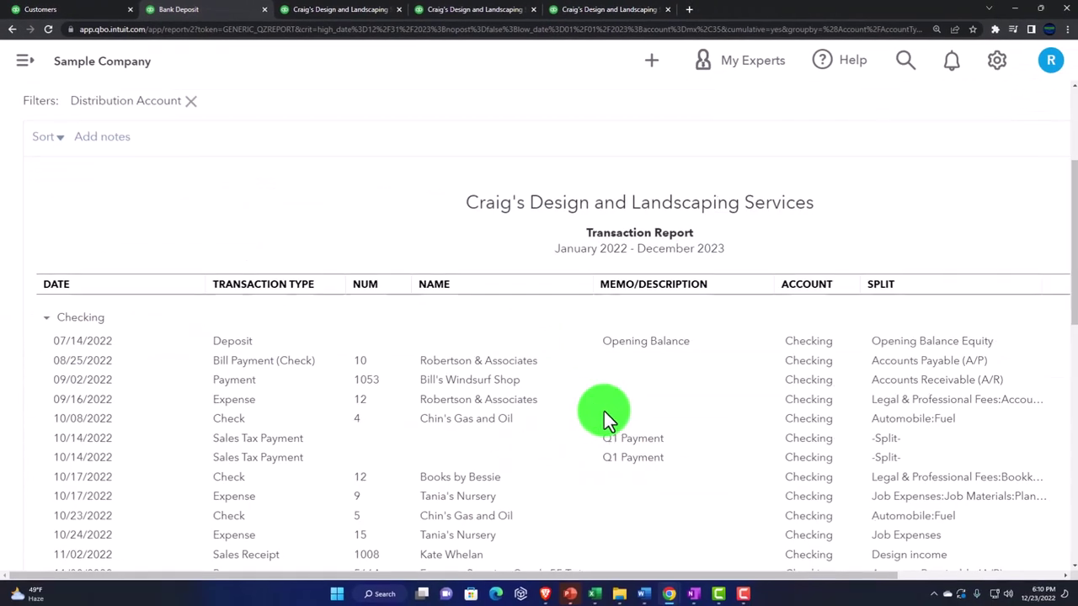
pyautogui.scroll(-10, 618, 421)
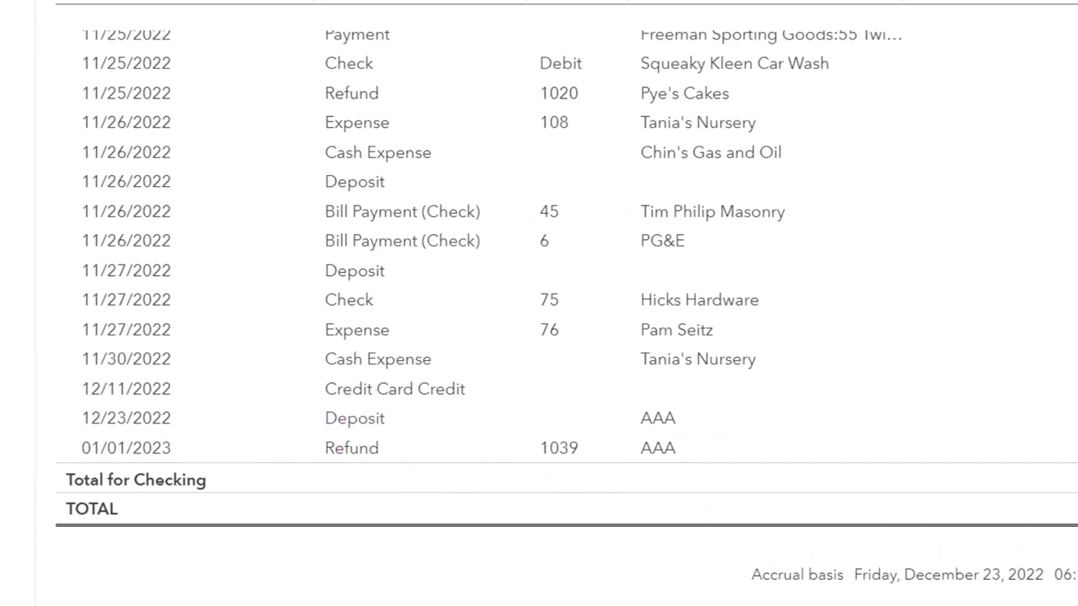
pyautogui.click(880, 436)
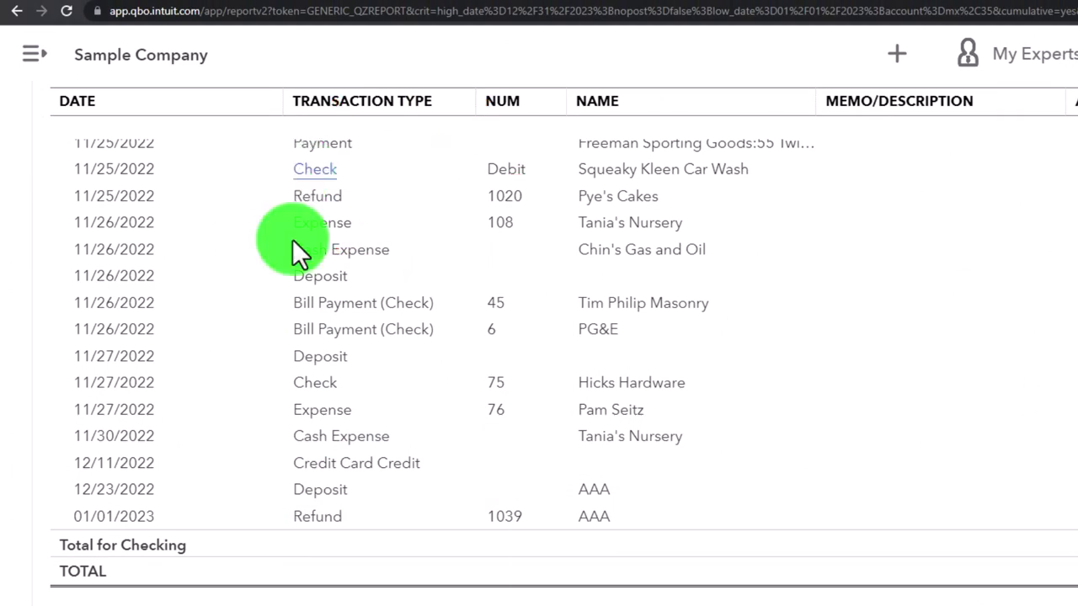
pyautogui.hscroll(3, 312, 513)
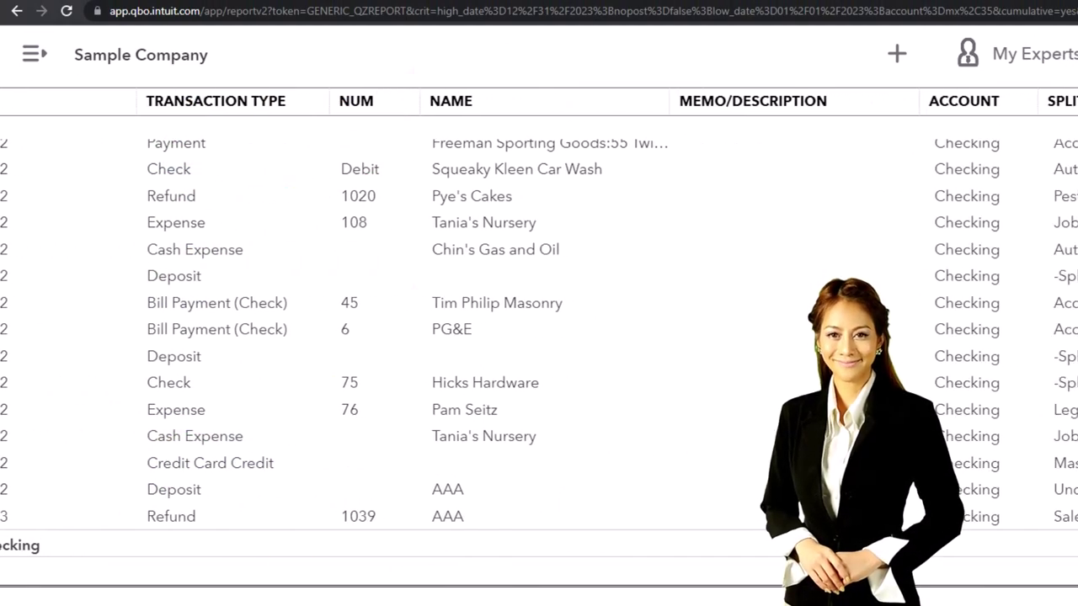
pyautogui.hscroll(-3, 312, 513)
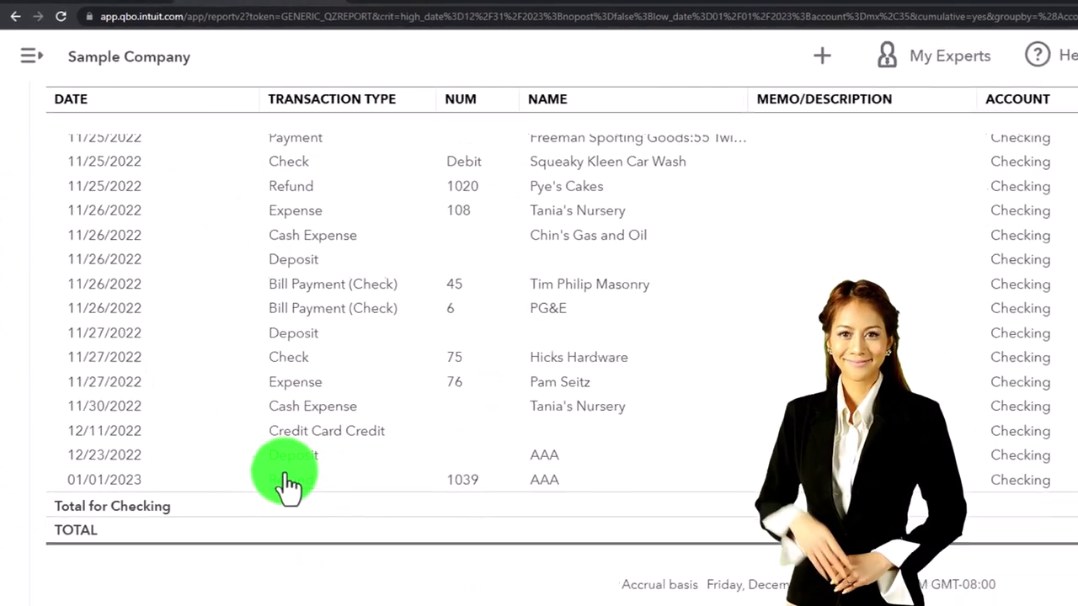
pyautogui.click(286, 484)
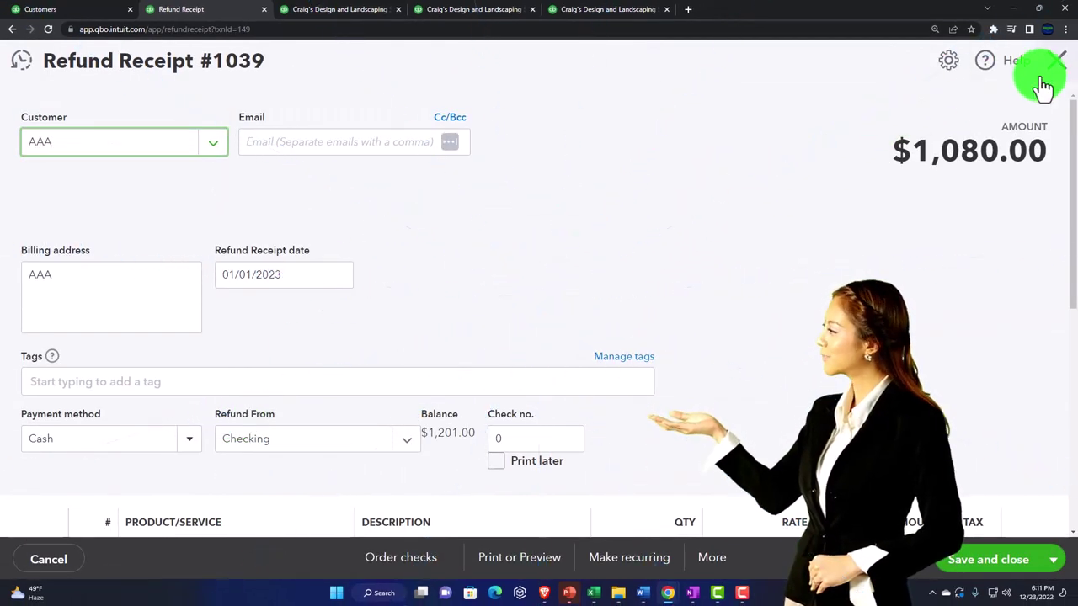
pyautogui.click(1055, 71)
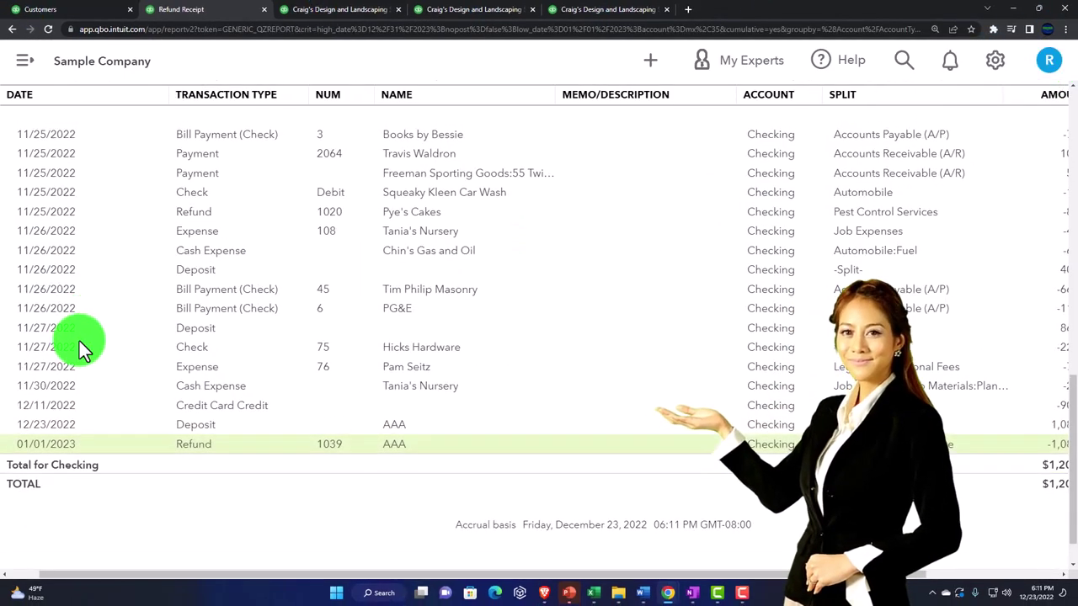
# Step: Return from the Checking transaction report to the balance sheet summary
pyautogui.scroll(5, 52, 344)
pyautogui.scroll(8, 51, 344)
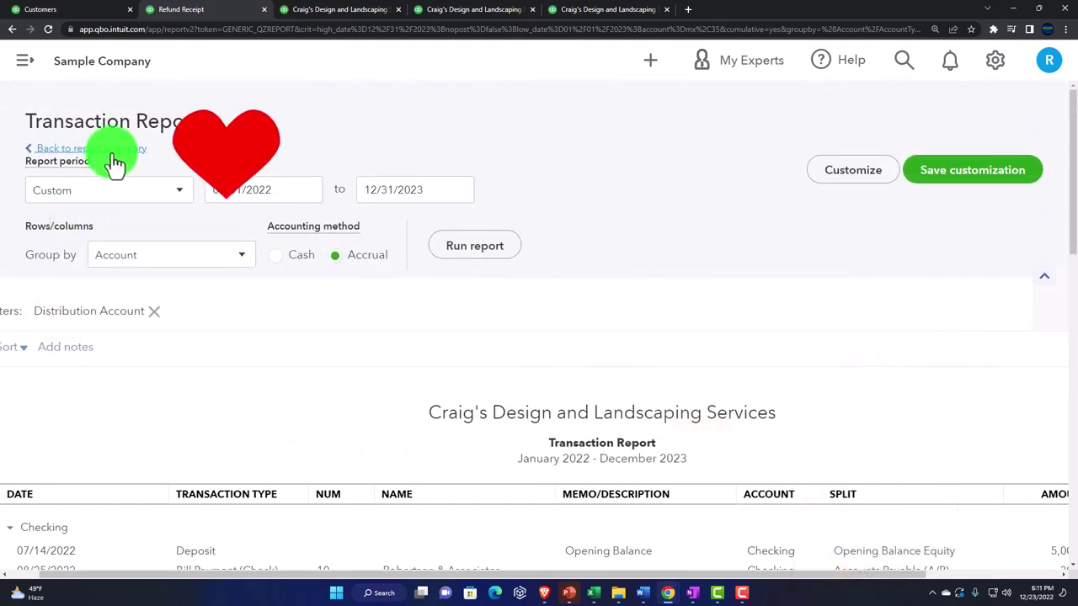
pyautogui.click(112, 176)
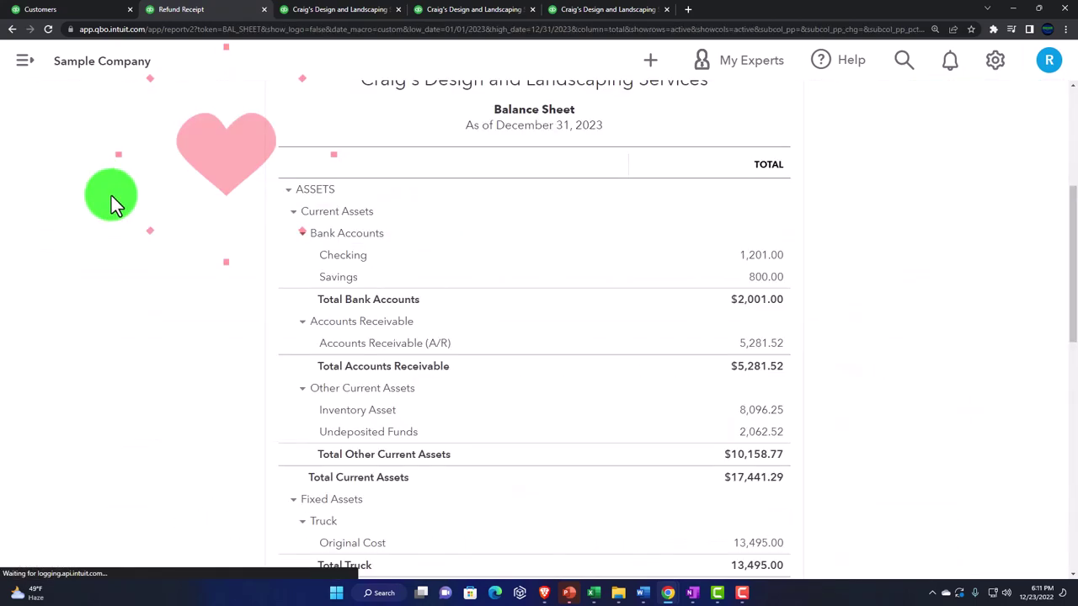
# Step: Set the Profit and Loss report's period to 01/01/2023 through 12/31/2023 and rerun it
pyautogui.click(341, 10)
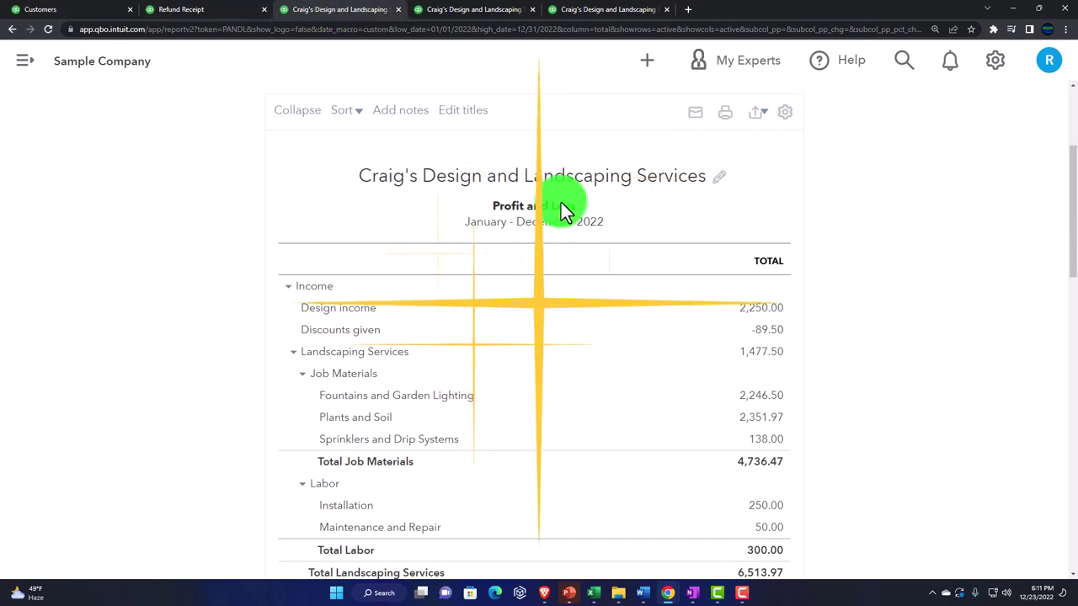
pyautogui.scroll(3, 564, 207)
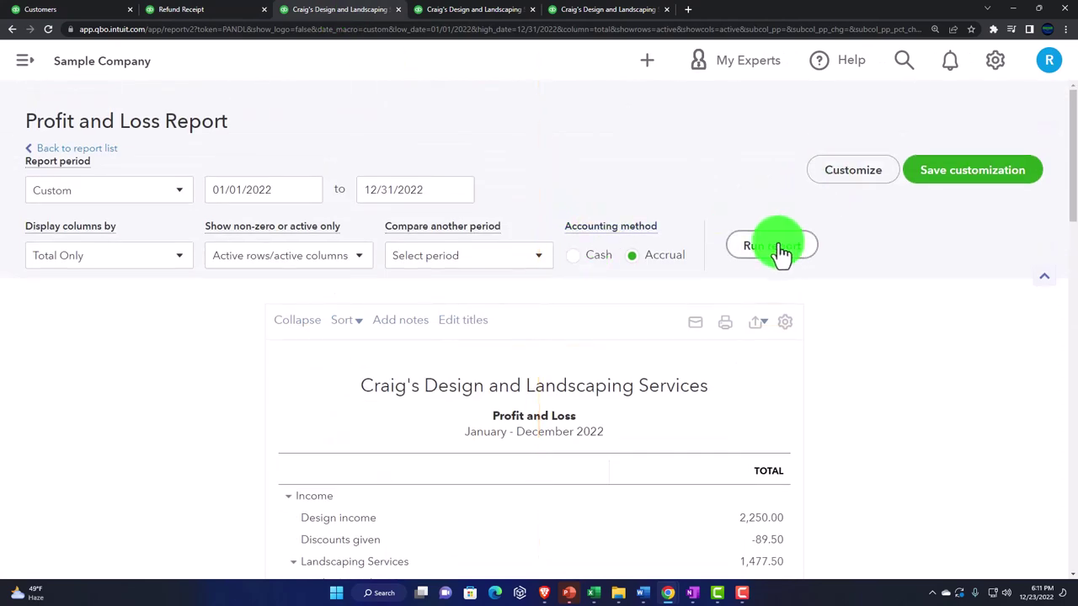
pyautogui.scroll(-3, 251, 433)
pyautogui.hotkey('ctrl', '+')
pyautogui.scroll(3, 237, 437)
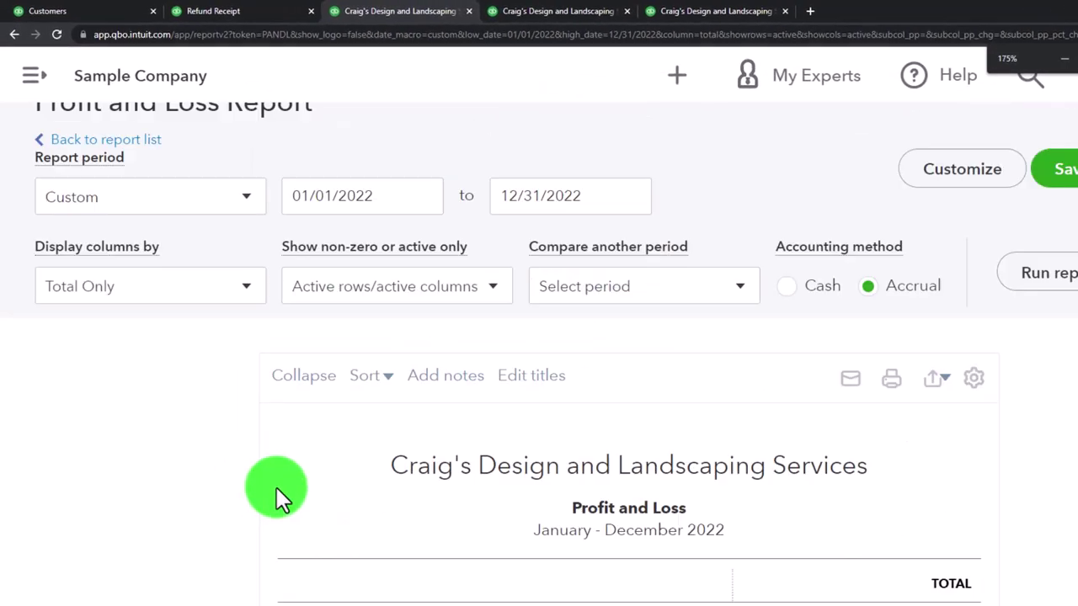
pyautogui.click(390, 232)
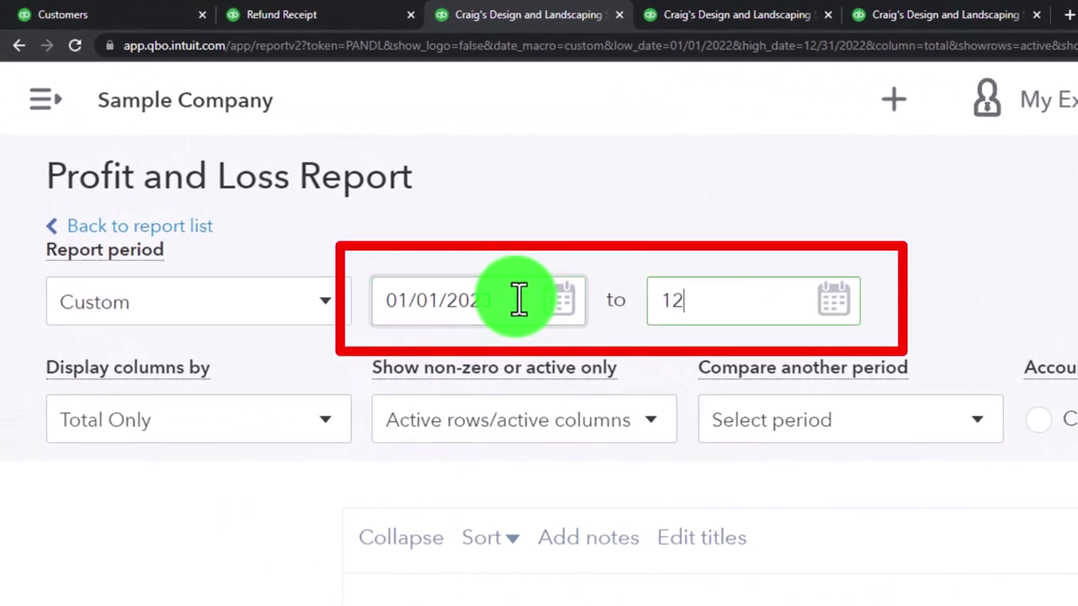
pyautogui.write('12312023')
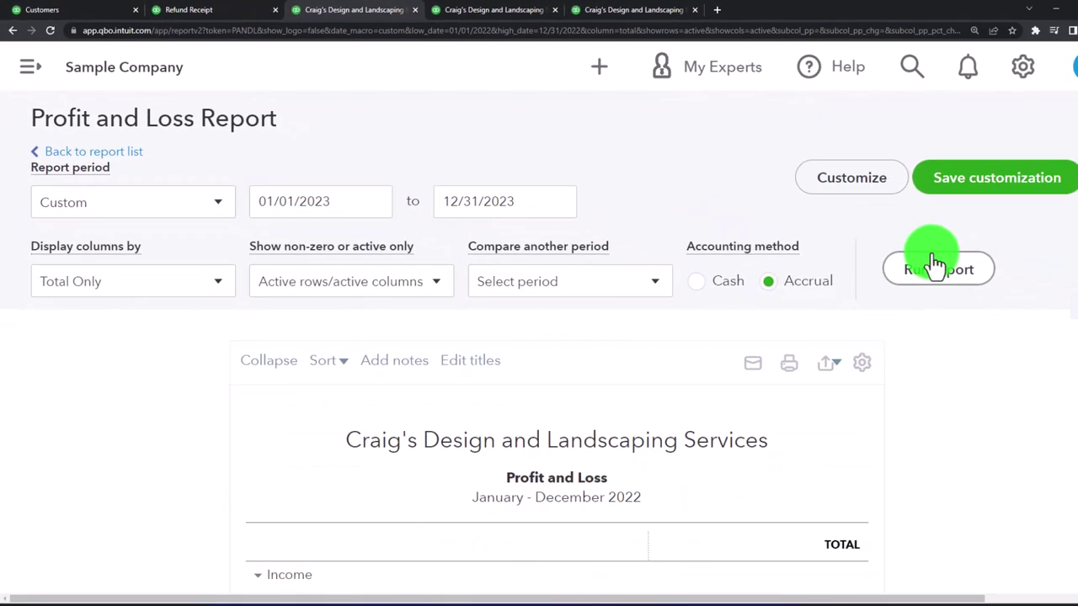
pyautogui.click(933, 258)
# Step: Open the Sales of Product Income account's transaction detail and rerun it for 01/01/2022 through 12/31/2023
pyautogui.scroll(-3, 884, 328)
pyautogui.scroll(-2, 879, 329)
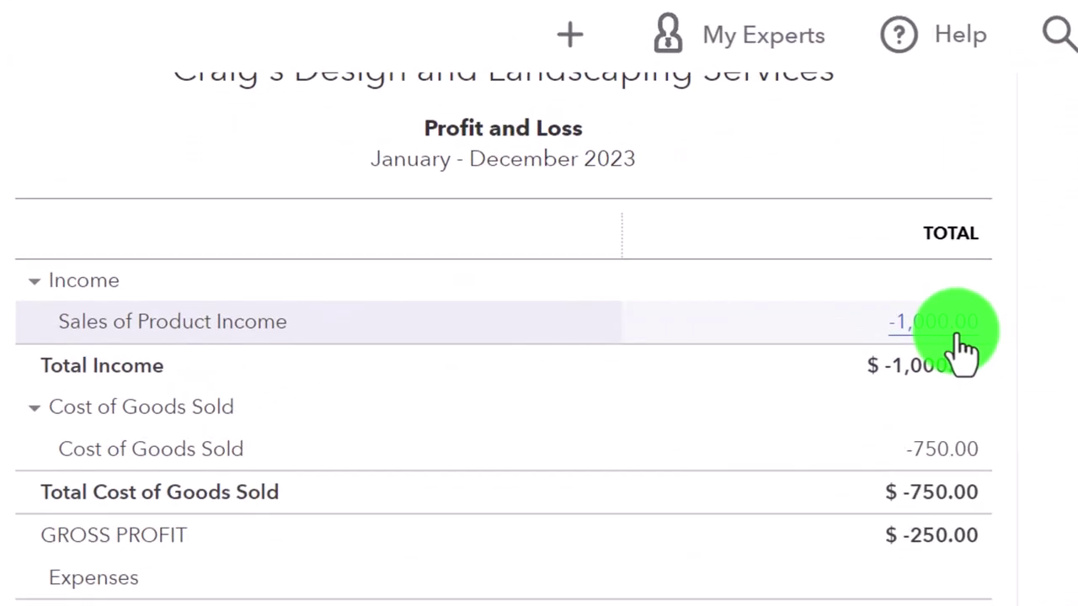
pyautogui.click(957, 335)
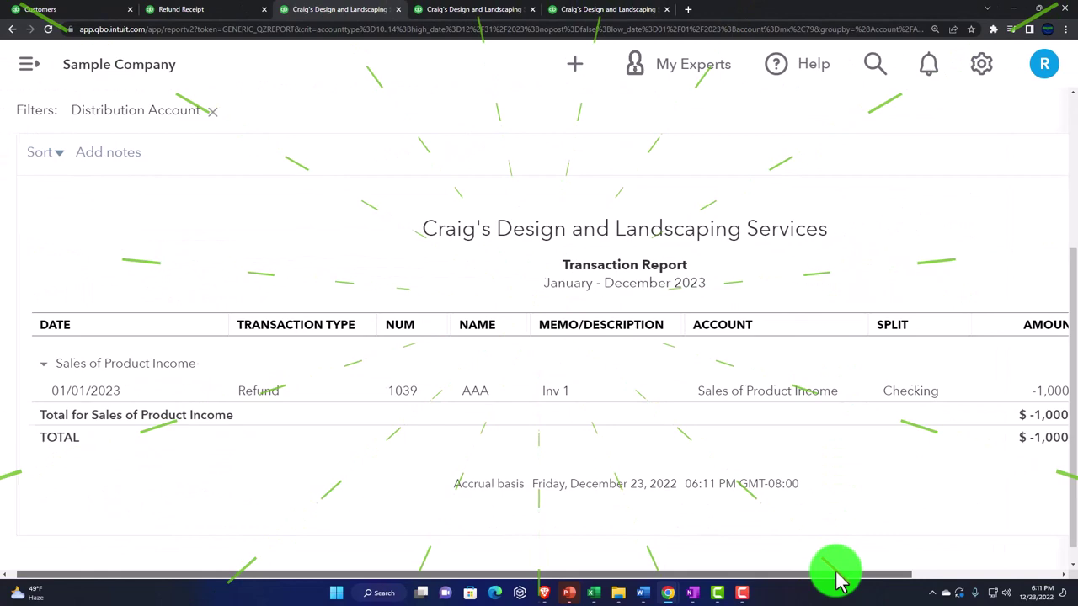
pyautogui.moveTo(837, 576); pyautogui.dragTo(880, 577)
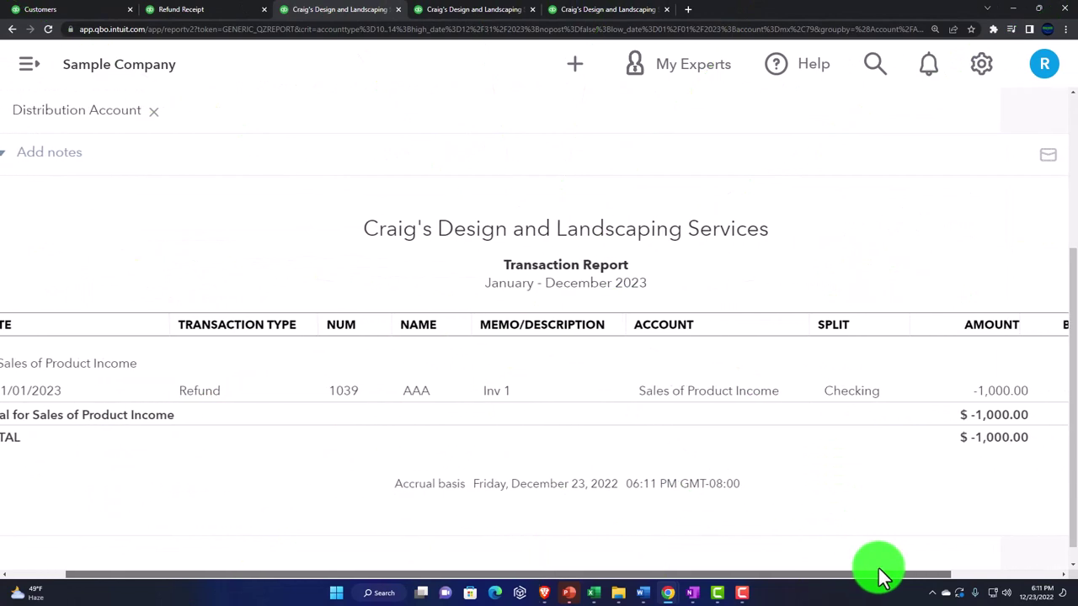
pyautogui.scroll(3, 386, 420)
pyautogui.click(337, 214)
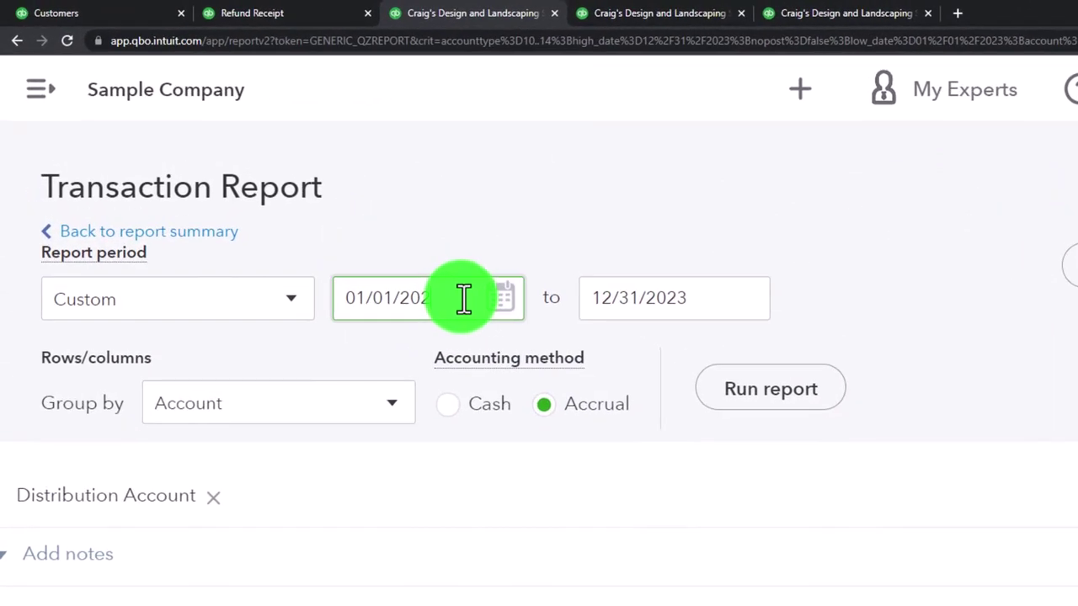
pyautogui.write('2')
pyautogui.press('Tab')
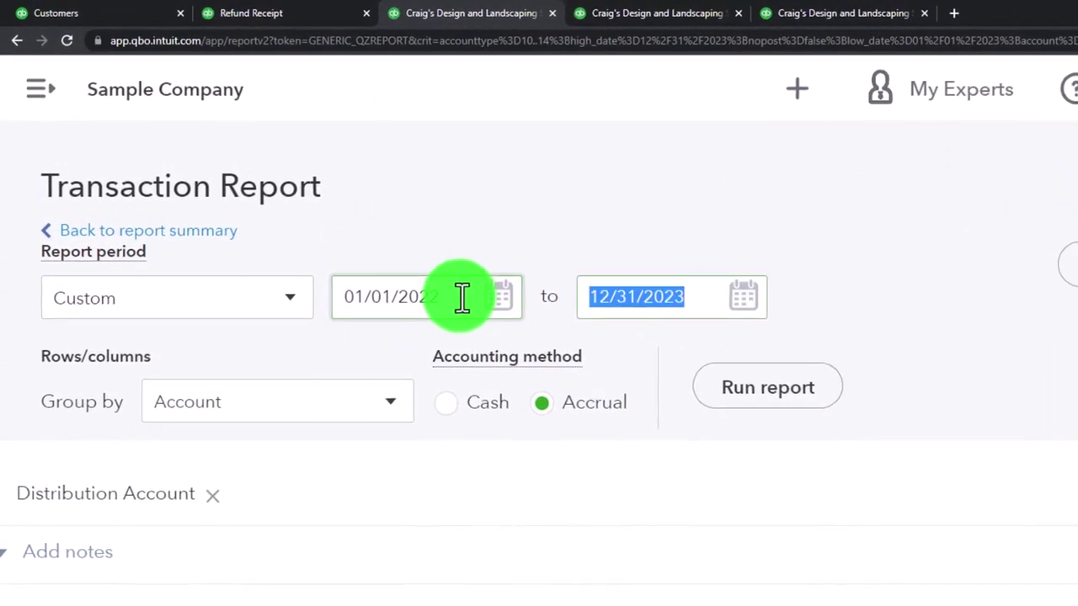
pyautogui.click(753, 389)
# Step: Review customer AAA's invoice and refund in the Sales of Product Income transactions, and return to the Profit and Loss summary
pyautogui.scroll(-3, 538, 336)
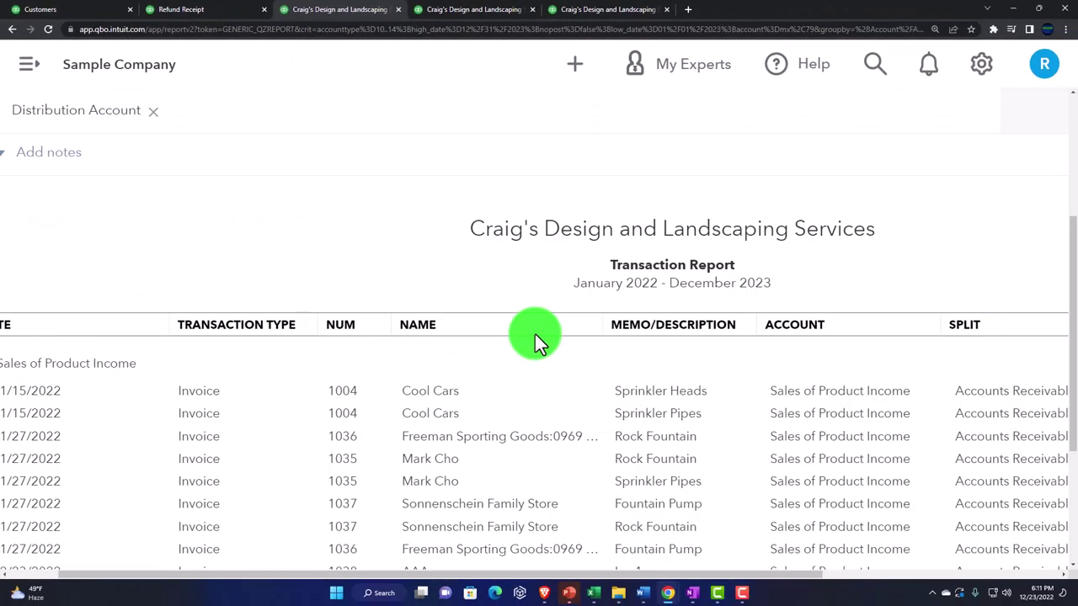
pyautogui.scroll(-2, 535, 336)
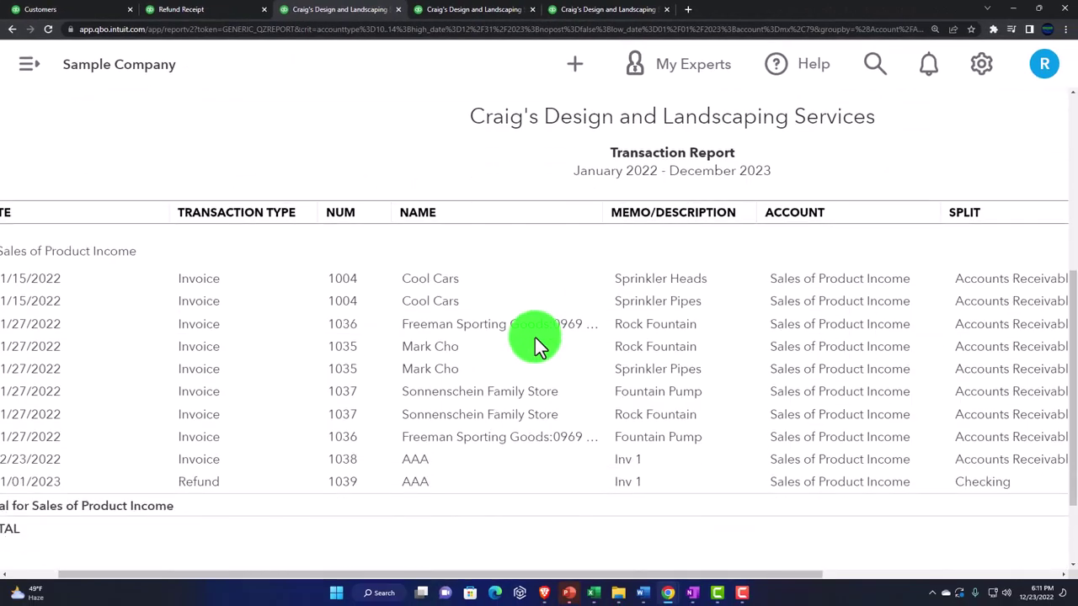
pyautogui.hotkey('ctrl', '-')
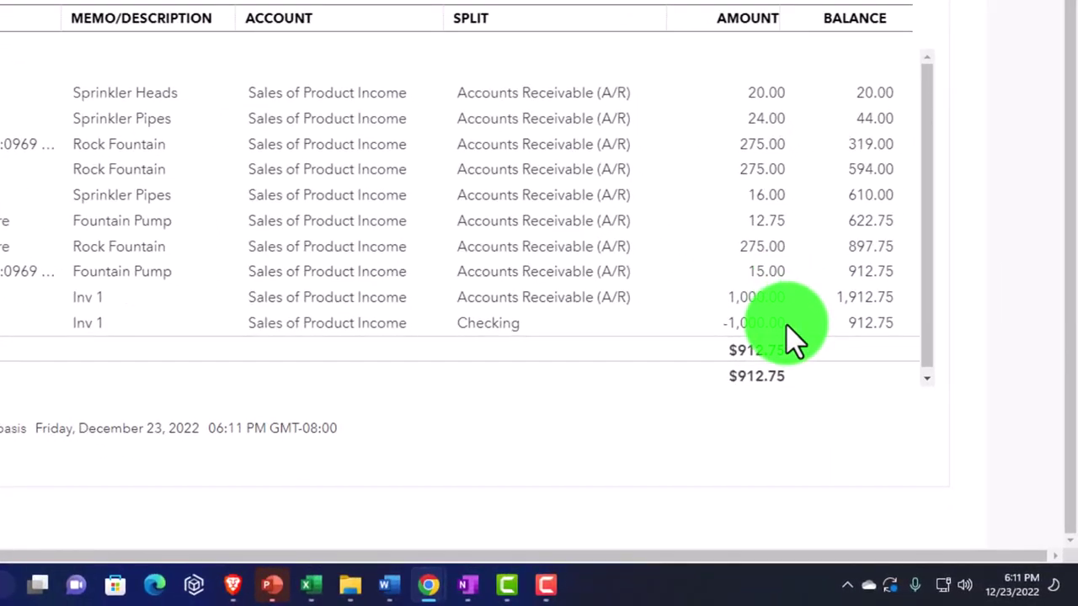
pyautogui.scroll(4, 472, 336)
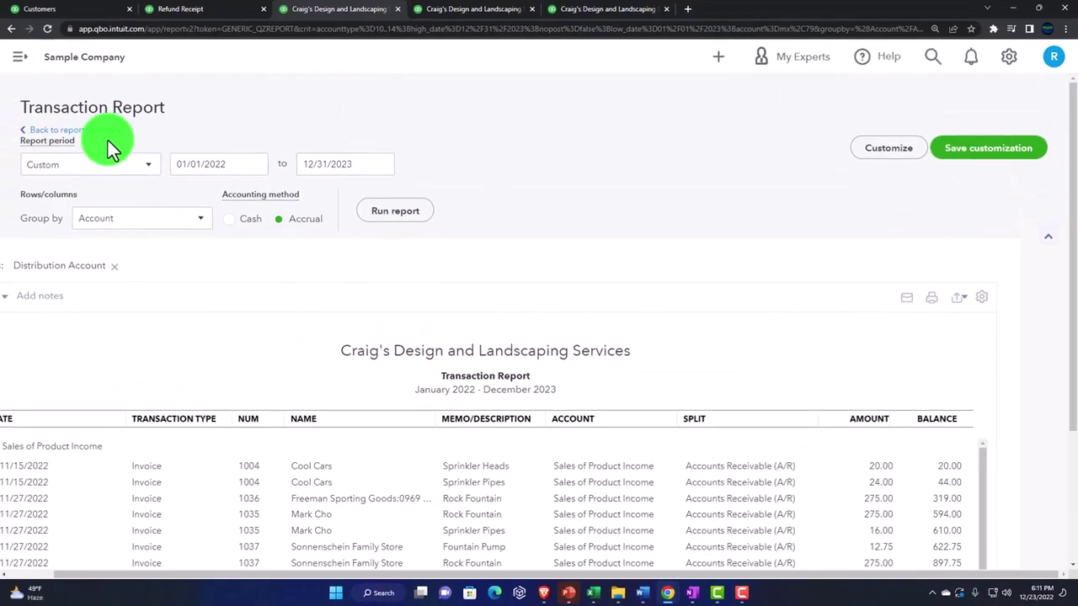
pyautogui.click(102, 132)
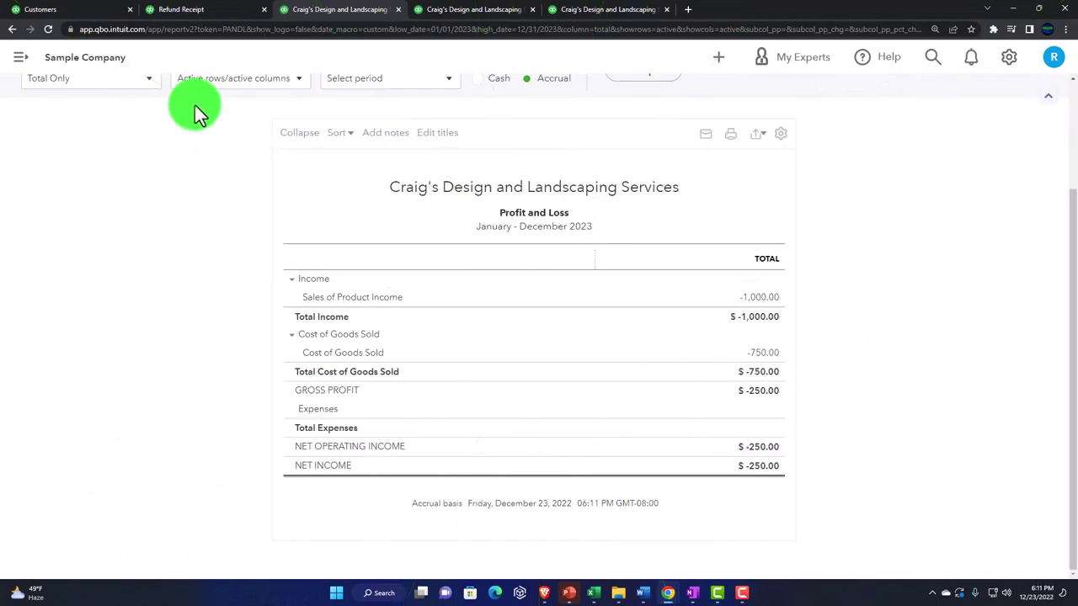
# Step: From the balance sheet, open the Board of Equalization Payable transaction detail and rerun it for 01/01/2022 through 12/31/2023
pyautogui.click(211, 12)
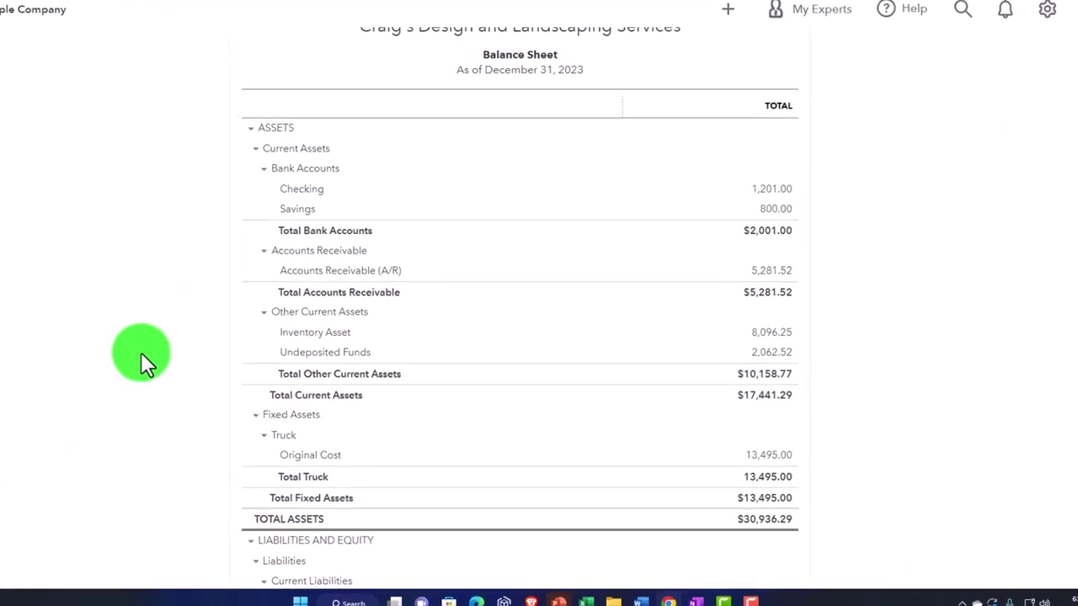
pyautogui.scroll(-7, 107, 344)
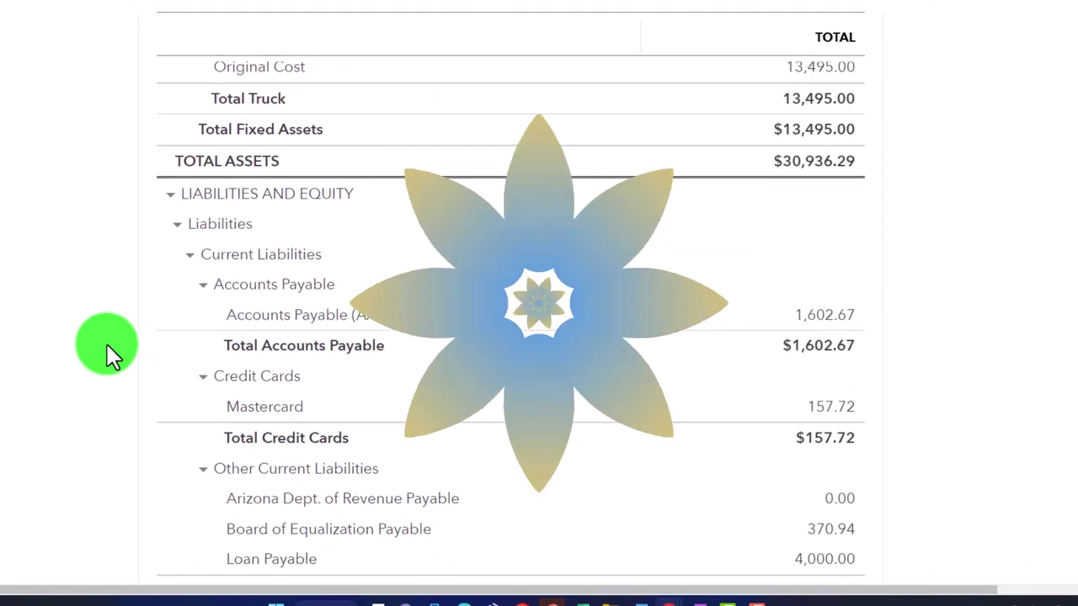
pyautogui.scroll(-2, 107, 344)
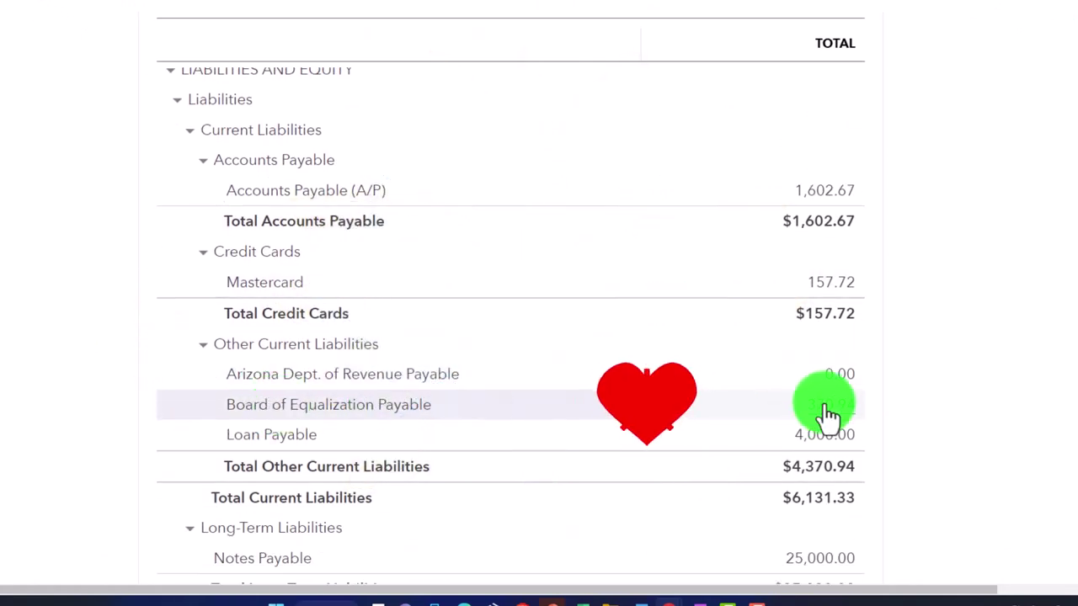
pyautogui.click(827, 407)
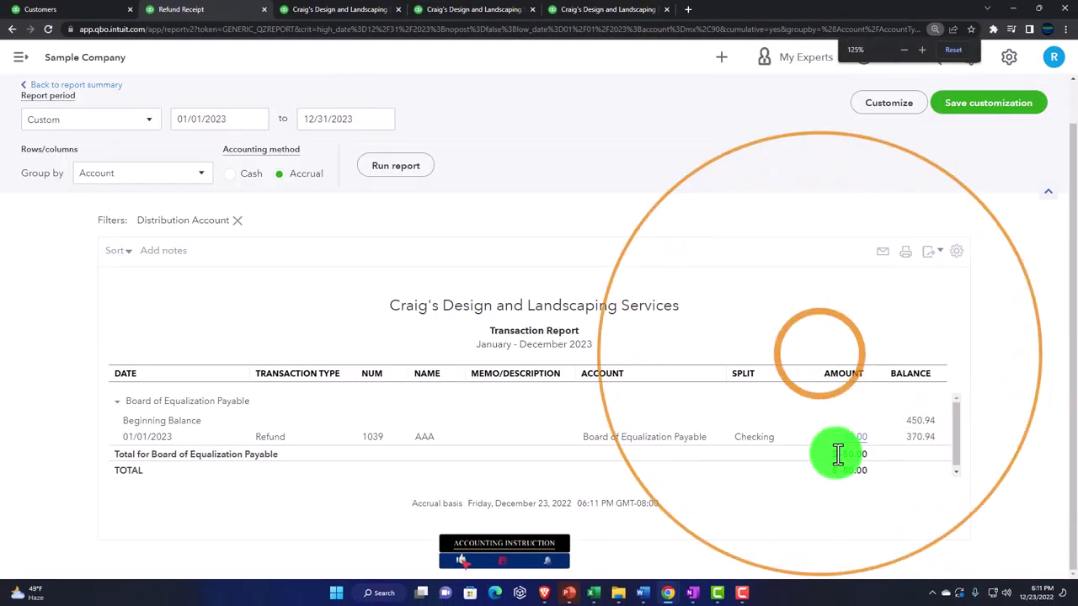
pyautogui.click(252, 176)
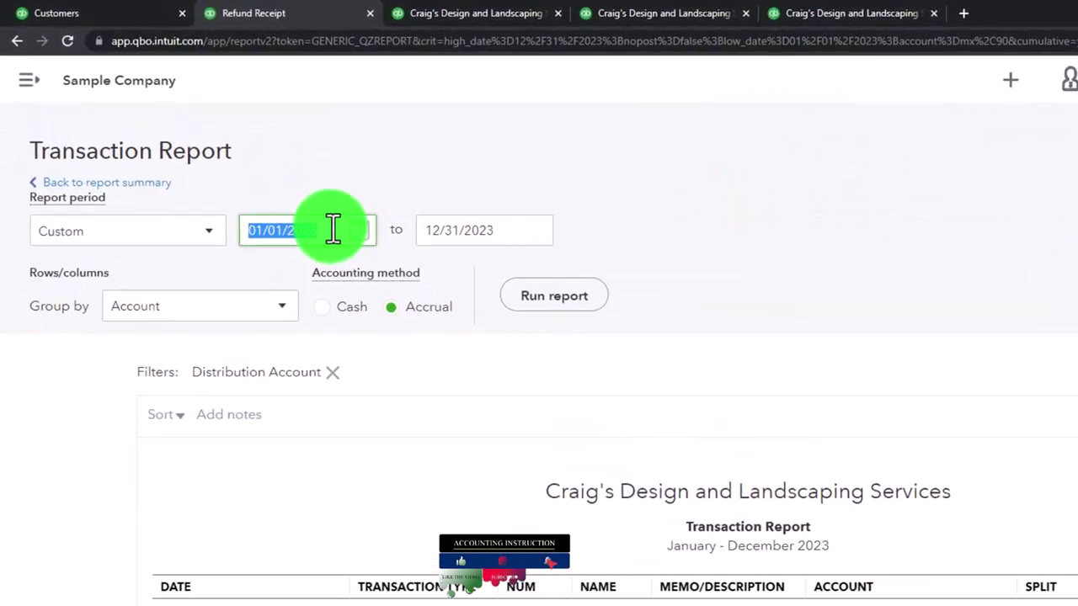
pyautogui.write('01/01/202')
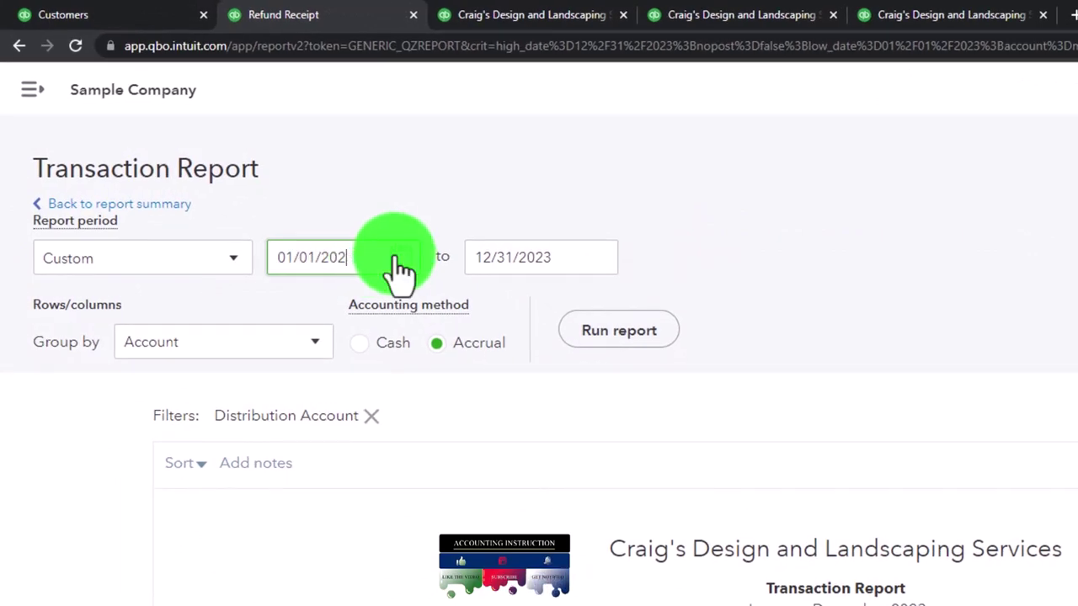
pyautogui.write('2')
pyautogui.press('Tab')
pyautogui.click(619, 330)
# Step: Review customer AAA's invoice and refund in the Board of Equalization Payable transactions, and return to the balance sheet summary
pyautogui.scroll(-3, 572, 295)
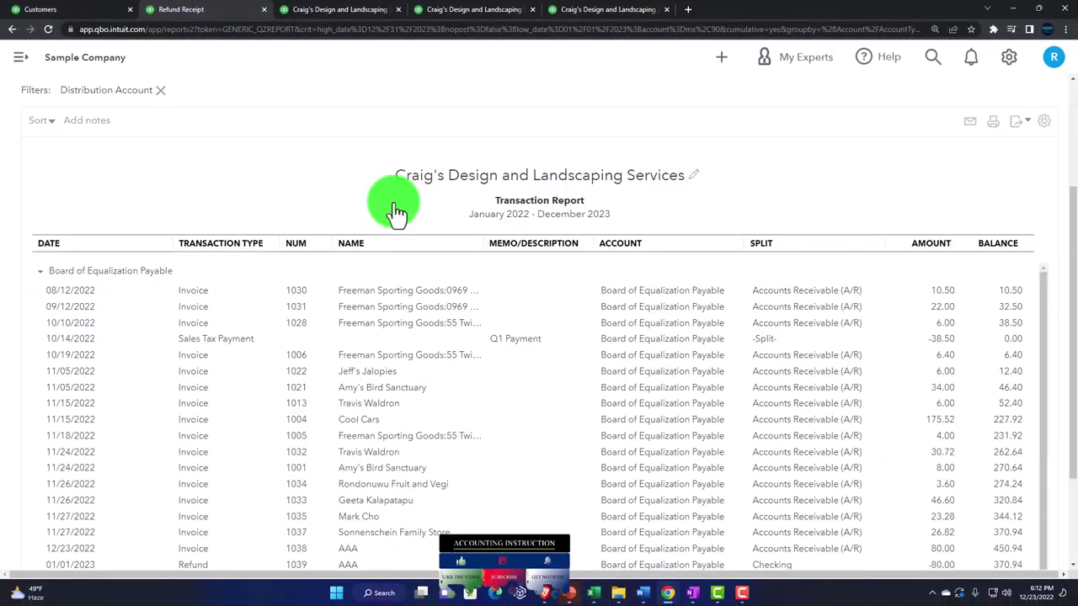
pyautogui.scroll(-5, 512, 354)
pyautogui.click(928, 409)
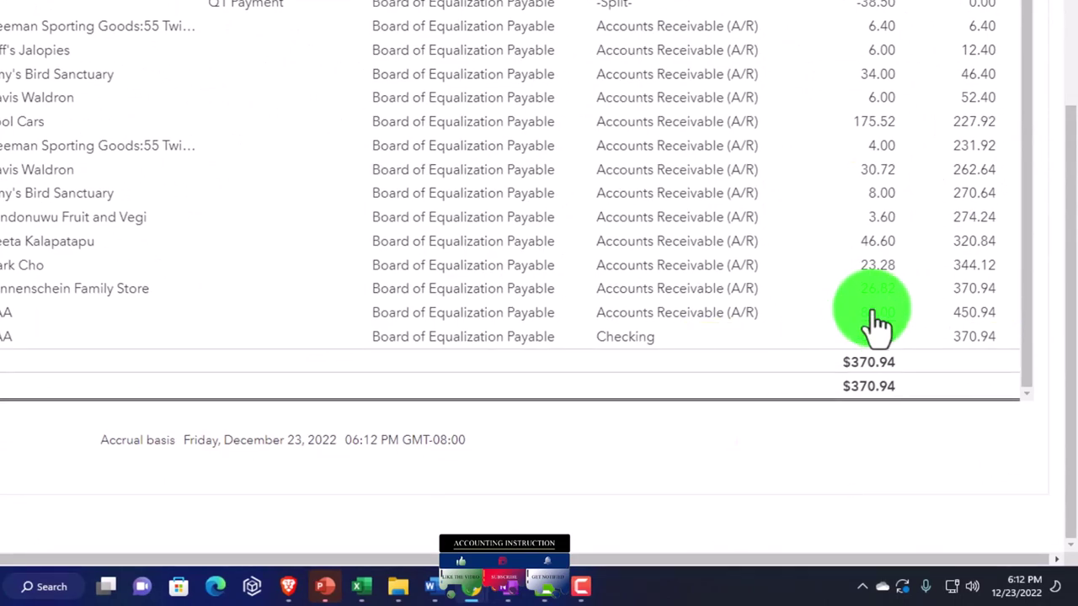
pyautogui.scroll(10, 538, 252)
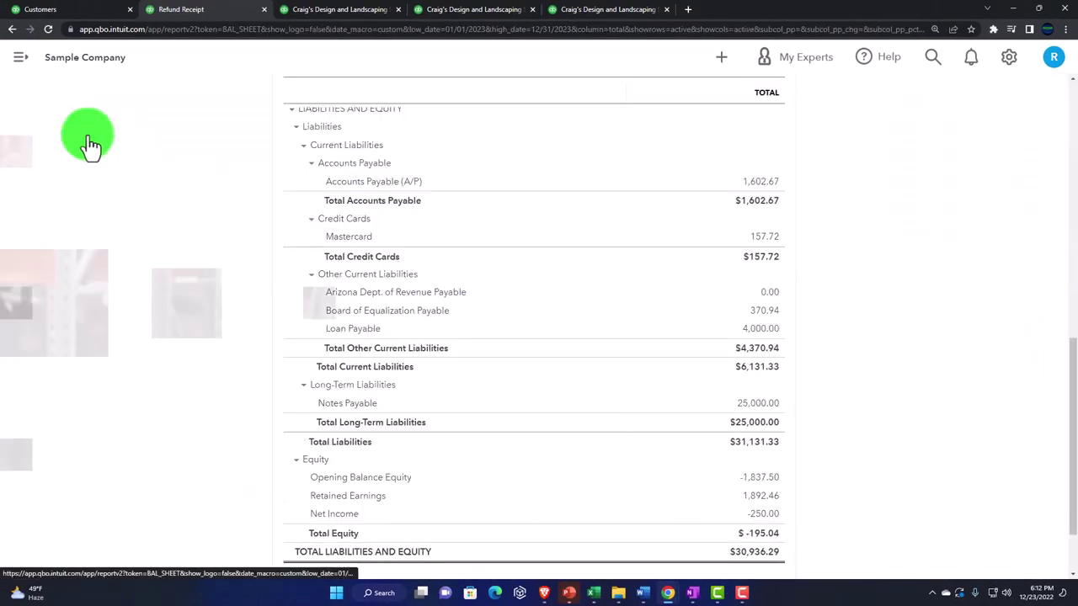
# Step: Open the Inventory Asset account's transaction detail from the balance sheet and rerun it for 01/01/2022 through 12/31/2023
pyautogui.scroll(4, 193, 306)
pyautogui.scroll(3, 205, 328)
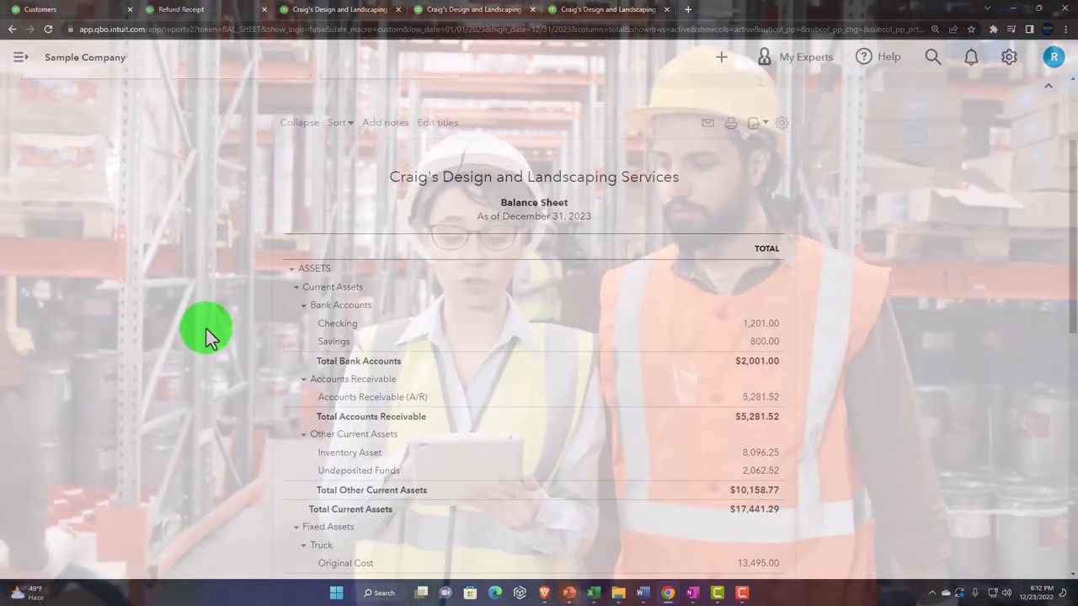
pyautogui.scroll(-5, 12, 278)
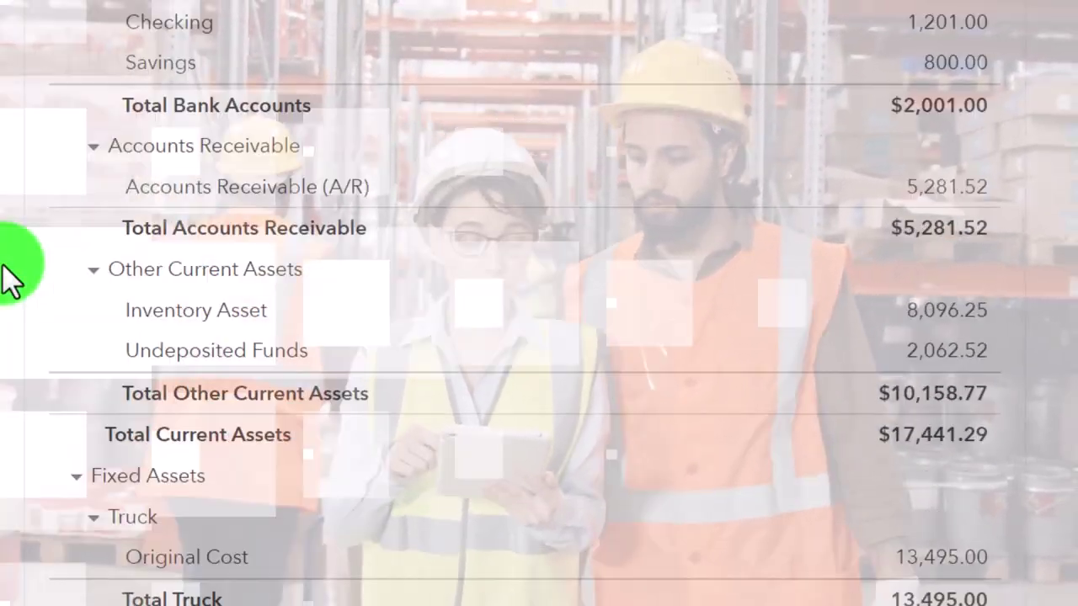
pyautogui.click(948, 313)
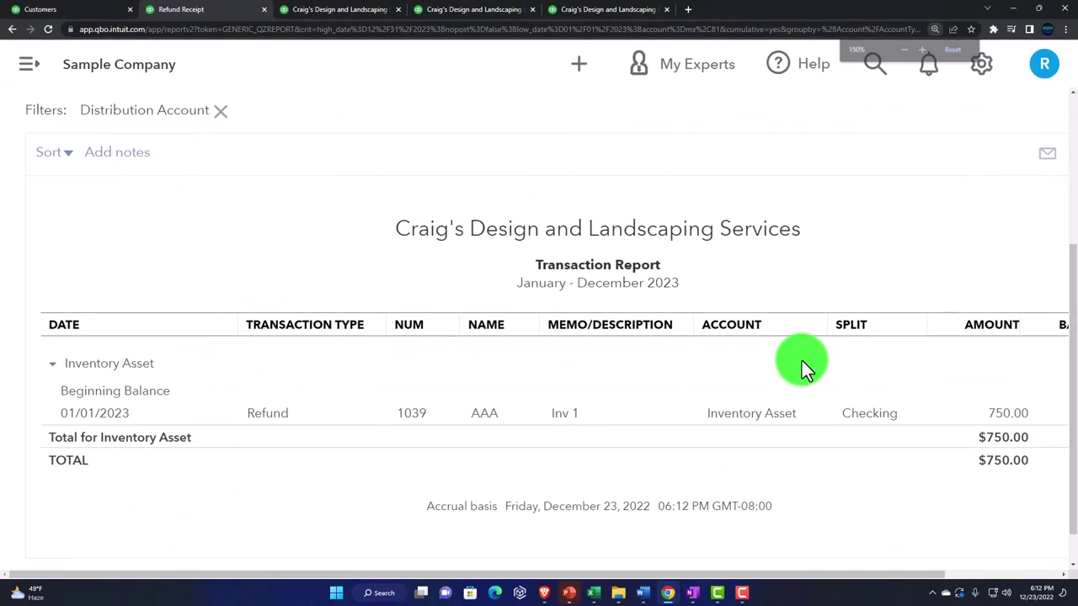
pyautogui.hotkey('ctrl', '-')
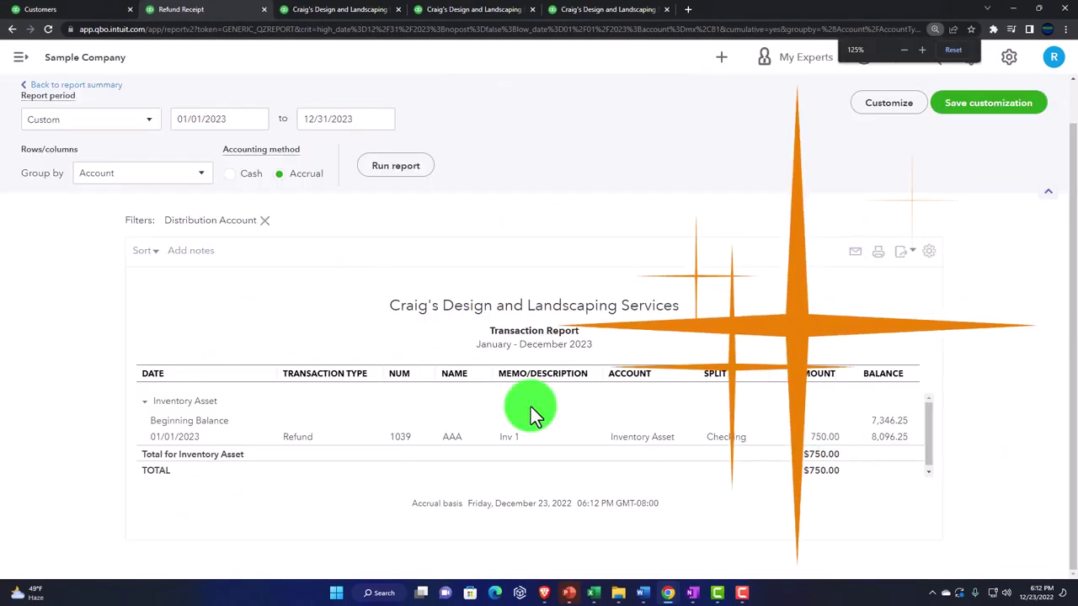
pyautogui.click(235, 119)
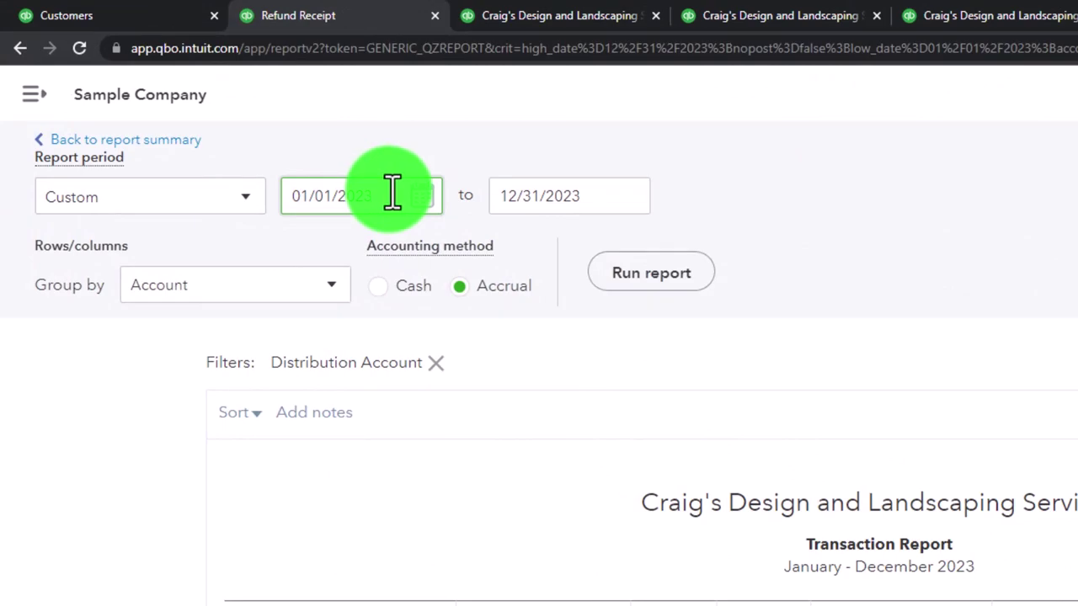
pyautogui.press('Tab')
pyautogui.click(668, 275)
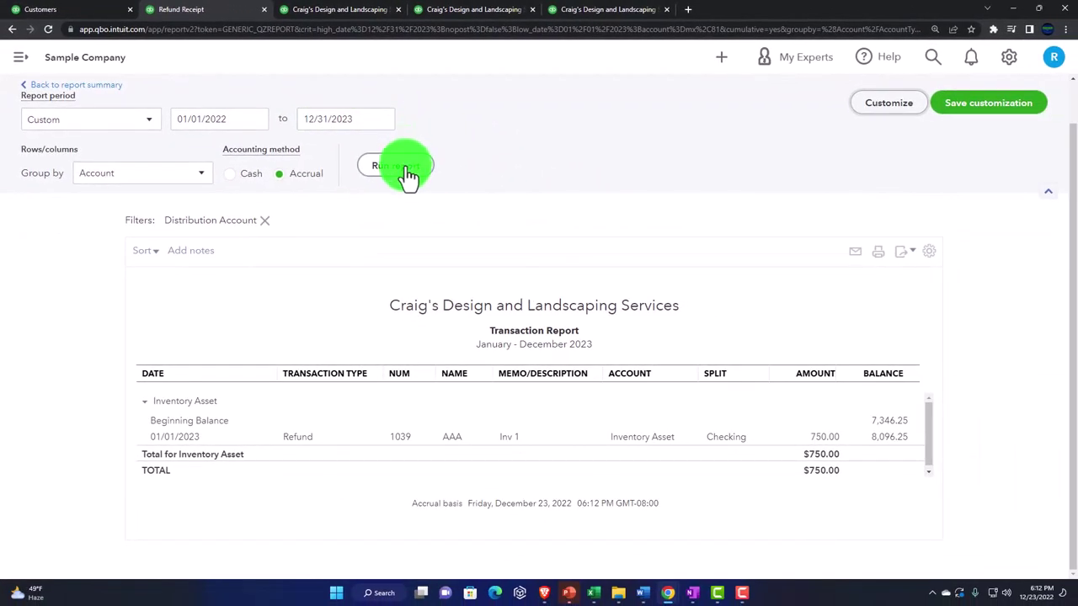
# Step: Review the Inv 1 sale and refund entries for customer AAA in the Inventory Asset transactions, and return to the balance sheet summary
pyautogui.scroll(-5, 505, 388)
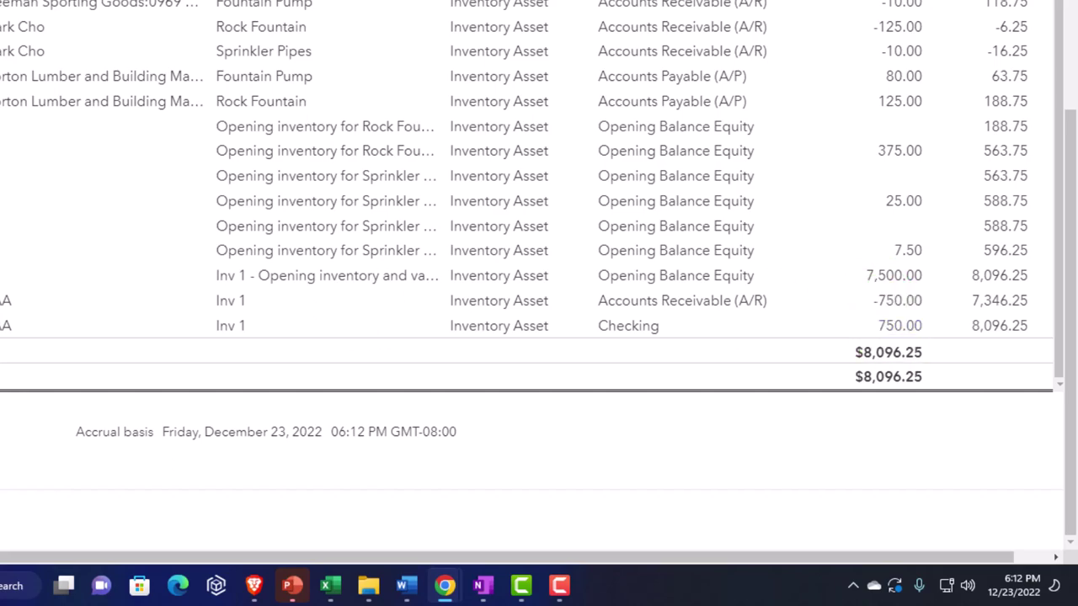
pyautogui.scroll(10, 539, 337)
pyautogui.click(105, 156)
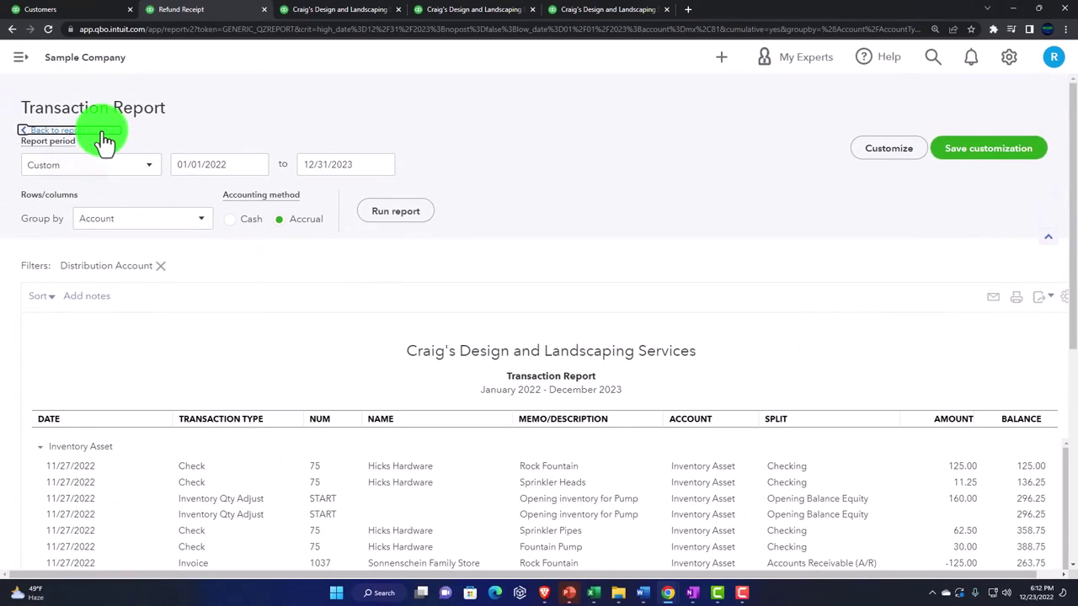
pyautogui.click(93, 133)
# Step: From the profit and loss, rerun the Cost of Goods Sold transaction detail for 01/01/2022 through 12/31/2023 and review customer AAA's Inv 1 entries
pyautogui.click(312, 21)
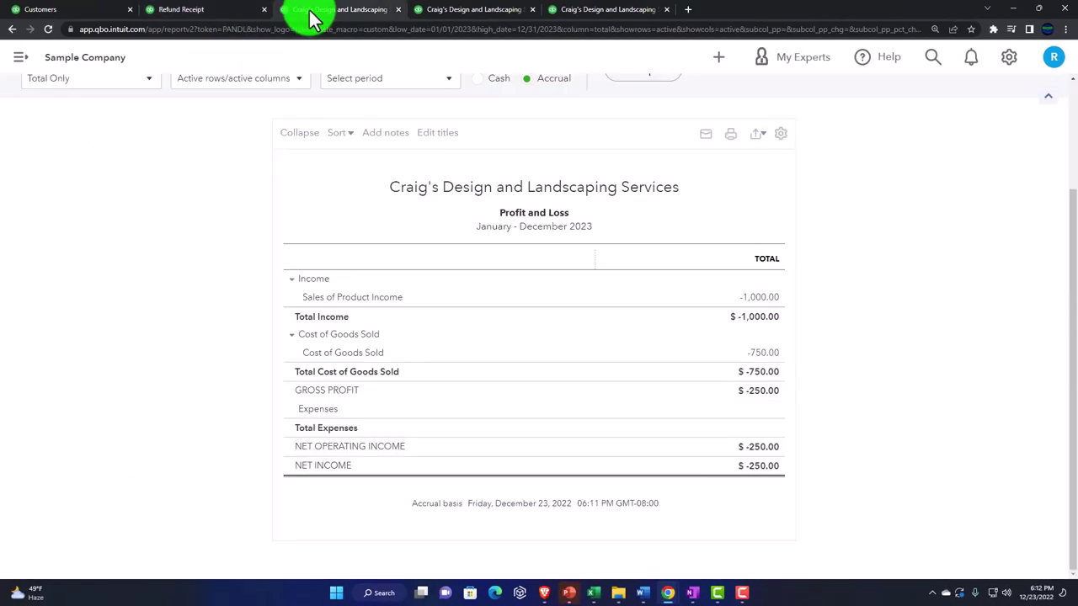
pyautogui.scroll(2, 295, 384)
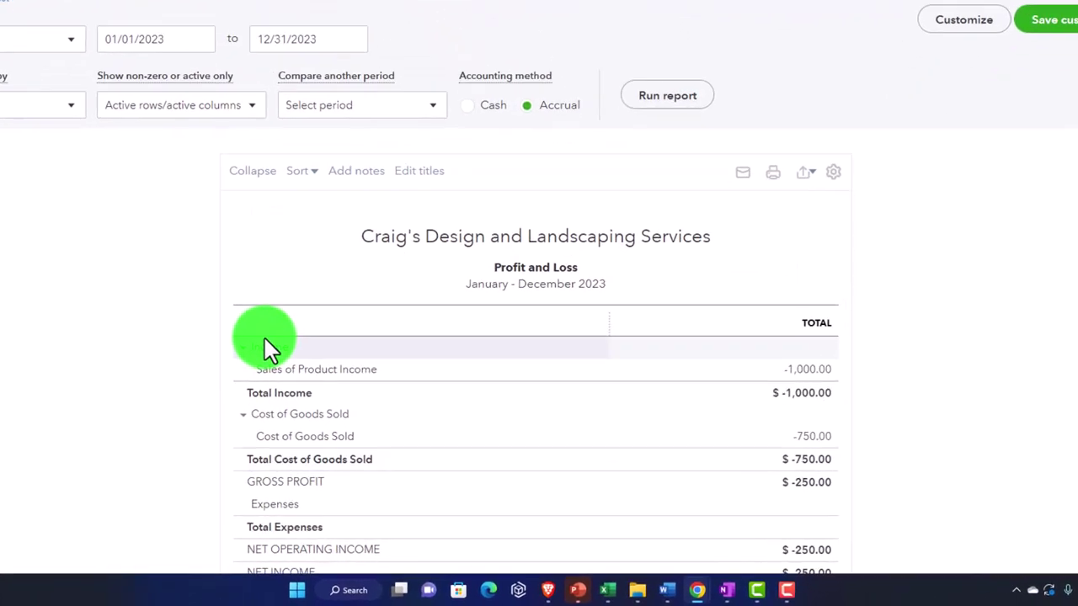
pyautogui.scroll(-2, 525, 264)
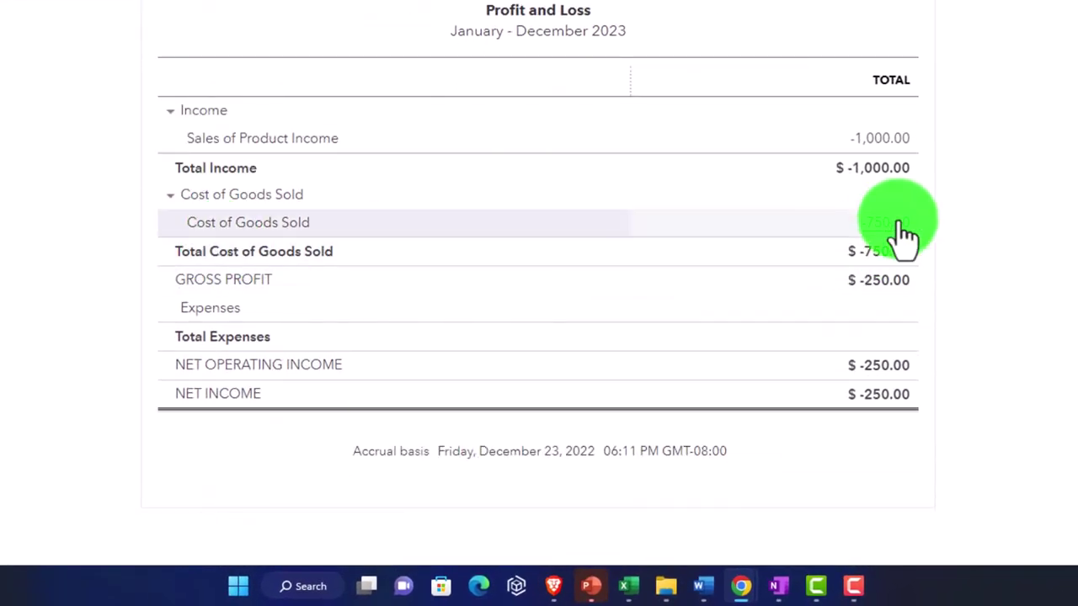
pyautogui.click(781, 345)
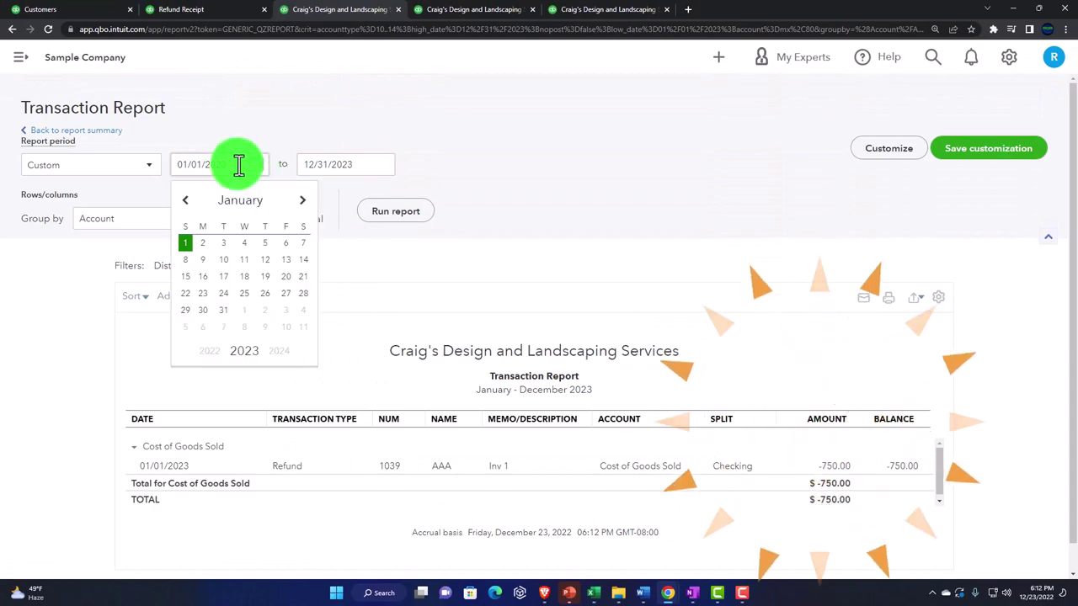
pyautogui.press('Tab')
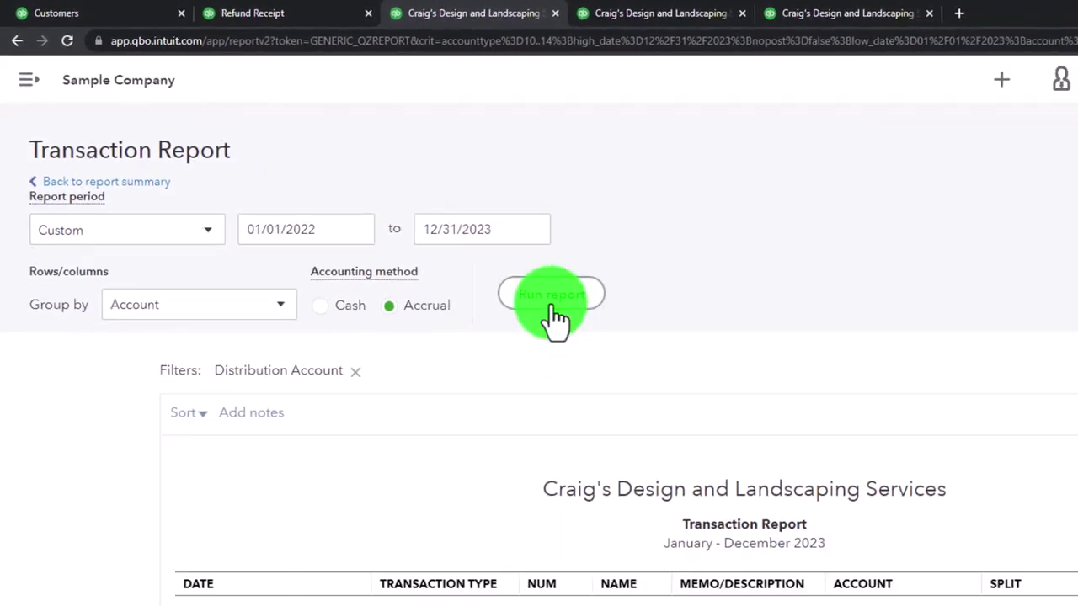
pyautogui.click(647, 345)
pyautogui.scroll(-3, 455, 379)
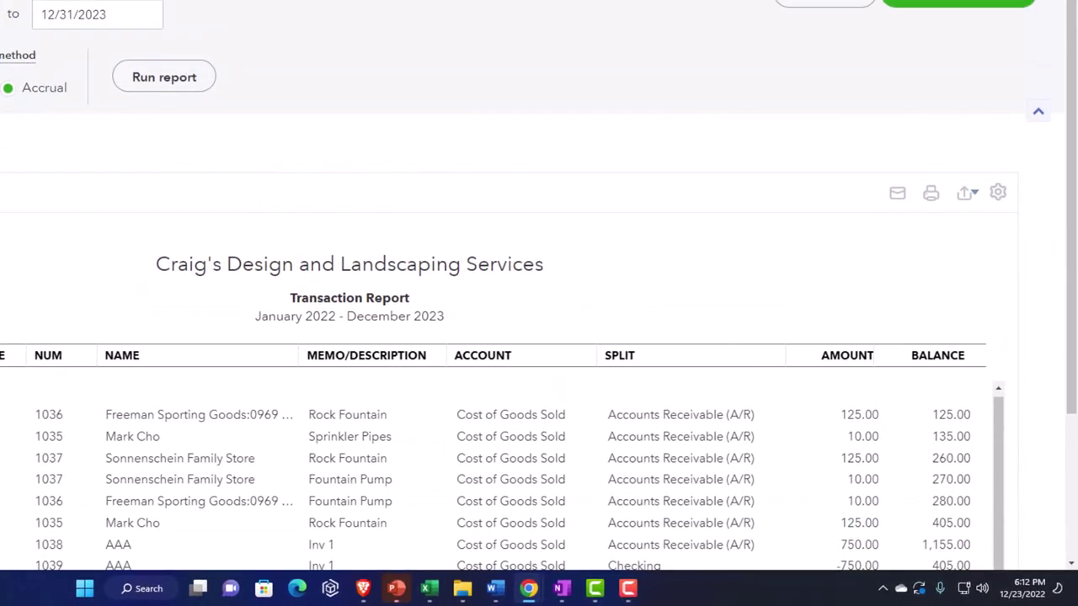
pyautogui.click(80, 131)
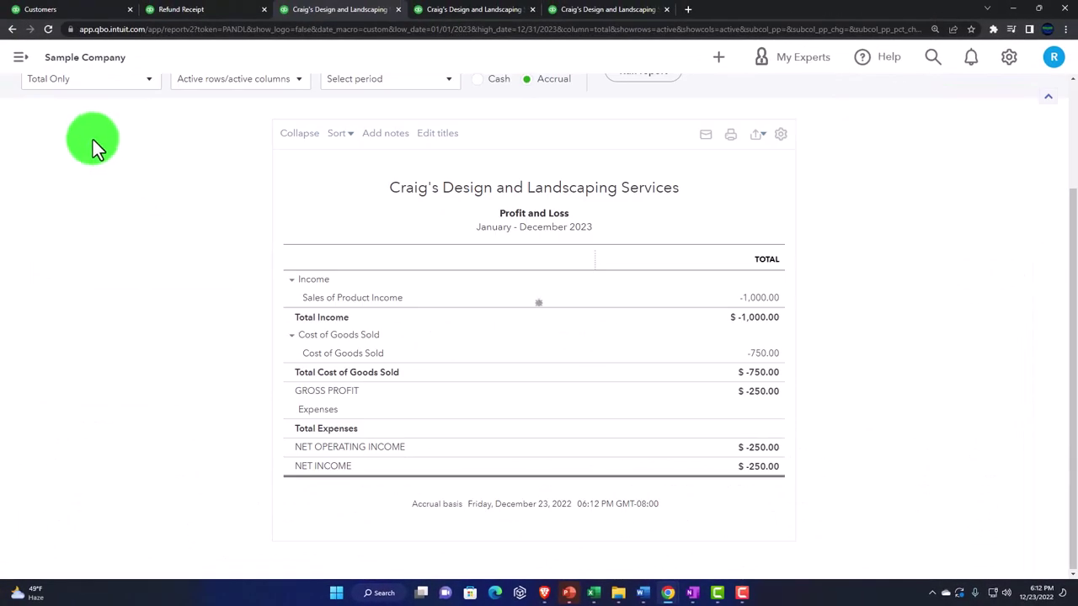
# Step: Check receivables and inventory on the balance sheet, and look for customer AAA in the Customer Balance Detail report
pyautogui.click(180, 9)
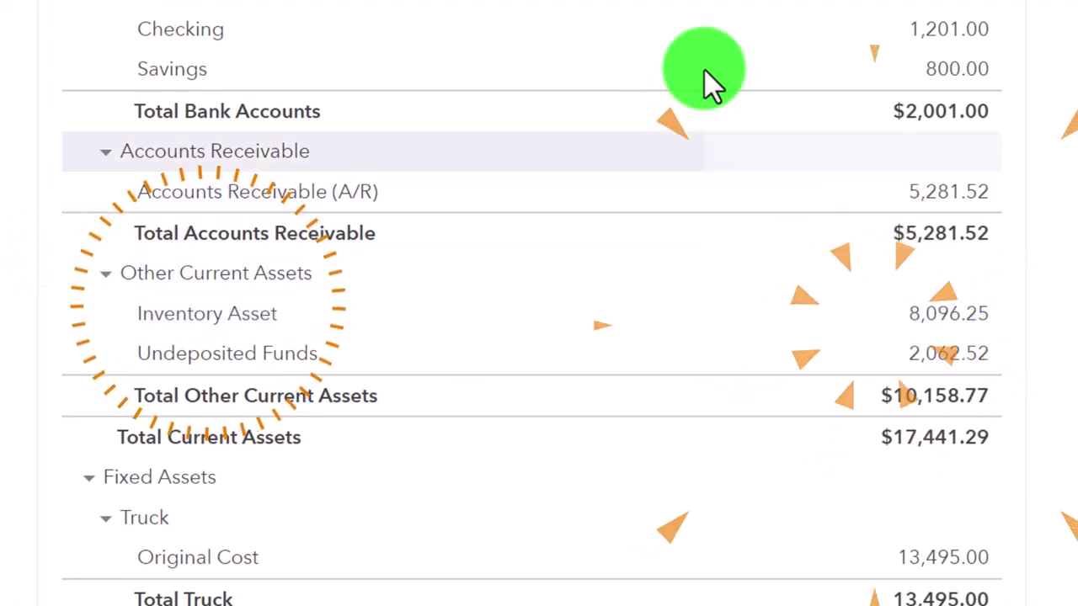
pyautogui.click(472, 11)
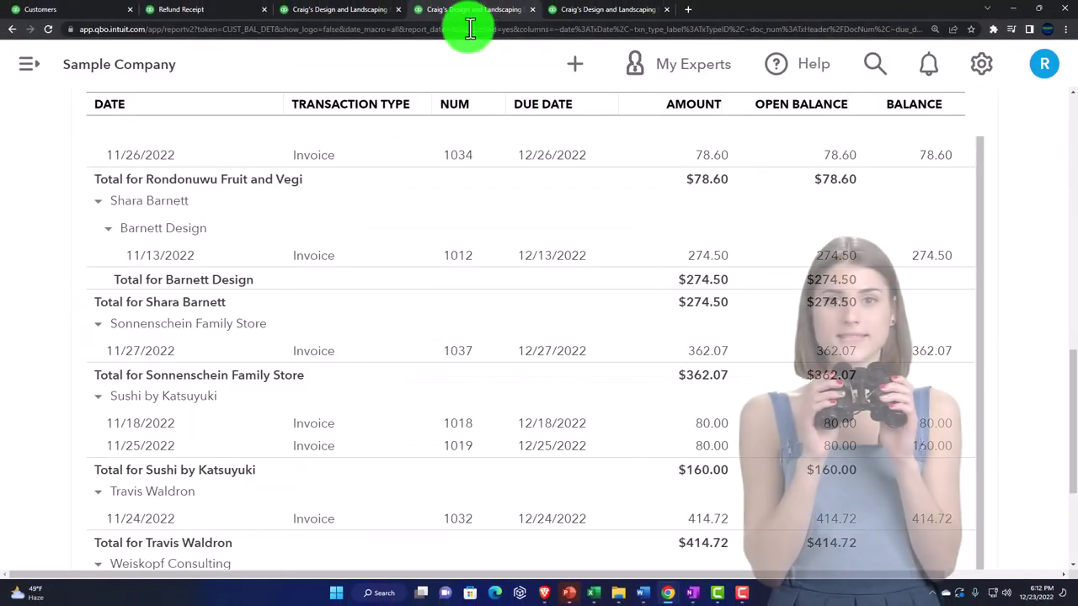
pyautogui.scroll(4, 447, 268)
pyautogui.scroll(2, 447, 266)
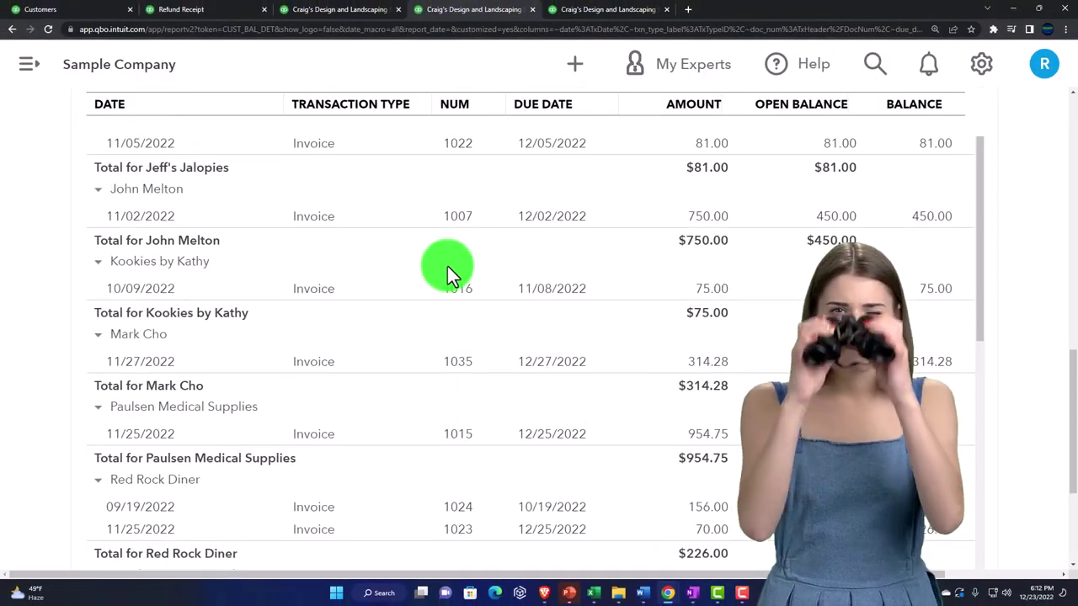
pyautogui.scroll(4, 401, 267)
pyautogui.scroll(6, 401, 268)
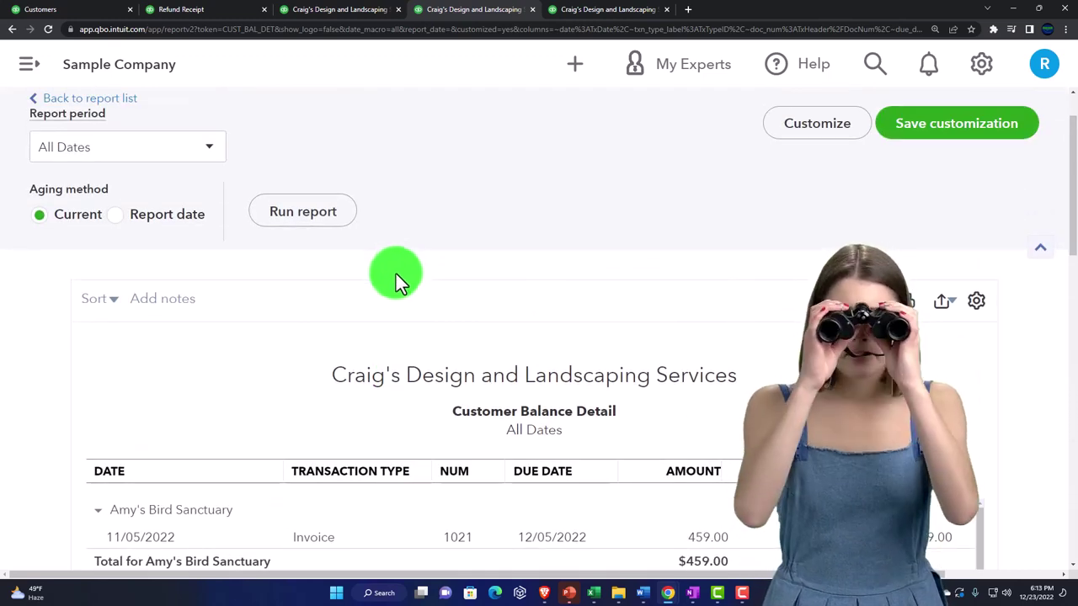
# Step: Run the Inventory Valuation Summary as of 12/31/2023 and review the quantity and asset value of Inv 1
pyautogui.click(579, 15)
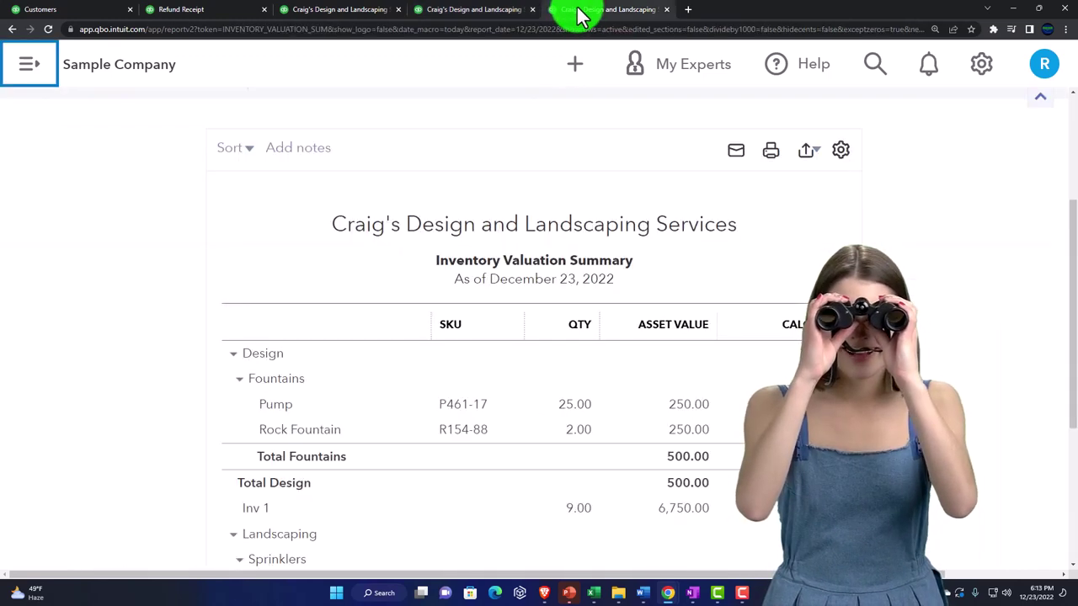
pyautogui.scroll(2, 500, 286)
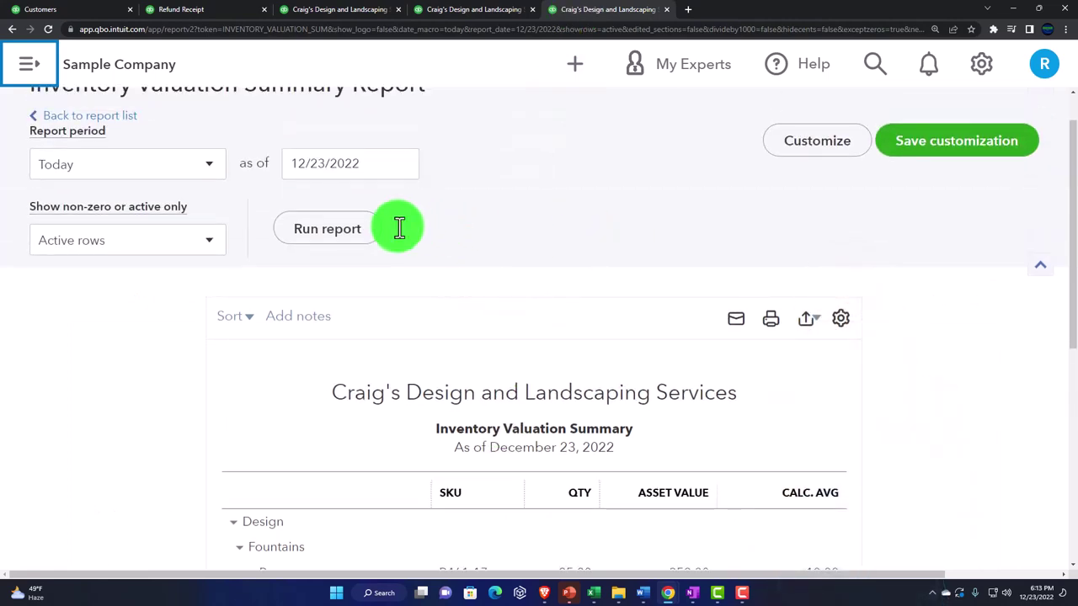
pyautogui.click(382, 161)
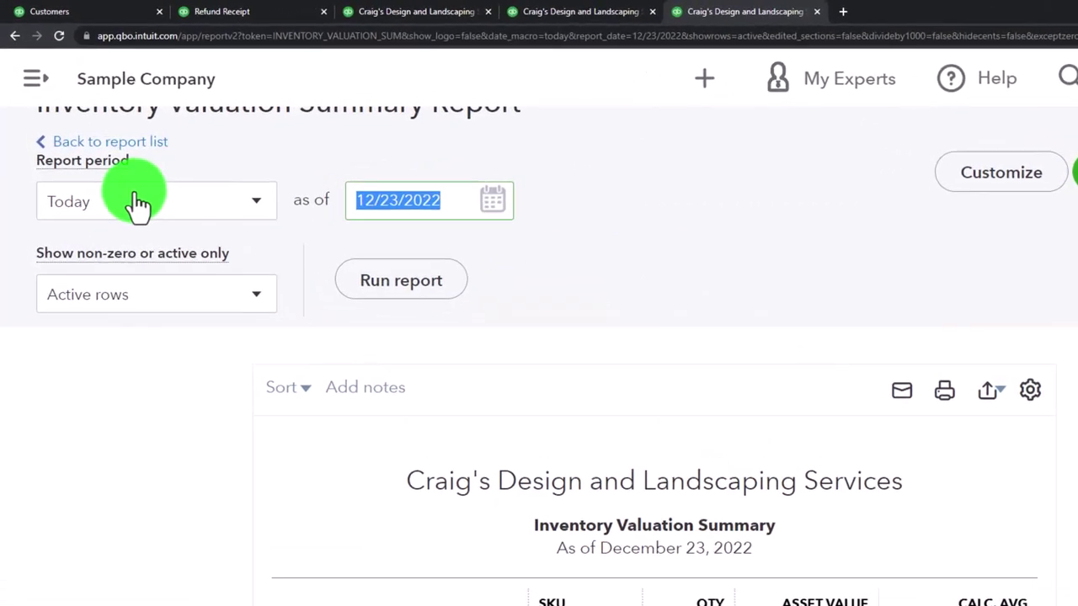
pyautogui.write('123123')
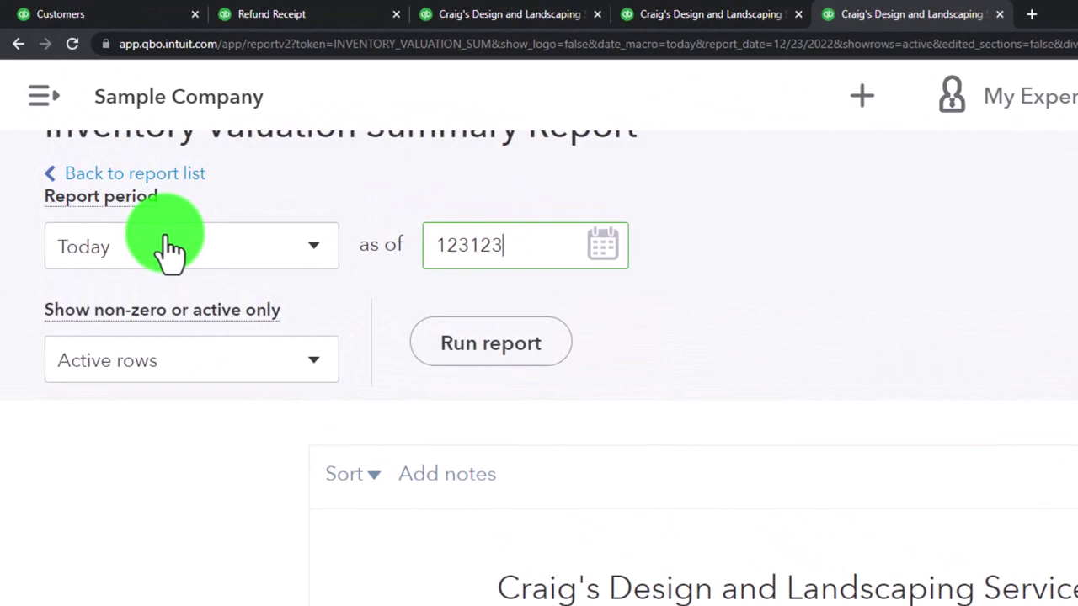
pyautogui.click(475, 346)
pyautogui.scroll(-5, 258, 333)
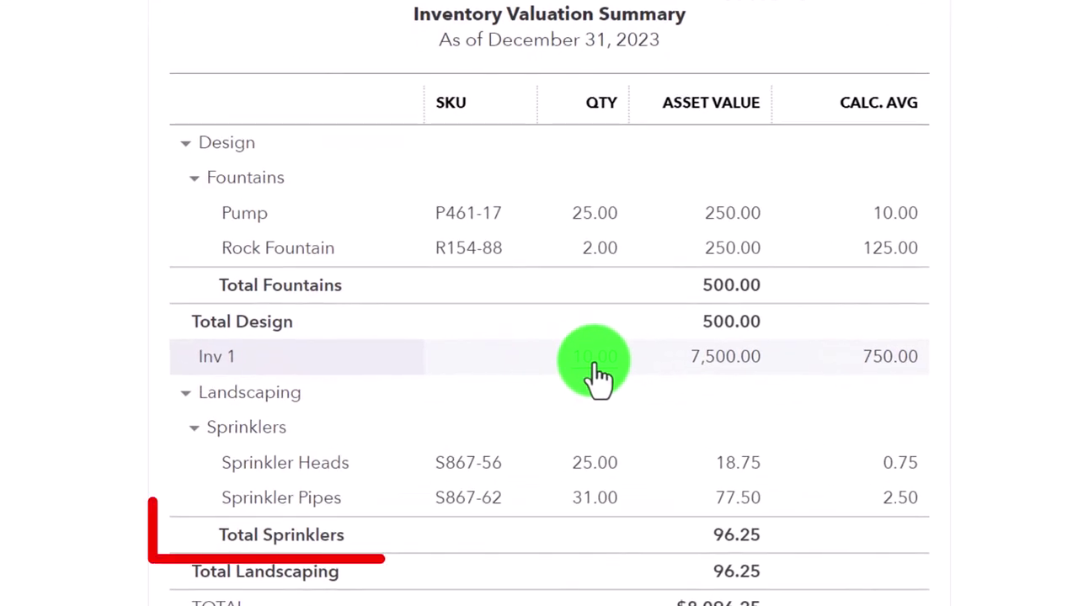
pyautogui.scroll(-2, 596, 374)
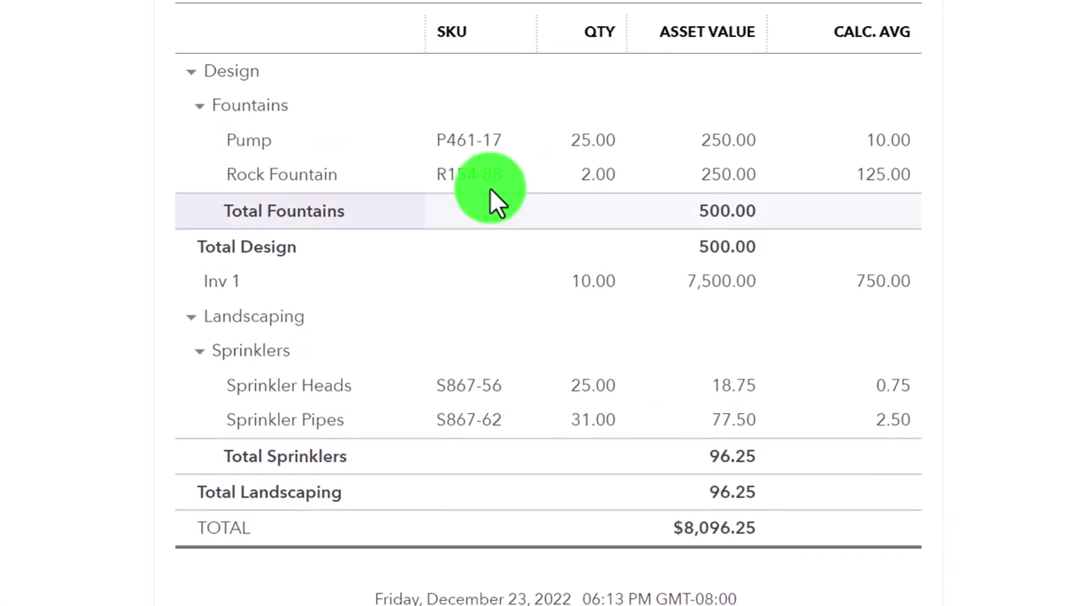
# Step: Compare the inventory balance on the balance sheet with the sales and cost of goods sold lines on the 2023 profit and loss
pyautogui.click(206, 12)
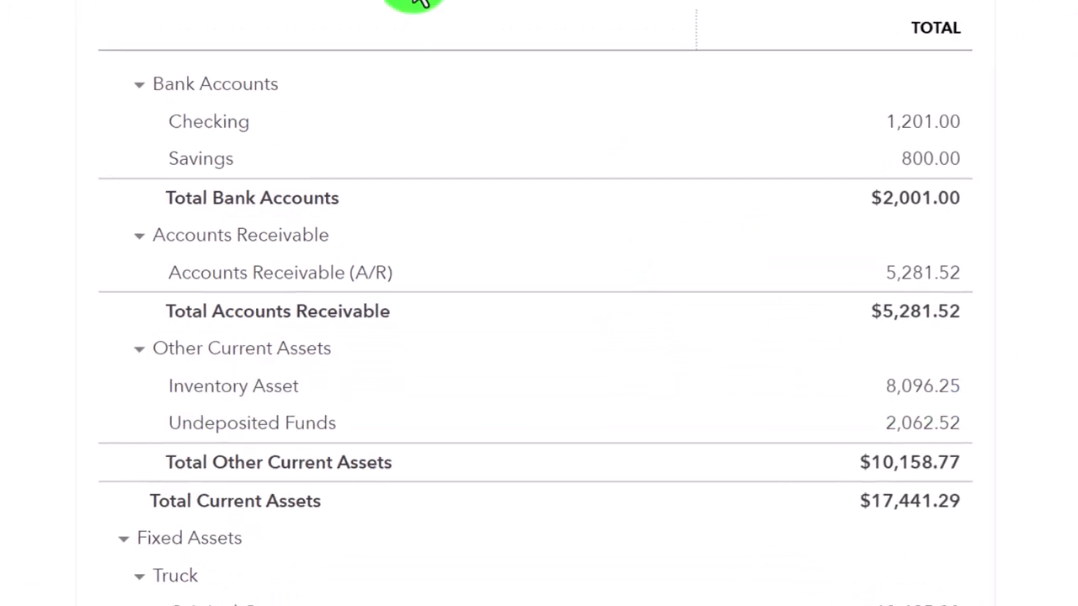
pyautogui.click(352, 12)
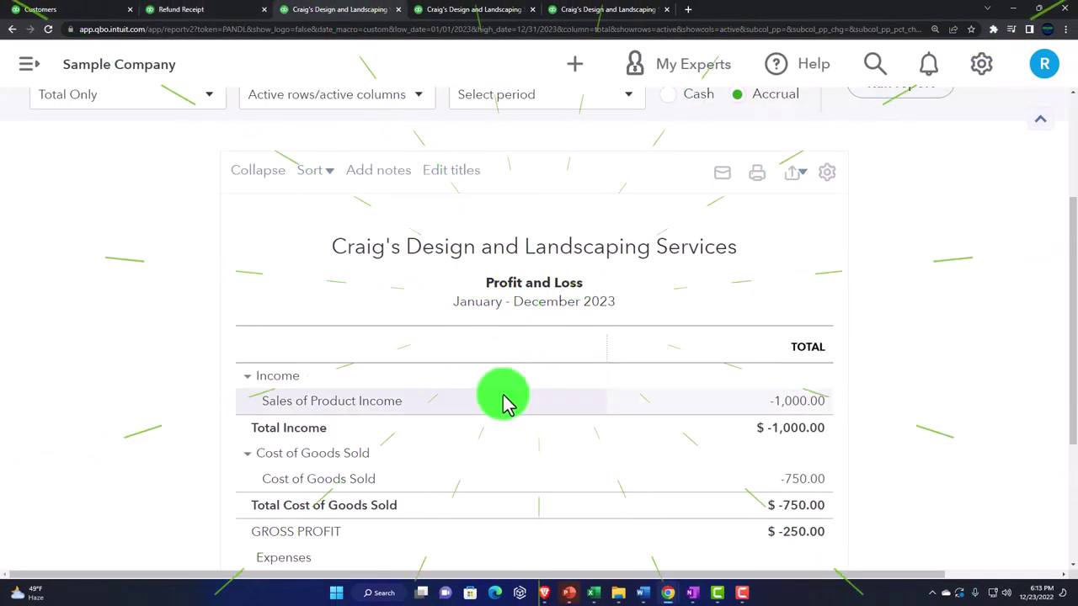
pyautogui.scroll(-3, 506, 396)
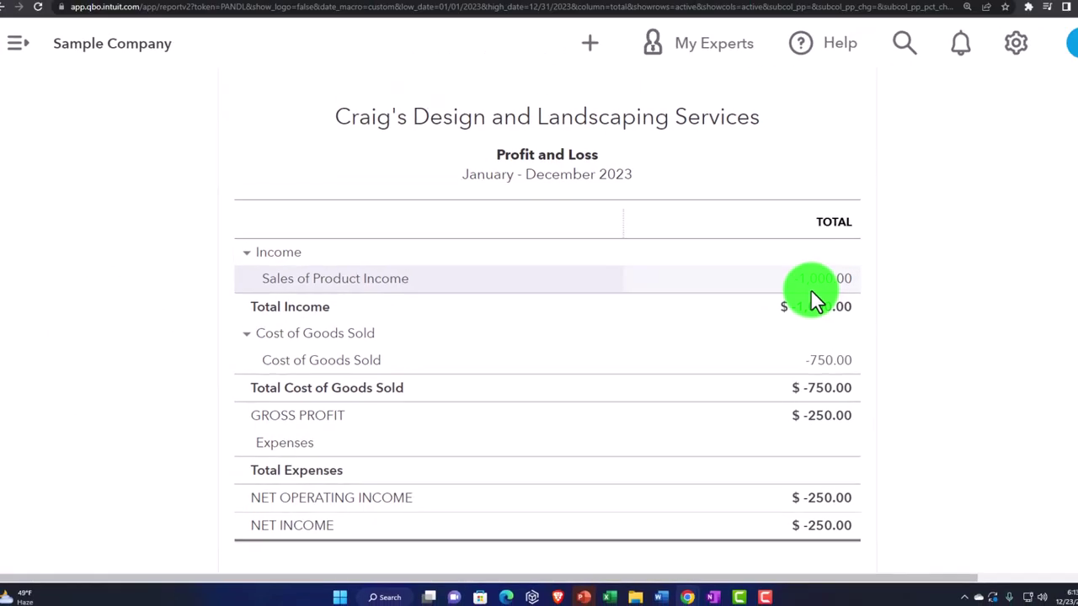
# Step: Review customer AAA's transaction list and open the 01/01/2023 refund receipt to examine its product lines
pyautogui.click(85, 13)
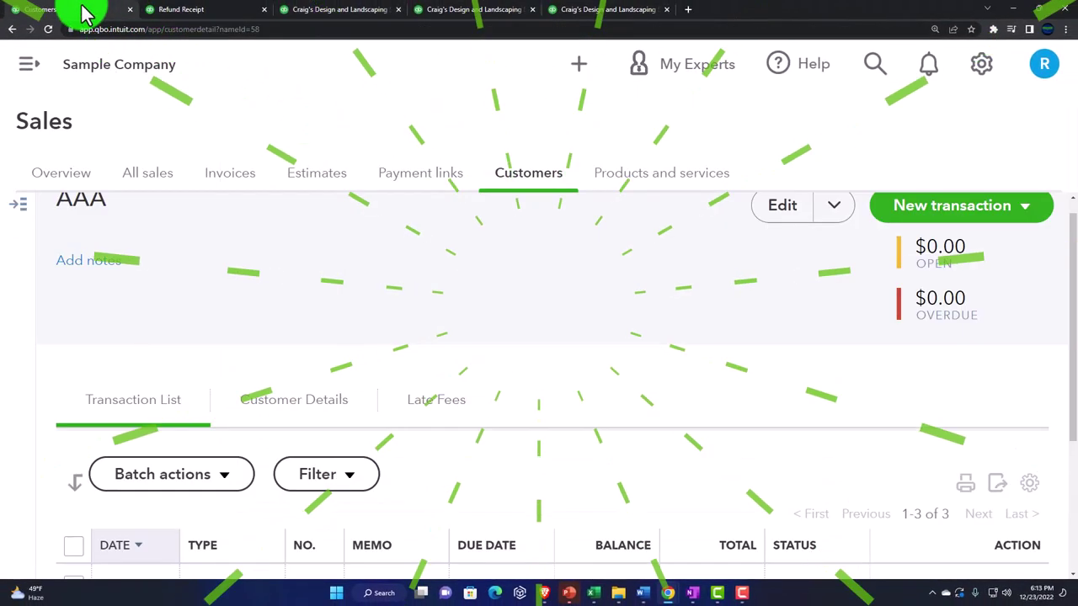
pyautogui.scroll(-3, 300, 320)
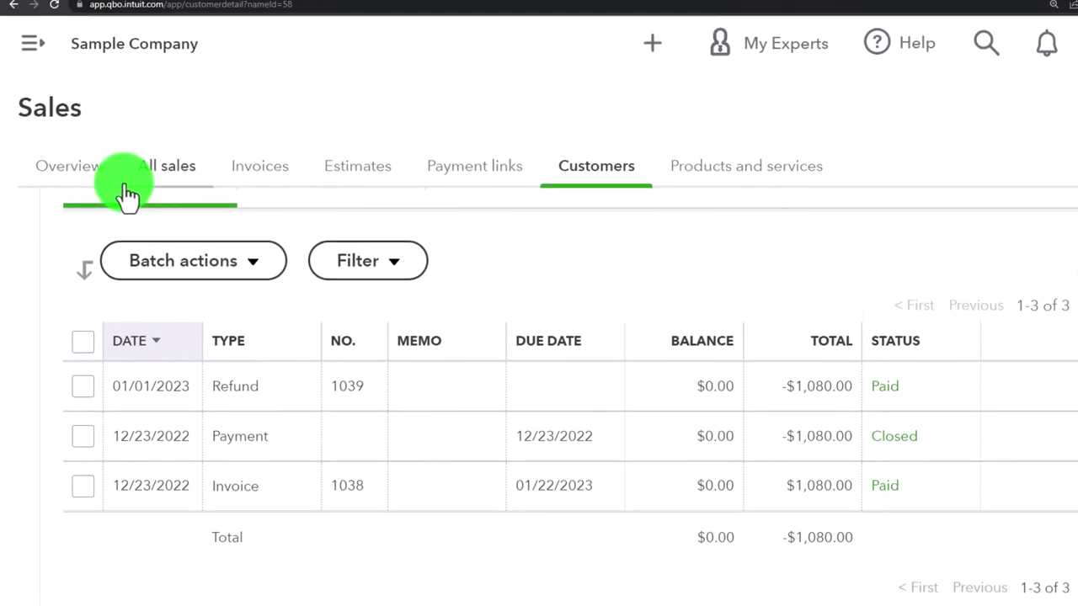
pyautogui.scroll(3, 122, 160)
pyautogui.scroll(1, 122, 232)
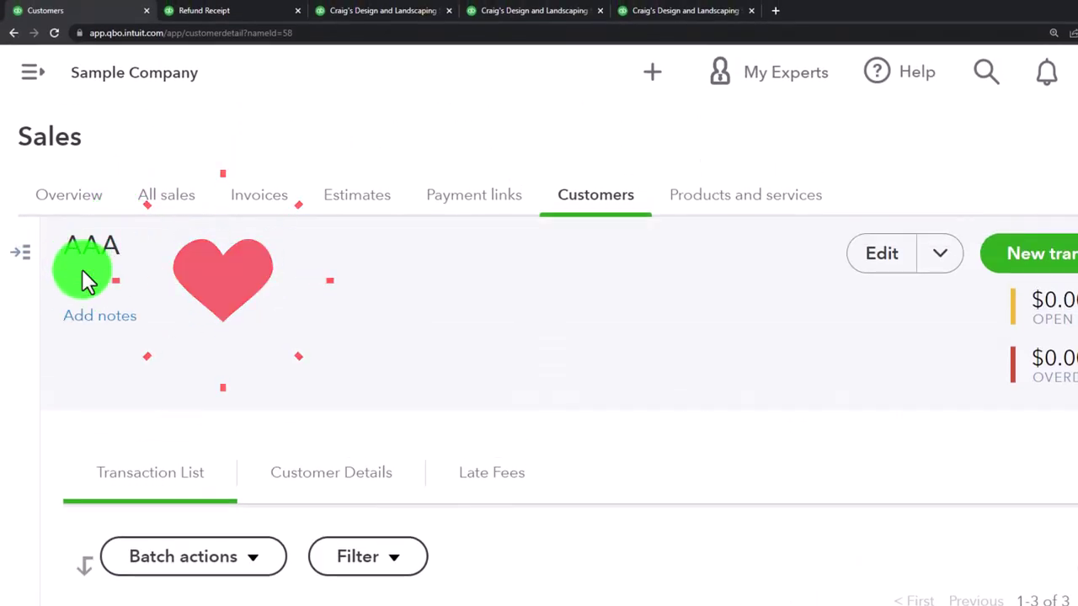
pyautogui.scroll(-3, 84, 336)
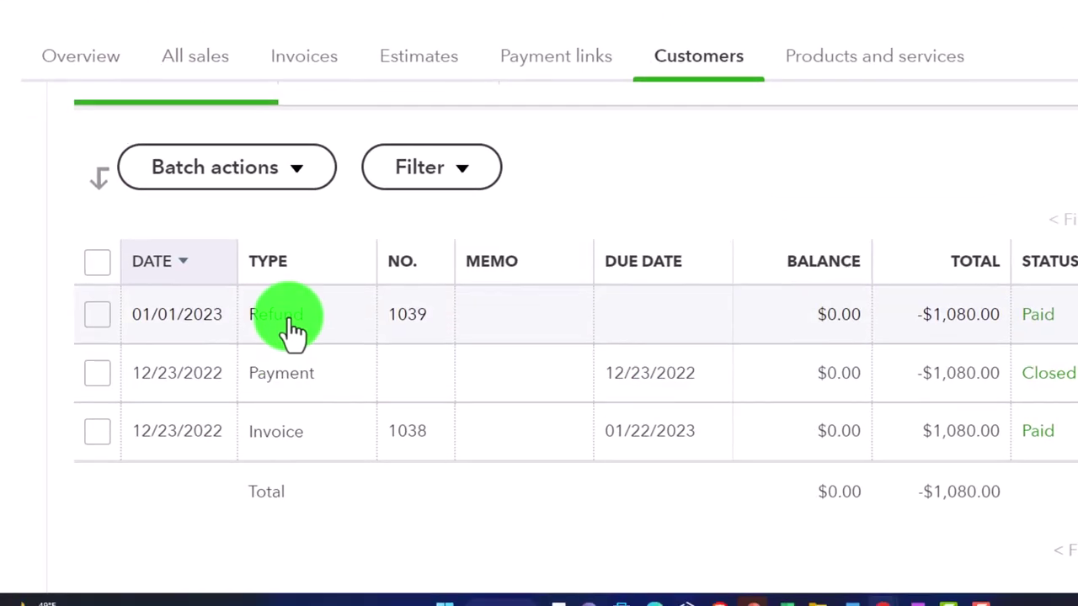
pyautogui.click(290, 328)
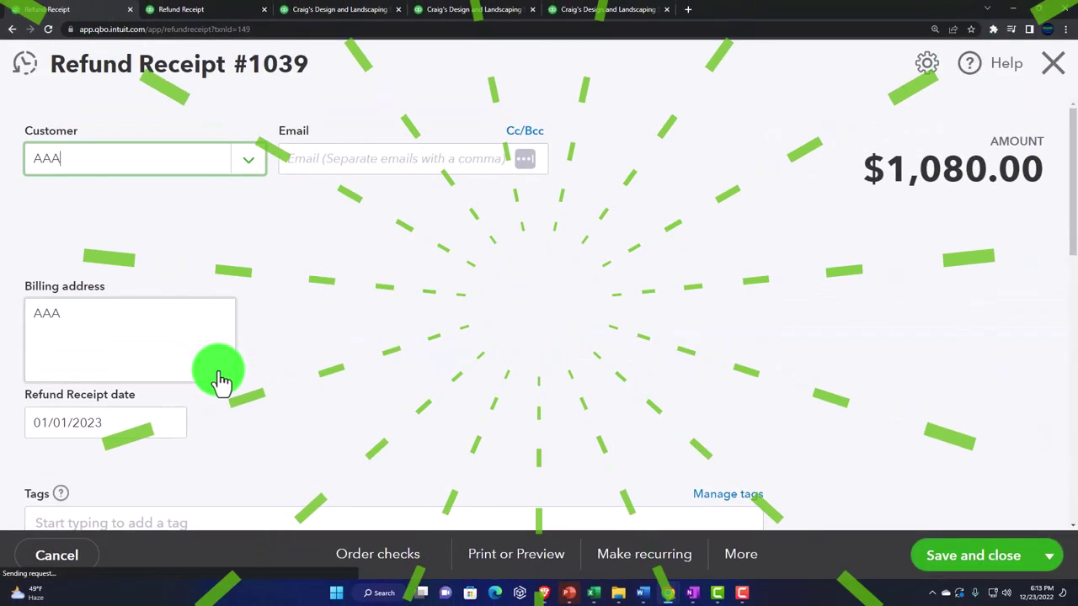
pyautogui.scroll(-5, 344, 310)
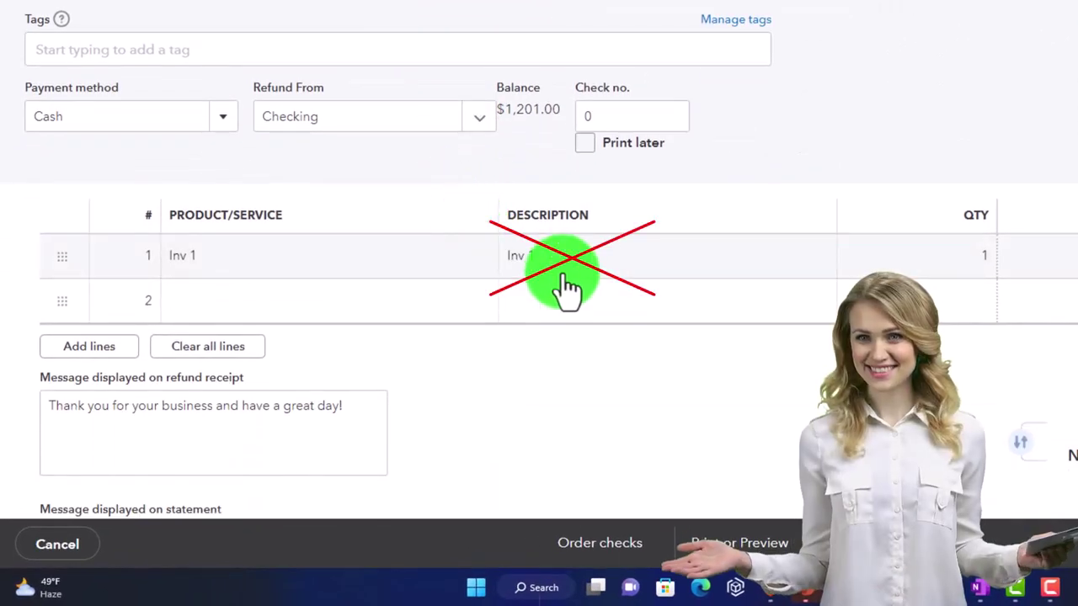
# Step: Start a new service item for the refund receipt's second line, using Sales Returns as its name and sales description
pyautogui.click(249, 307)
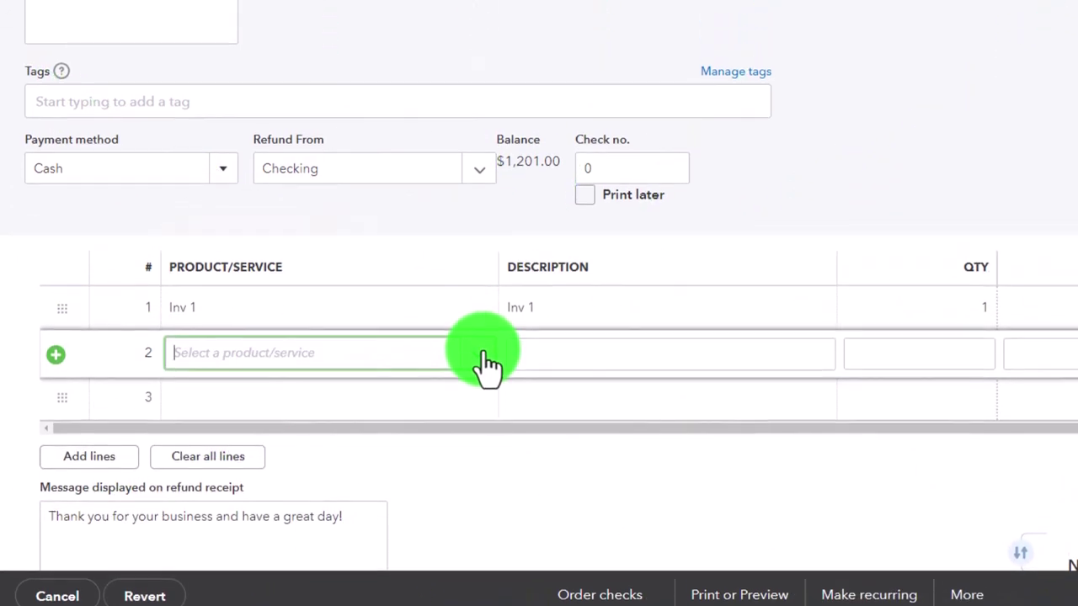
pyautogui.click(478, 302)
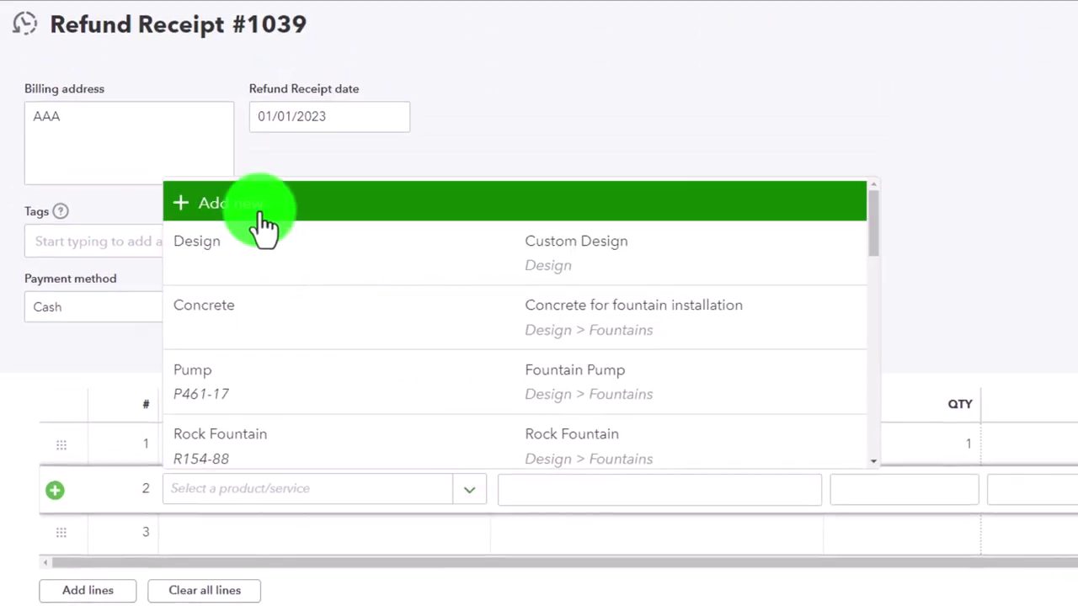
pyautogui.click(252, 203)
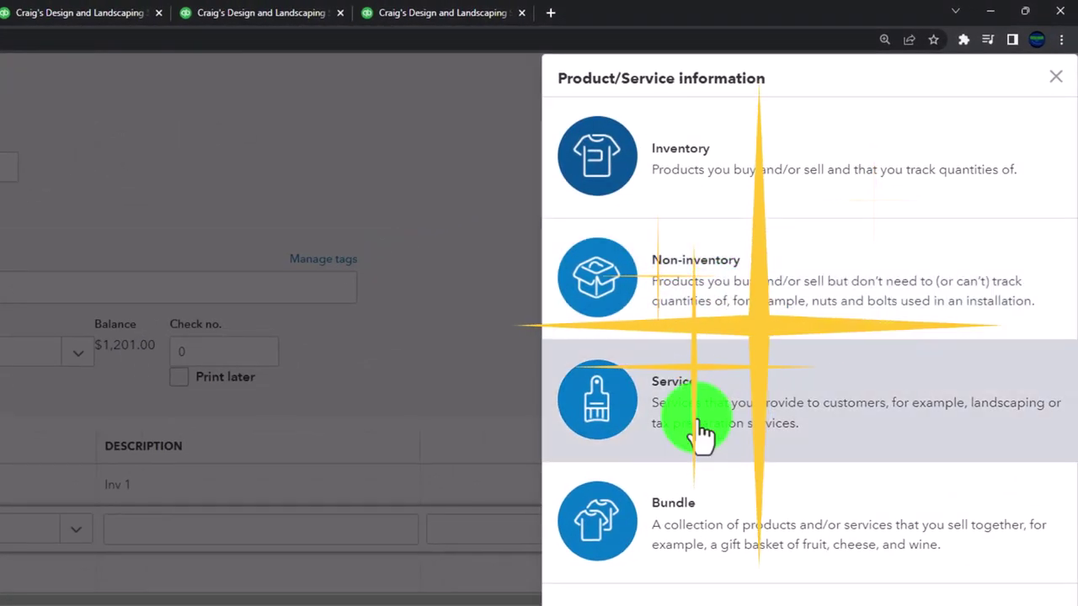
pyautogui.click(702, 433)
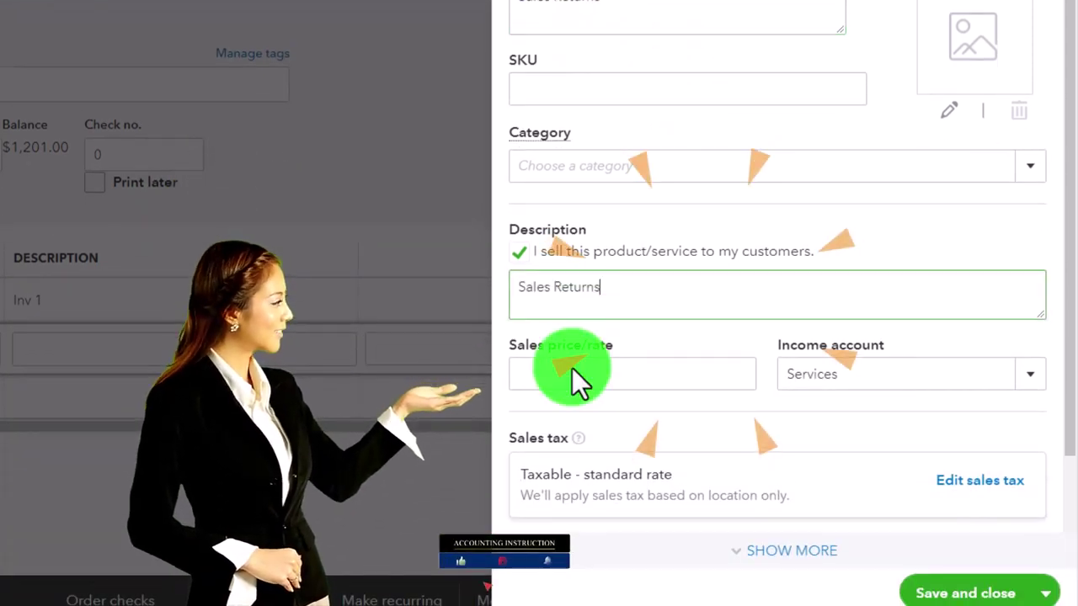
# Step: Create a Sales Returns & Allowances income account with detail type Other Primary Income as the item's income account, and save the item
pyautogui.scroll(-3, 580, 370)
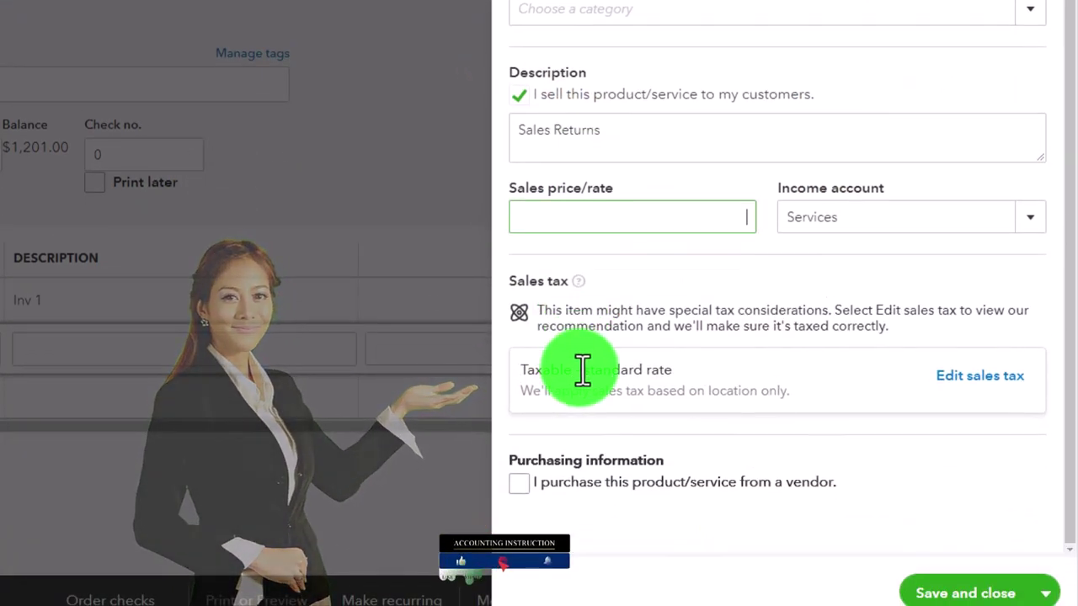
pyautogui.click(1033, 232)
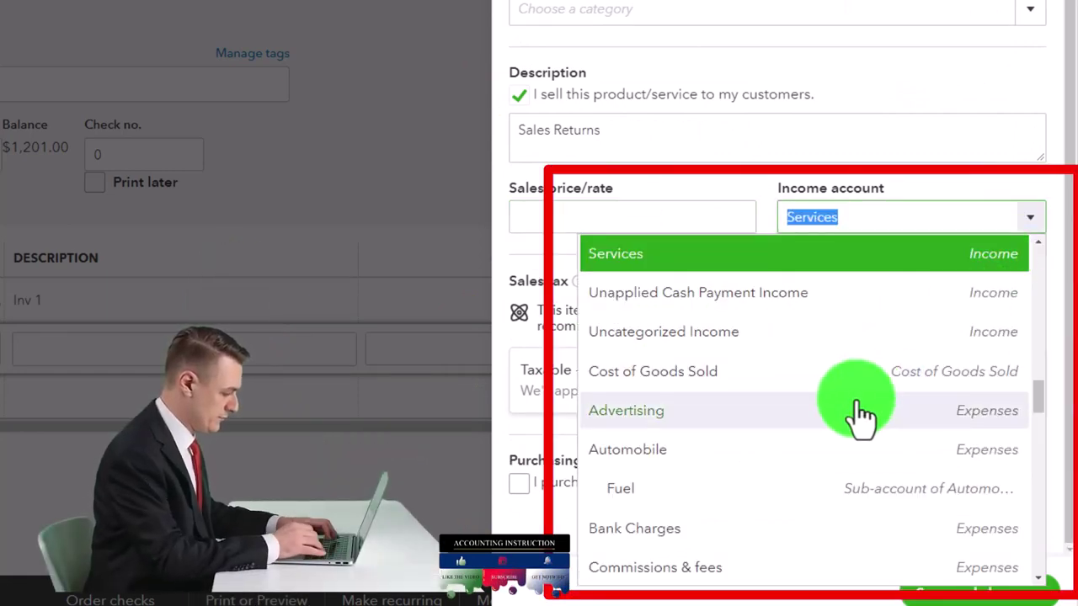
pyautogui.scroll(15, 860, 413)
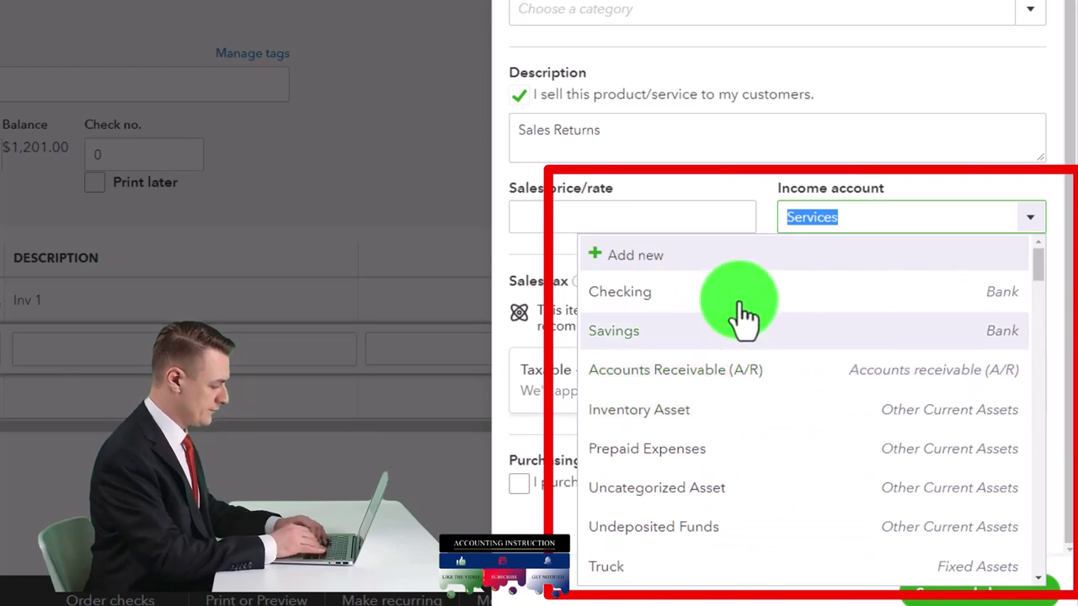
pyautogui.click(661, 259)
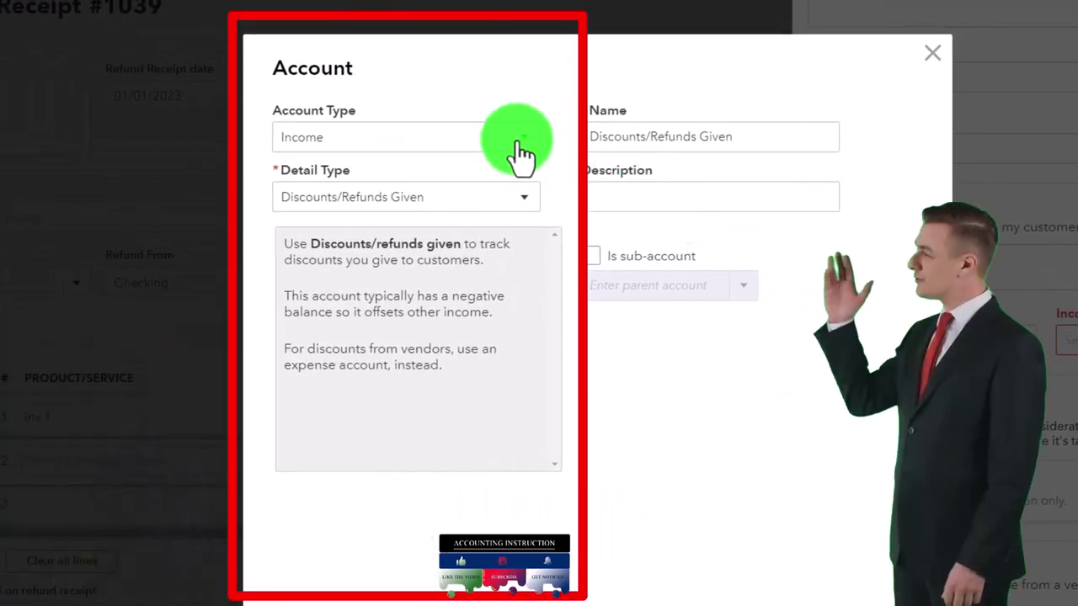
pyautogui.click(439, 202)
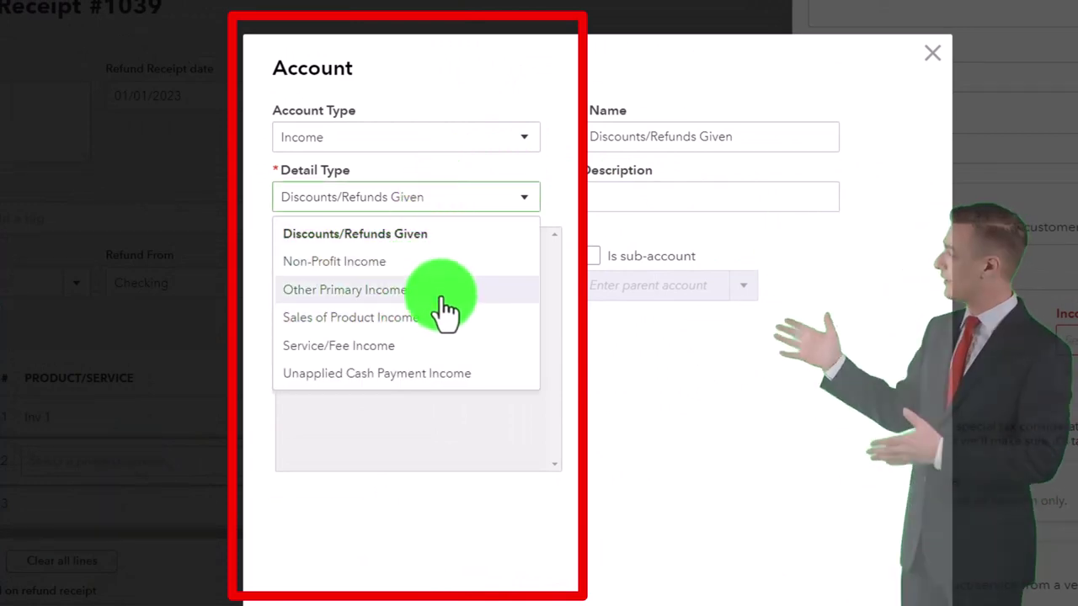
pyautogui.click(441, 296)
pyautogui.write('Sales Returns & All')
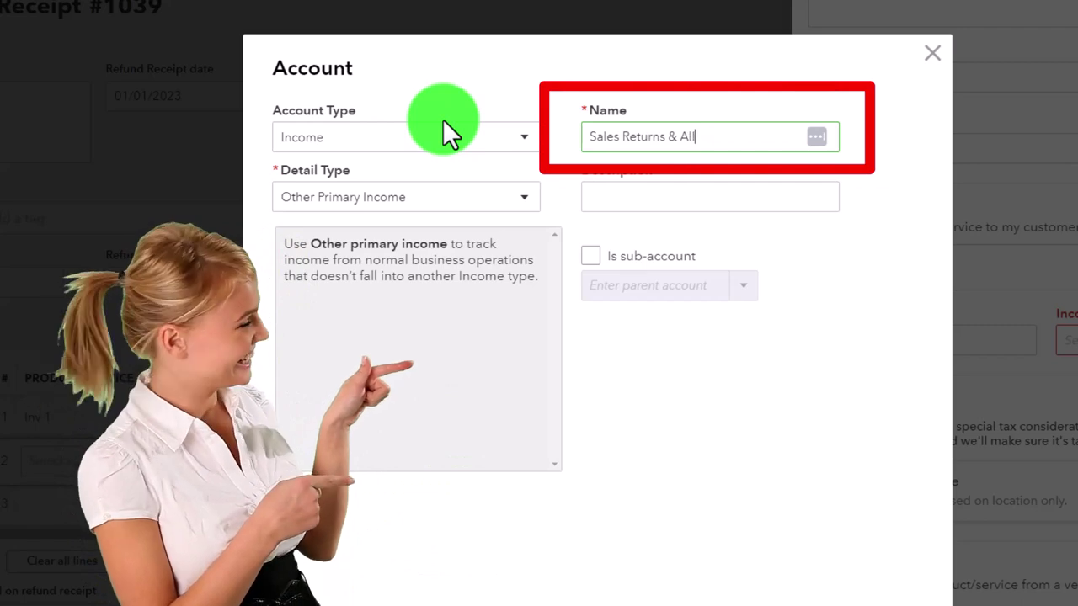
pyautogui.write('owances')
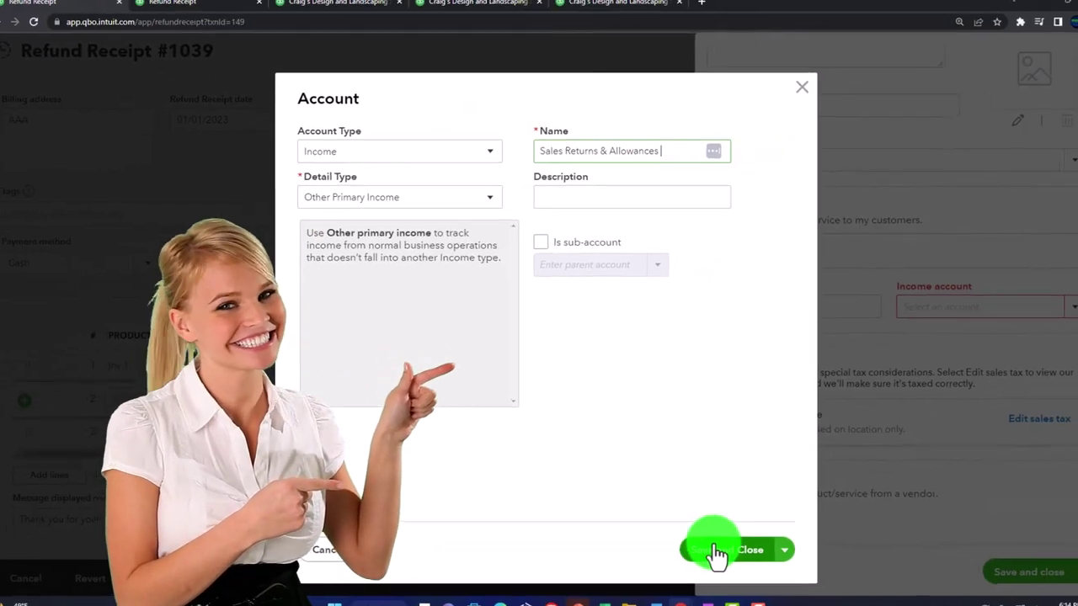
pyautogui.click(715, 552)
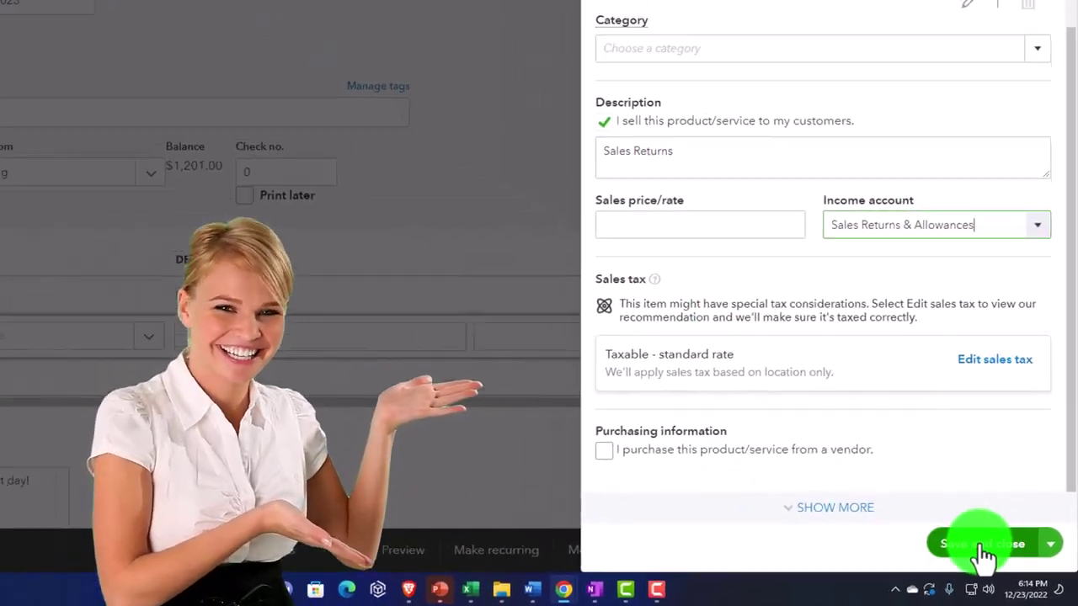
pyautogui.click(982, 546)
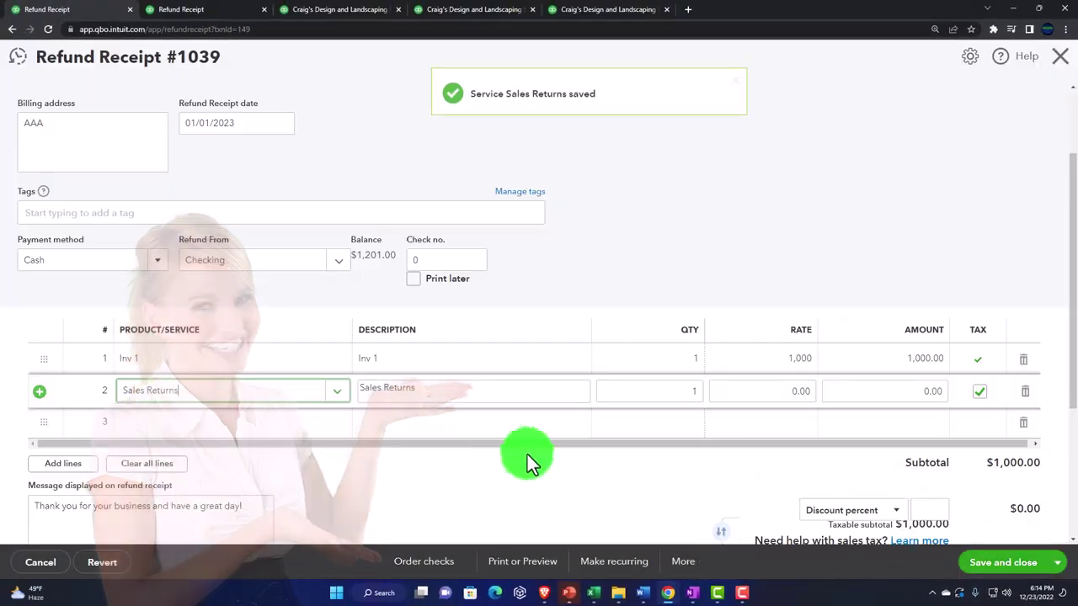
# Step: Set the refund receipt's Sales Returns rate to 1000 and the Inv 1 rate to 0, and save the receipt
pyautogui.click(779, 394)
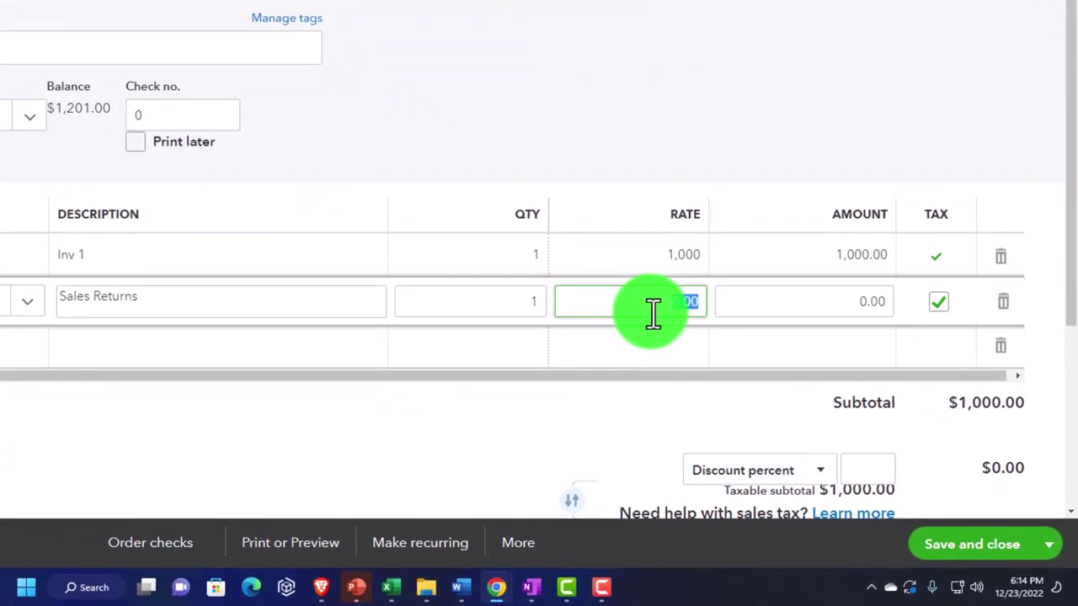
pyautogui.write('1')
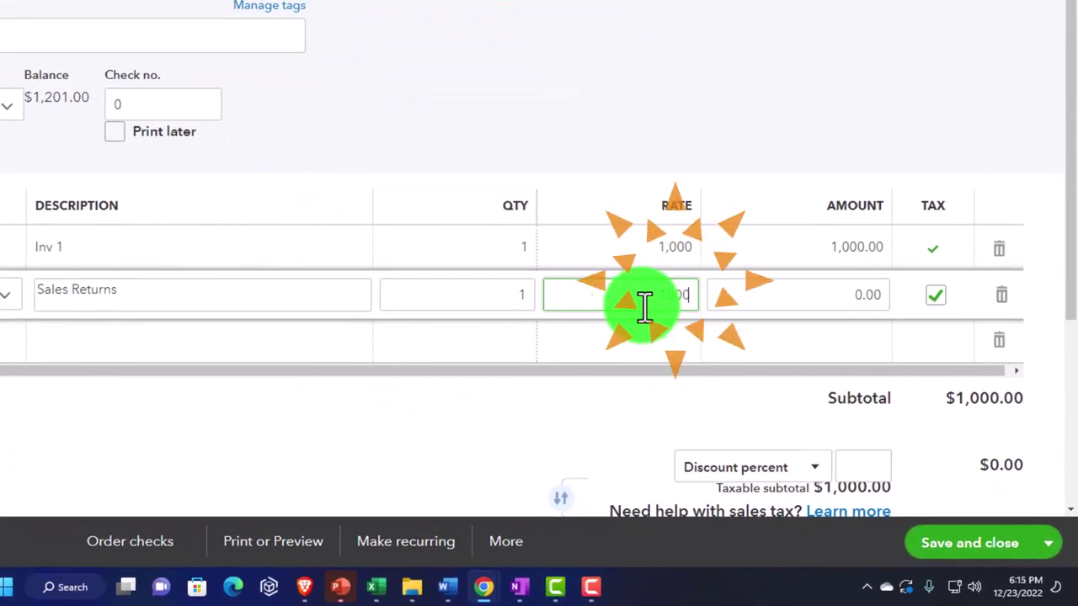
pyautogui.click(664, 248)
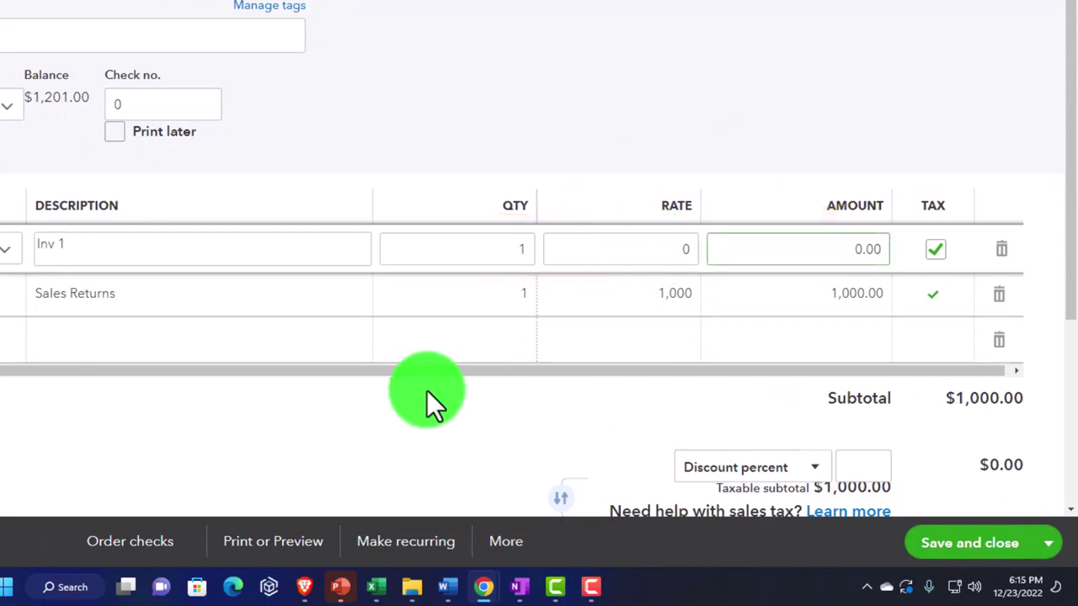
pyautogui.scroll(-2, 377, 414)
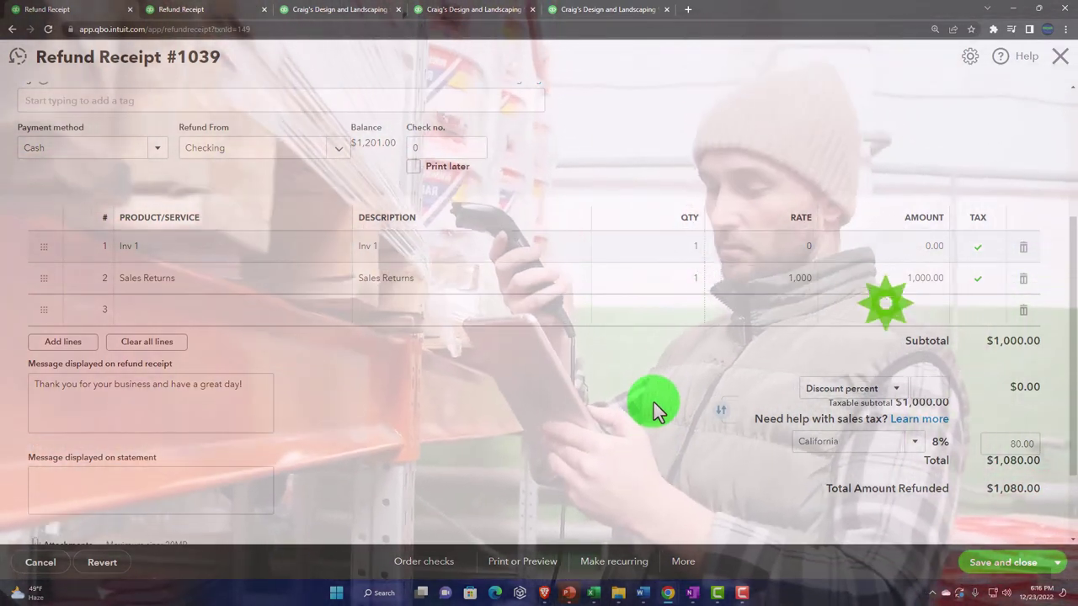
pyautogui.click(1022, 575)
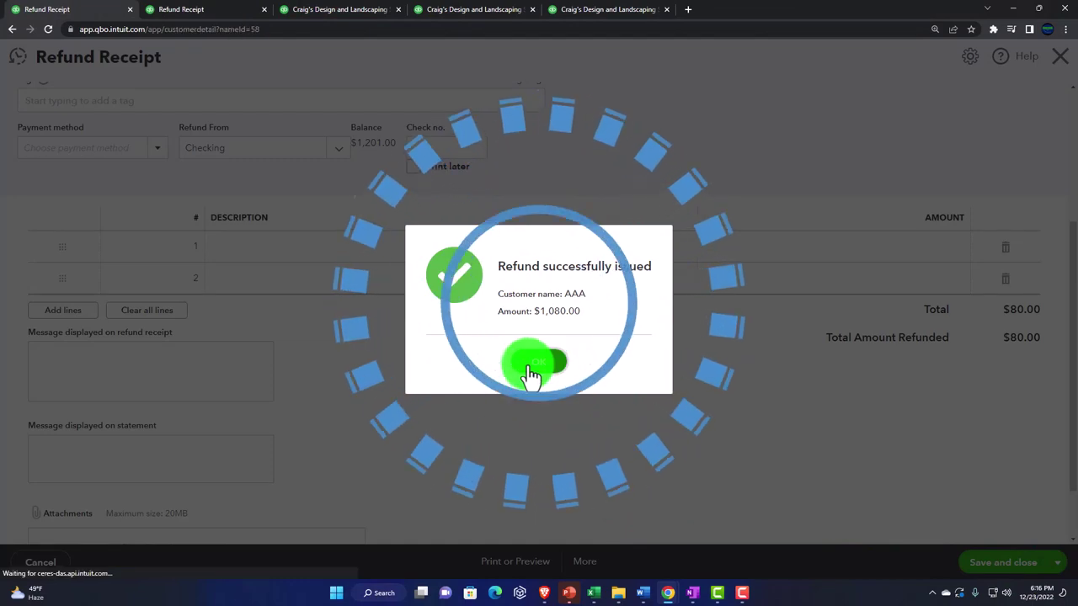
pyautogui.click(529, 365)
# Step: Rerun the balance sheet report for 01/01/2023 to 12/31/2023 with the revised refund receipt
pyautogui.click(202, 15)
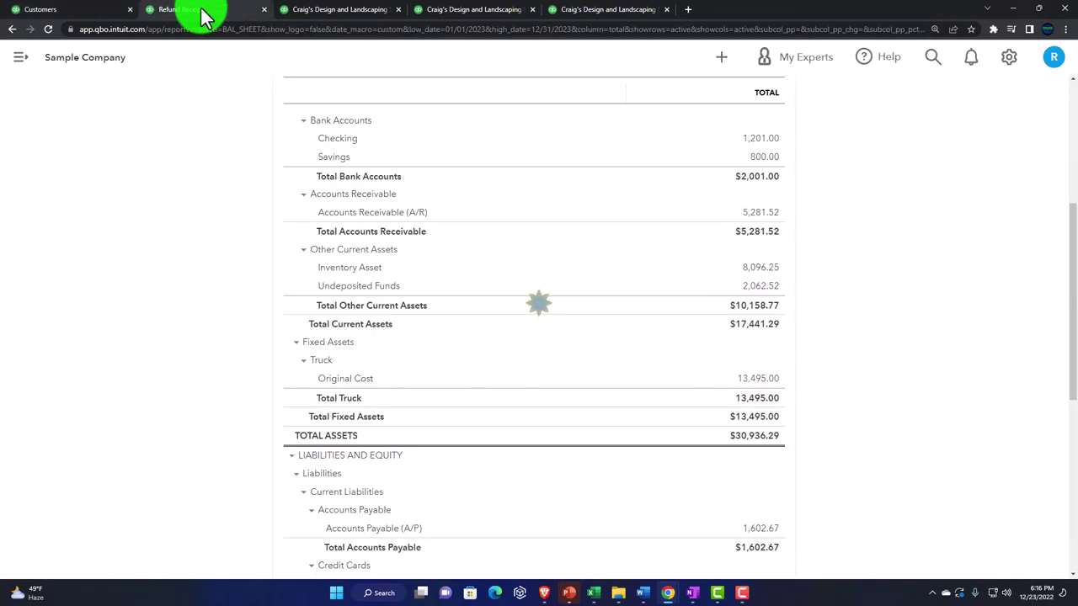
pyautogui.scroll(2, 209, 289)
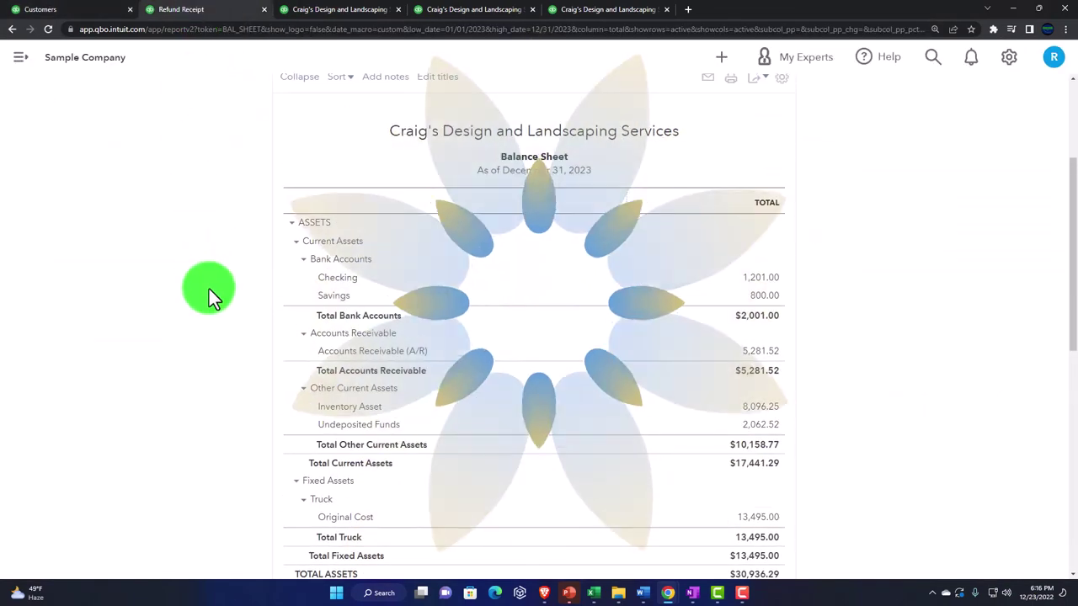
pyautogui.scroll(3, 224, 308)
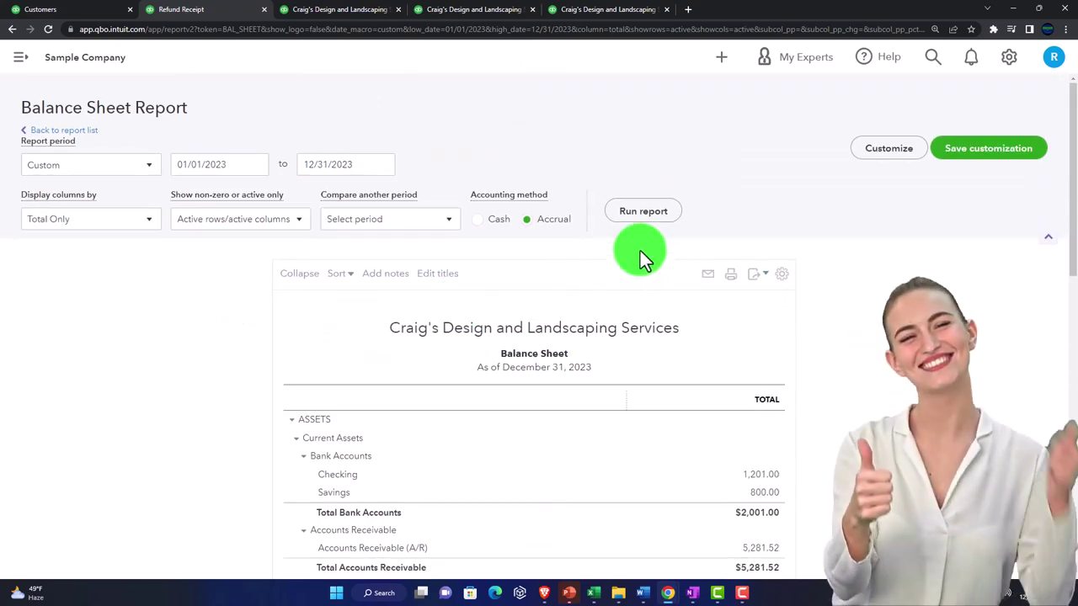
pyautogui.click(640, 212)
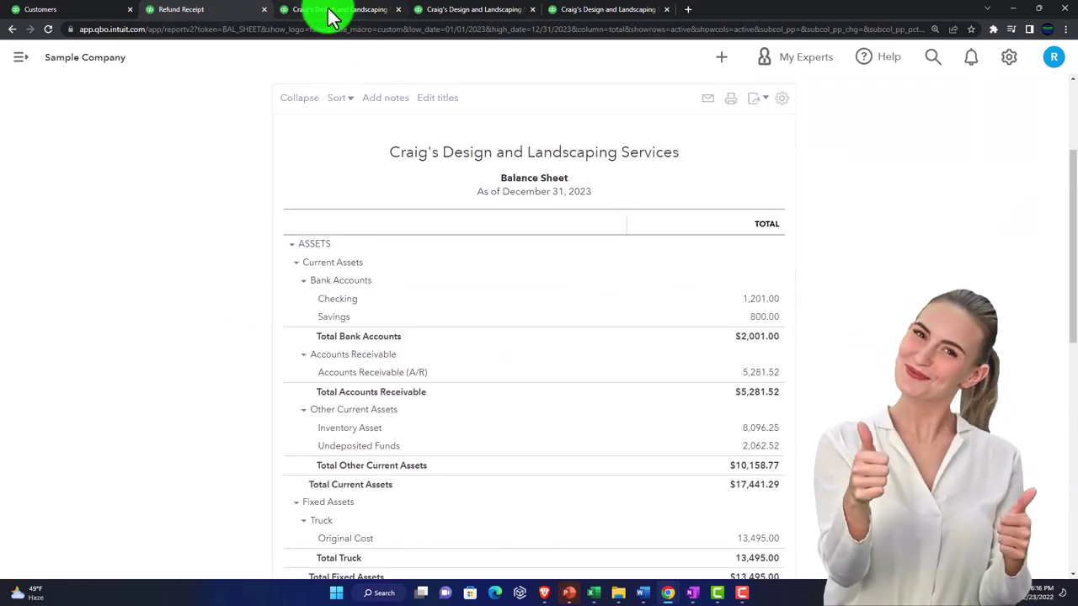
# Step: Refresh the 2023 profit and loss report and examine its Sales Returns & Allowances and Cost of Goods Sold lines
pyautogui.click(331, 16)
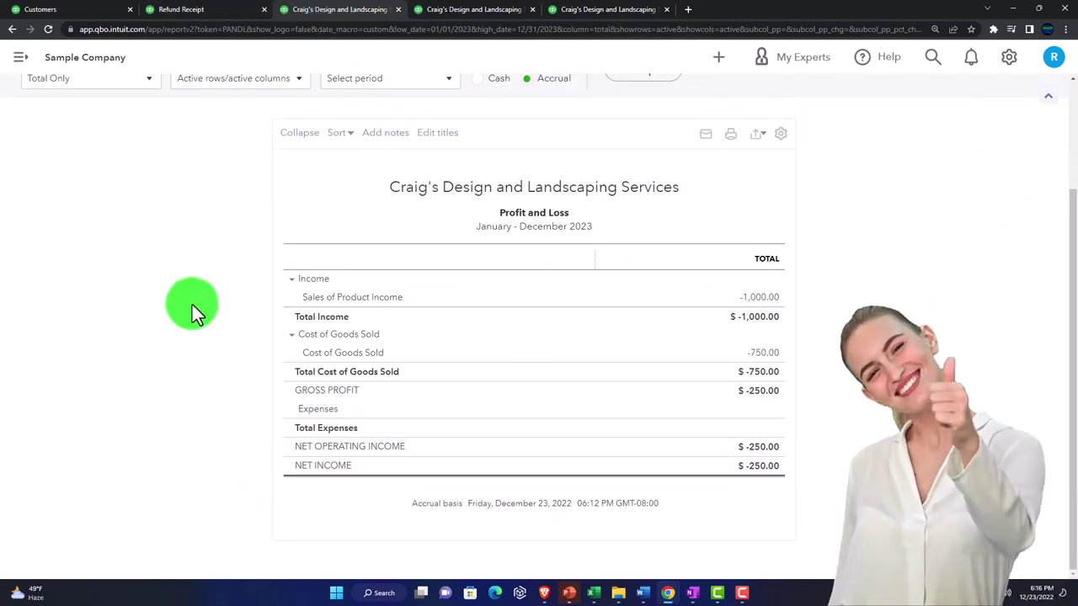
pyautogui.scroll(3, 192, 304)
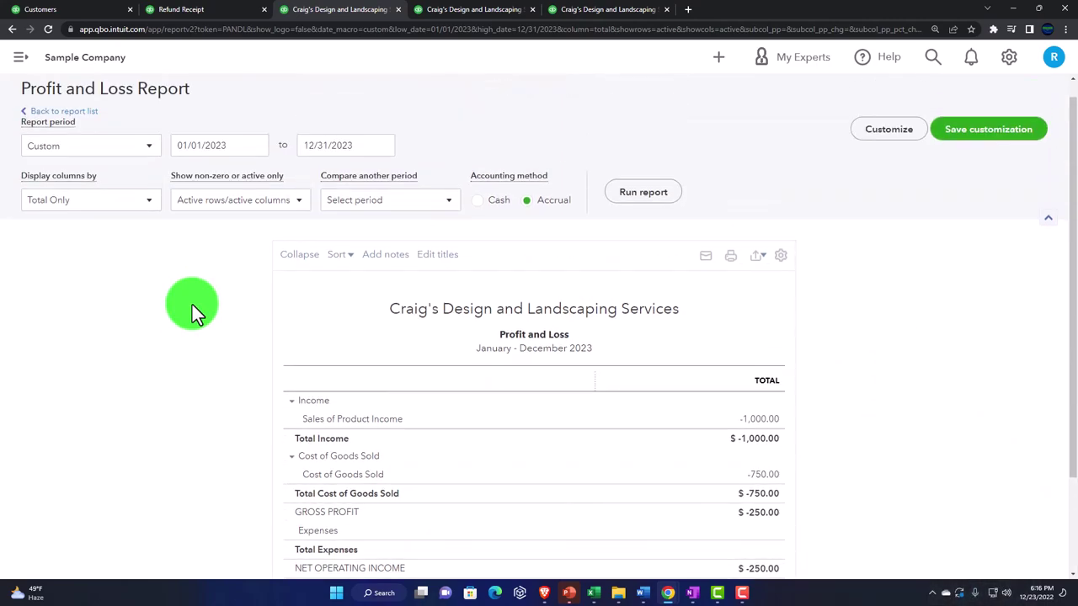
pyautogui.scroll(-2, 238, 382)
pyautogui.hotkey('ctrl', '+')
pyautogui.hotkey('ctrl', '+')
pyautogui.hotkey('ctrl', '+')
pyautogui.hotkey('ctrl', '+')
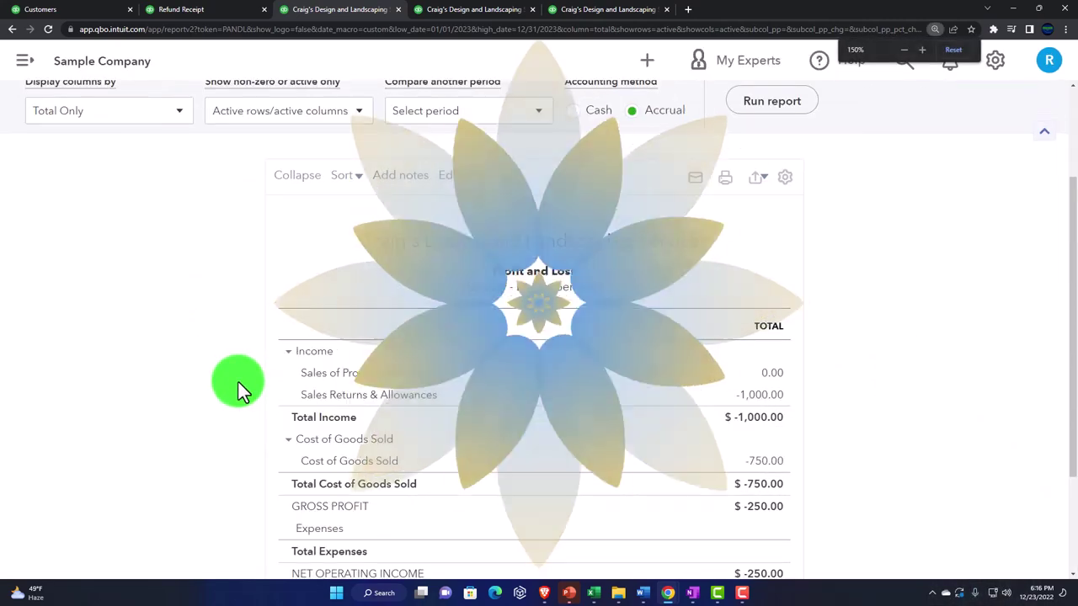
pyautogui.scroll(-2, 505, 437)
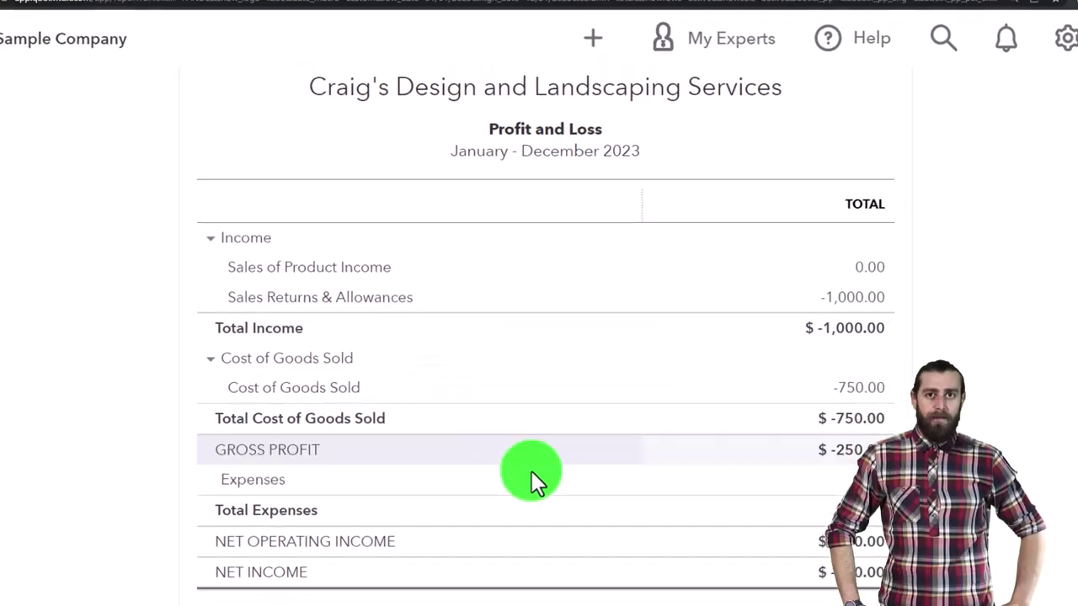
# Step: Review the customer section of the workflow diagram in OneNote and locate the refund receipt form among QuickBooks' new customer transactions
pyautogui.click(693, 593)
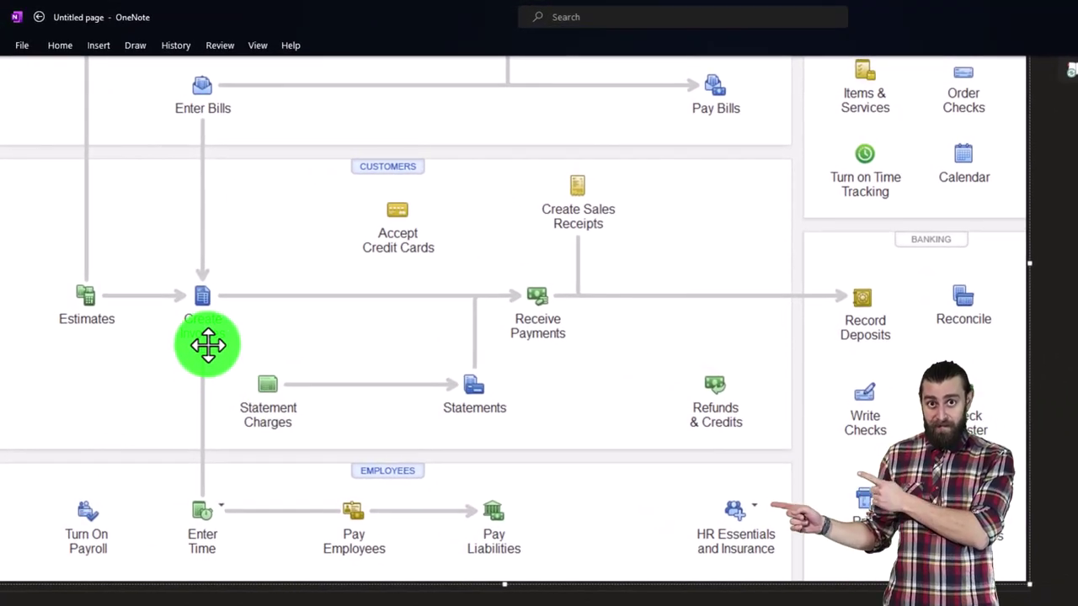
pyautogui.scroll(3, 244, 370)
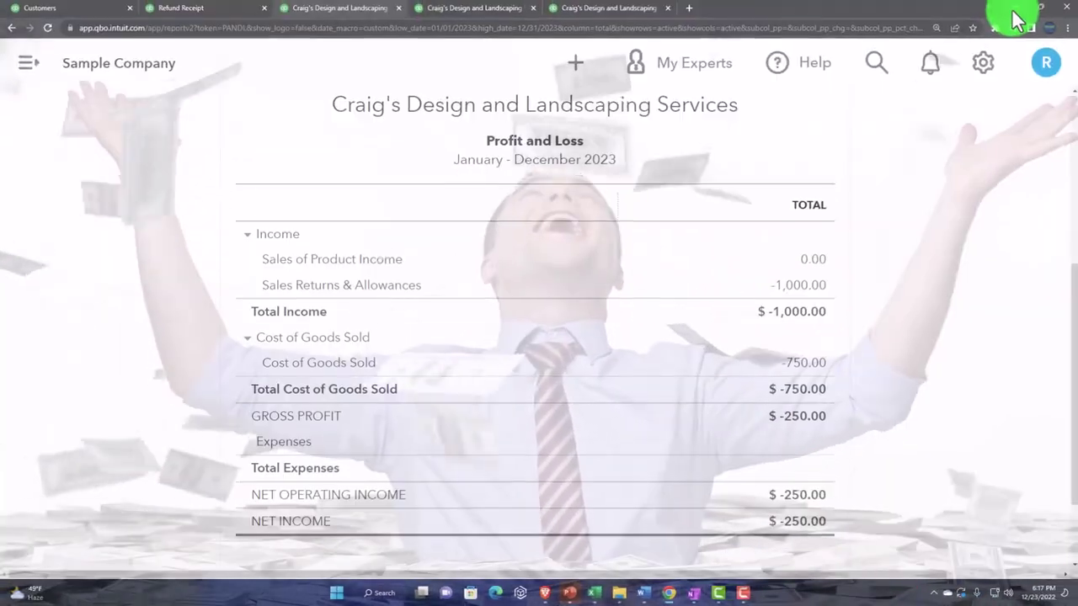
pyautogui.scroll(5, 65, 258)
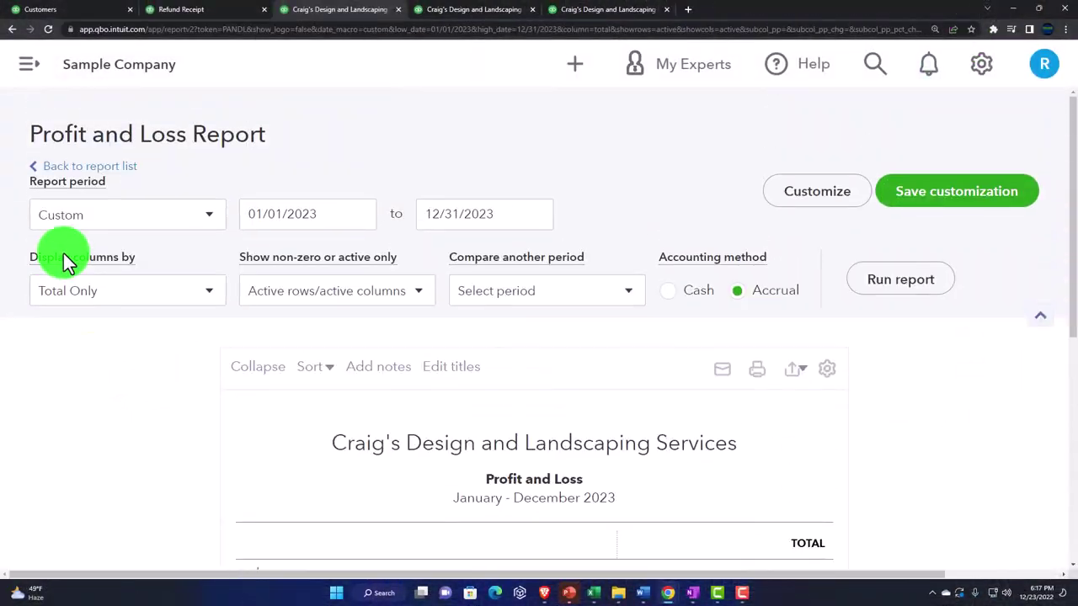
pyautogui.click(29, 64)
pyautogui.click(53, 130)
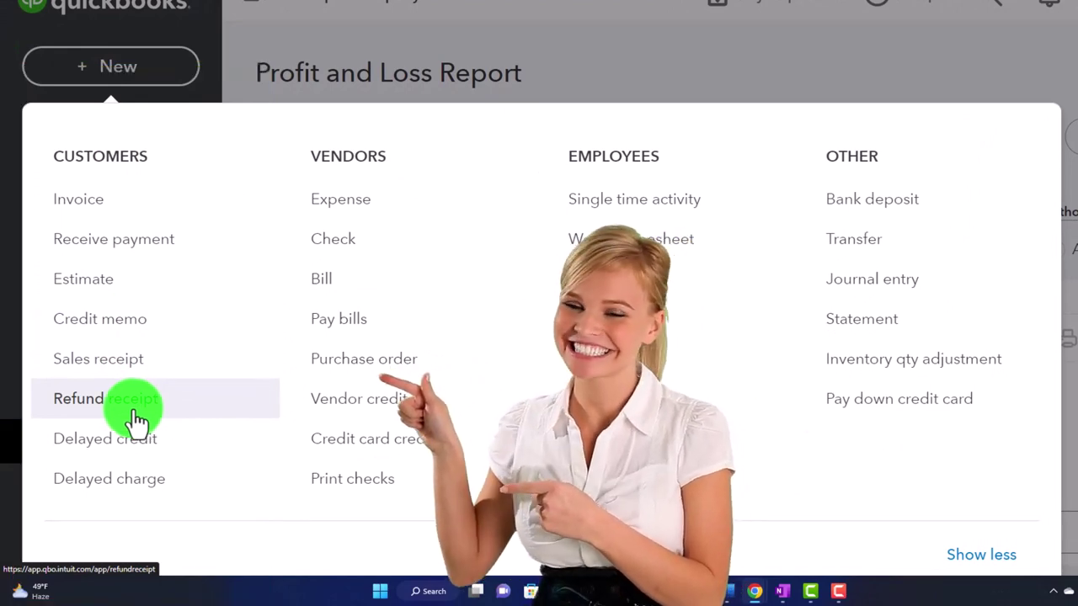
pyautogui.click(694, 52)
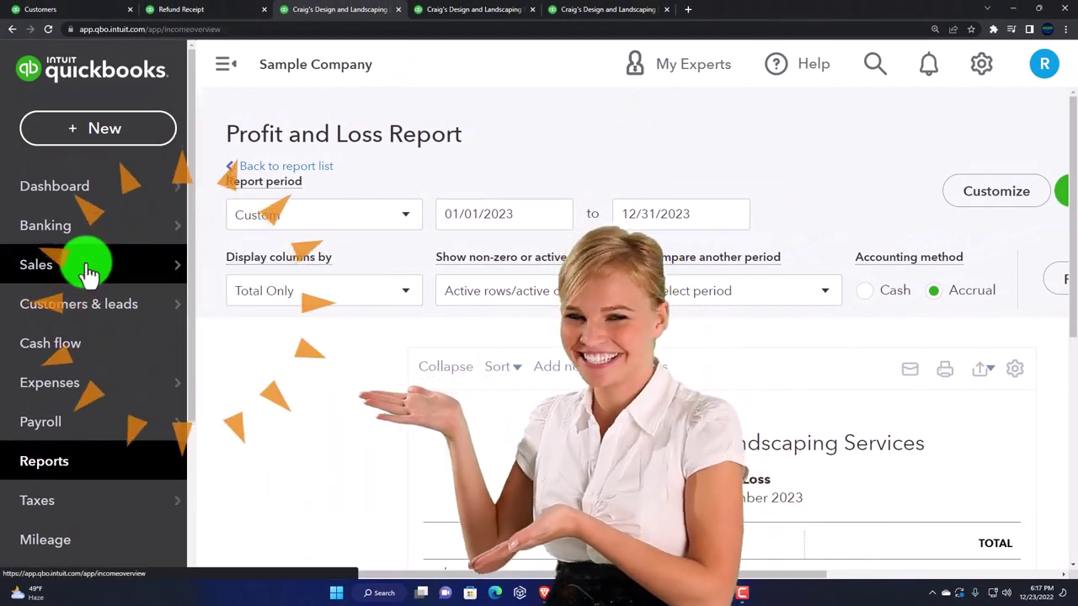
# Step: Open customer AAA from the sales customer list and review its transaction list
pyautogui.click(86, 271)
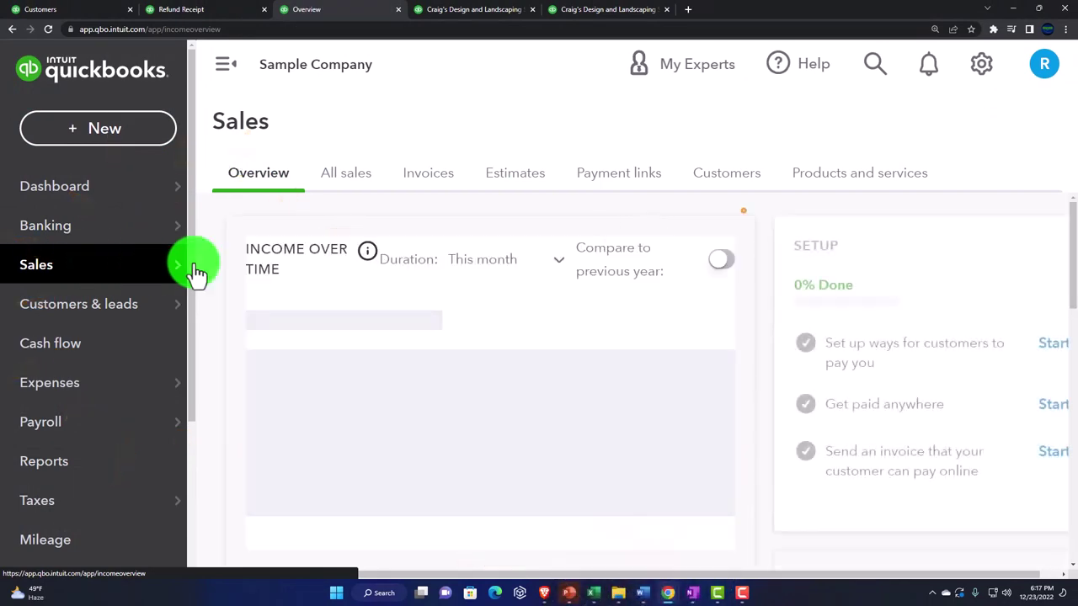
pyautogui.click(707, 177)
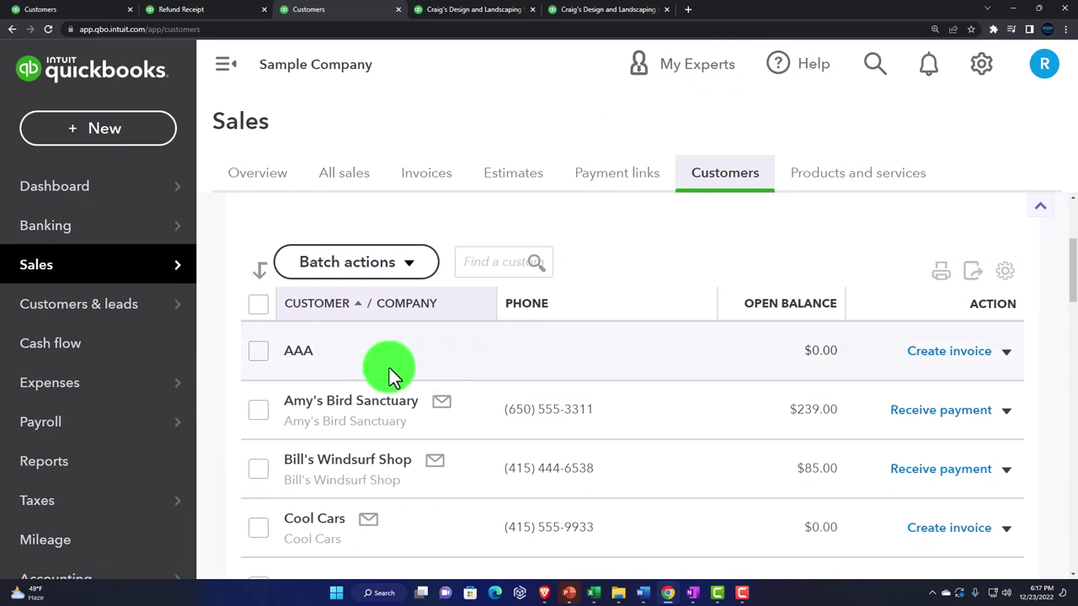
pyautogui.click(319, 363)
pyautogui.scroll(-2, 324, 369)
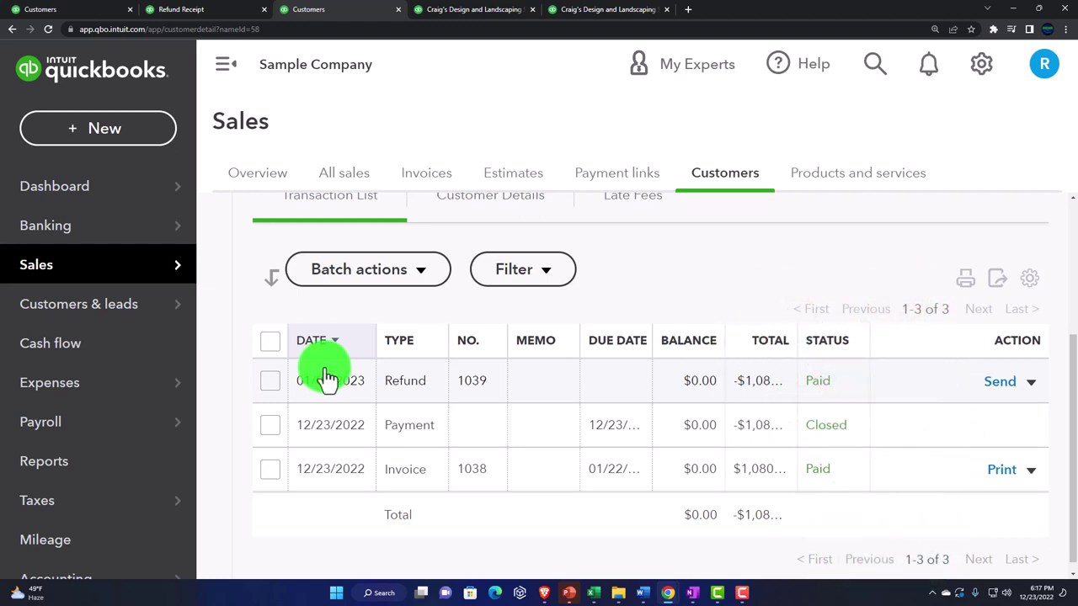
# Step: Switch QuickBooks to Business view and open the standard reports list from the business overview
pyautogui.click(982, 67)
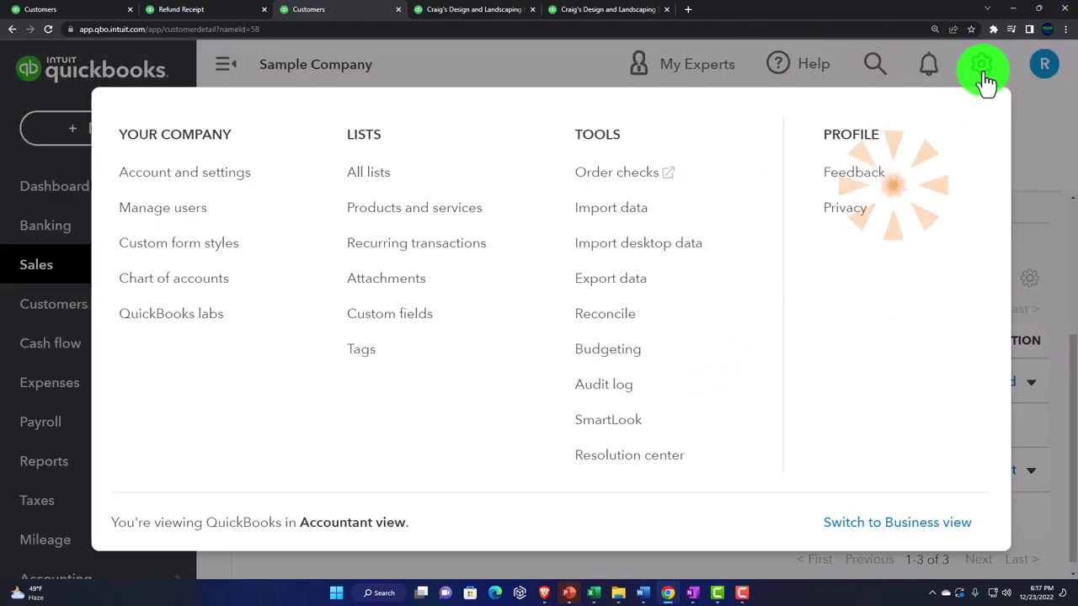
pyautogui.click(956, 526)
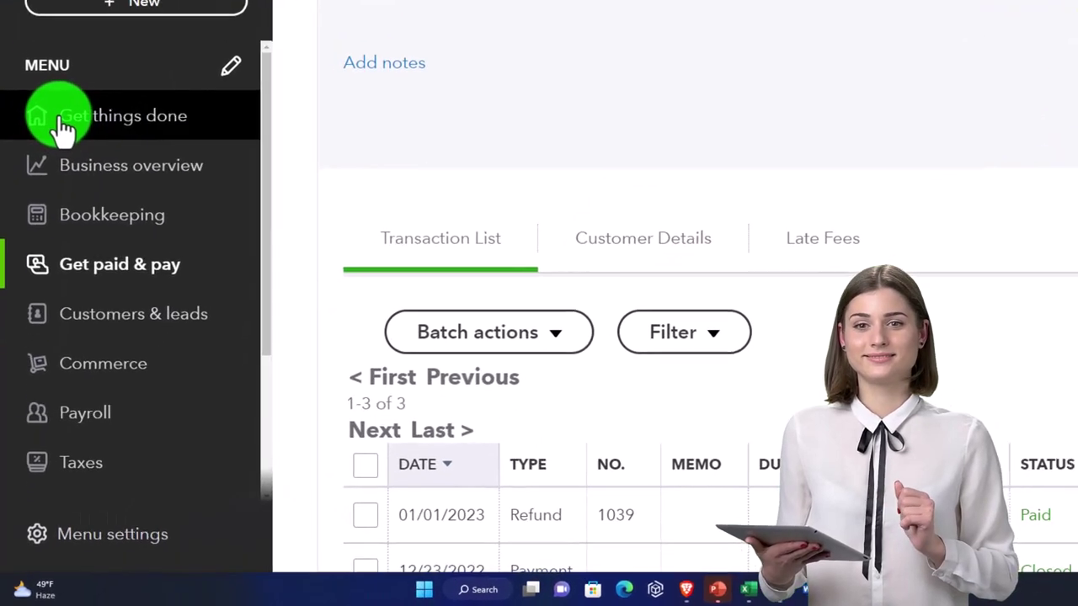
pyautogui.click(54, 173)
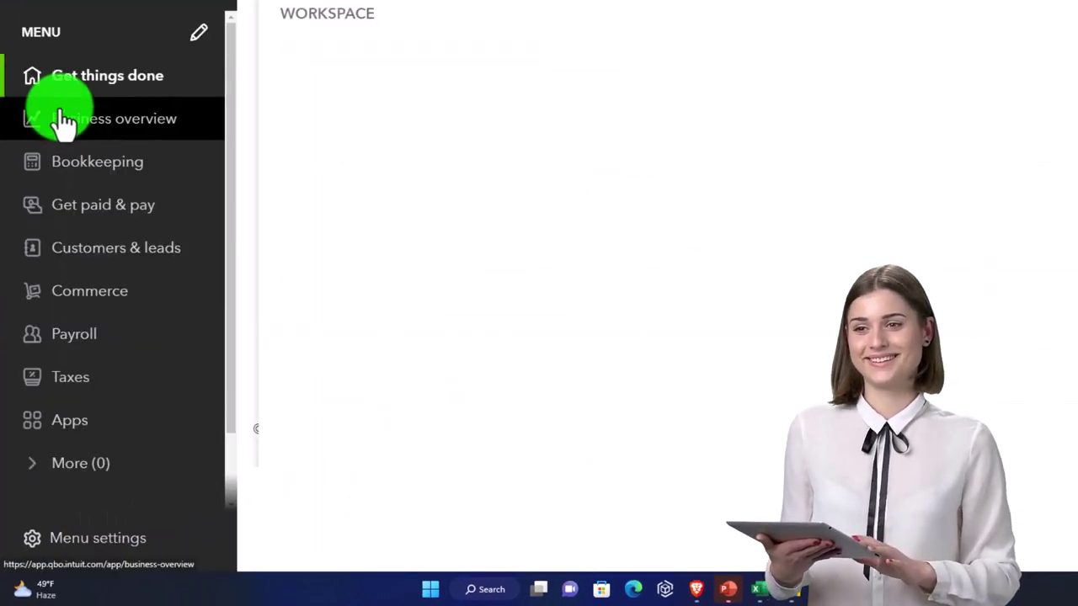
pyautogui.click(84, 135)
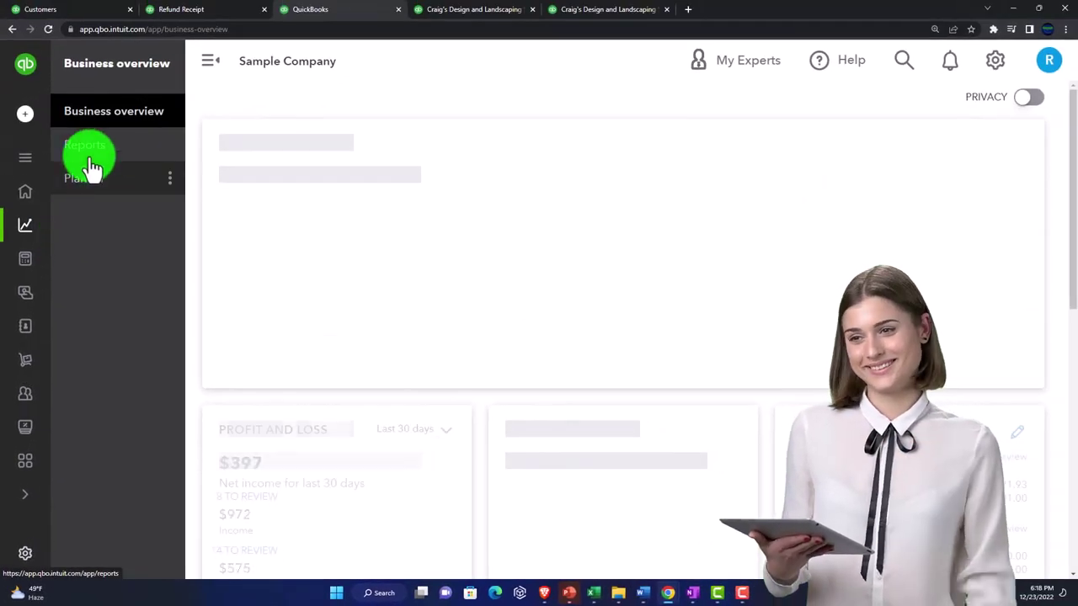
pyautogui.click(88, 157)
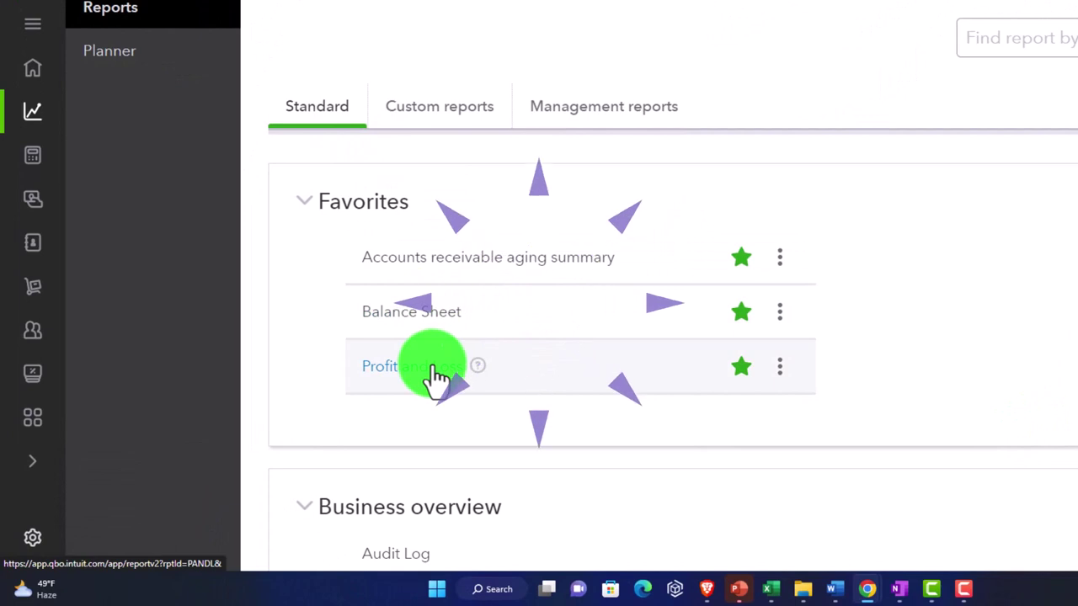
# Step: Review the customer list, including customer AAA, and open the invoice list in the Get paid & pay section
pyautogui.moveTo(34, 89)
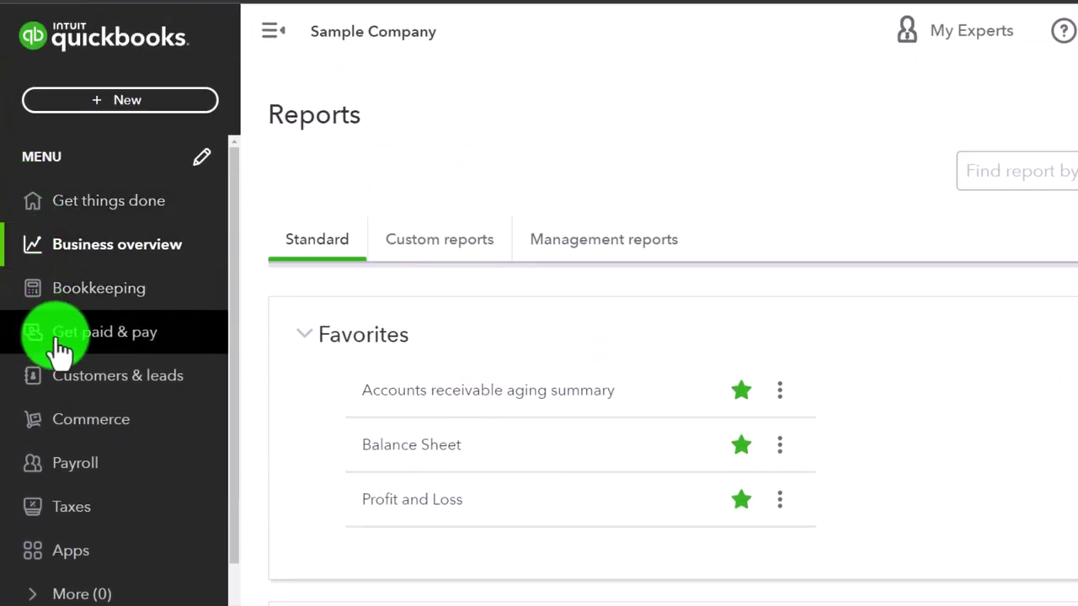
pyautogui.click(84, 349)
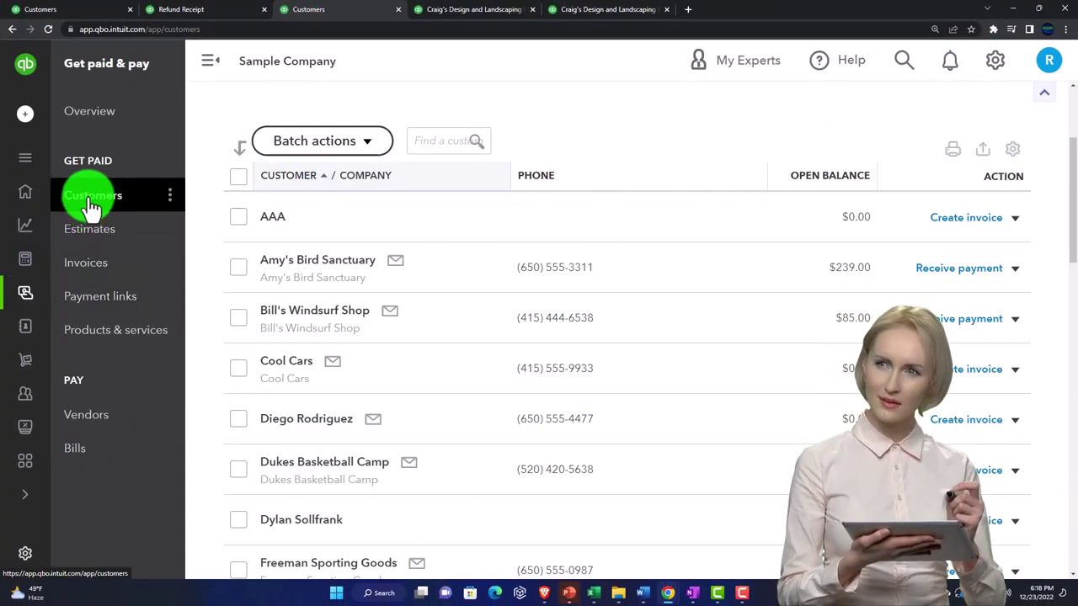
pyautogui.click(280, 228)
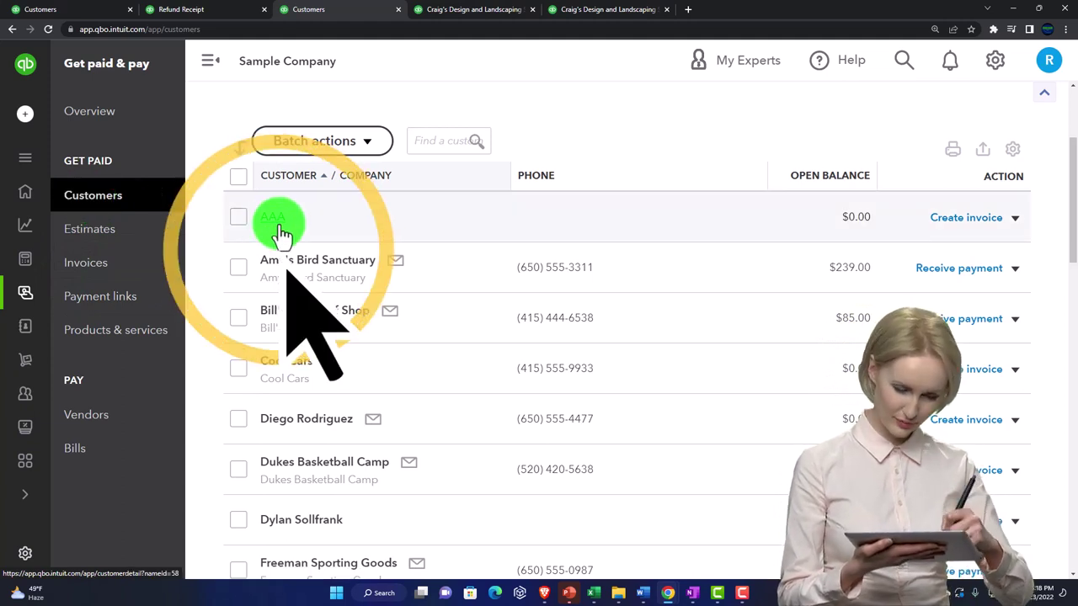
pyautogui.click(133, 271)
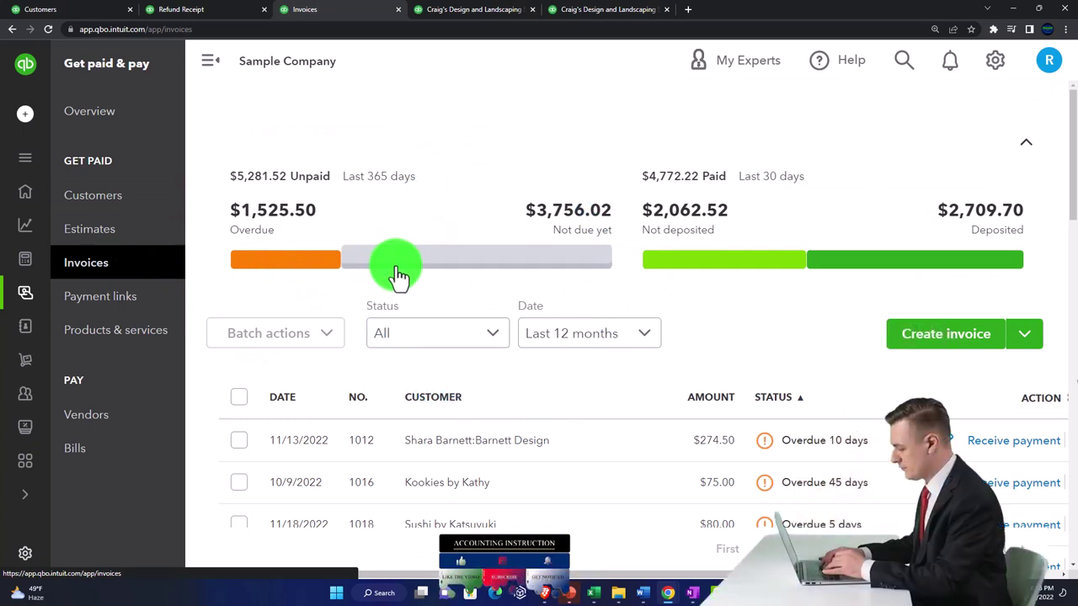
# Step: Open the All sales list within the Bookkeeping transactions and collapse the navigation menu
pyautogui.moveTo(33, 250)
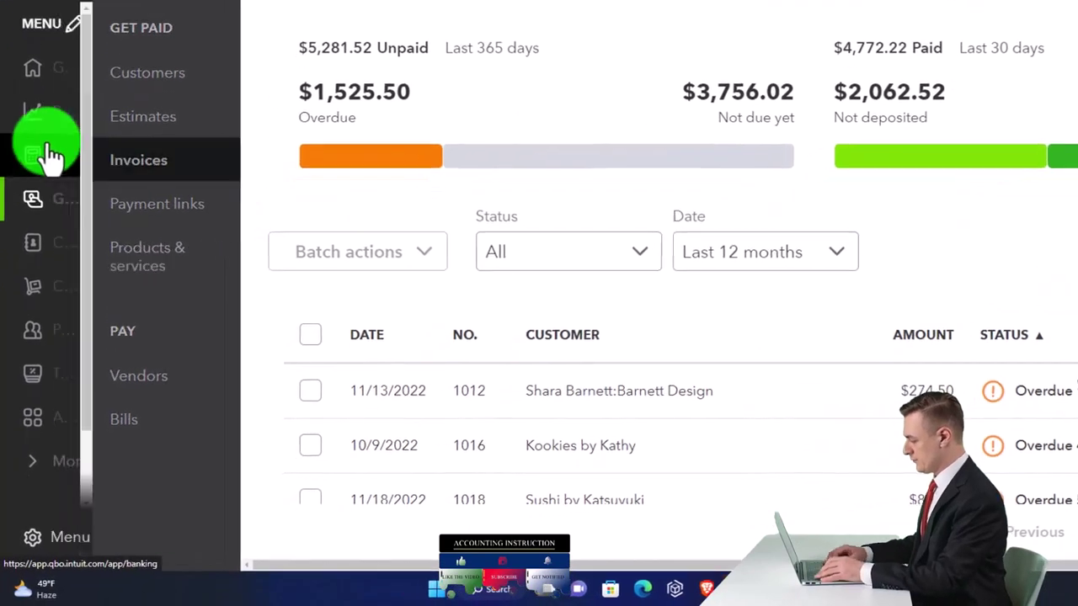
pyautogui.click(54, 166)
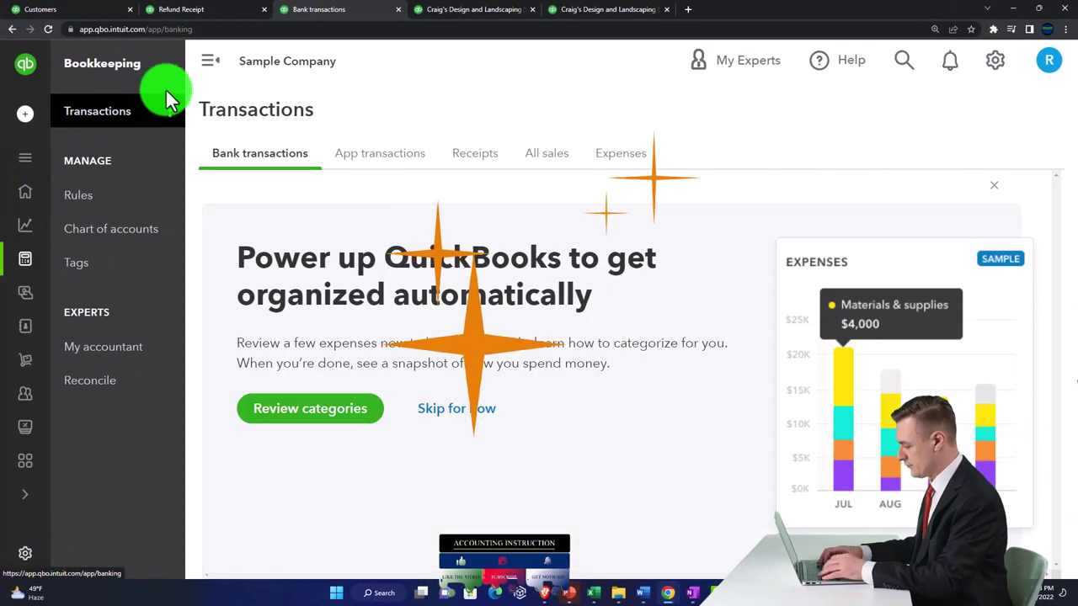
pyautogui.click(207, 64)
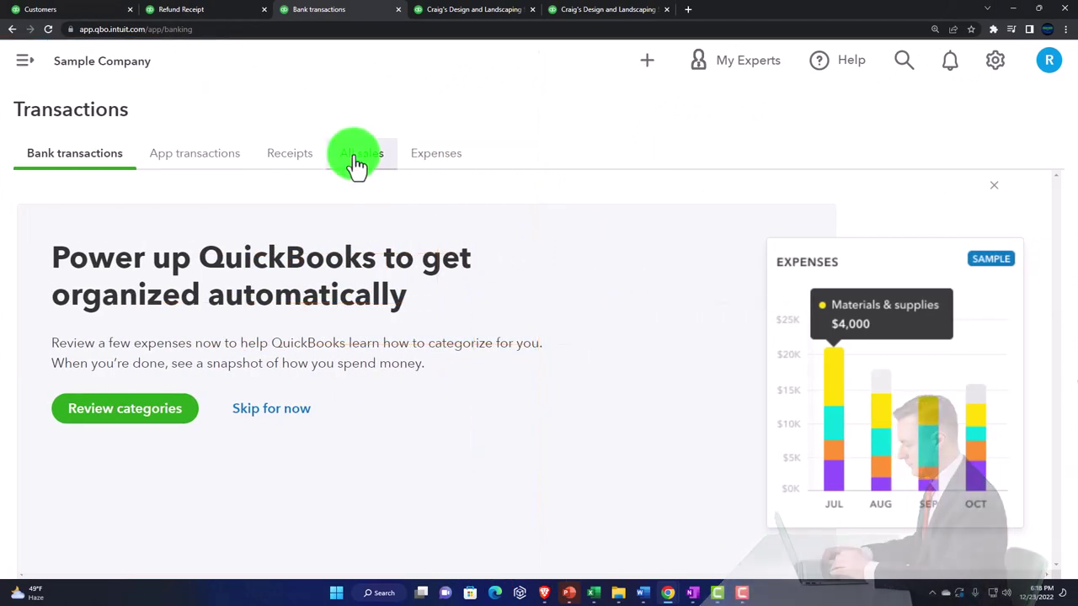
pyautogui.click(357, 160)
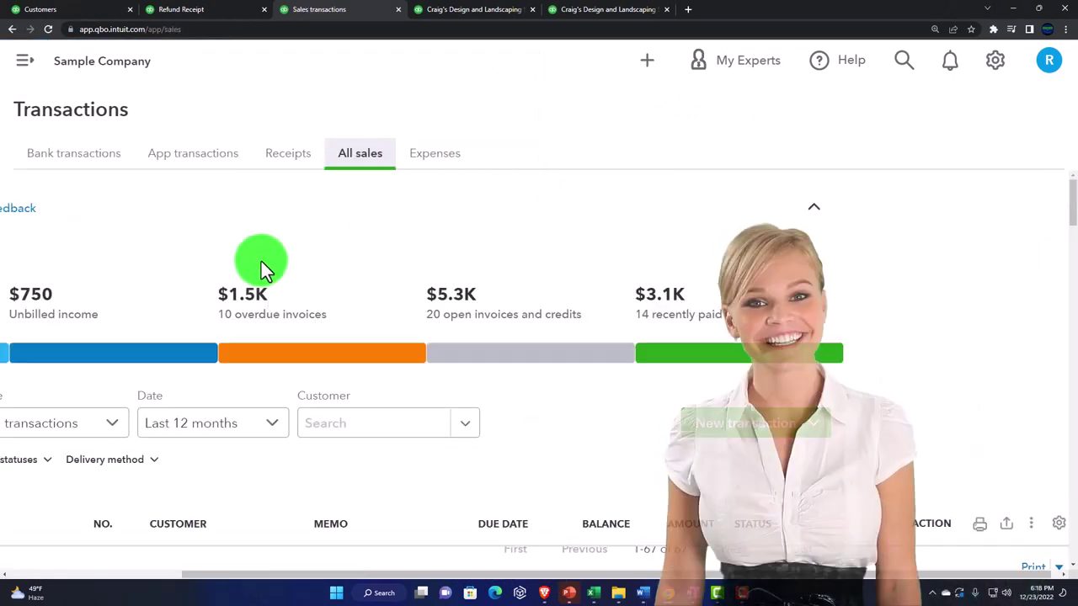
# Step: Examine the transaction type options available for filtering the sales transactions list
pyautogui.hotkey('ctrl', '-')
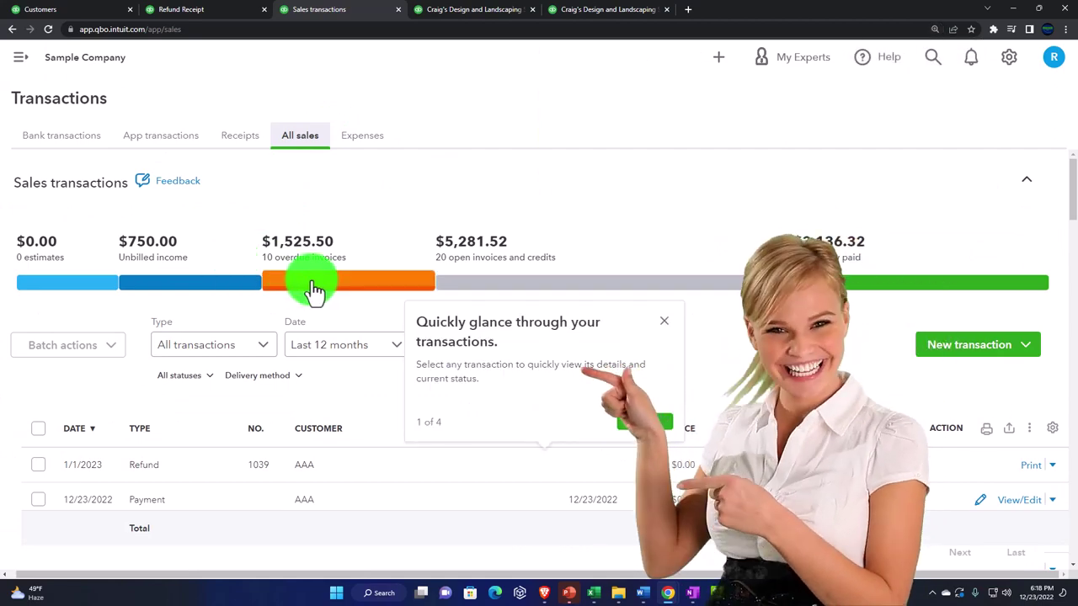
pyautogui.click(268, 347)
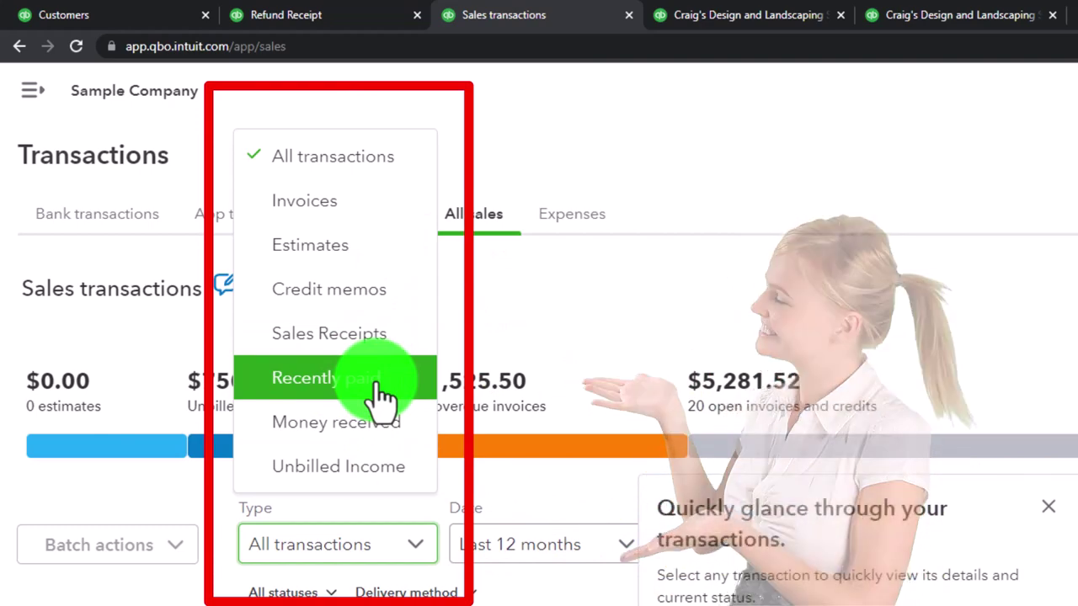
pyautogui.click(616, 286)
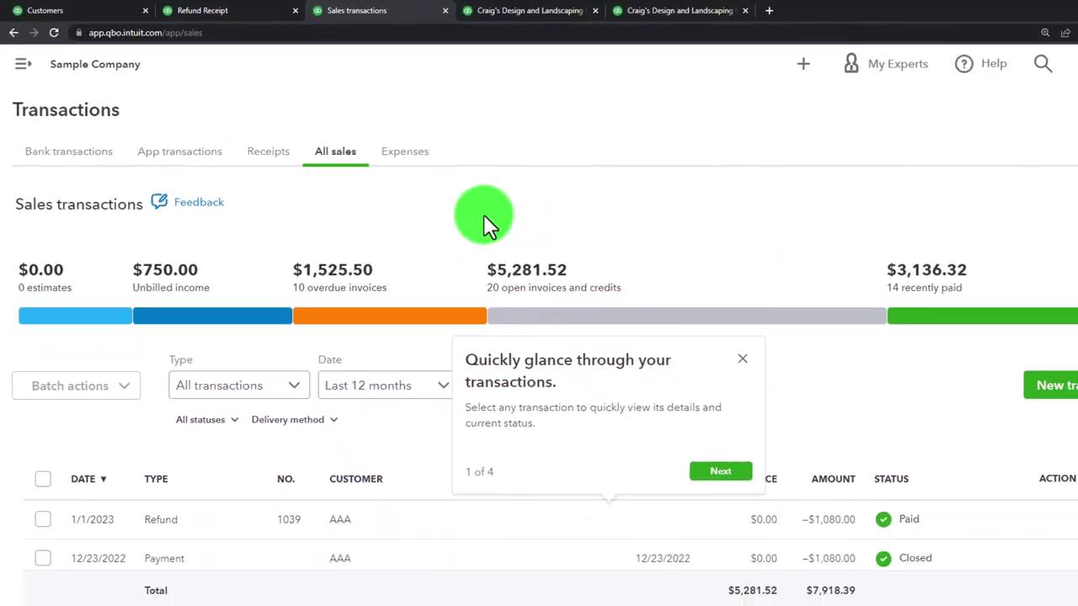